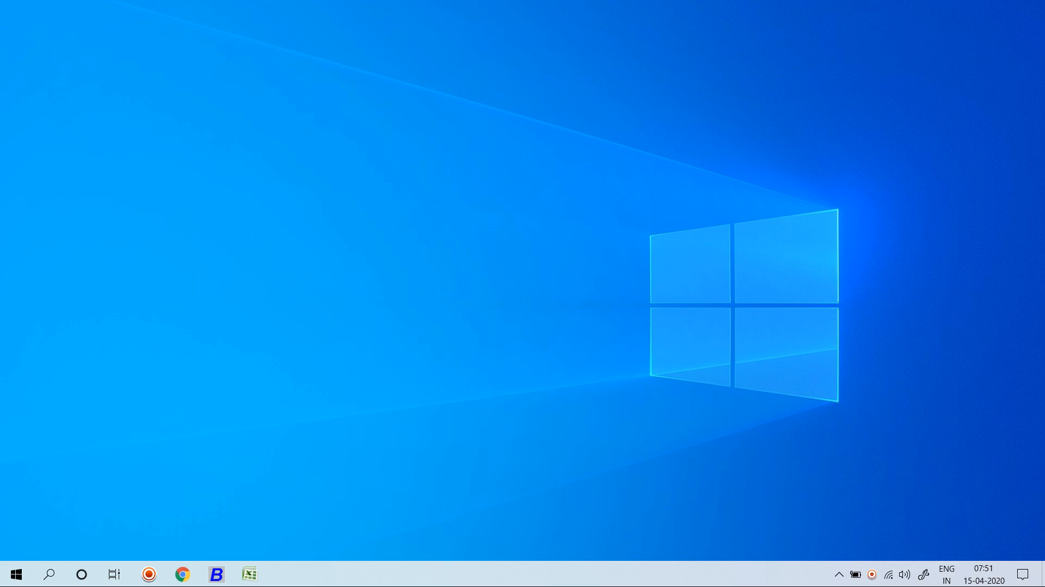
Switch to the Busy 18 Inventory company window with Alt+Tab.
key("alt+Tab")
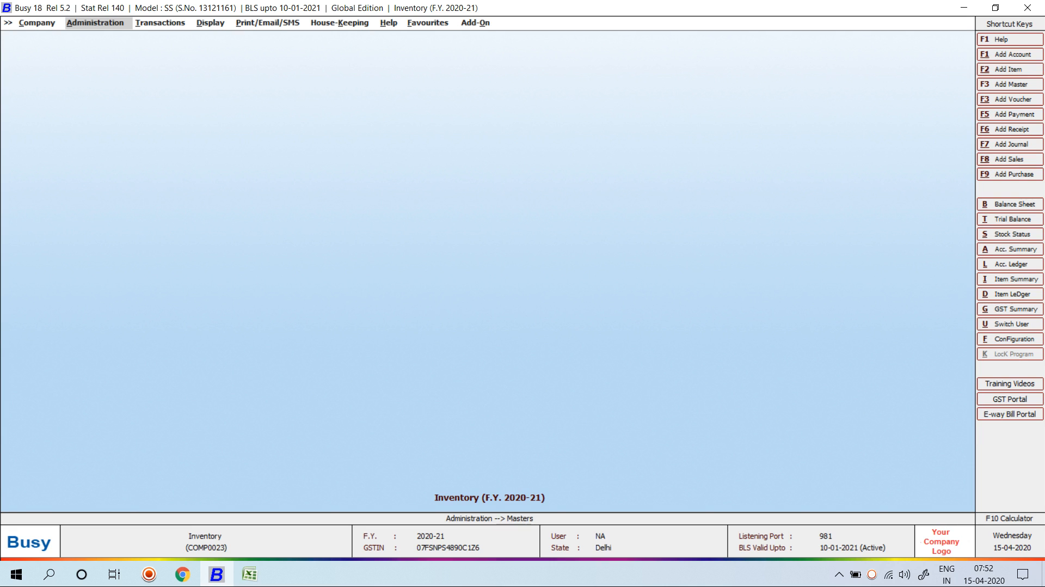
Open the Inventory features and options page under Administration > Configuration.
key("Return")
key("Down")
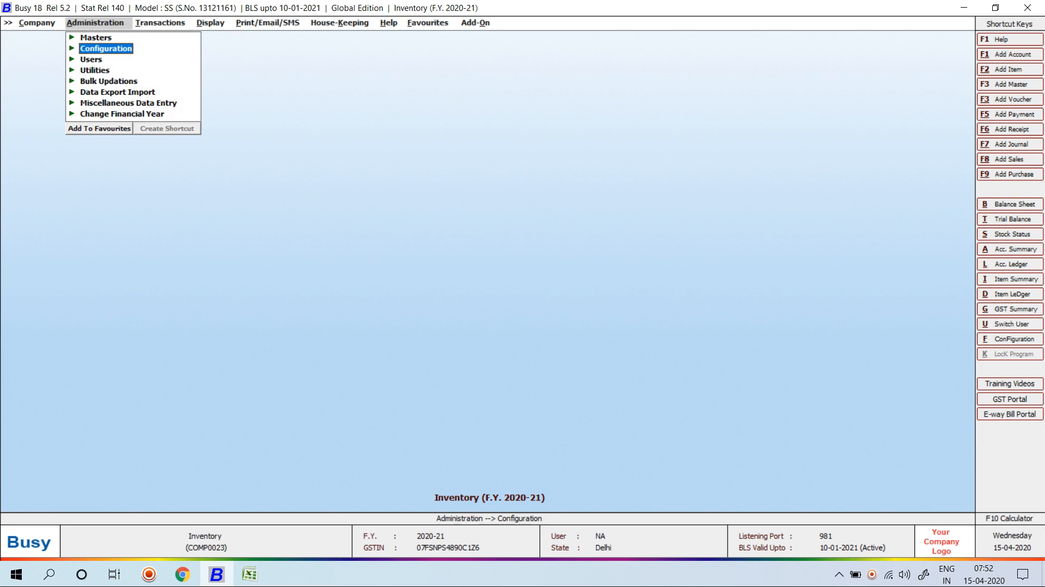
key("Return")
key("Return")
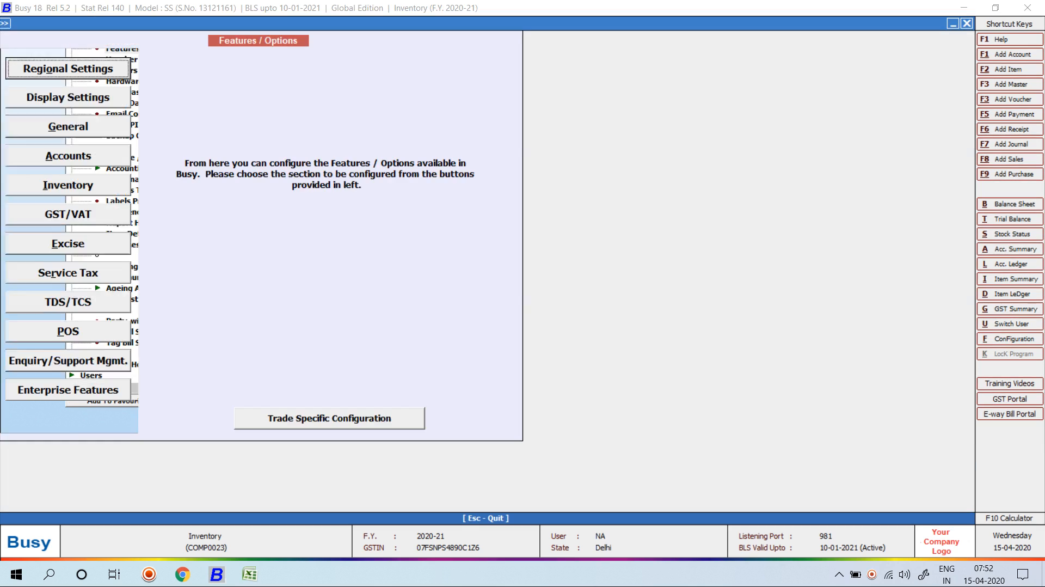
key("Down")
key("Down")
key("Down")
key("Down")
key("Return")
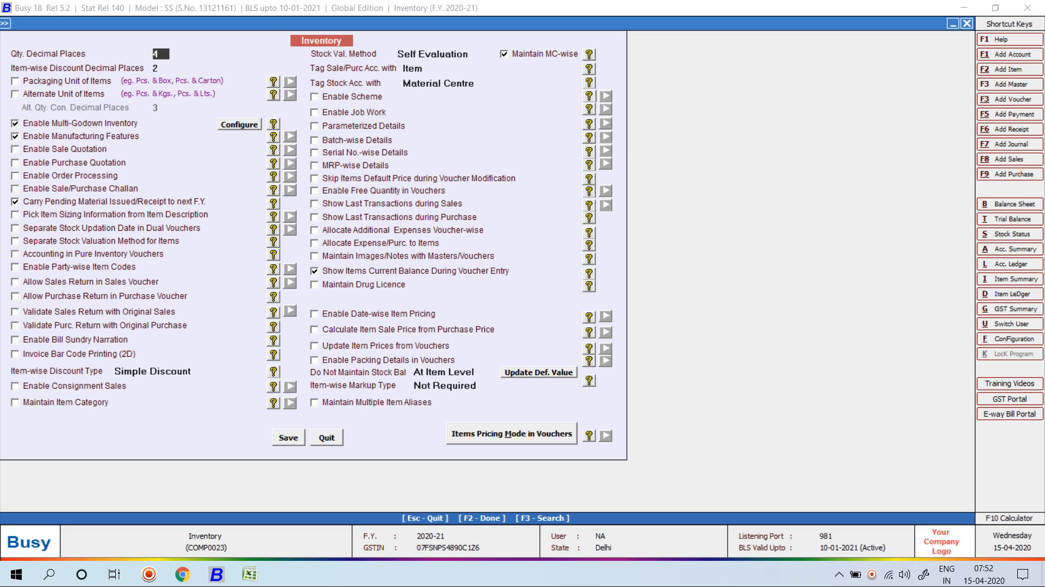
Set Qty. Decimal Places to 4 and save the inventory options.
type("0")
key("Return")
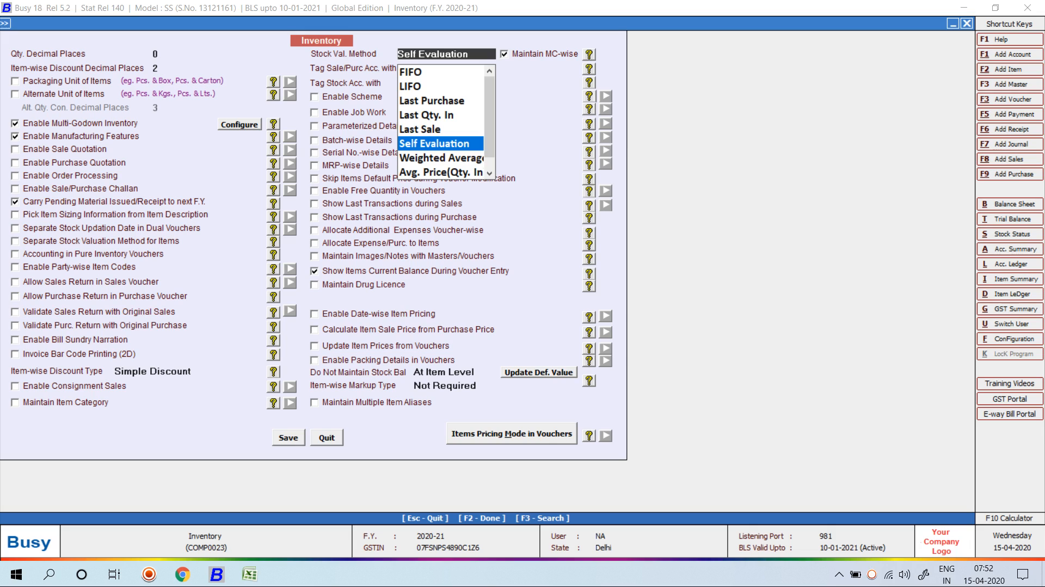
key("Escape")
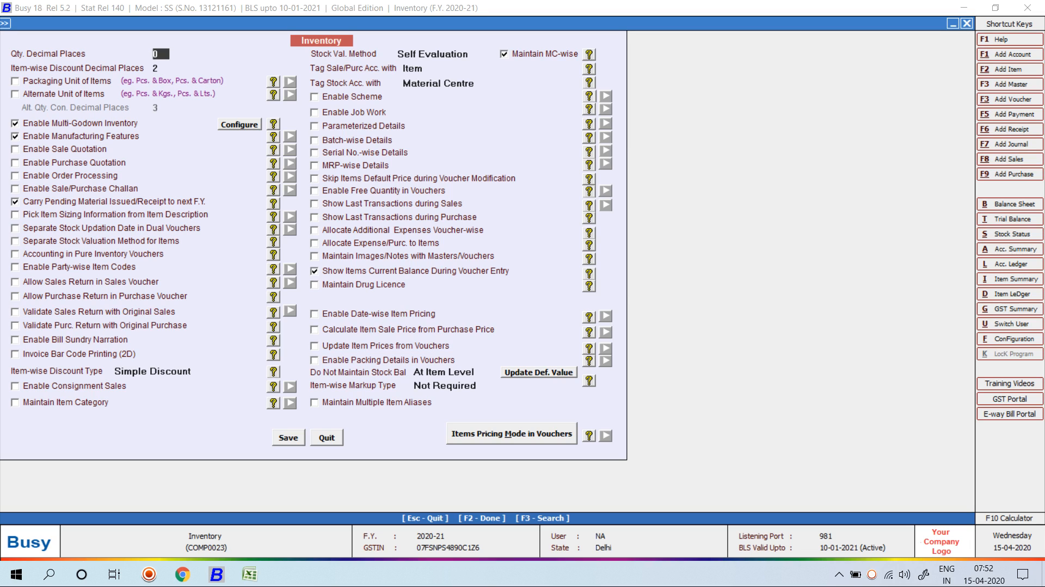
type("4")
key("F2")
key("Return")
key("Escape")
key("Right")
Start an L/GST-TaxIncl. sales voucher for party Cash, Main Store, with 1 metre Cotton Fabric.
key("Return")
key("Return")
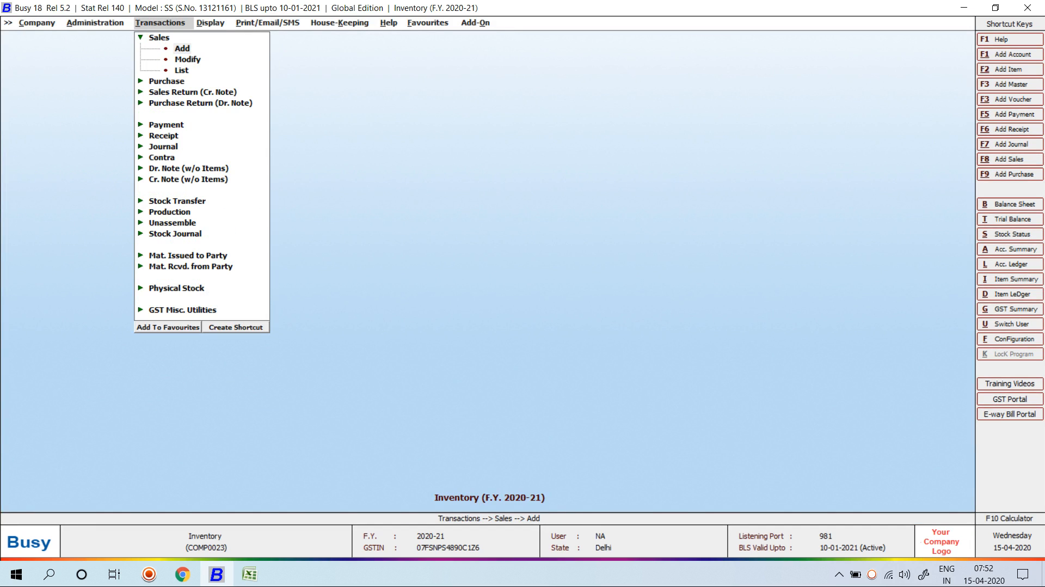
key("Return")
key("Return")
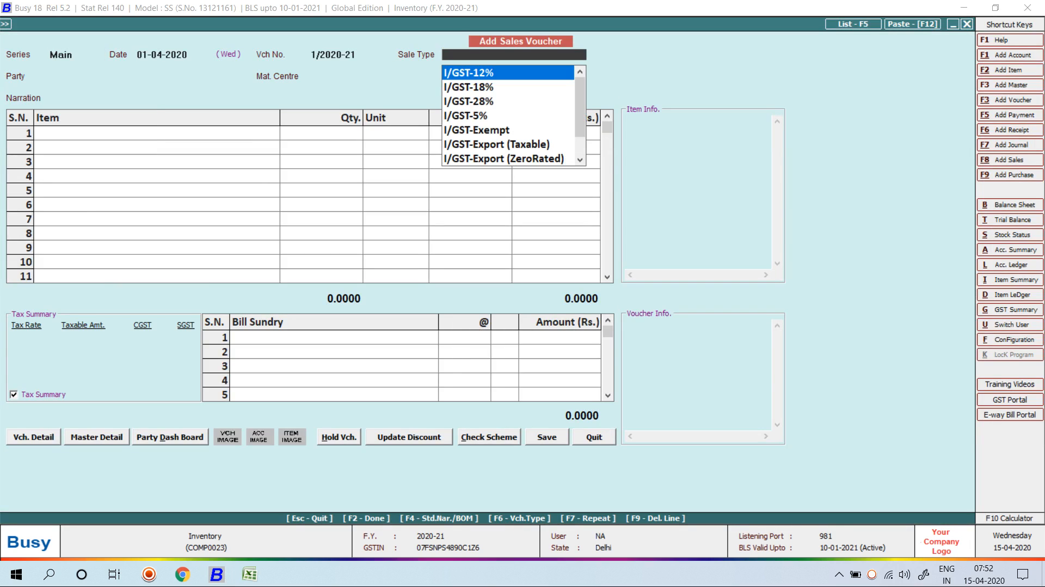
type("L IN")
key("Return")
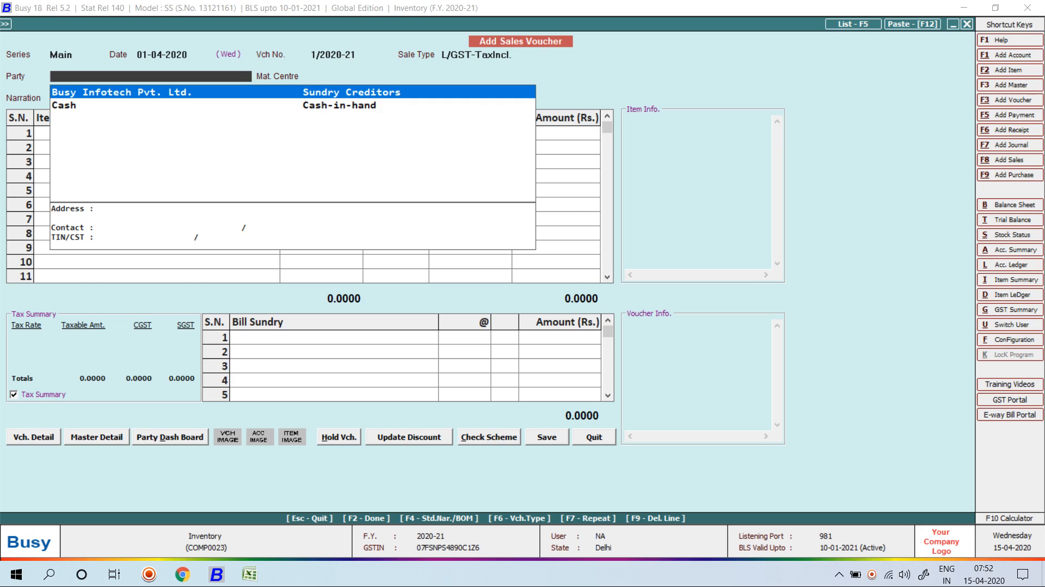
type("CASH")
key("Return")
key("Return")
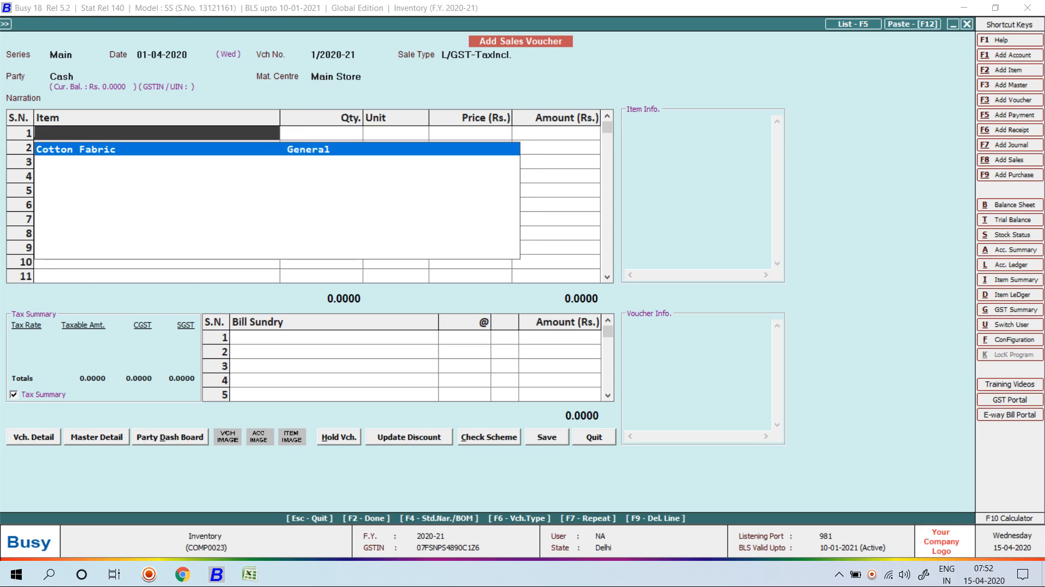
key("Return")
type("1")
key("Return")
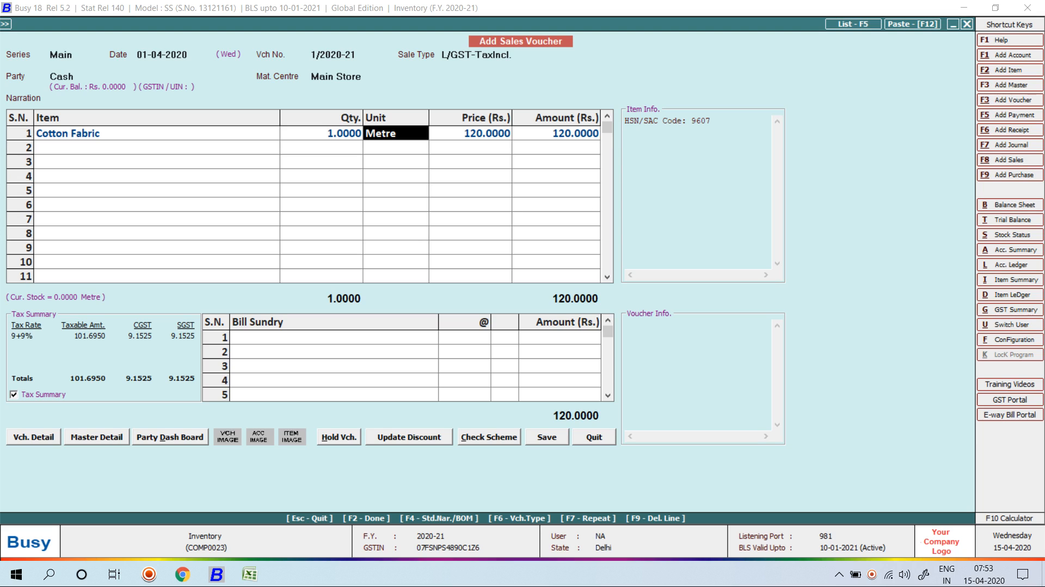
Discard the unsaved trial sales voucher.
key("Escape")
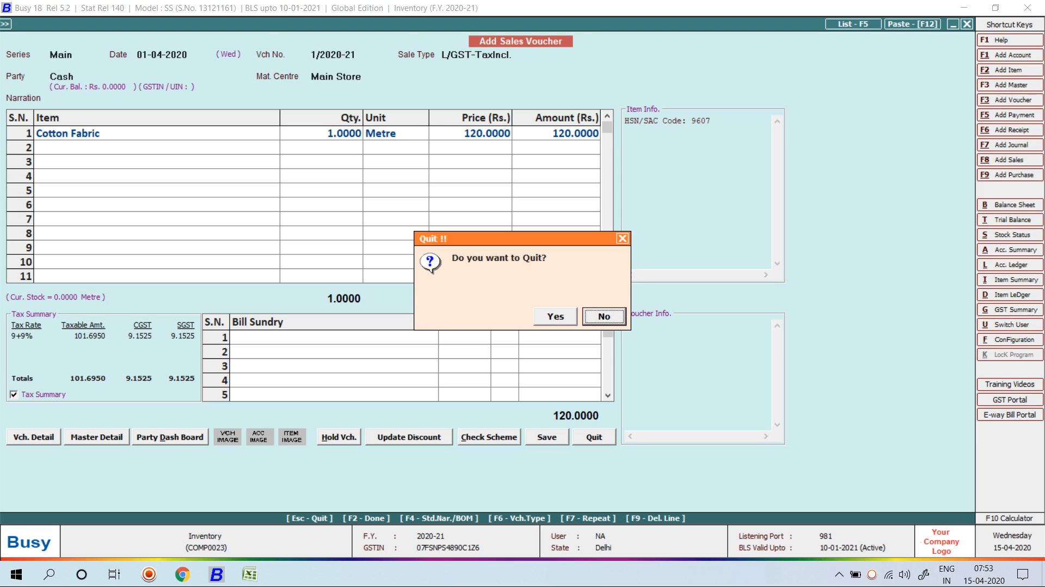
key("Left")
key("Return")
key("Left")
Set Item-wise Discount Decimal Places to 4 in the Inventory options and save them.
key("Return")
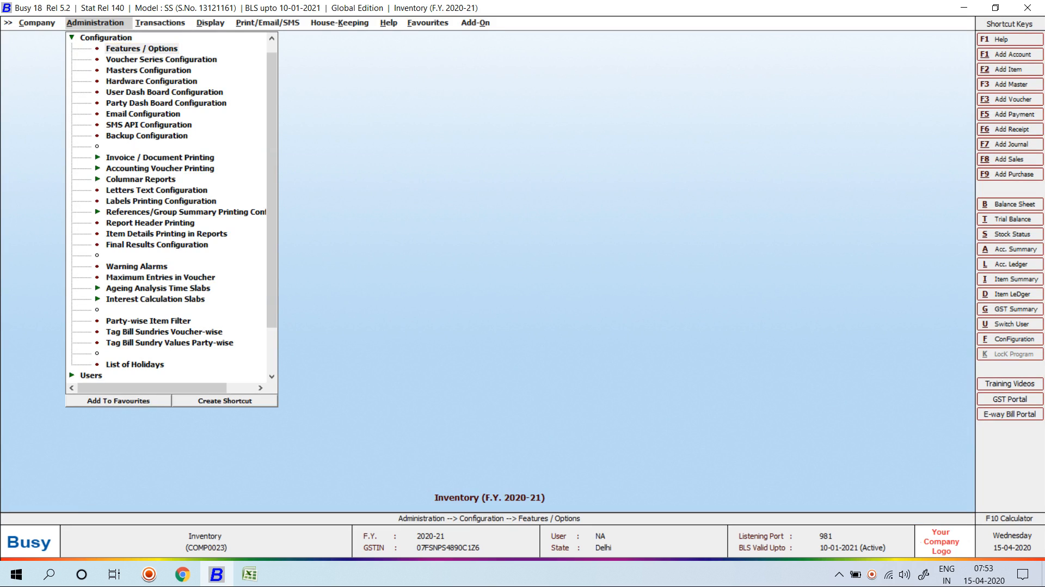
key("Down")
key("Down")
key("Down")
key("Down")
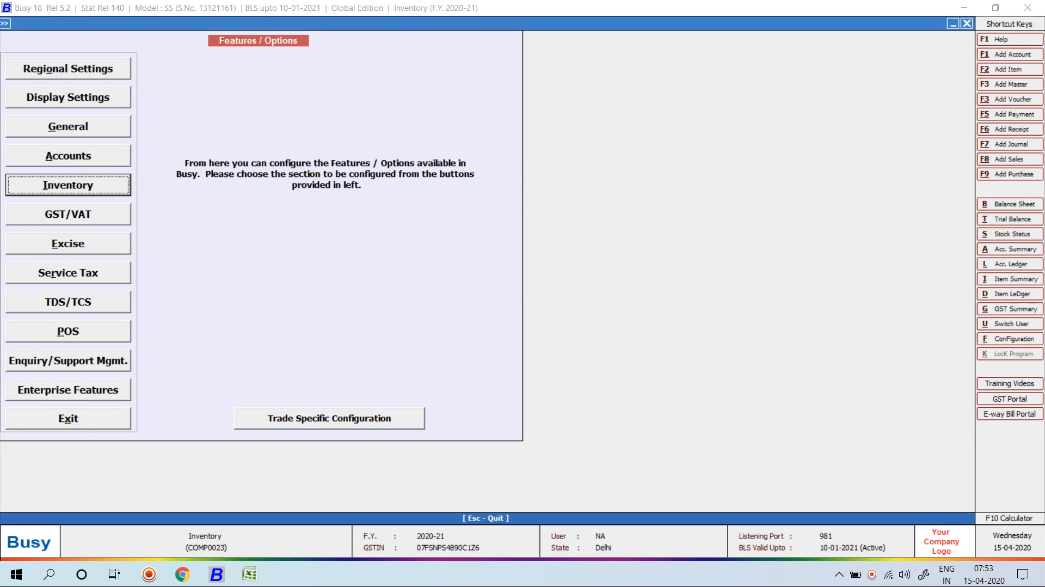
key("Return")
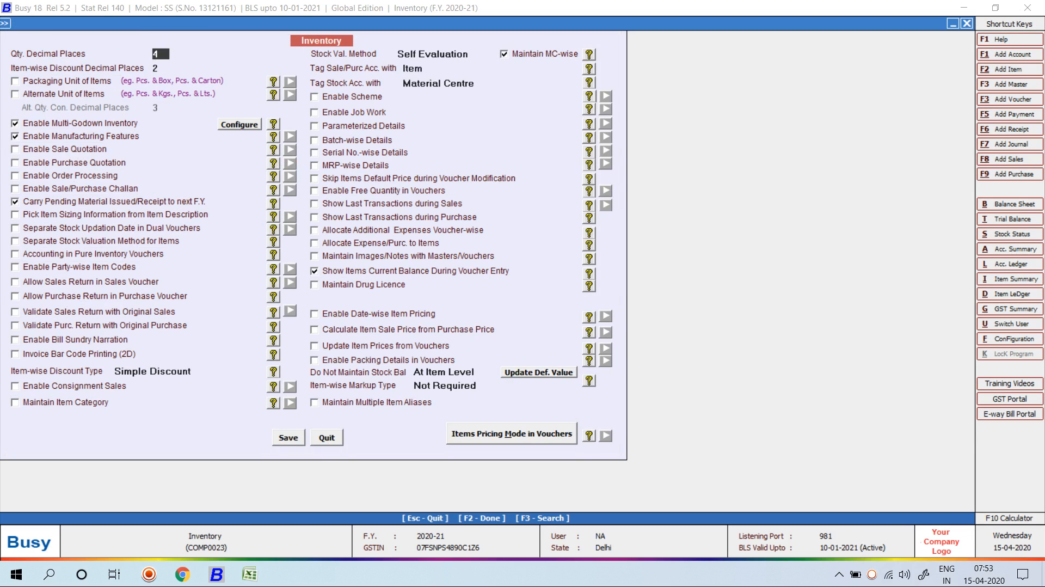
key("Return")
key("Return")
key("Return")
key("Return")
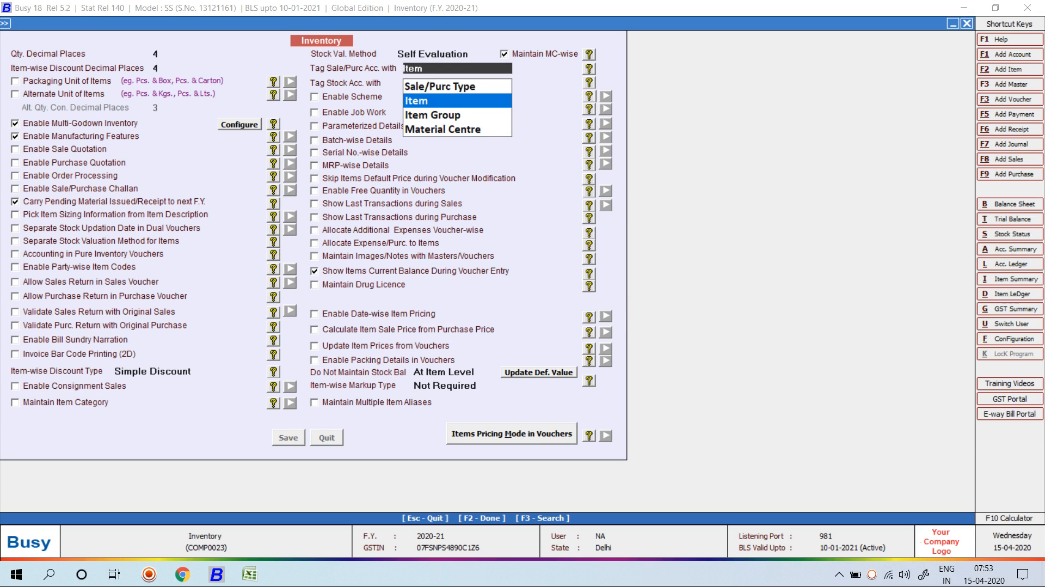
key("F2")
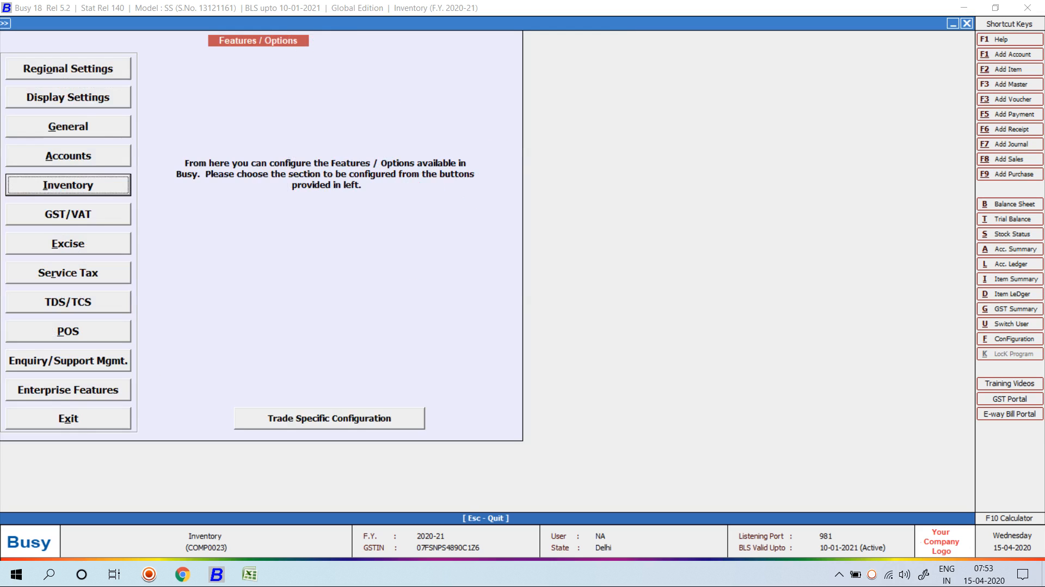
key("Escape")
key("Escape")
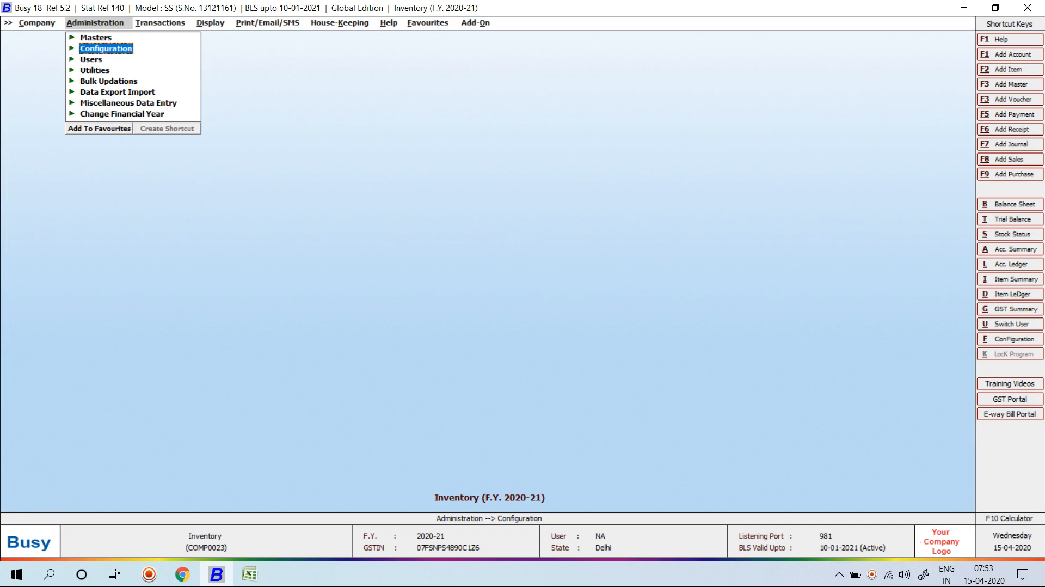
Check the Main sales series voucher settings: Item-wise Discount Y, Simple Discount, % of Price.
key("Return")
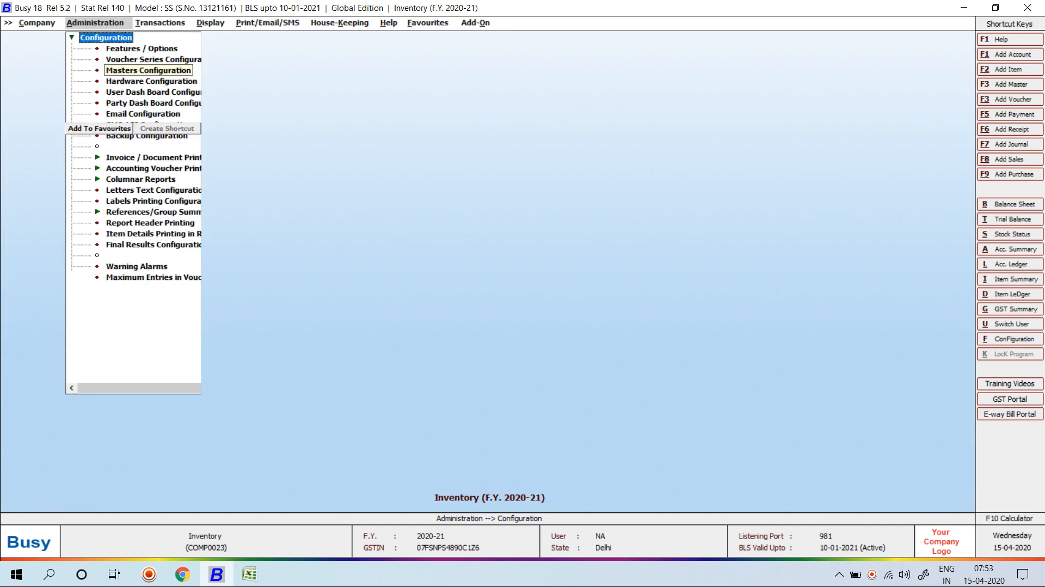
key("Down")
key("Return")
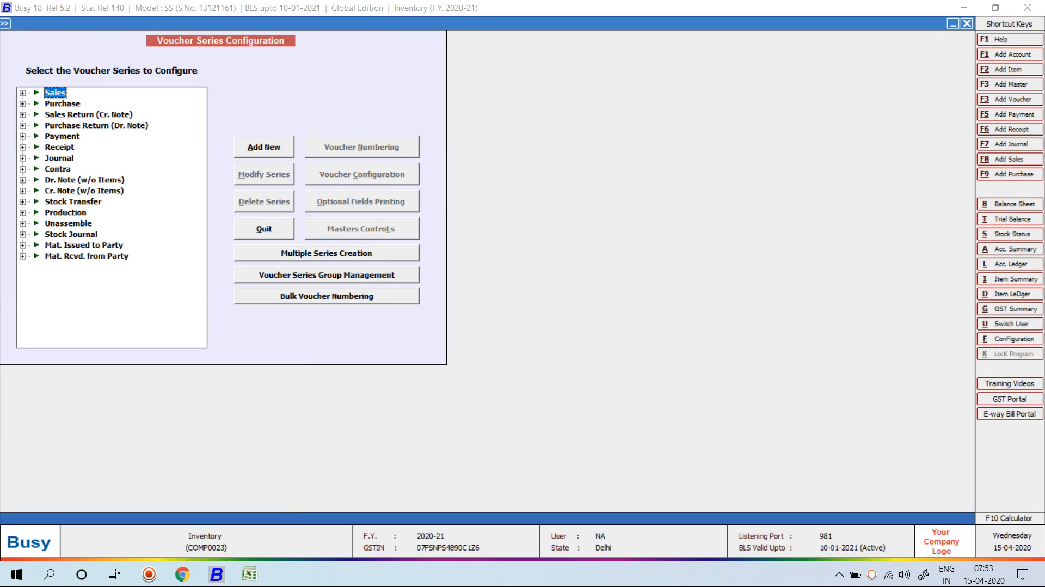
key("Down")
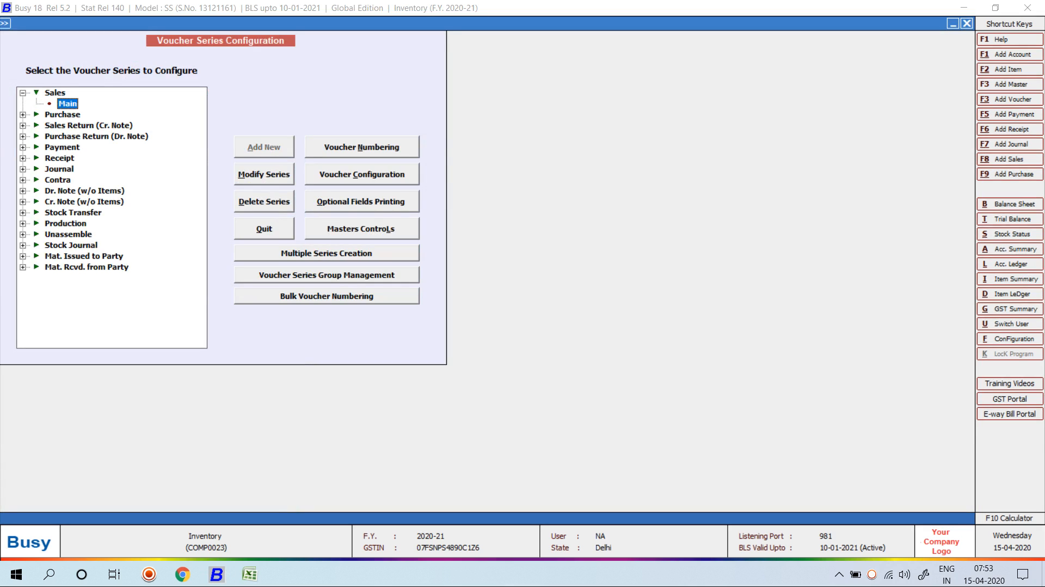
key("alt+c")
key("Return")
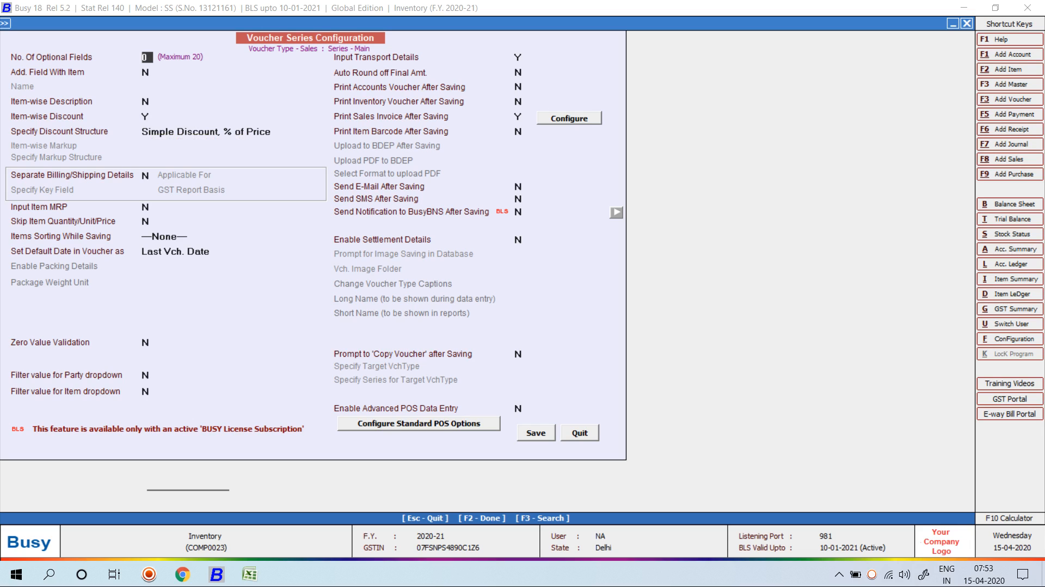
key("Escape")
key("Escape")
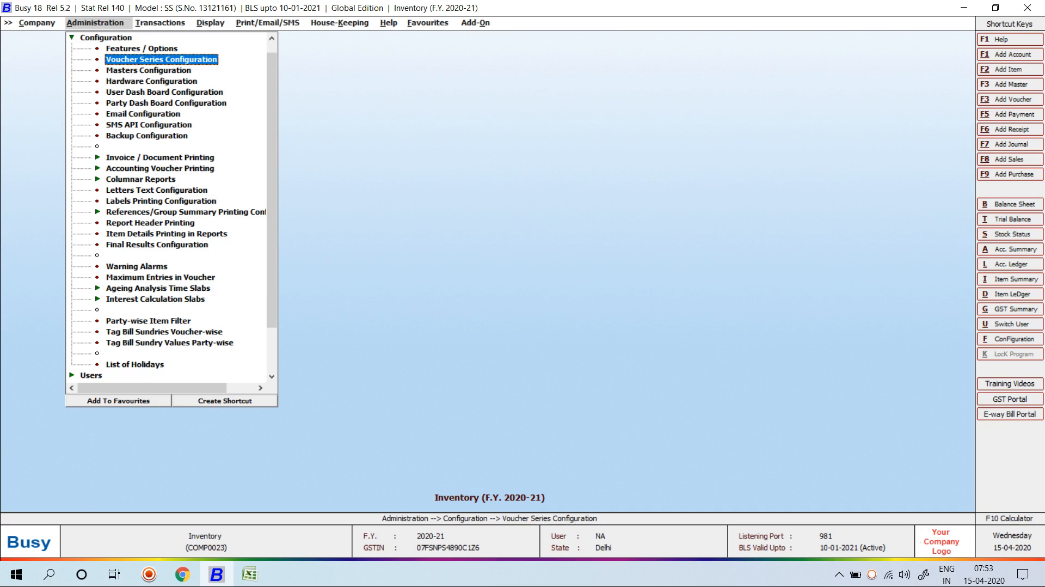
key("Right")
key("Return")
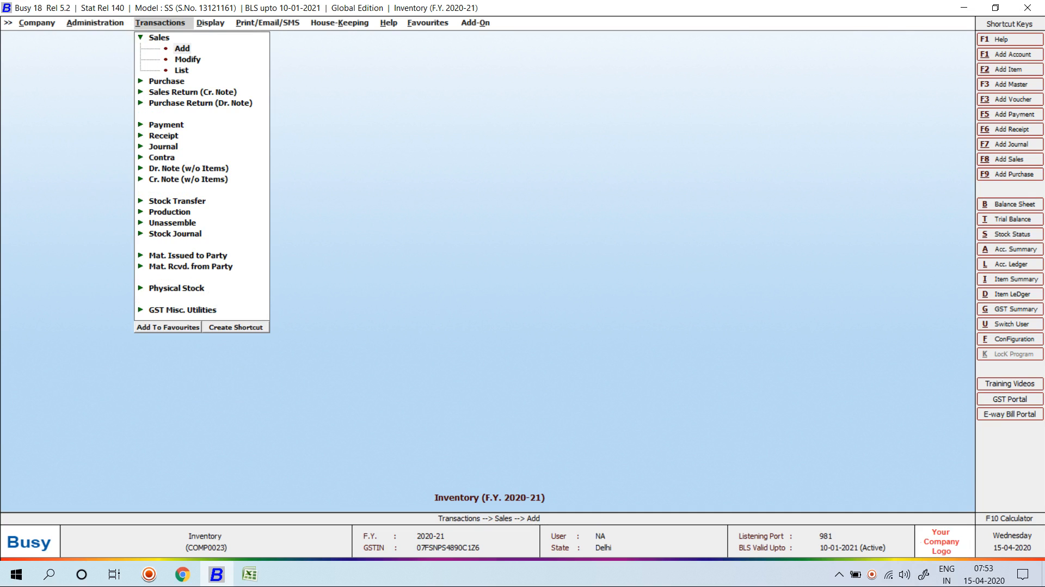
key("Return")
key("Return")
key("Return")
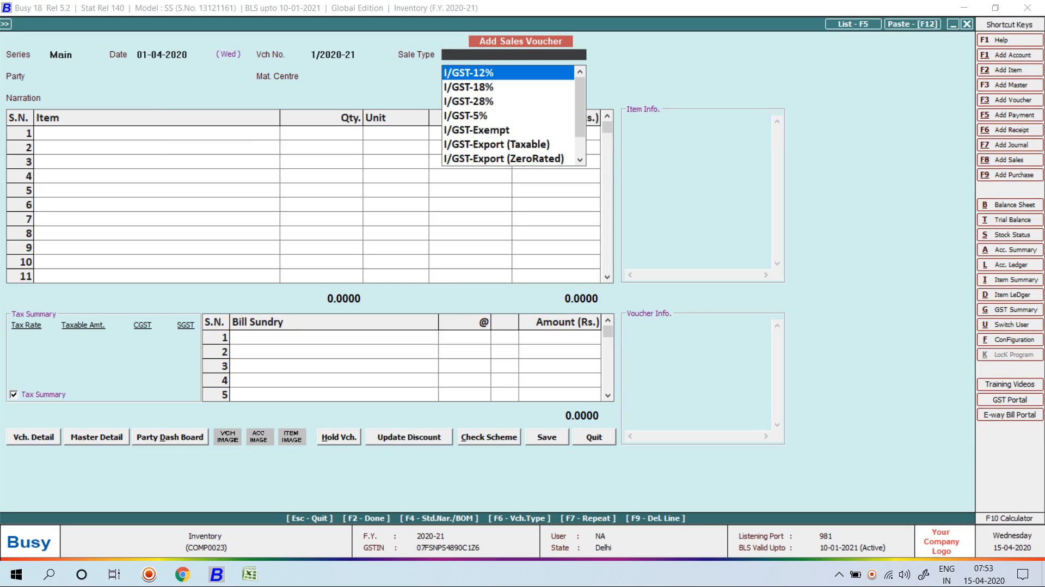
type("L ITE")
key("Return")
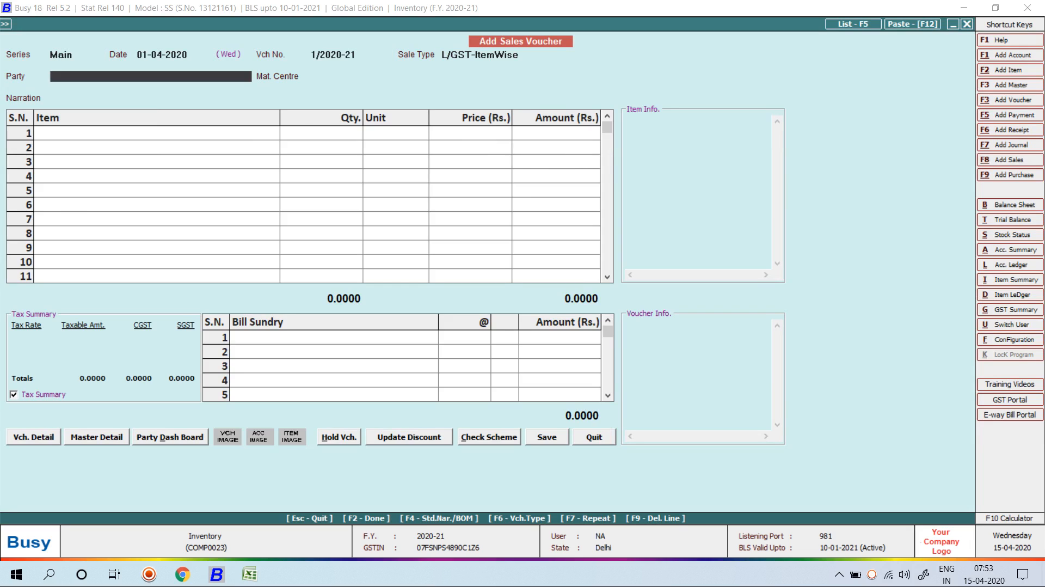
key("Return")
key("Return")
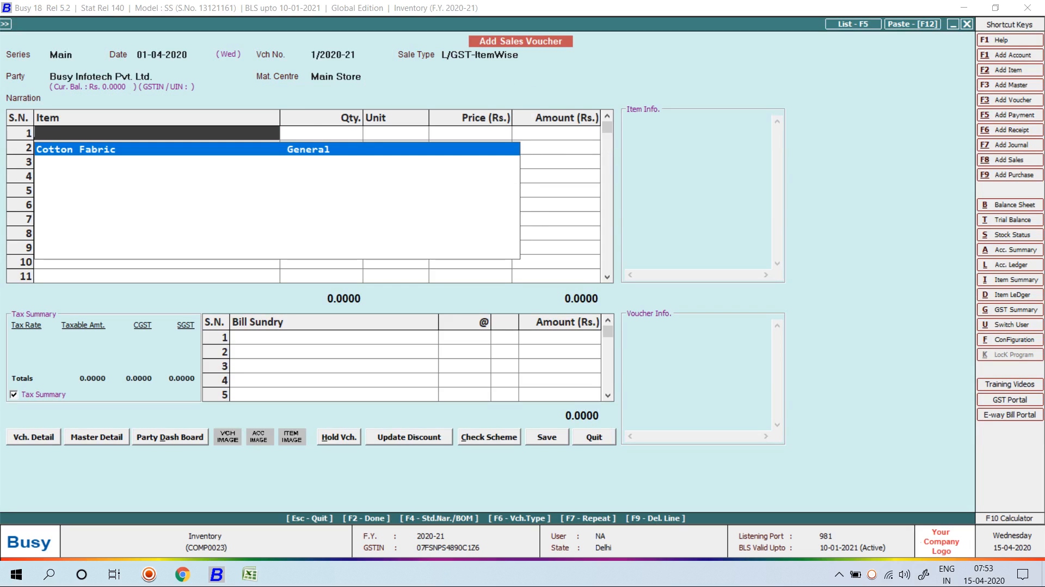
key("Return")
type("1")
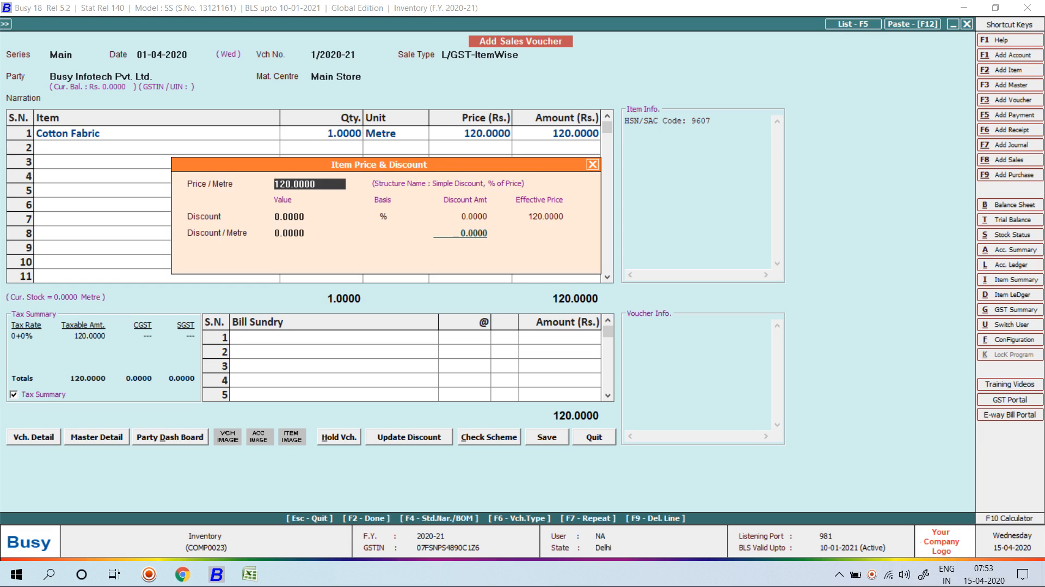
key("Return")
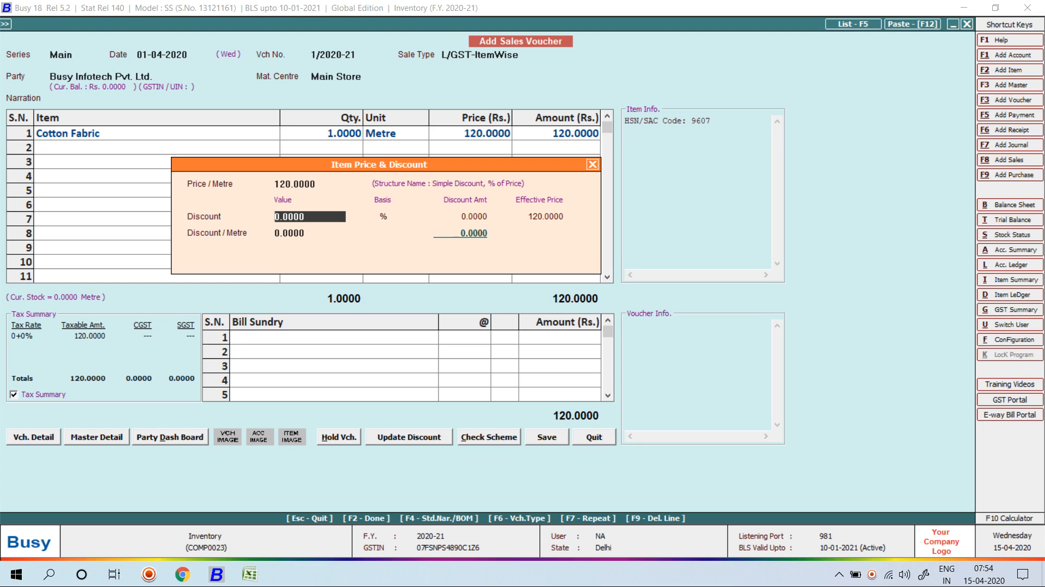
key("Escape")
key("Escape")
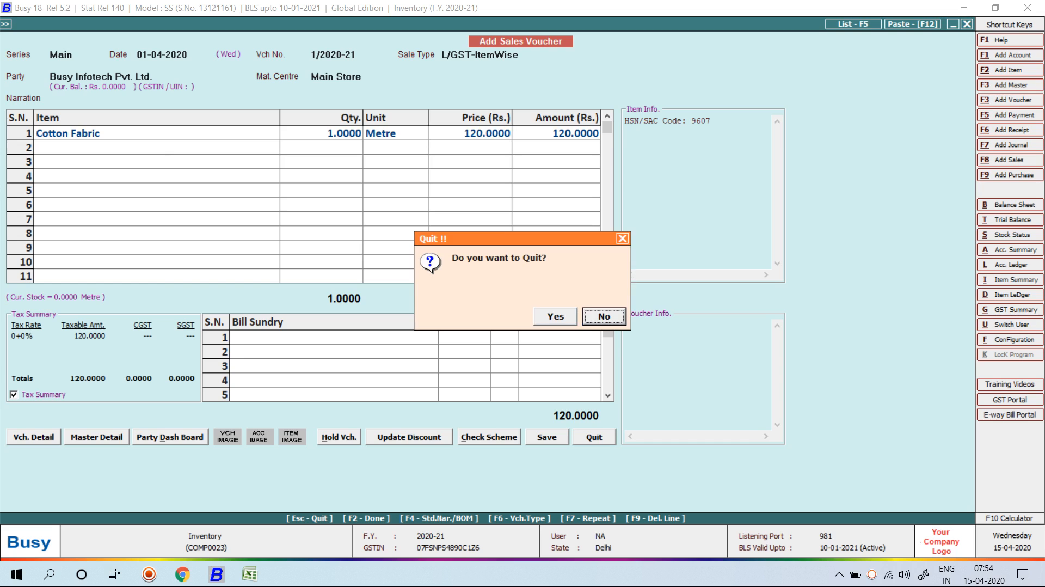
key("Left")
key("Return")
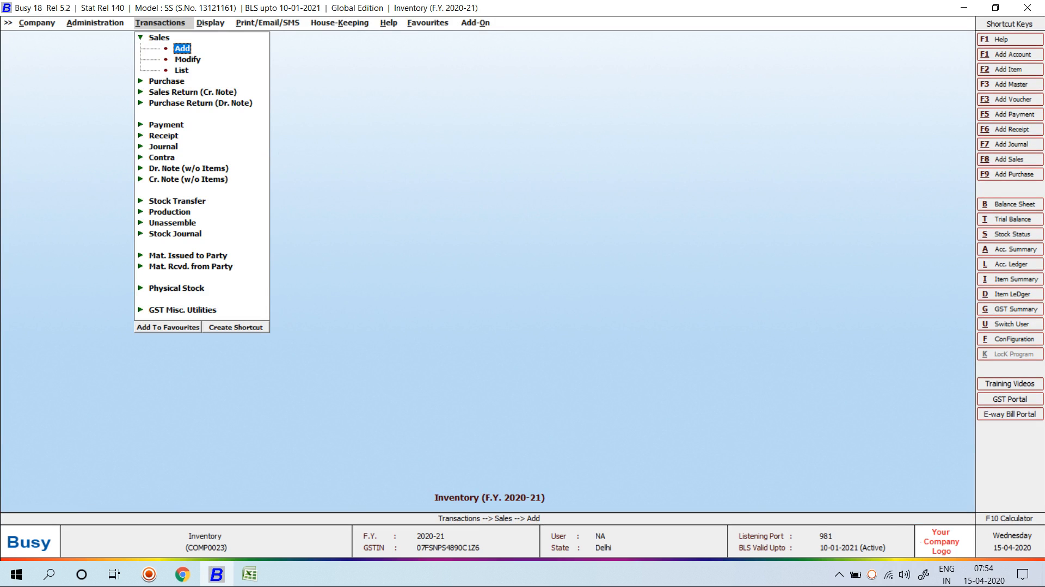
Change the inventory Stock Val. Method from Self Evaluation to FIFO.
key("Left")
key("Left")
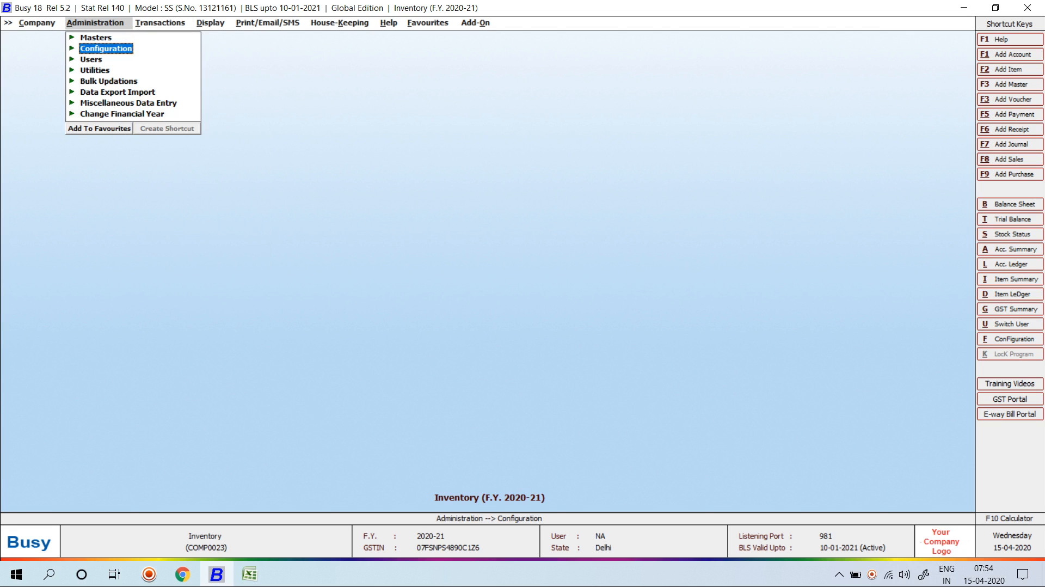
key("Right")
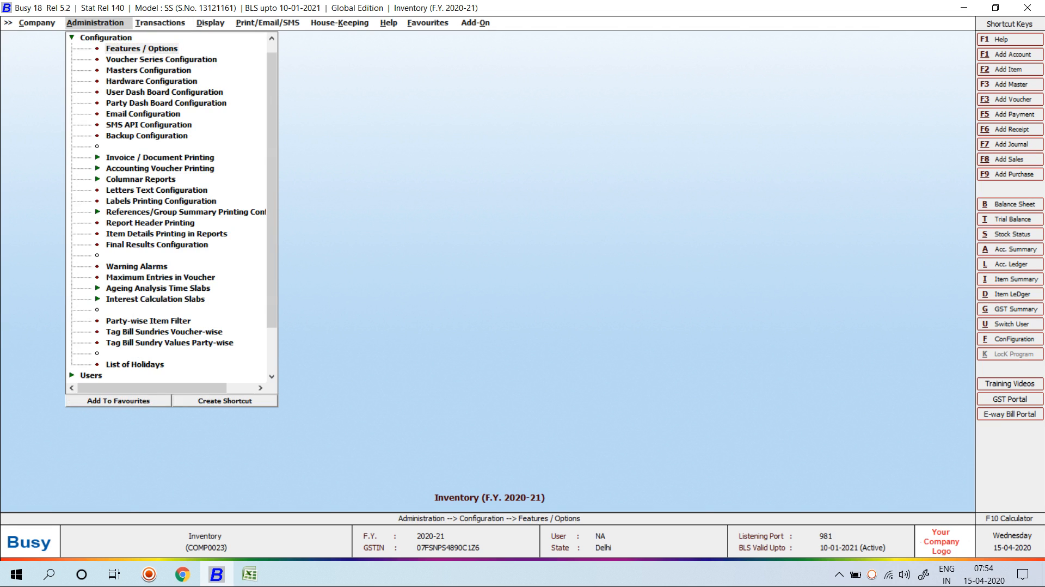
key("Return")
key("Down")
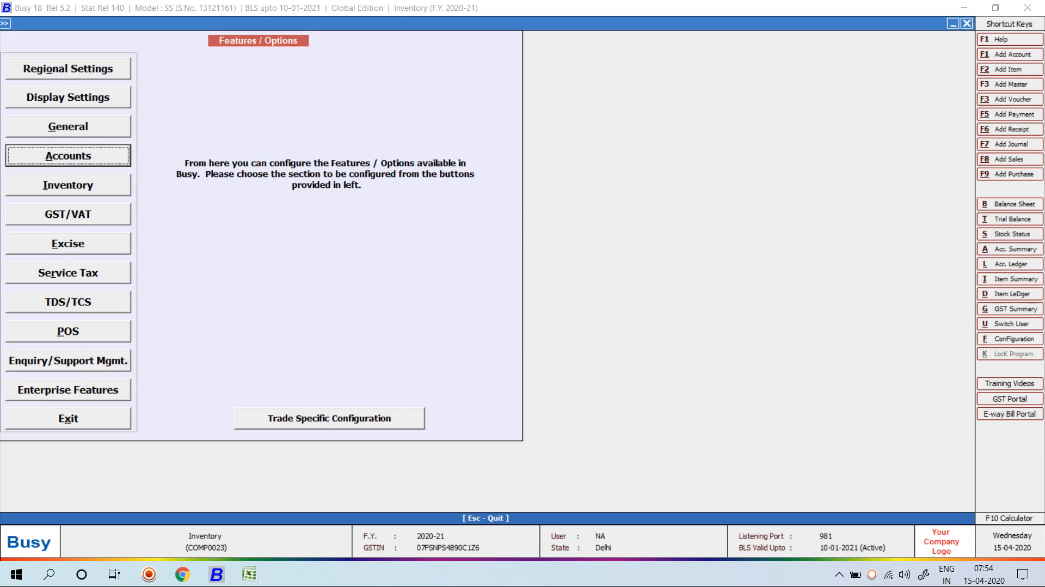
key("Down")
key("Return")
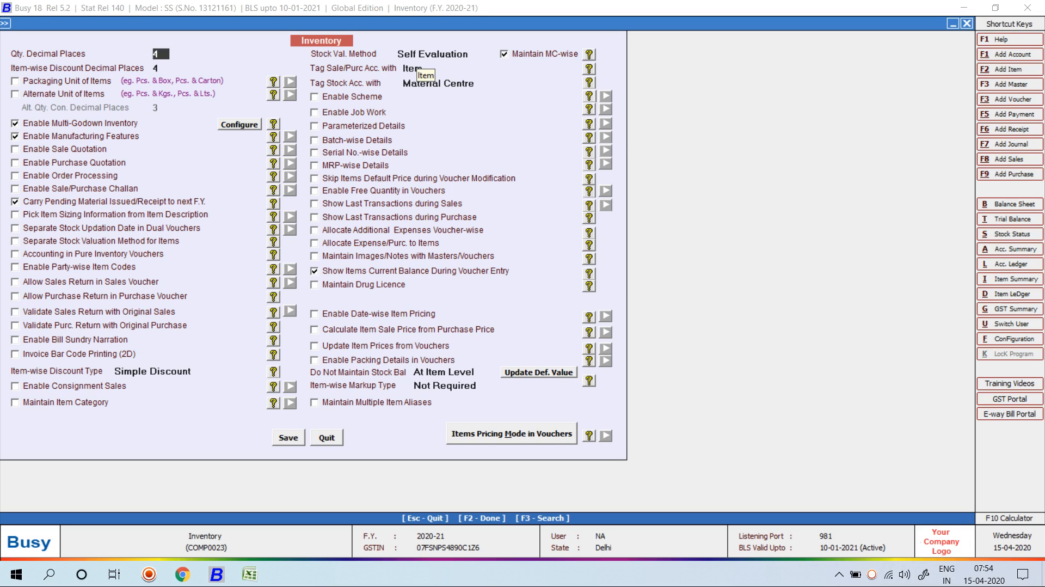
left_click(426, 54)
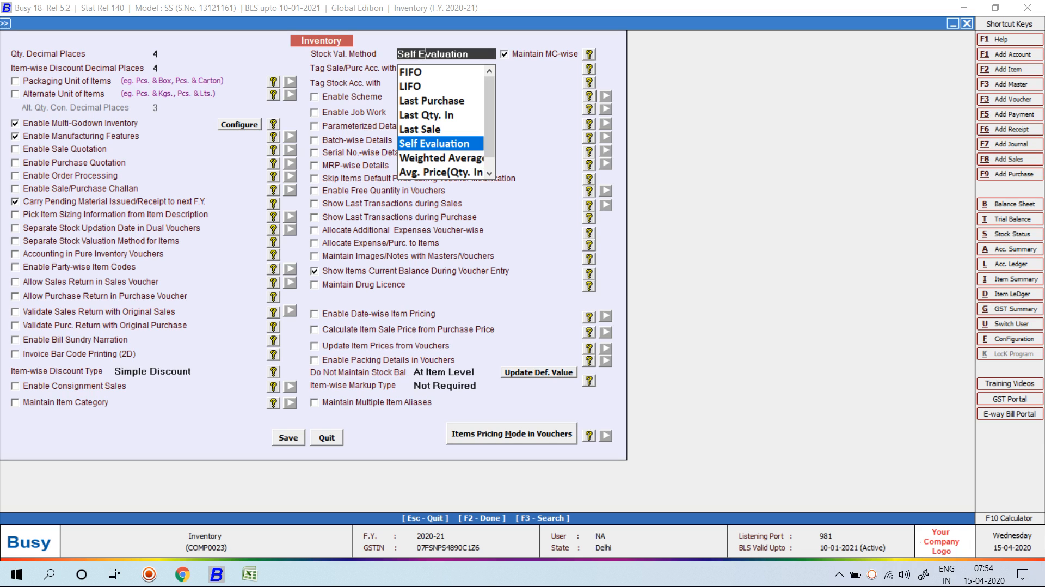
key("Up")
key("Up")
key("Up")
key("Up")
key("Up")
key("Return")
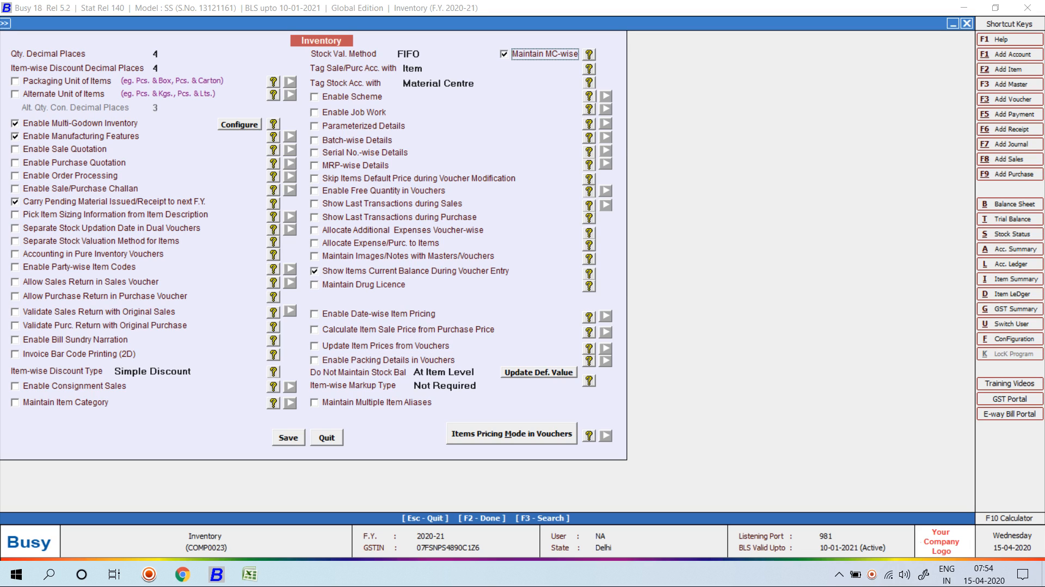
key("Up")
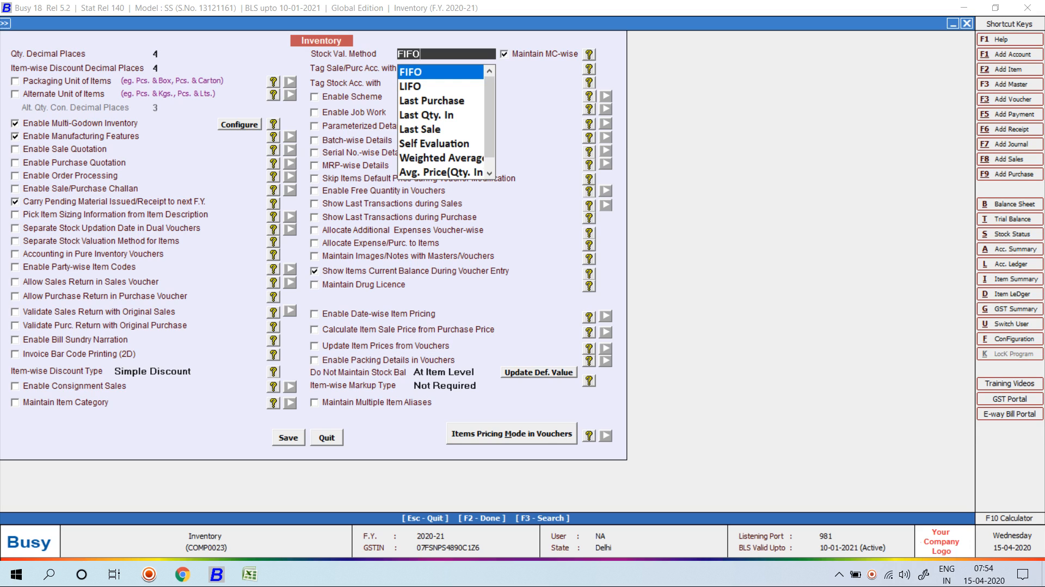
In the Excel sheet, clear the 226.6667 result from F11.
key("alt+Tab")
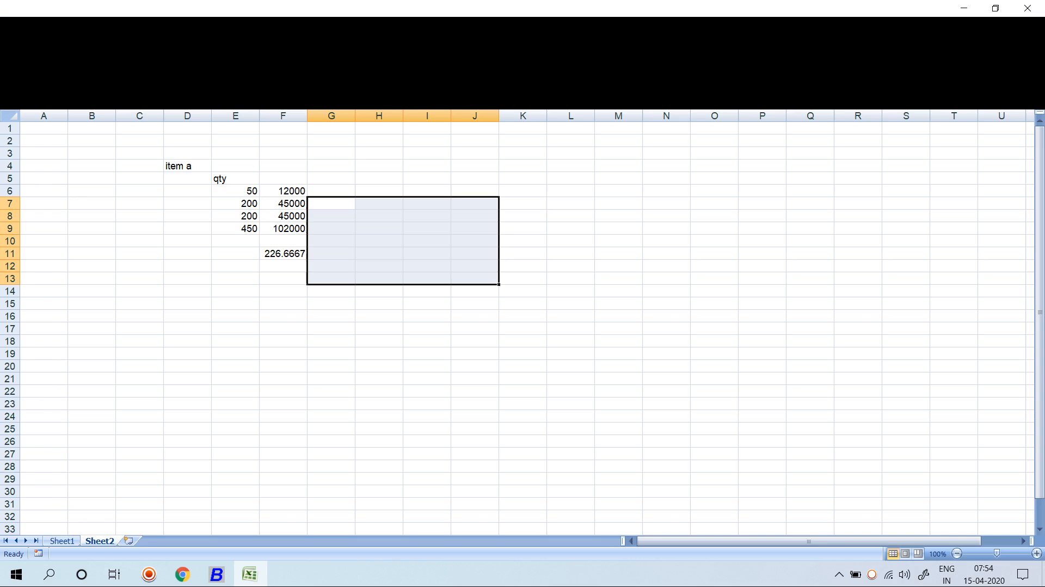
left_click(283, 203)
left_click(283, 216)
left_click(284, 241)
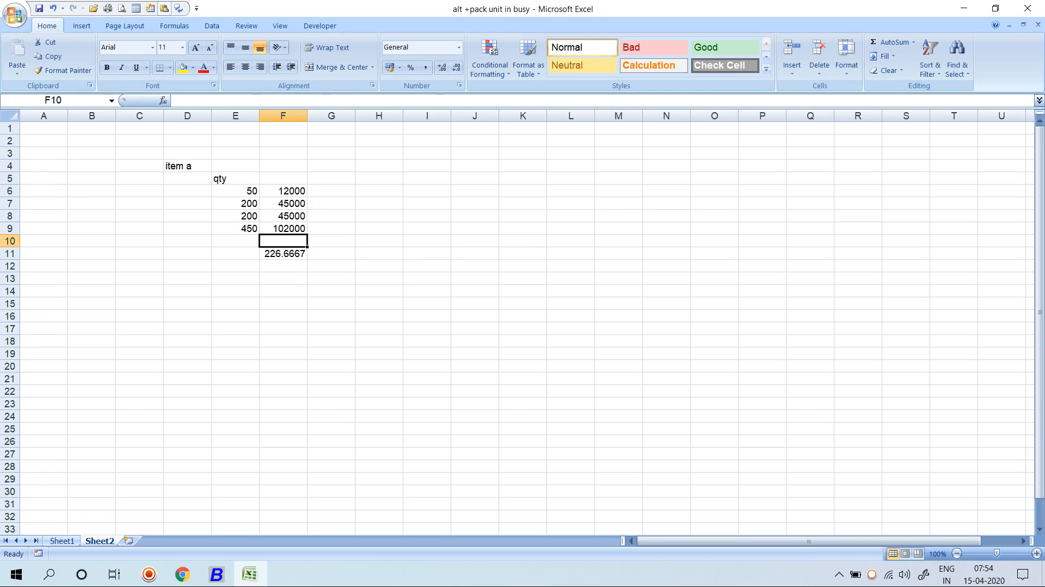
left_click(283, 253)
key("Delete")
Add the heading 'amt' above the amounts in column F.
left_click(283, 228)
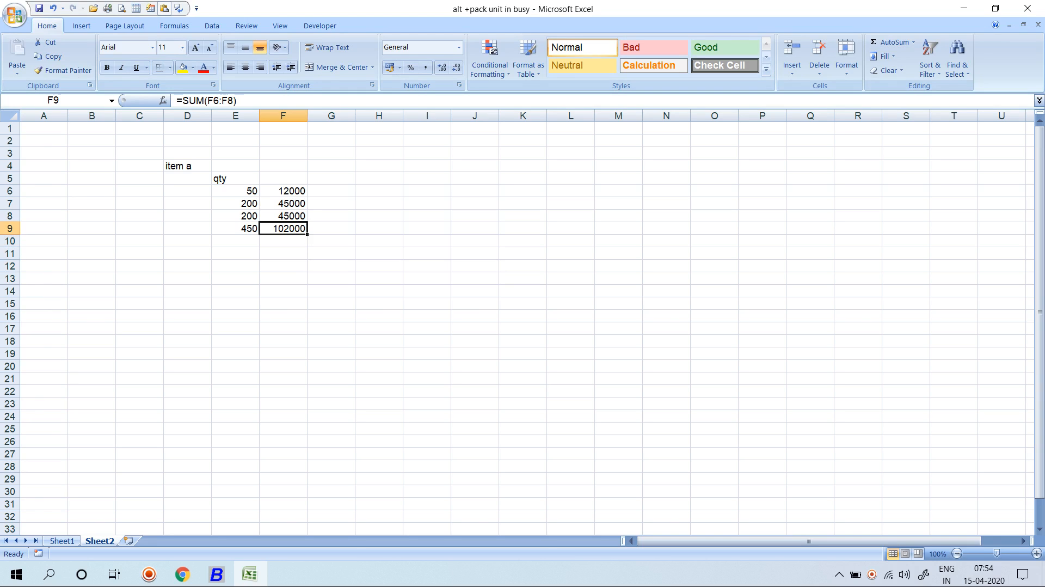
left_click(283, 203)
left_click(236, 203)
left_click(283, 190)
left_click(283, 178)
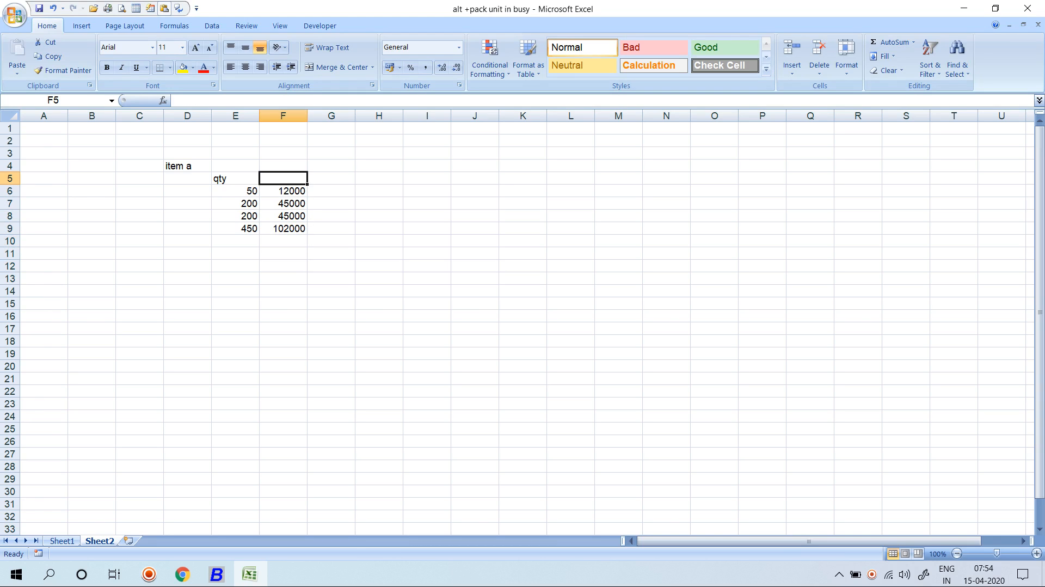
type("amt")
key("Return")
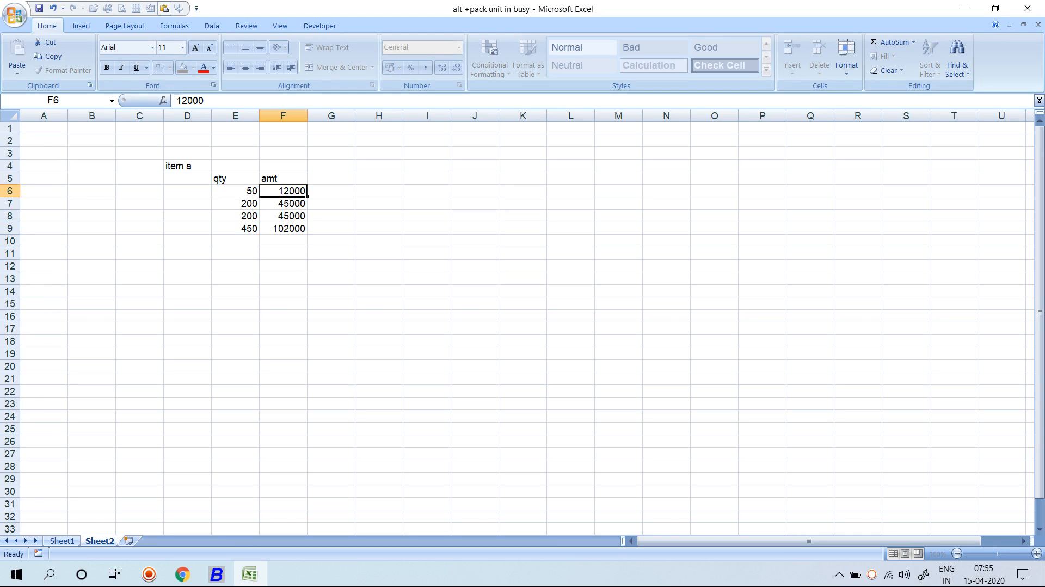
Review the quantities and amounts, then label H8 'Sale'.
left_click(235, 191)
left_click(283, 190)
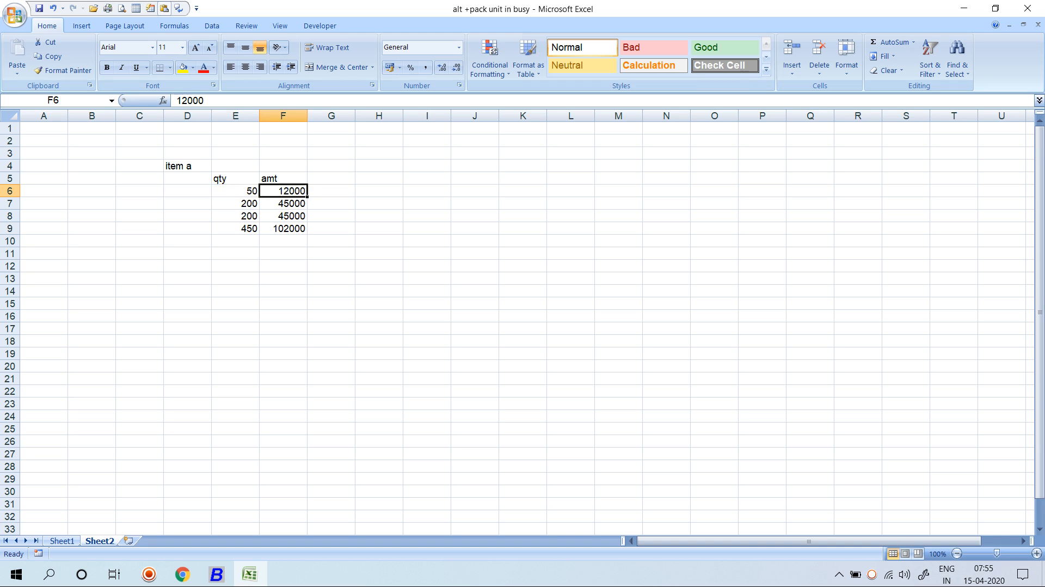
left_click(235, 190)
left_click(235, 203)
left_click(283, 203)
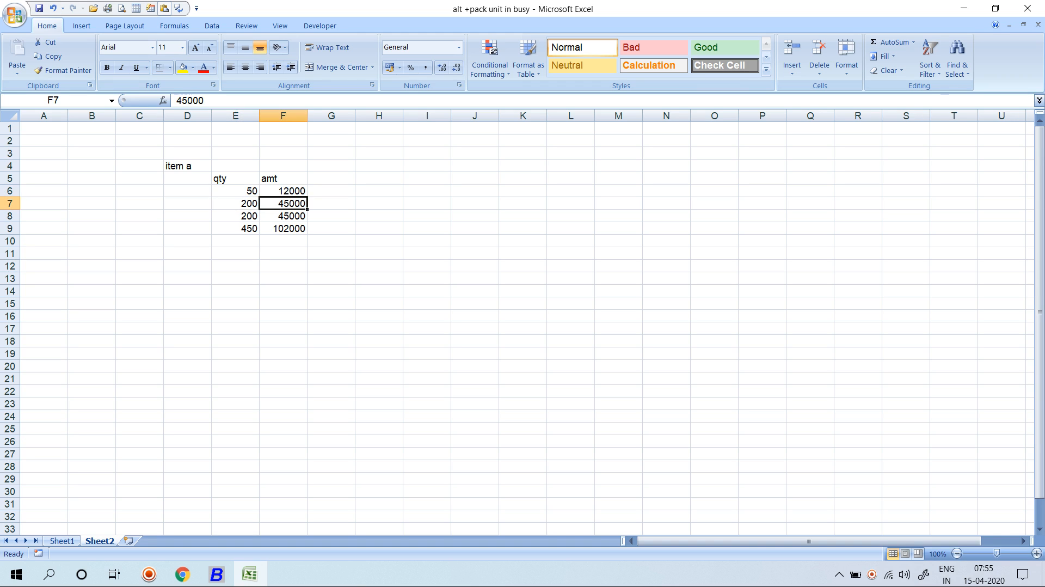
left_click(283, 216)
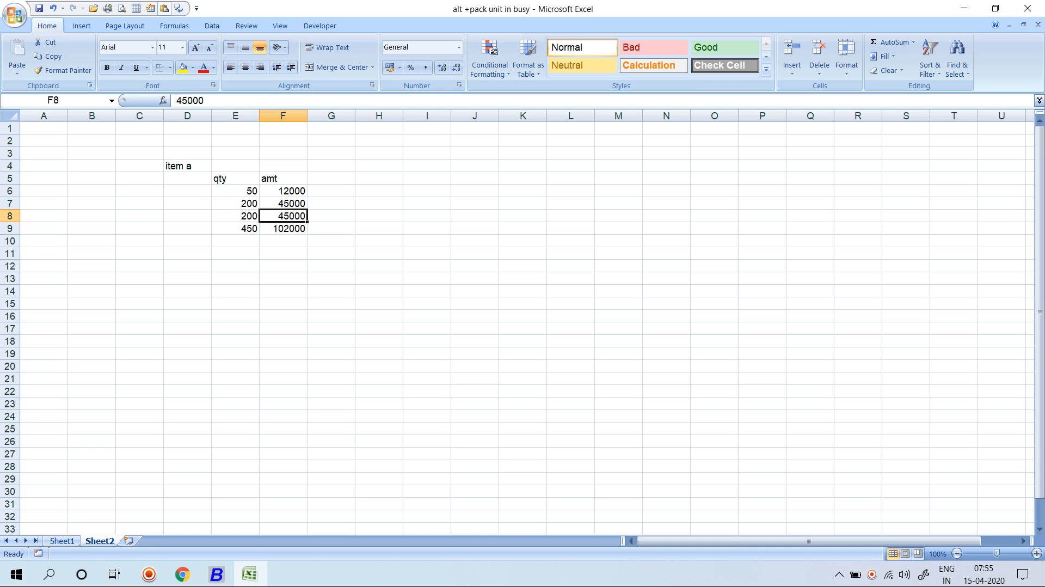
left_click(235, 215)
left_click(283, 215)
key("Right")
key("Right")
type("Sale")
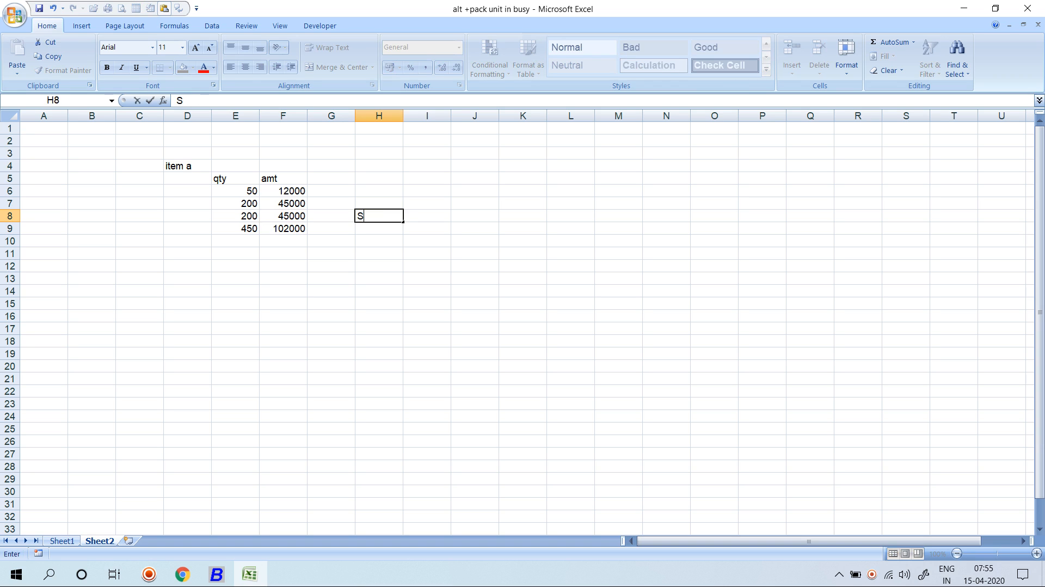
key("Return")
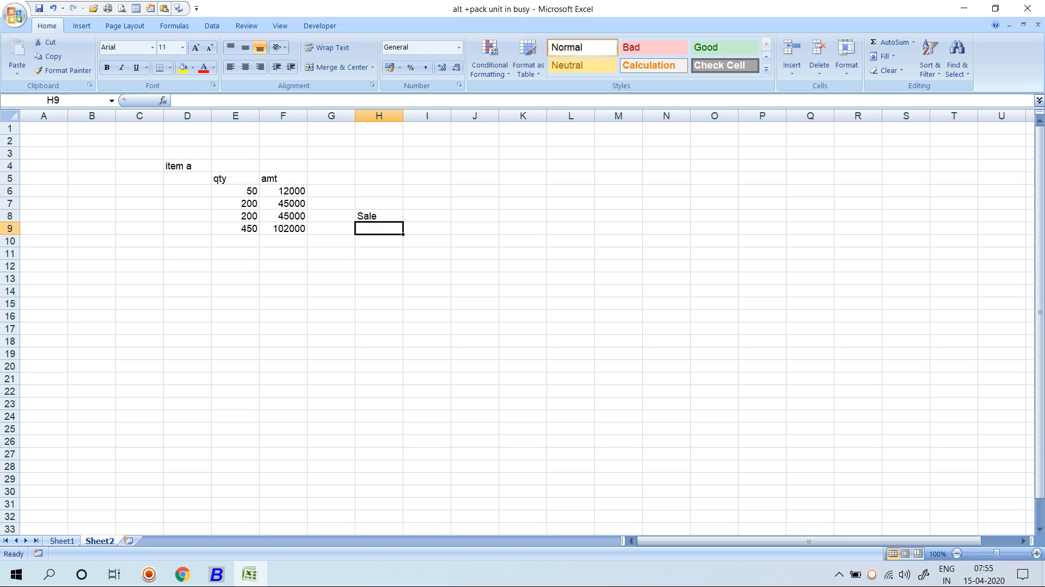
Enter 'qty' with 260 in row 10 and start the ORDER-1 label in H12.
left_click(379, 241)
type("qty")
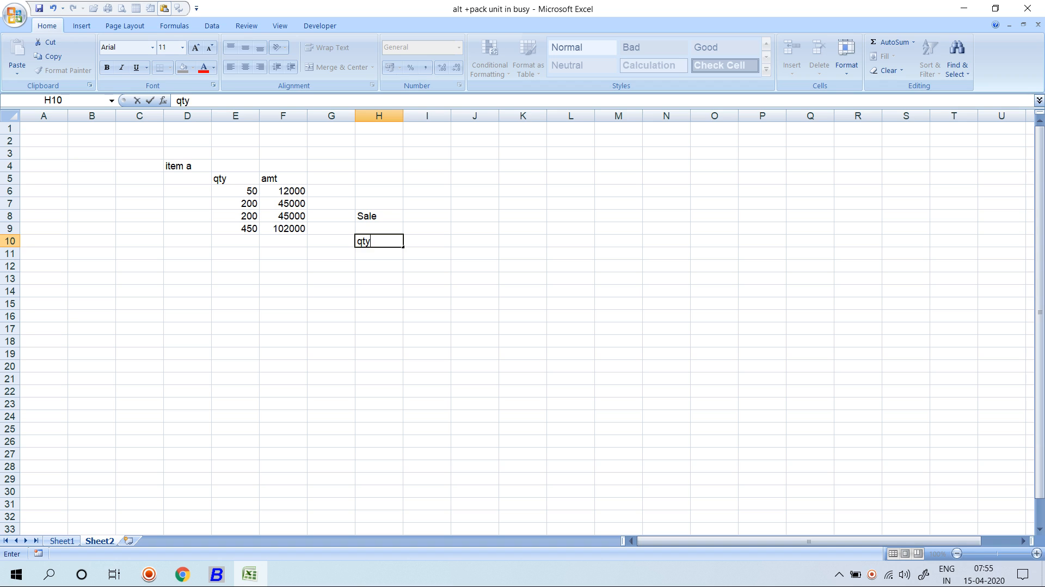
key("Return")
key("Up")
left_click(427, 240)
type("260")
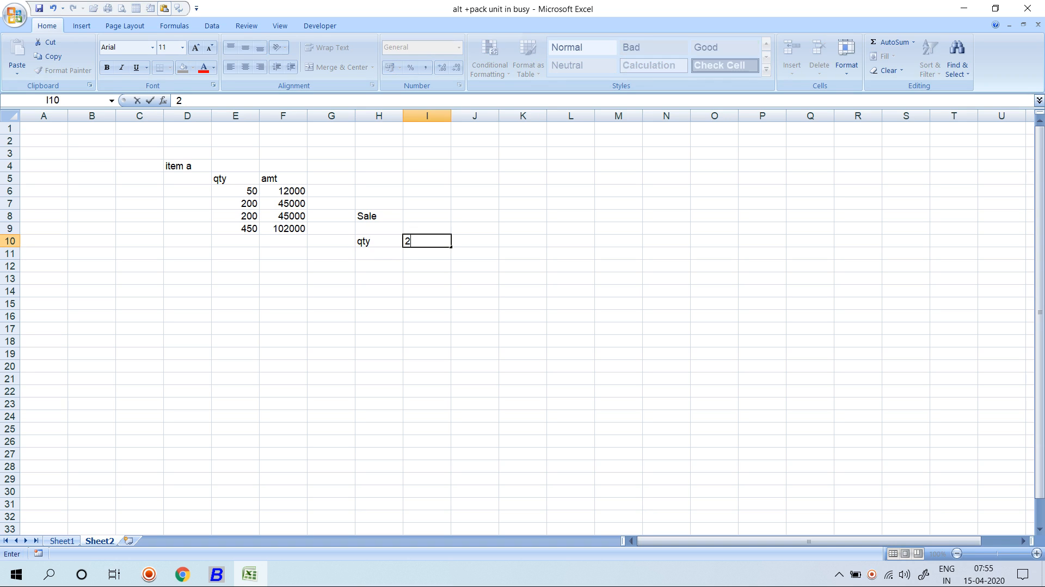
key("Return")
key("Return")
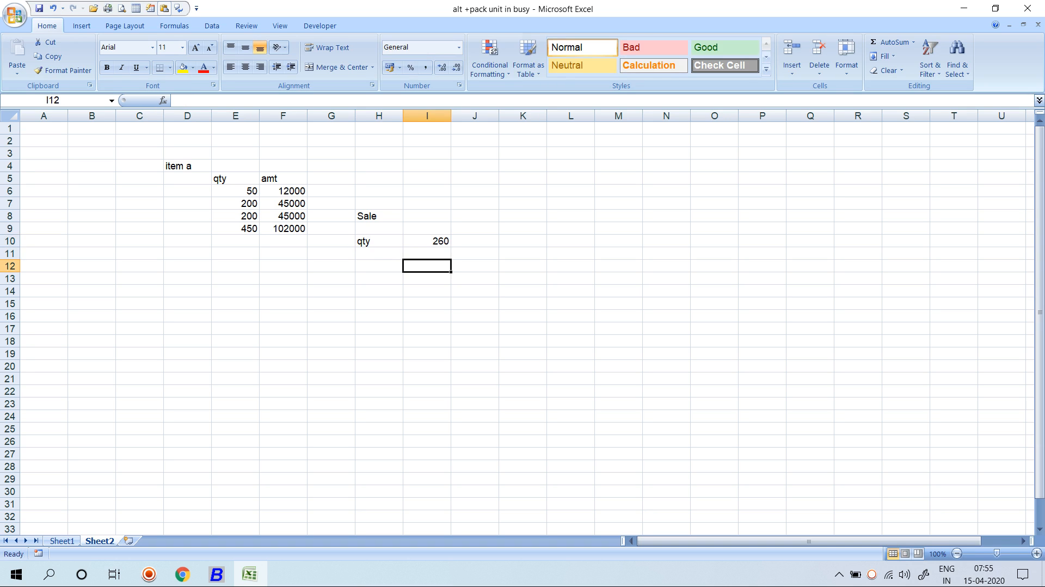
left_click(379, 266)
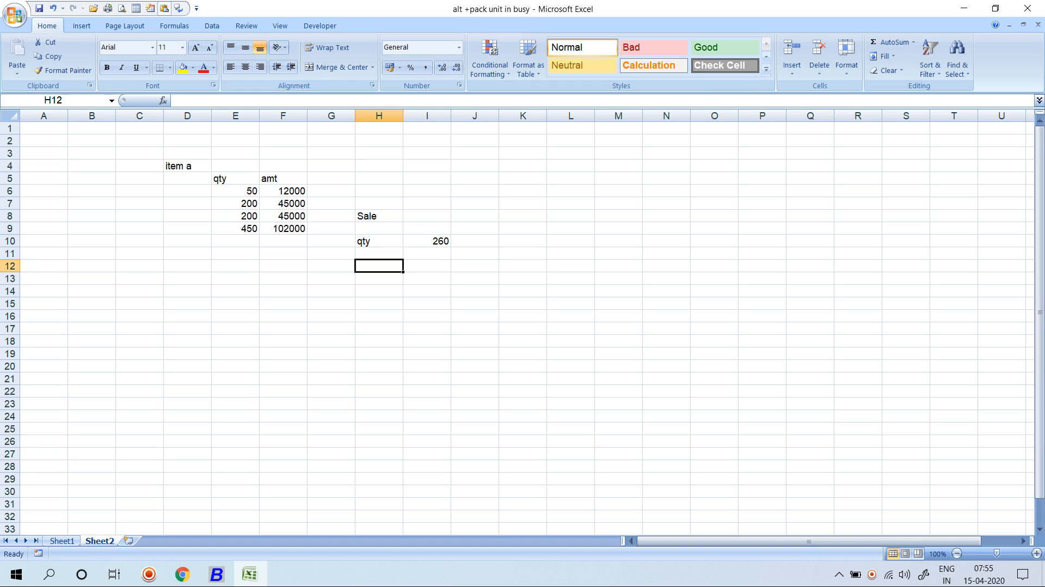
type("q1")
type("ORDER-1")
Give ORDER-1 a quantity of 50 in I12.
key("Return")
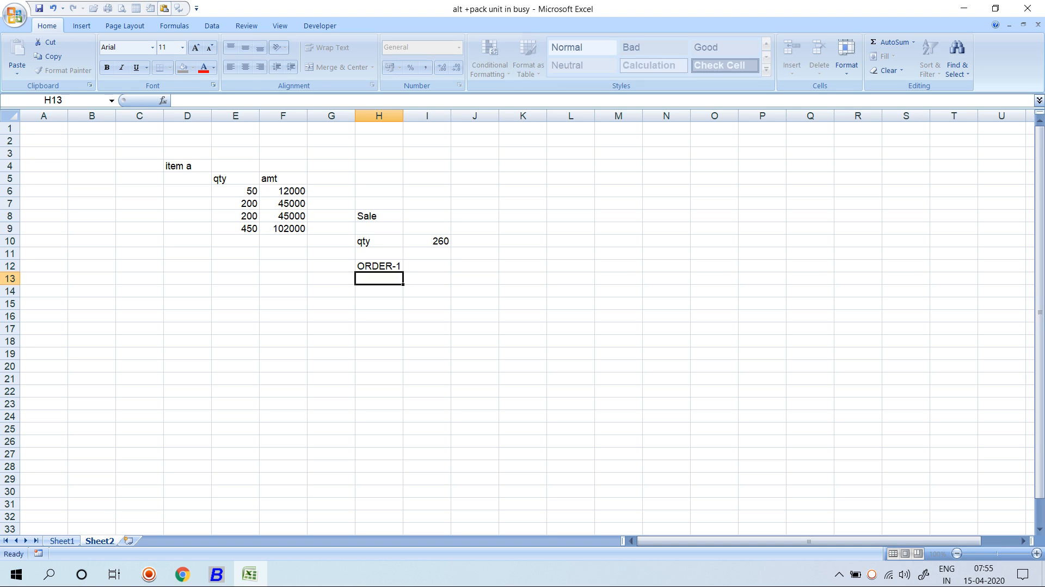
key("Up")
key("Right")
type("50")
key("Return")
key("Left")
Add ORDER-2 in row 13 with quantity 200, correcting a mistyped 2000.
type("O")
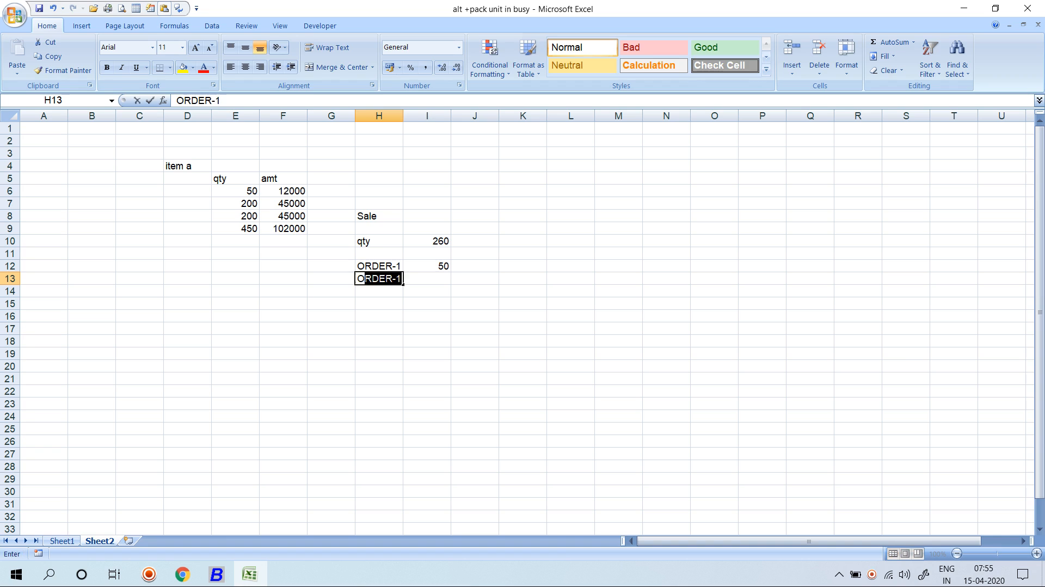
type("E")
key("BackSpace")
type("RDER-2")
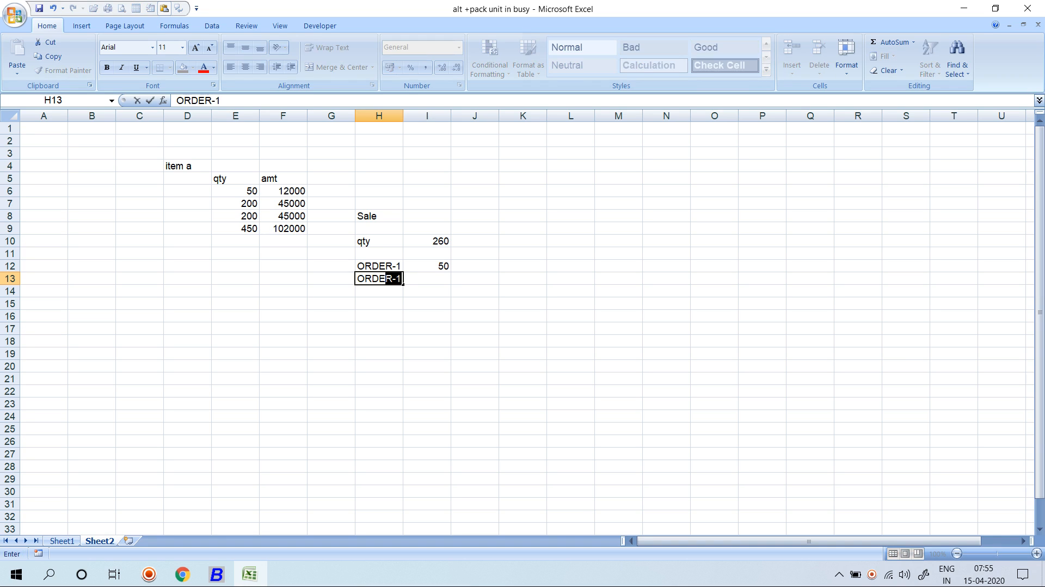
key("Return")
key("Right")
type("2000")
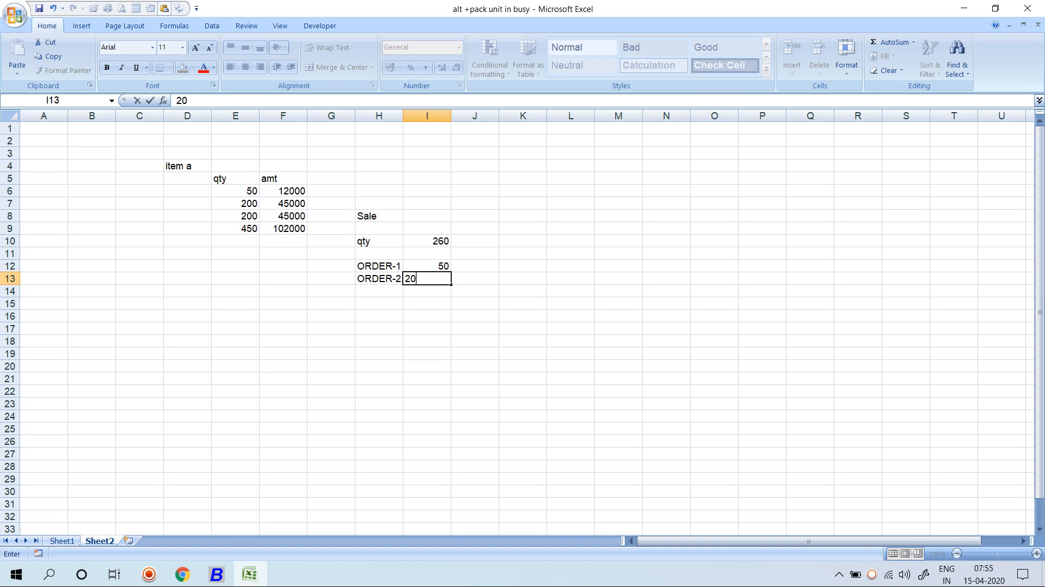
key("Return")
key("Up")
type("200")
key("Return")
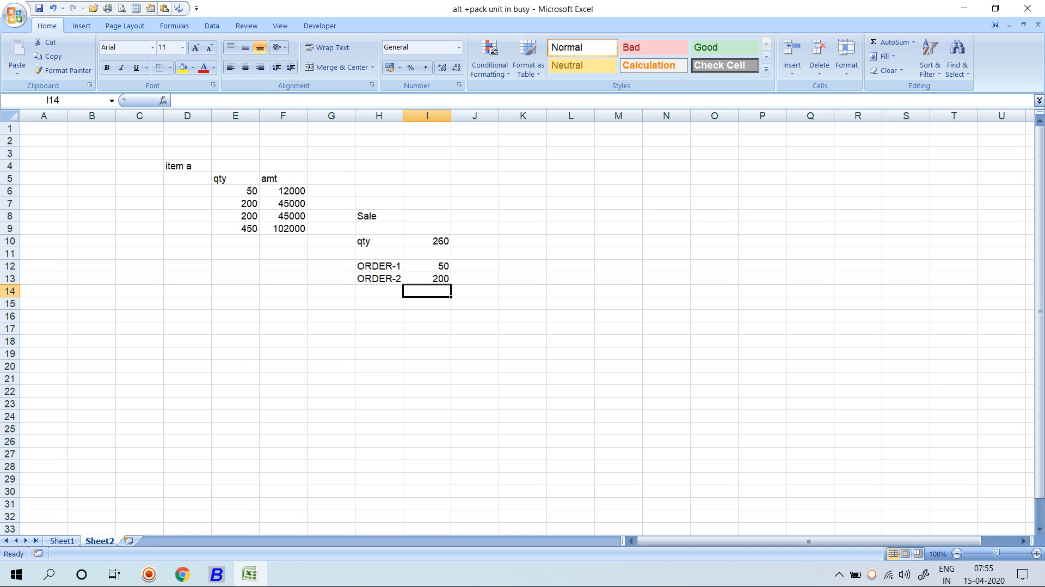
Add ORDER-3 with quantity 10 and AutoSum the order quantities to 260 in I15.
key("Left")
type("ORDER-3")
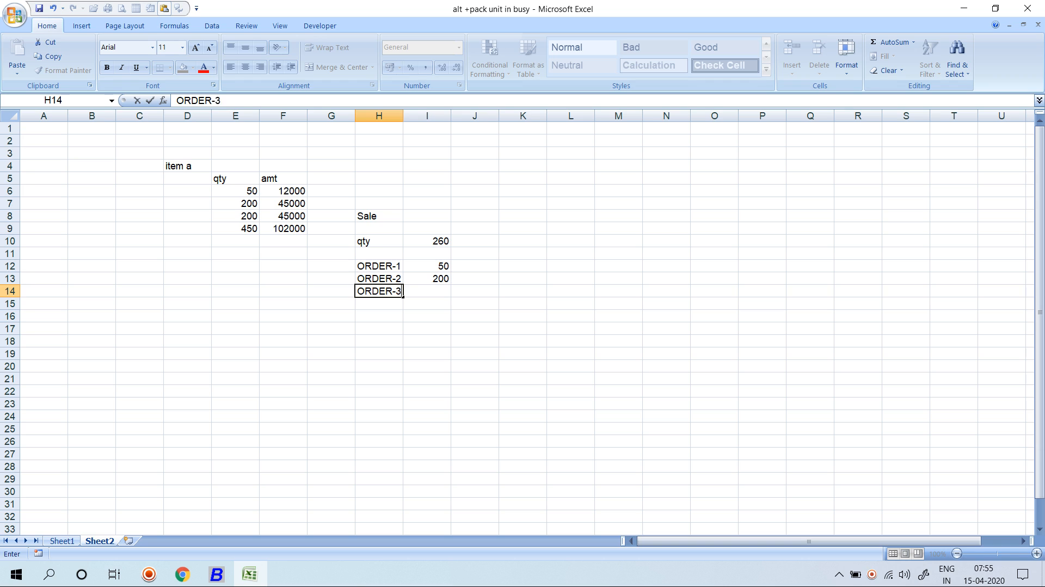
key("Return")
key("Up")
key("Right")
type("10")
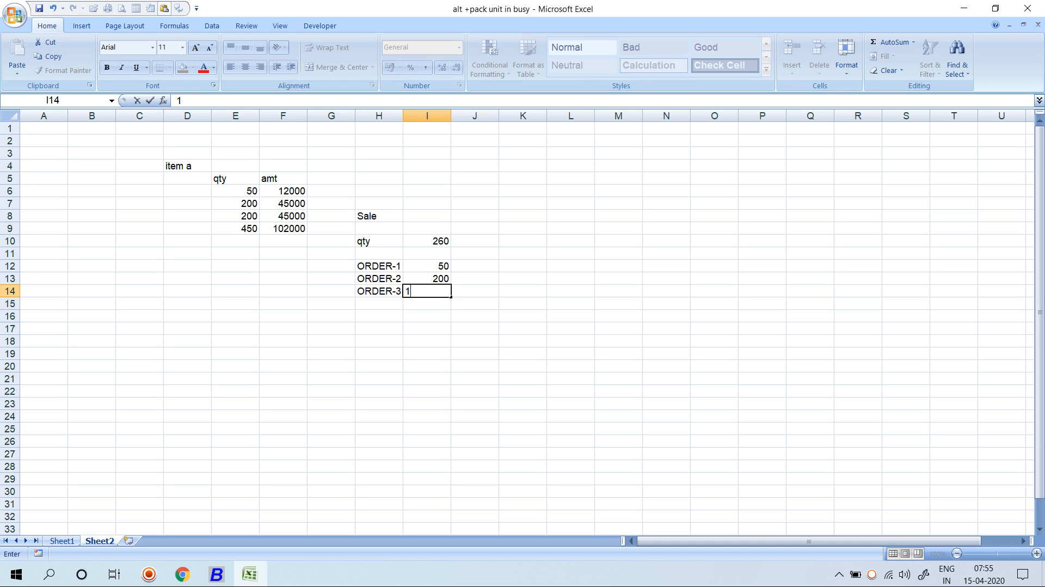
key("Return")
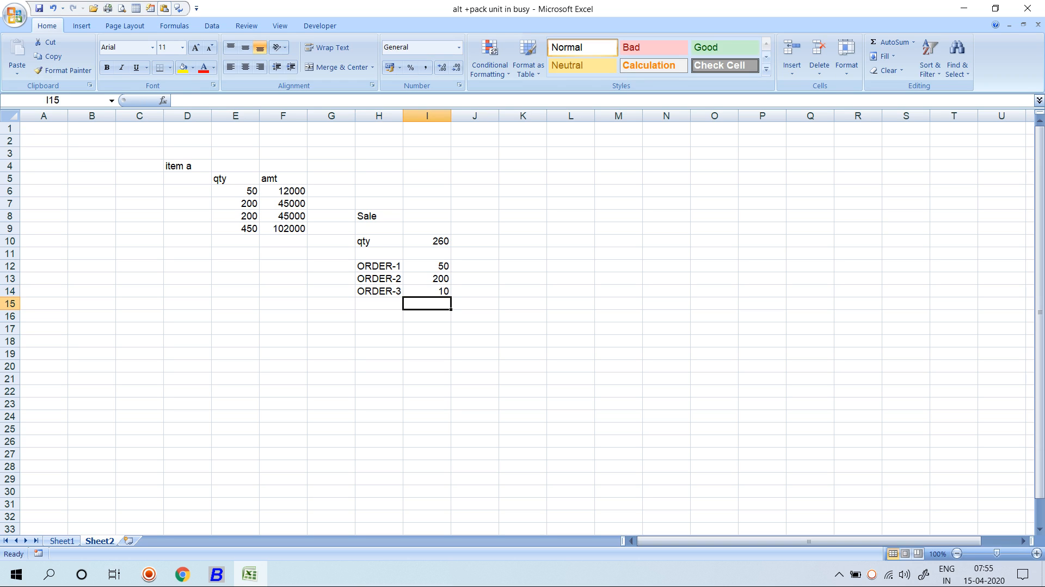
key("alt+equal")
key("Return")
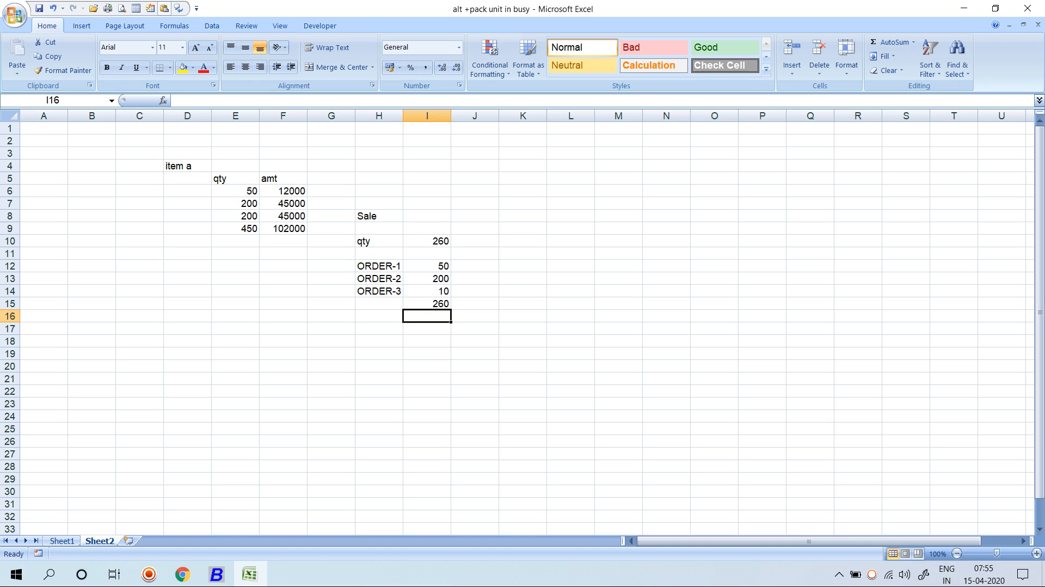
Move to F10, beneath the amt column.
key("Left")
key("Left")
key("Left")
key("Left")
key("Up")
key("Up")
key("Up")
key("Up")
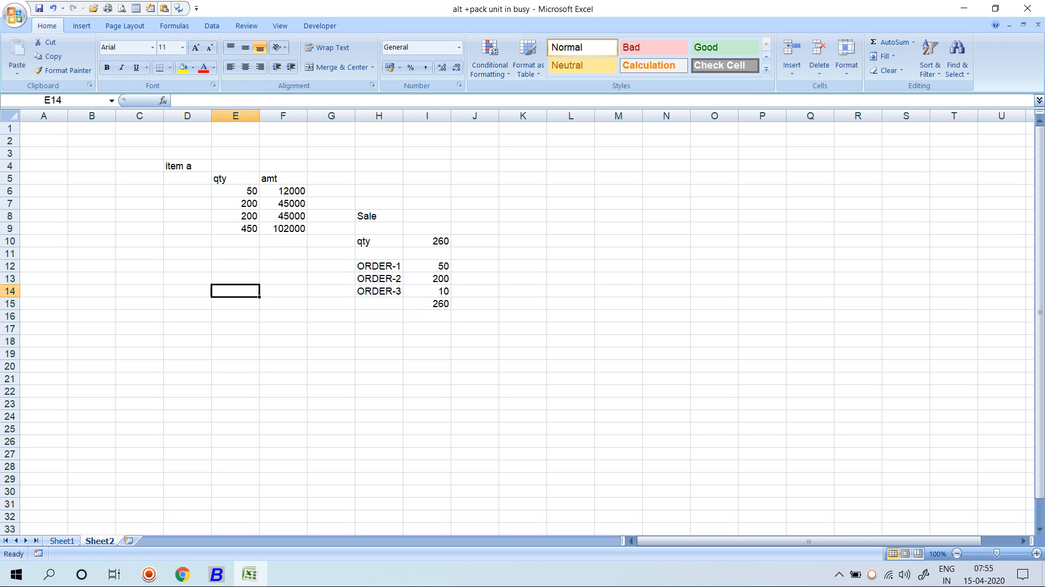
key("Up")
key("Up")
key("Right")
Enter a trial SUM of the amounts in F10 and 450 as the quantity total in E10.
key("alt+equal")
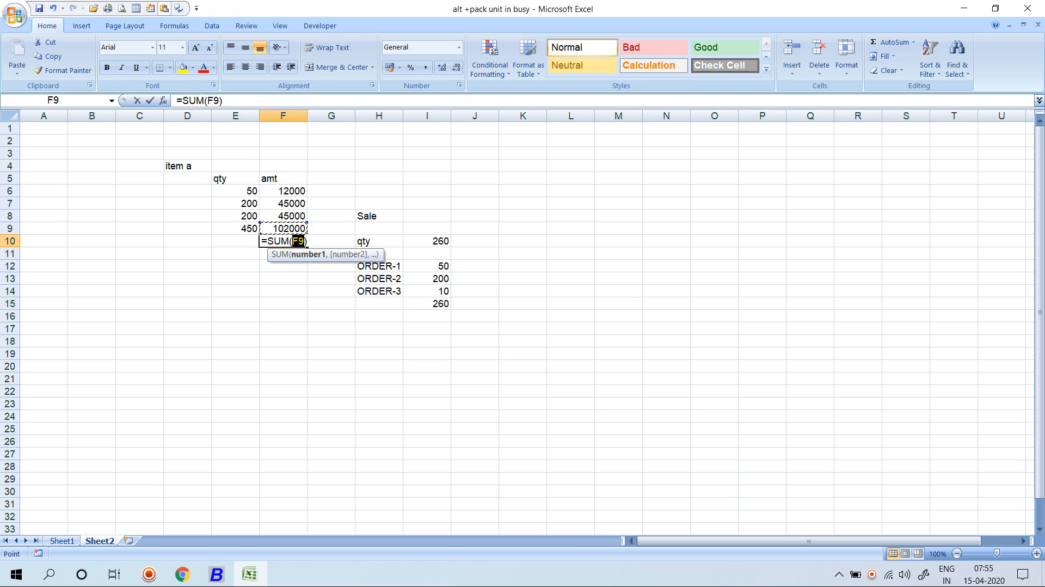
key("Escape")
type("=SUM(")
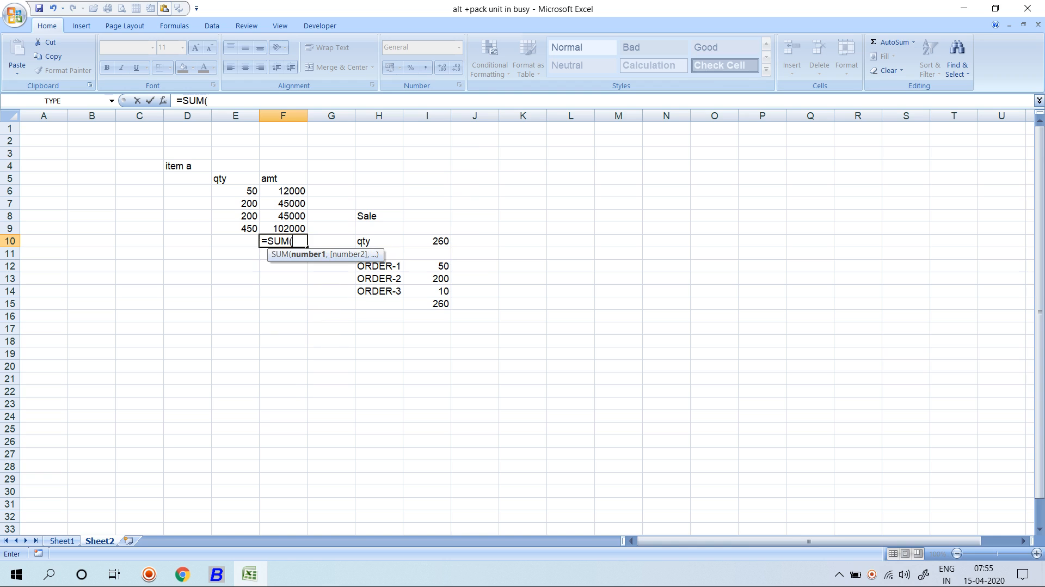
key("Up")
key("ctrl+shift+Up")
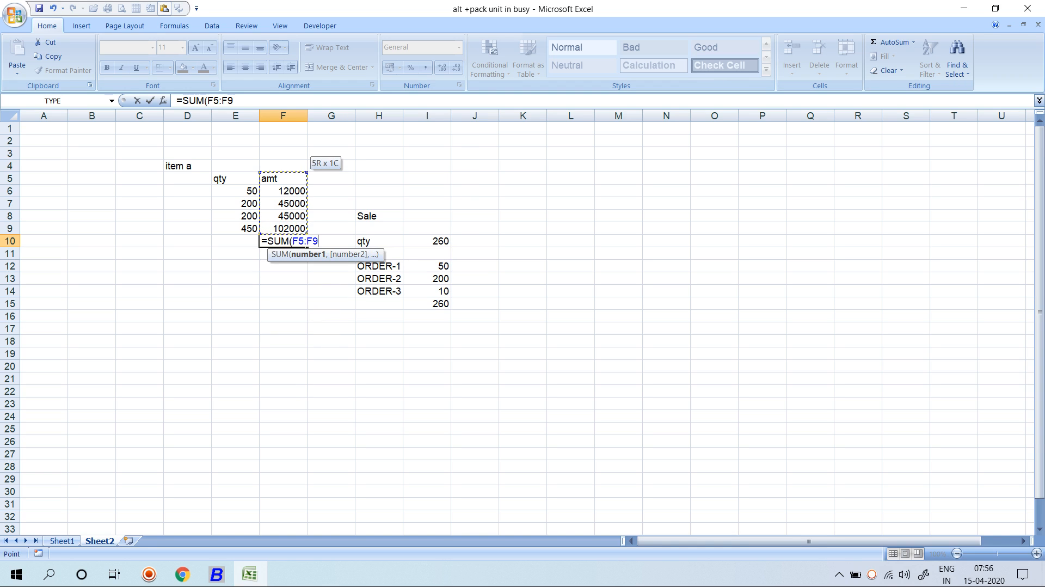
key("shift+Down")
key("Return")
key("Left")
key("Up")
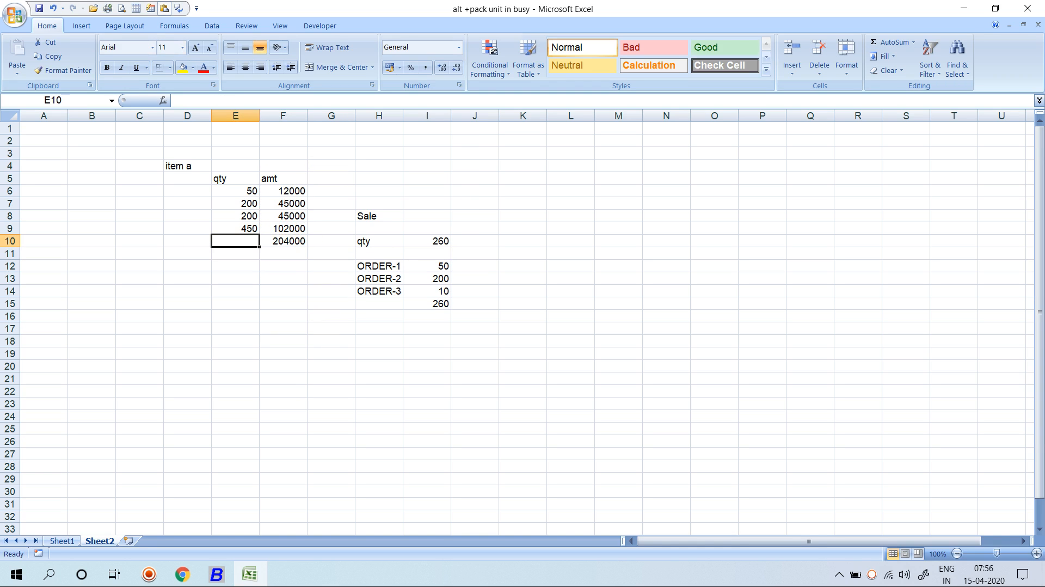
type("450")
key("Return")
Clear the trial sum from F10 and check the total formulas in E9 and F9.
key("Up")
key("Up")
key("Right")
key("Page_Down")
key("Page_Up")
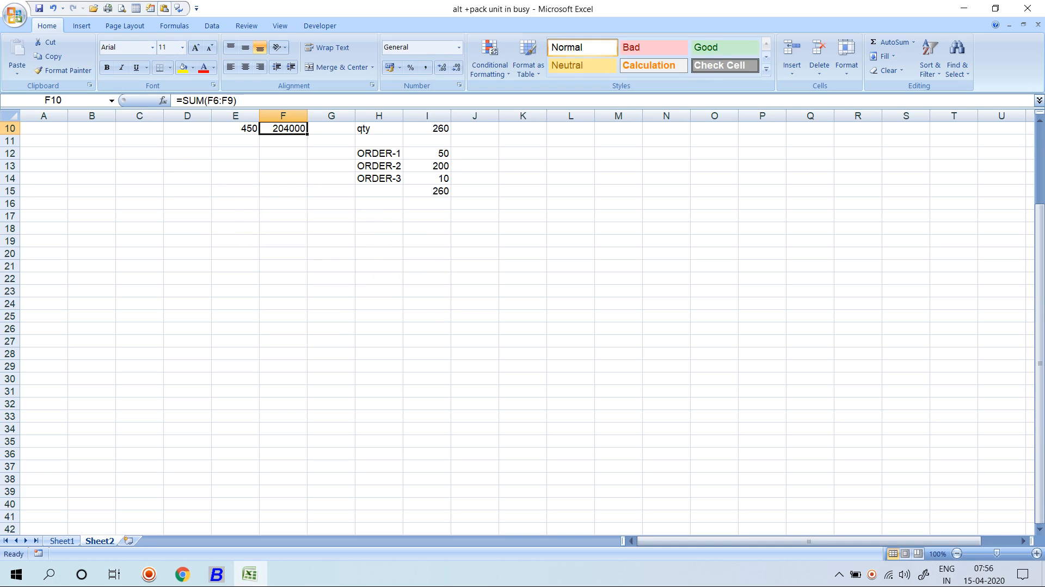
key("Up")
key("Up")
key("Down")
key("Down")
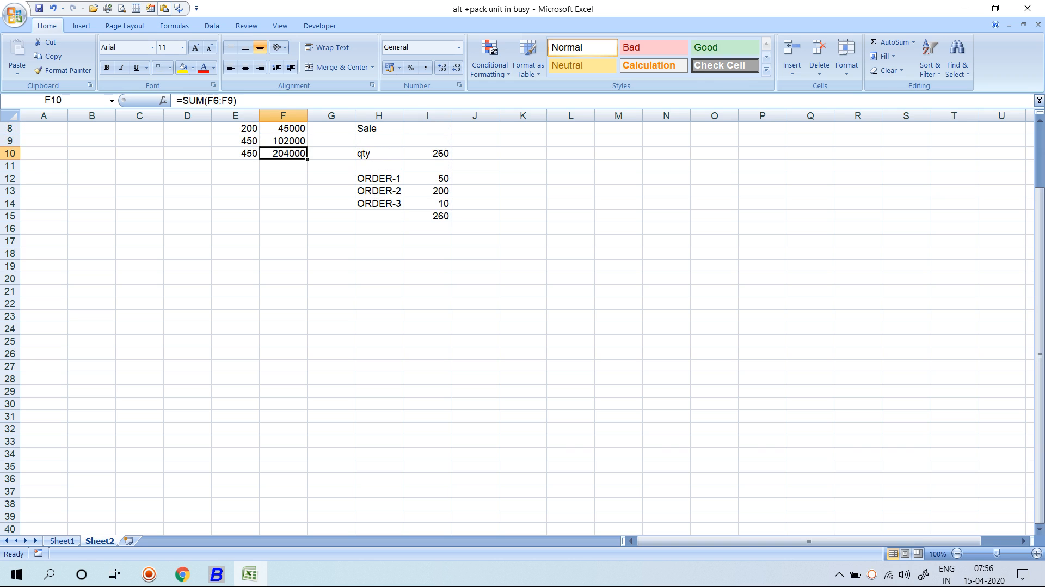
key("Delete")
key("Left")
key("Up")
key("Up")
key("Up")
key("Up")
key("Up")
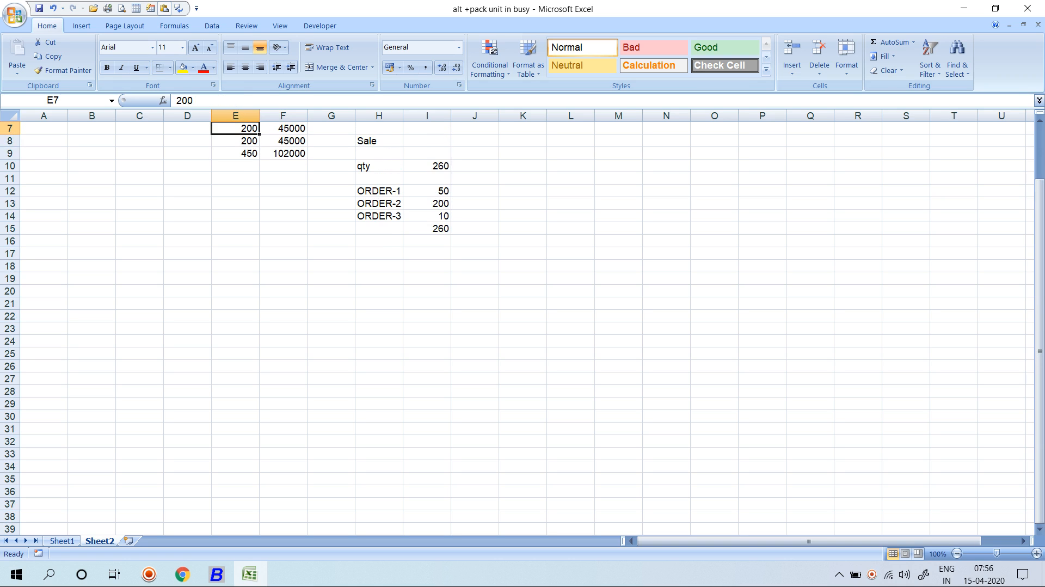
key("Down")
key("Down")
key("Down")
key("Down")
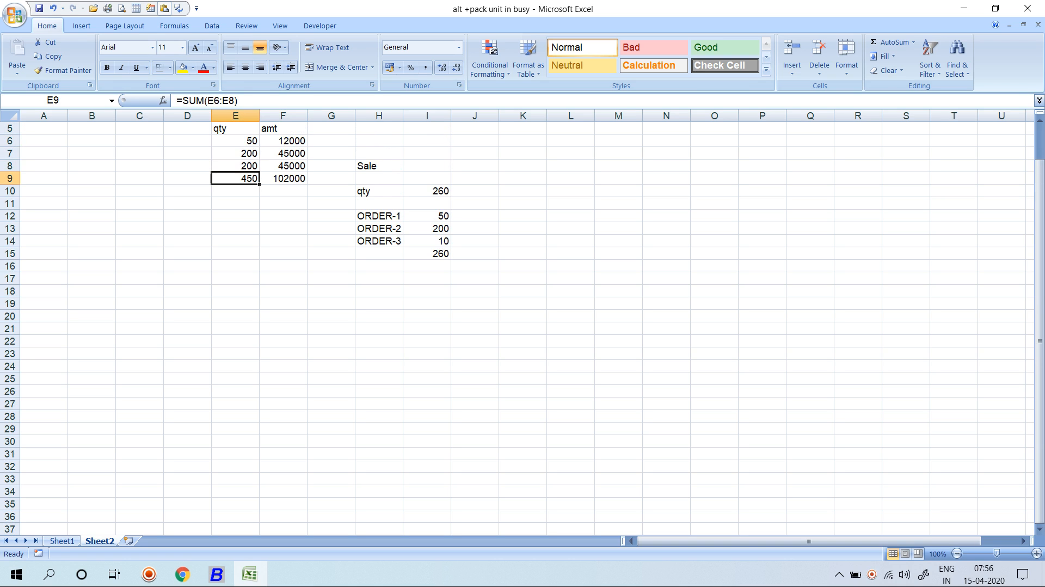
key("Right")
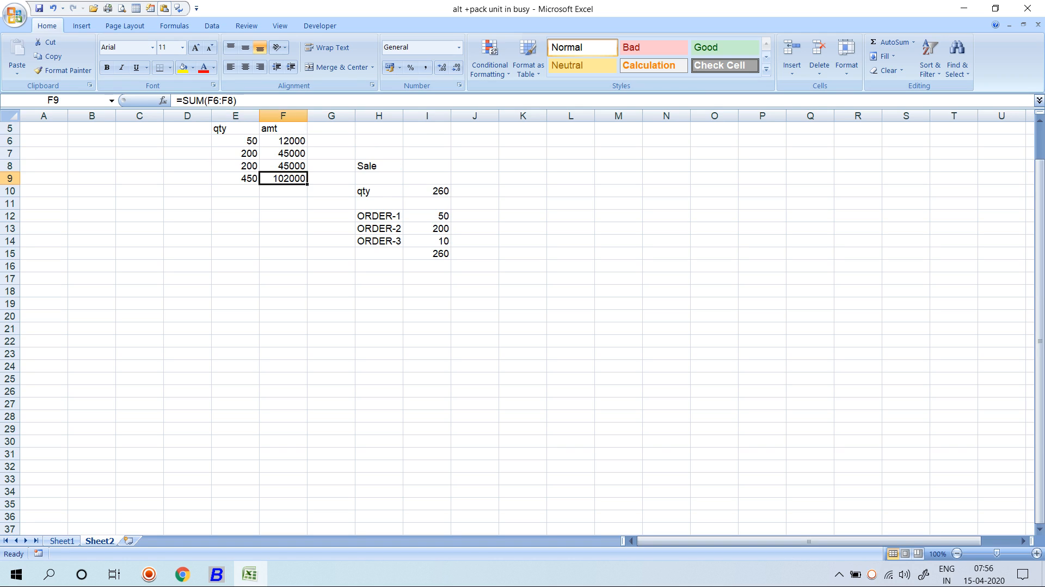
Enter =F9/E9 in F11 to get the average rate 226.6667.
key("Down")
key("Down")
type("=")
key("Up")
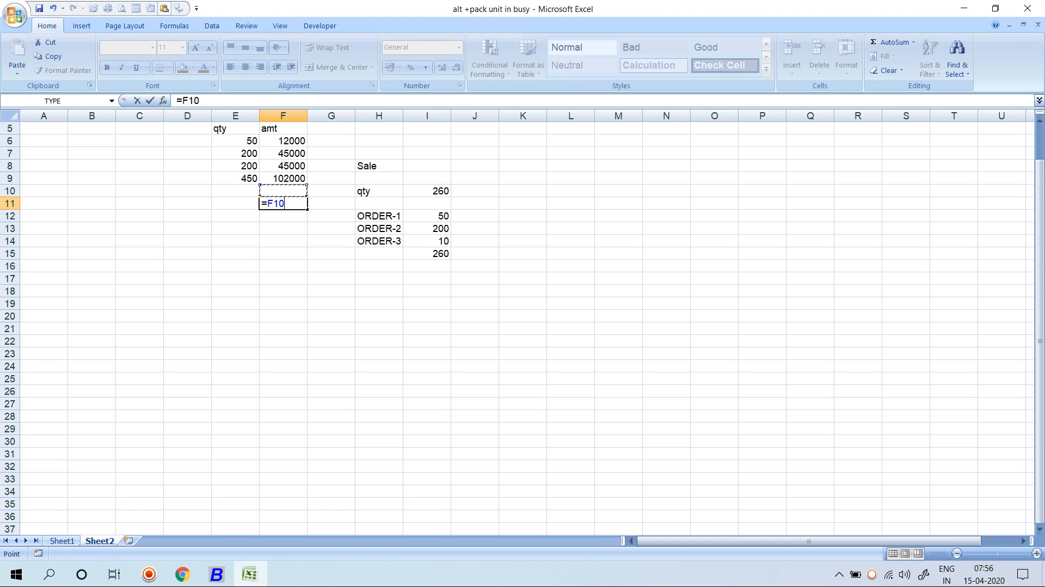
key("Up")
type("/")
key("Up")
key("Up")
key("Left")
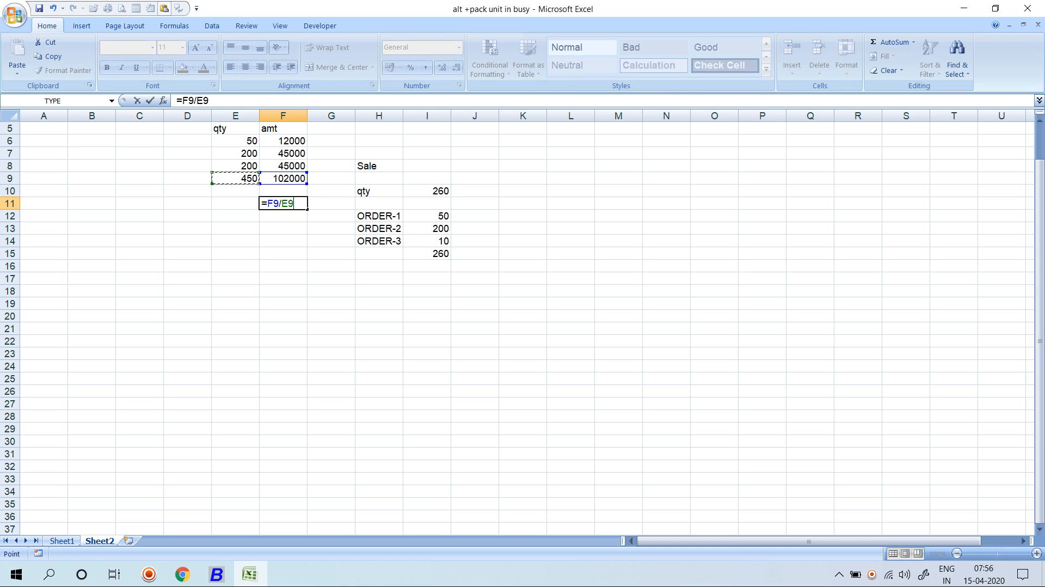
key("Return")
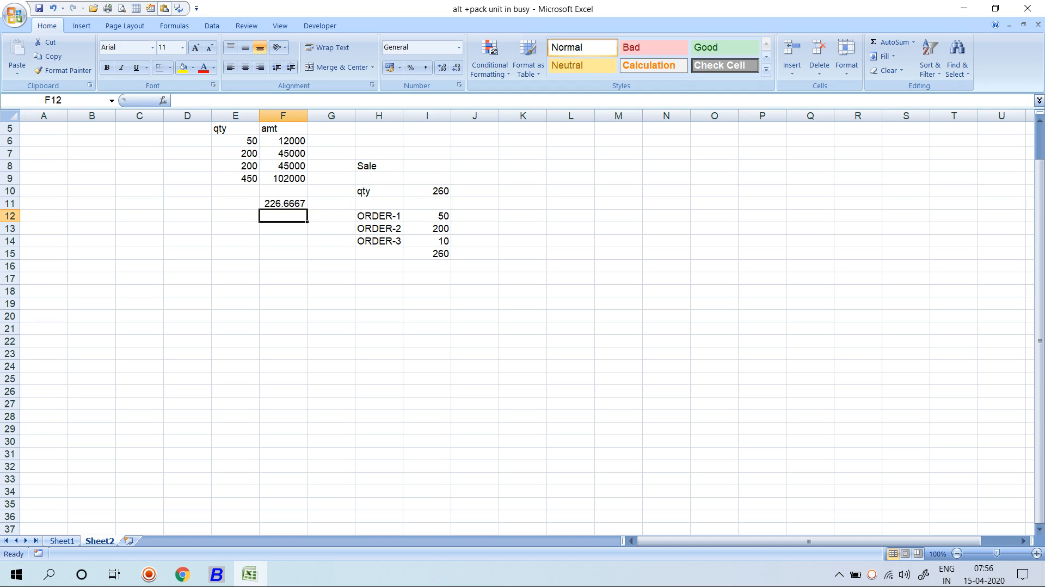
key("Up")
key("Up")
key("Up")
key("Up")
key("Up")
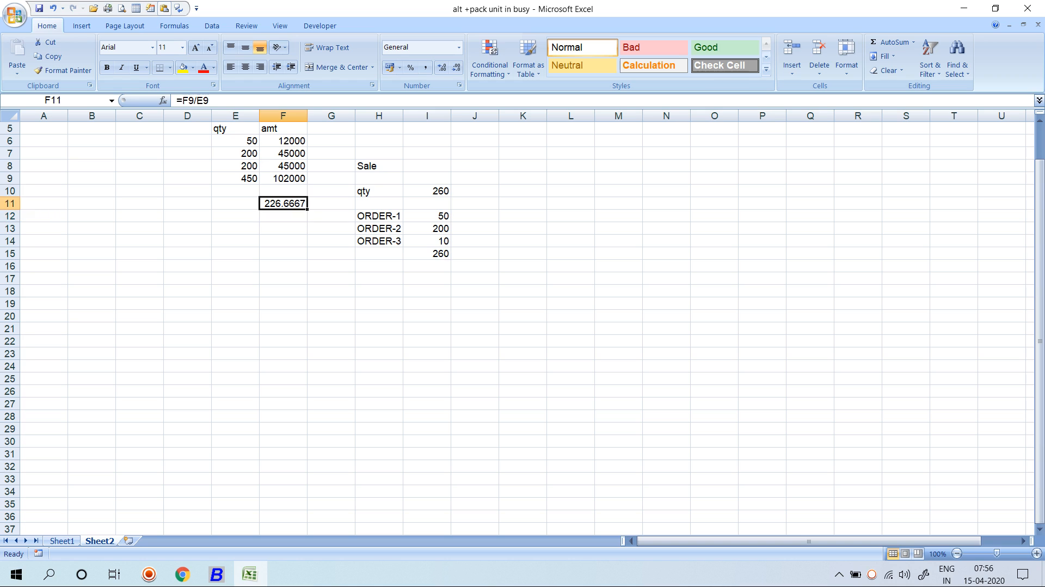
key("Up")
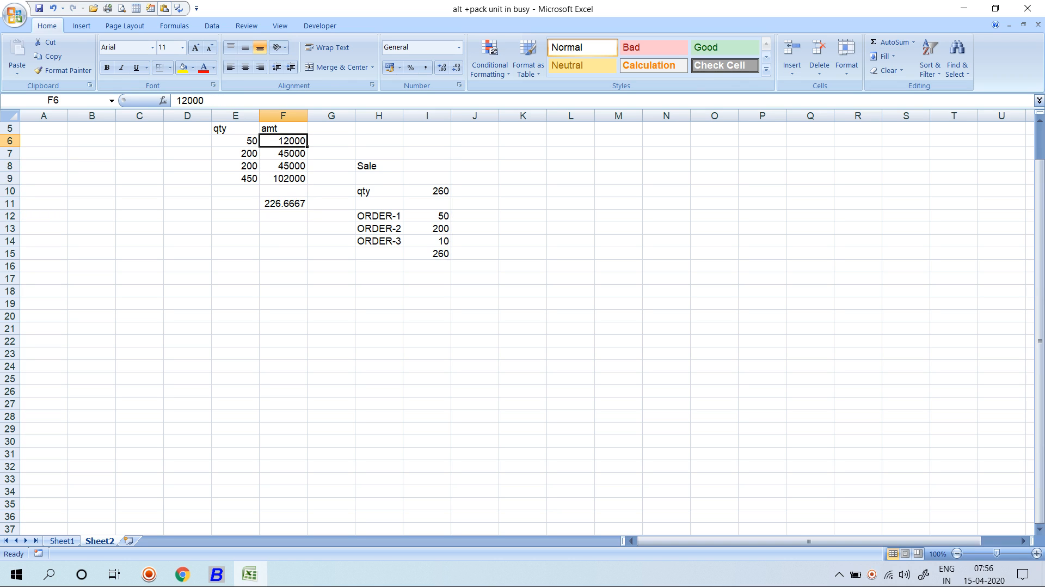
key("alt+Tab")
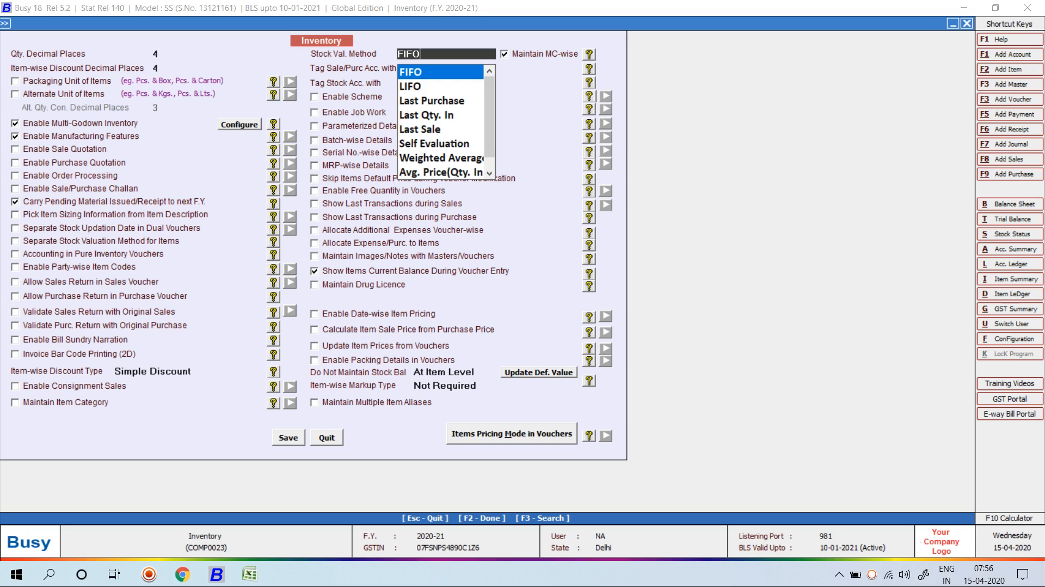
Choose Weighted Average stock valuation, keep Item for sale/purchase account tagging, and save.
key("Down")
key("Down")
key("Down")
key("Down")
key("Down")
key("Down")
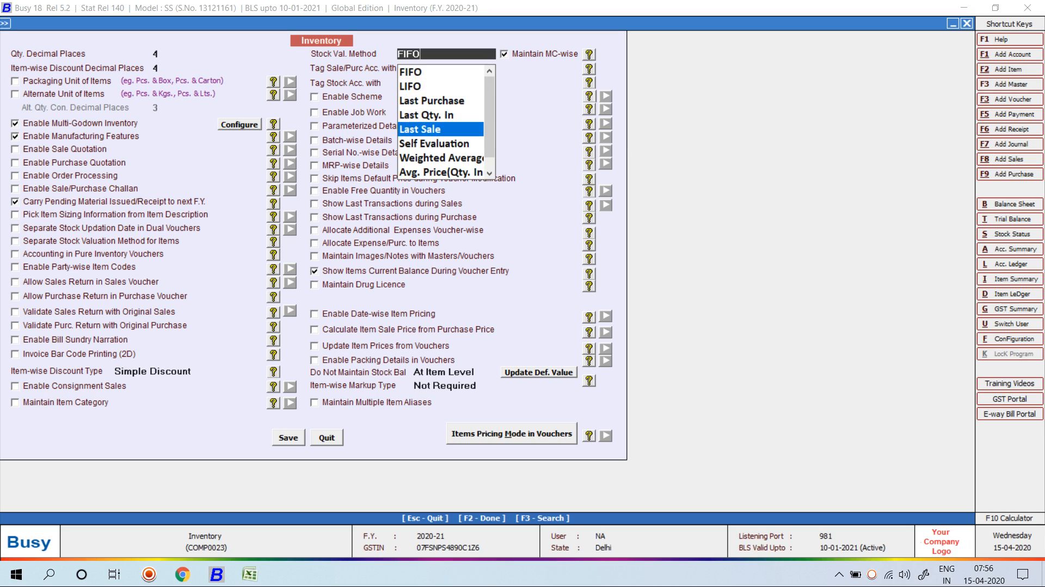
key("Return")
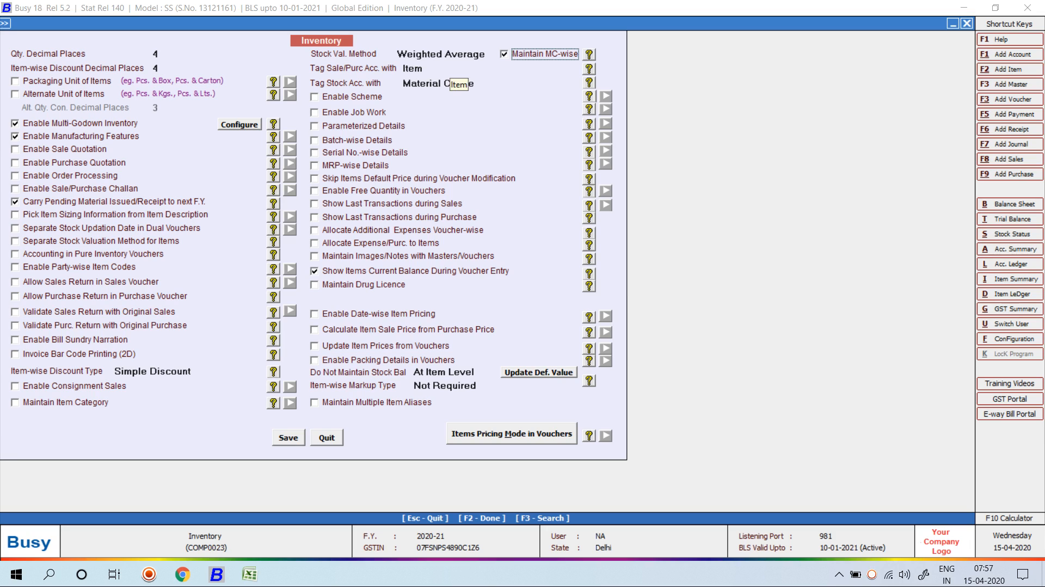
key("Return")
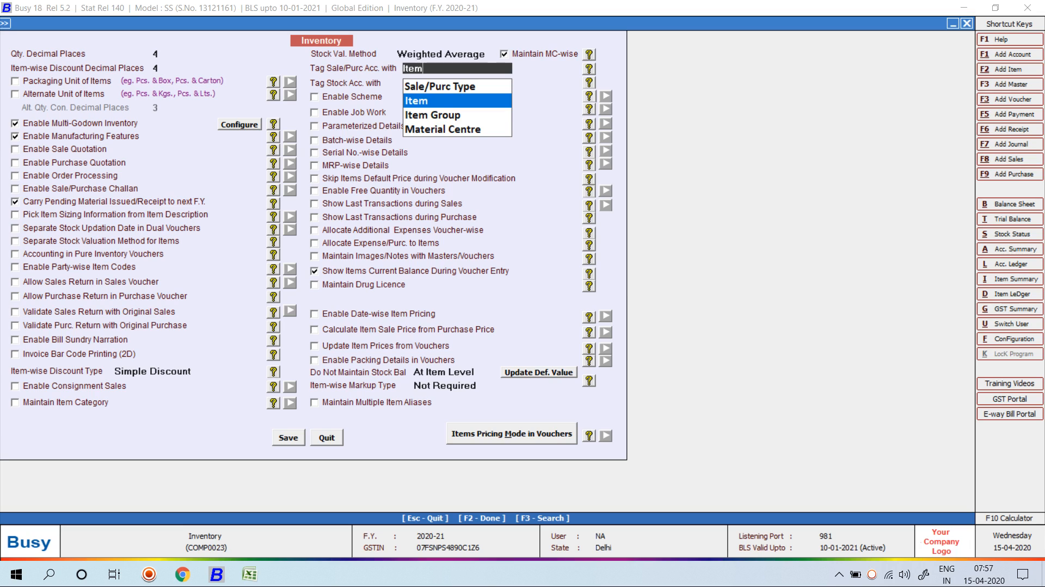
key("Return")
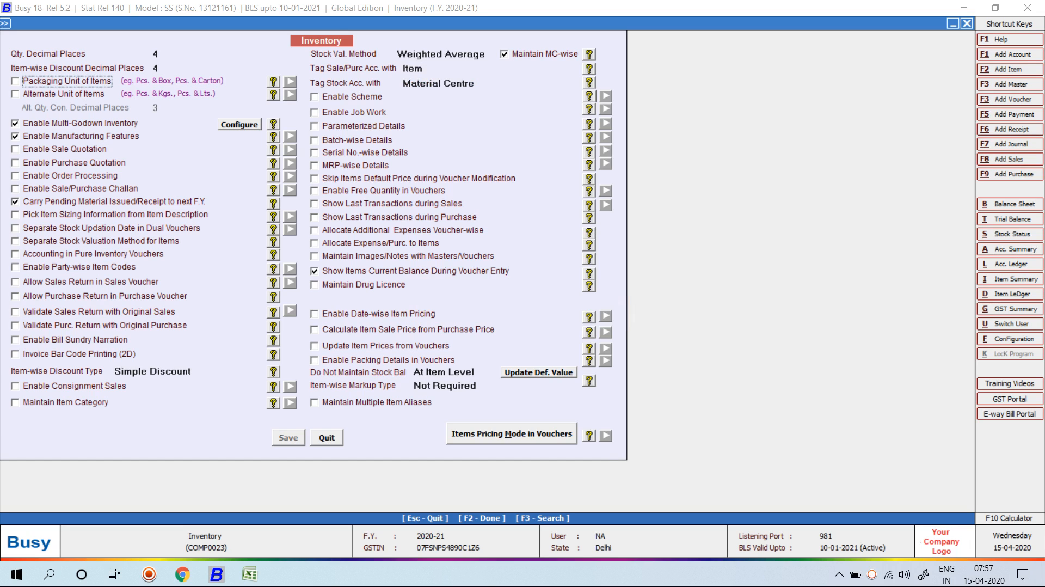
key("Escape")
key("Escape")
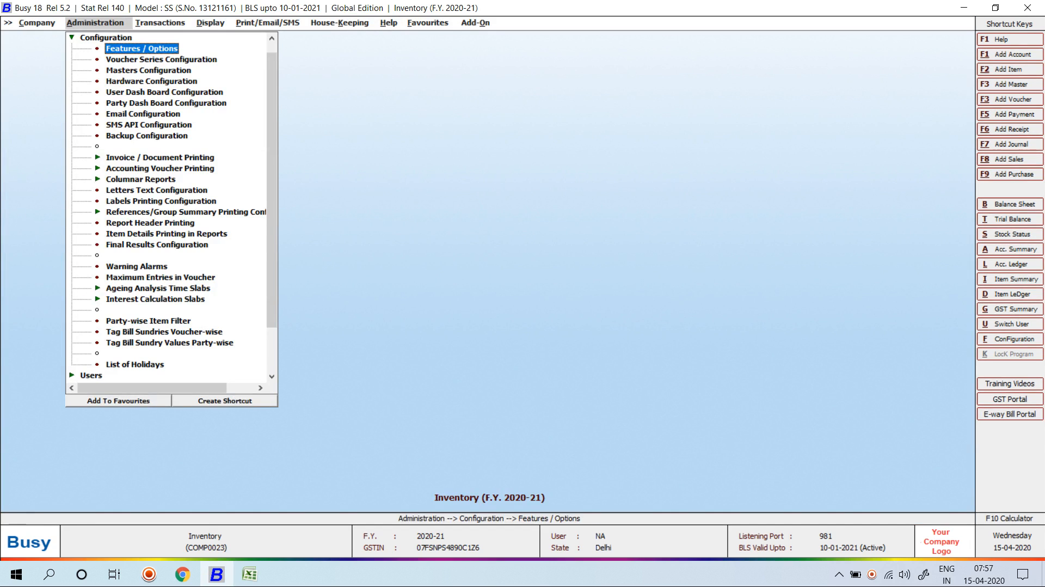
Open the Add Item master form and enter the name 'New Item'.
key("Left")
key("Left")
key("Up")
key("Right")
key("Down")
key("Down")
key("Down")
key("Down")
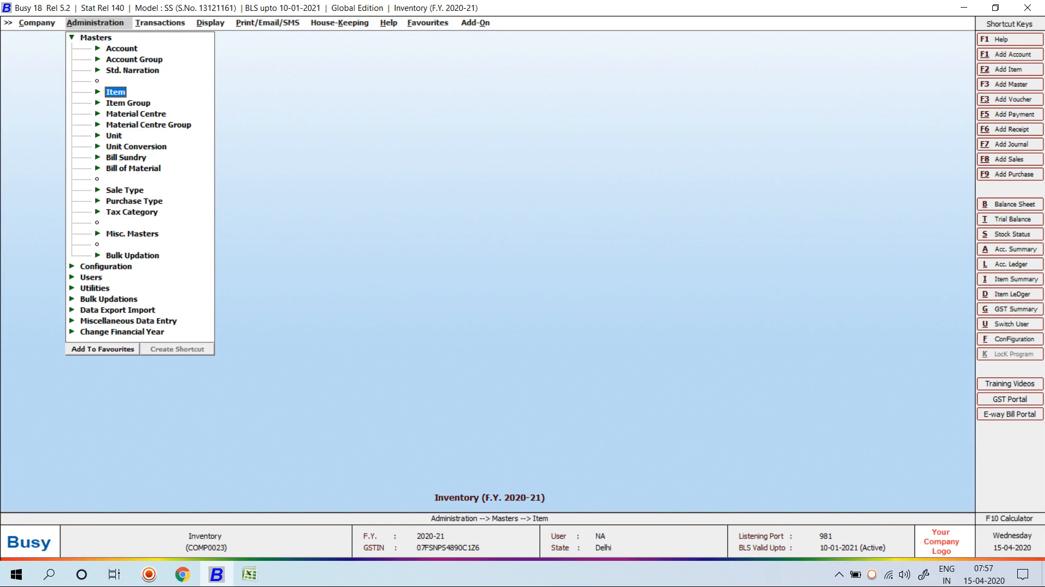
key("Right")
key("Down")
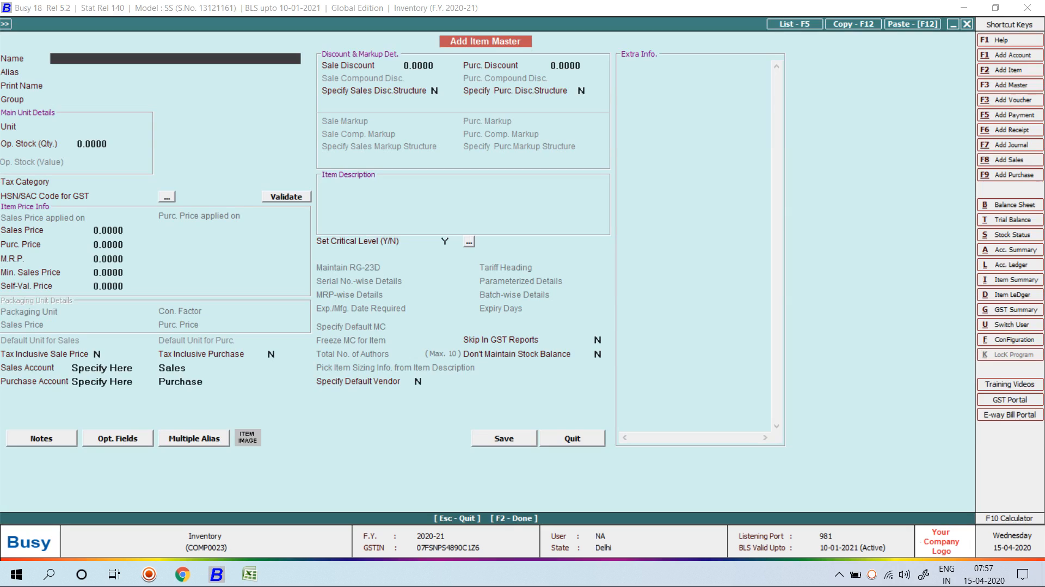
type("New Item")
key("Return")
key("Return")
Set unit Pcs., tax category GST 5%, HSN 1897 and Sales/Purchase accounts, then save the item.
key("Return")
key("Return")
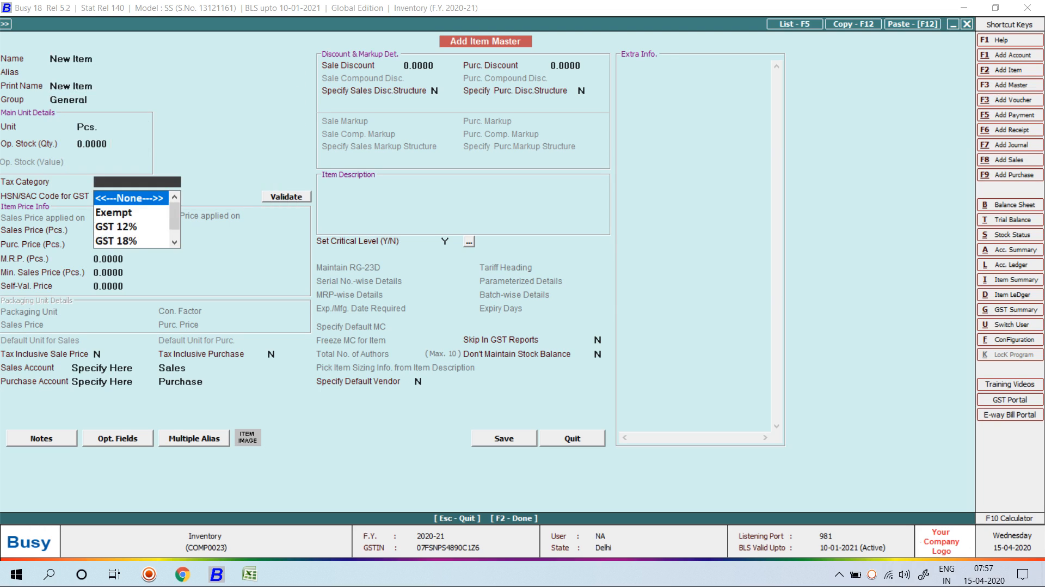
key("Return")
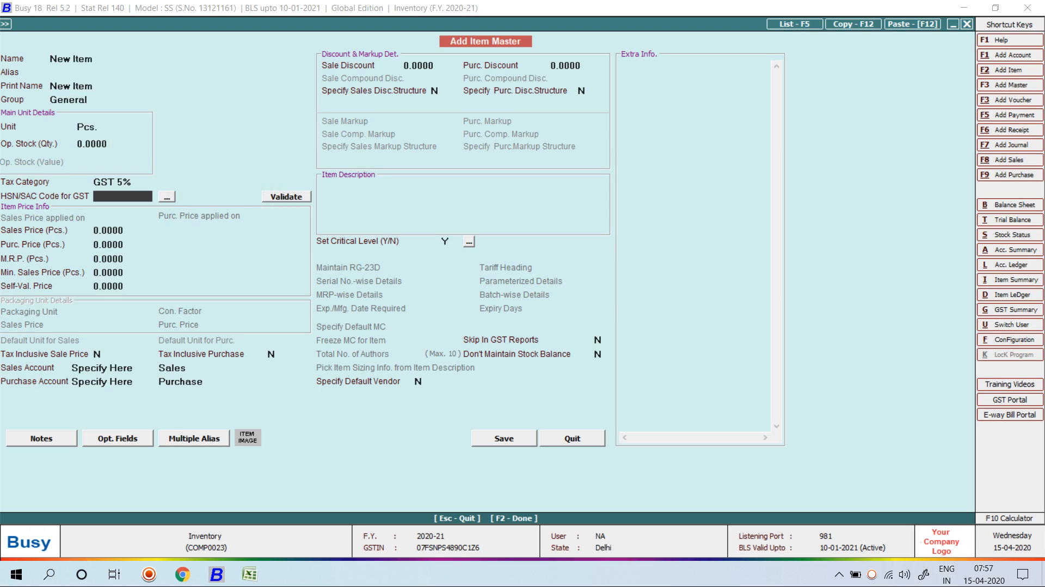
type("1897")
key("Return")
key("Return")
key("Return")
key("Return")
key("Return")
key("Return")
key("Return")
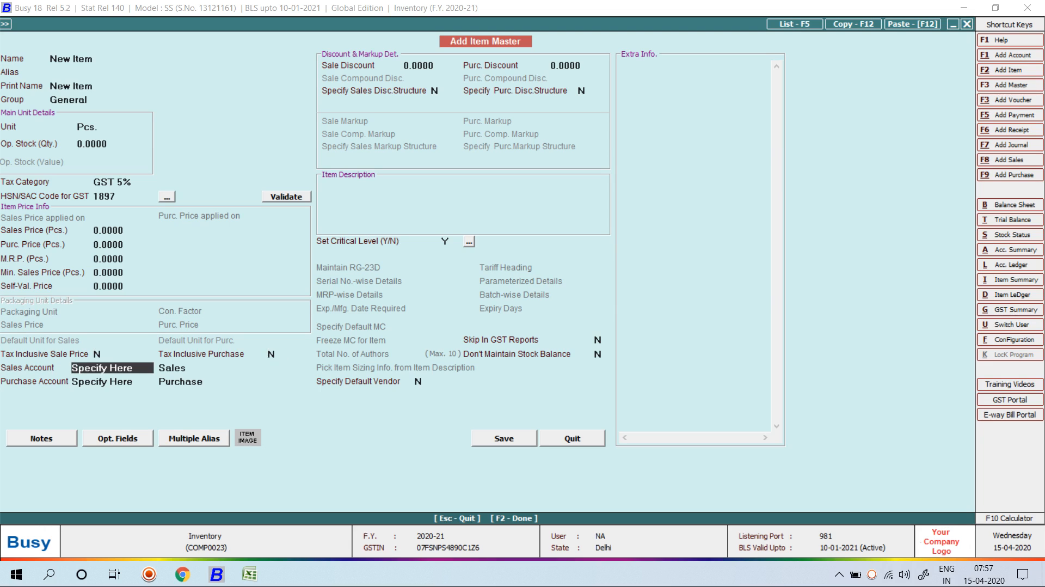
key("Return")
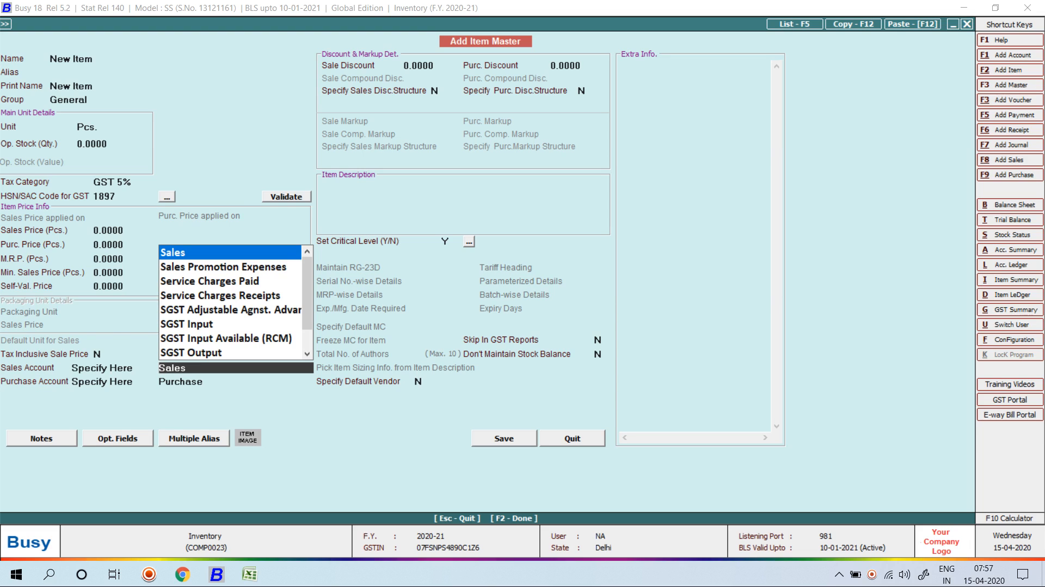
key("Return")
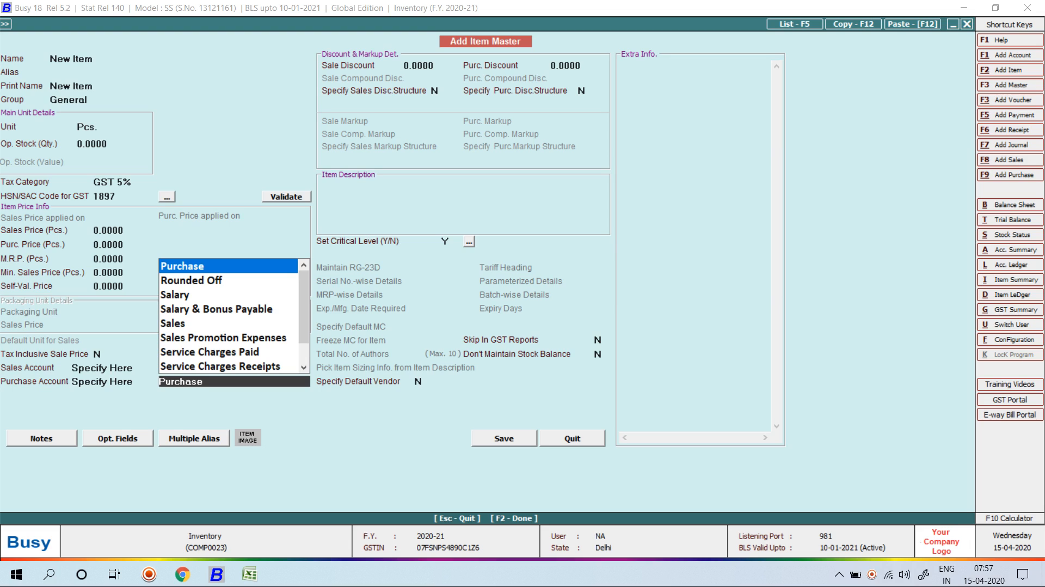
key("Escape")
key("Escape")
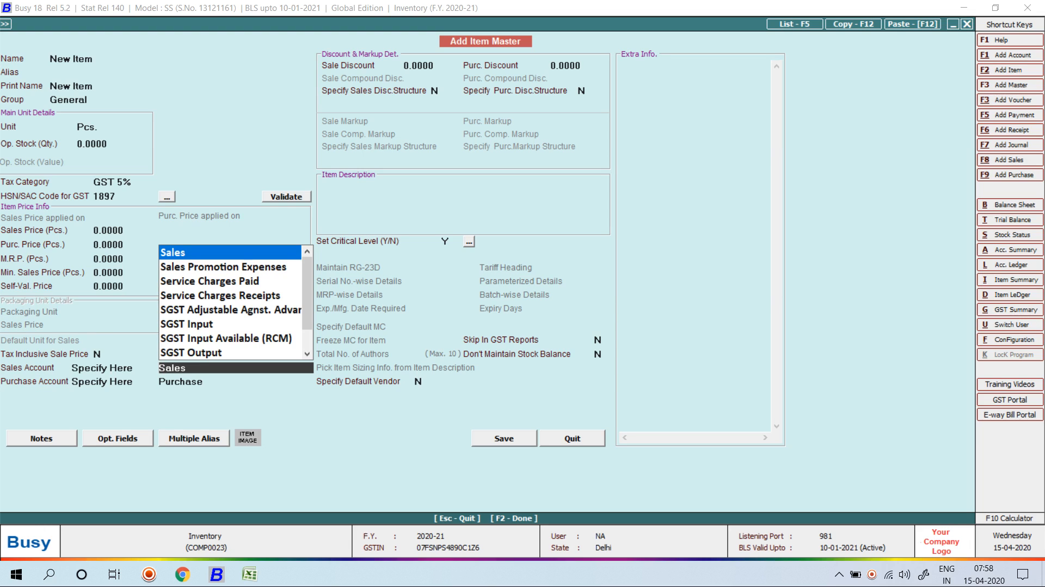
key("Return")
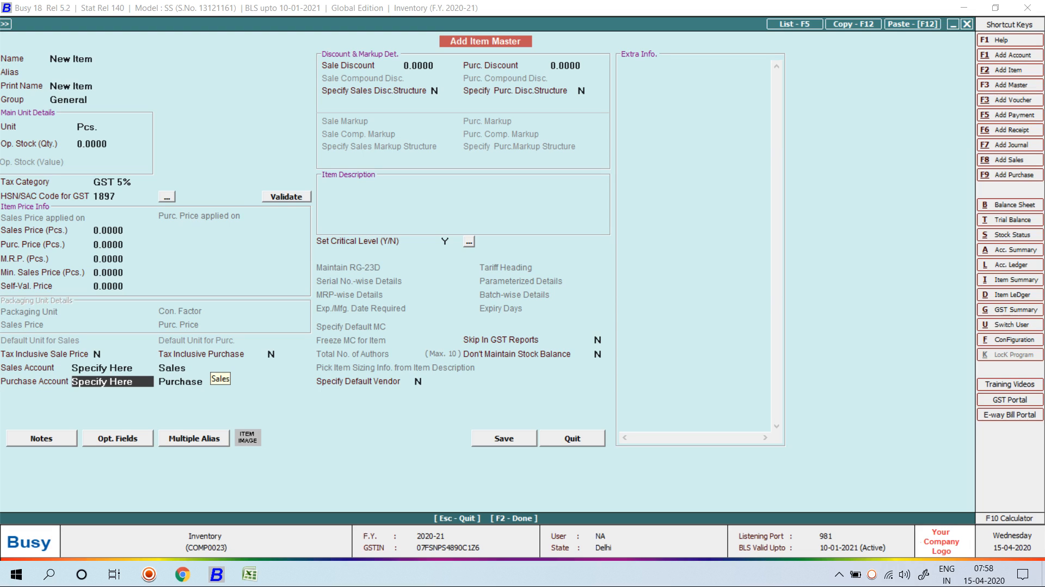
key("F2")
key("Return")
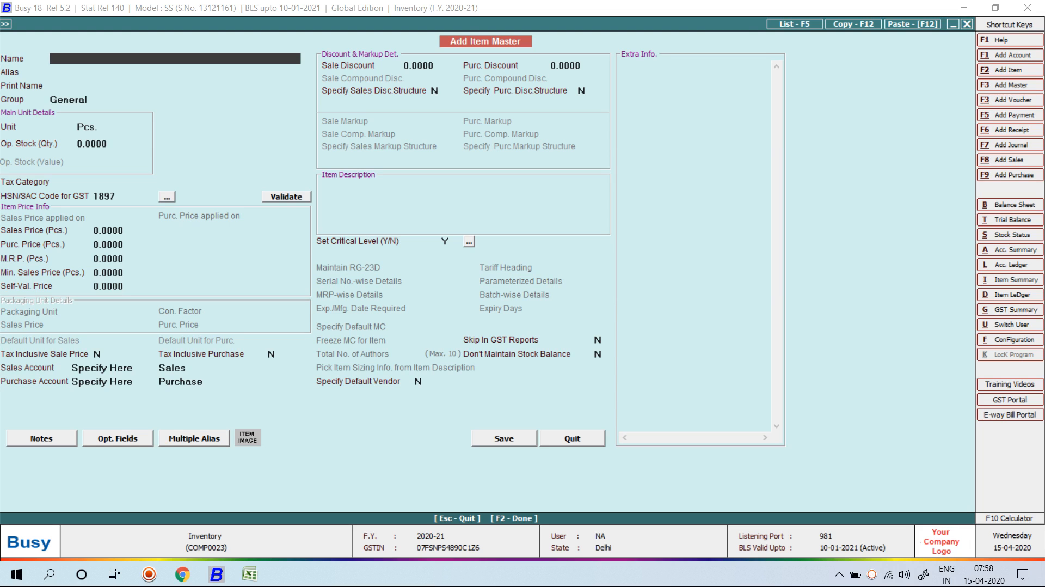
Close the item form and go to the Inventory section of Configuration > Features / Options.
key("Escape")
key("Escape")
key("Escape")
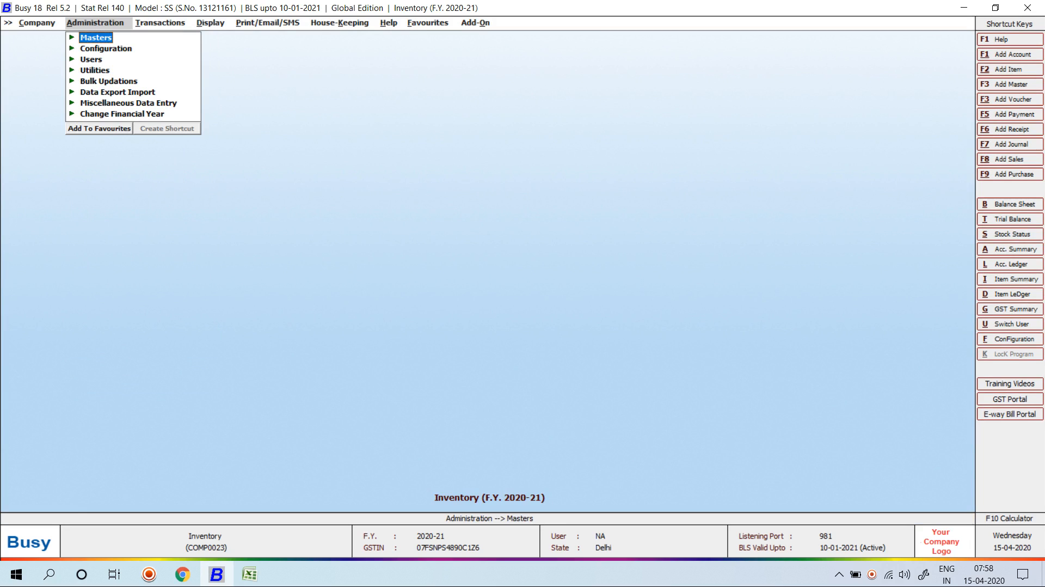
key("Down")
key("Return")
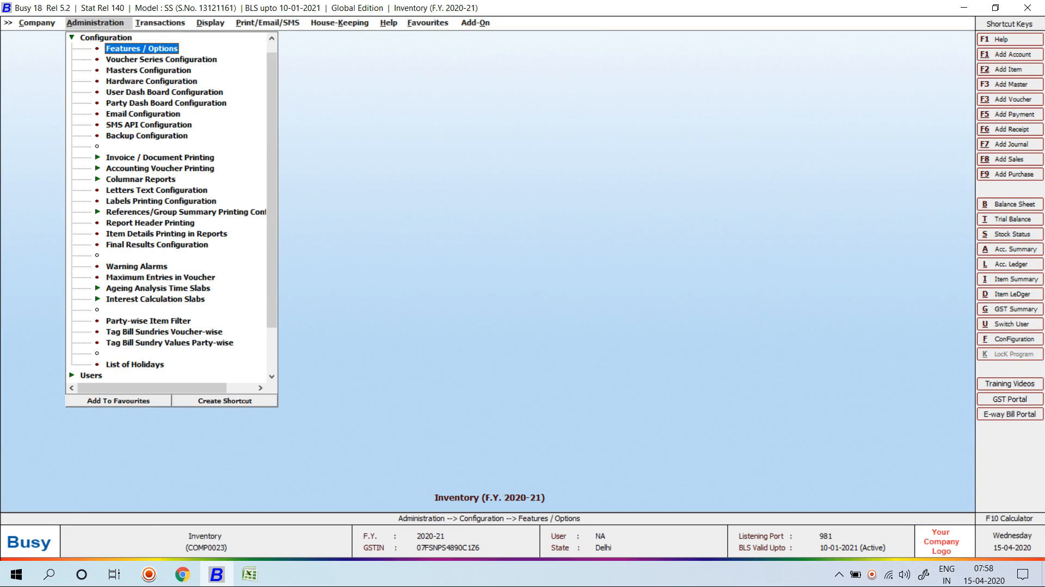
key("Return")
key("Down")
key("Down")
key("Down")
key("Down")
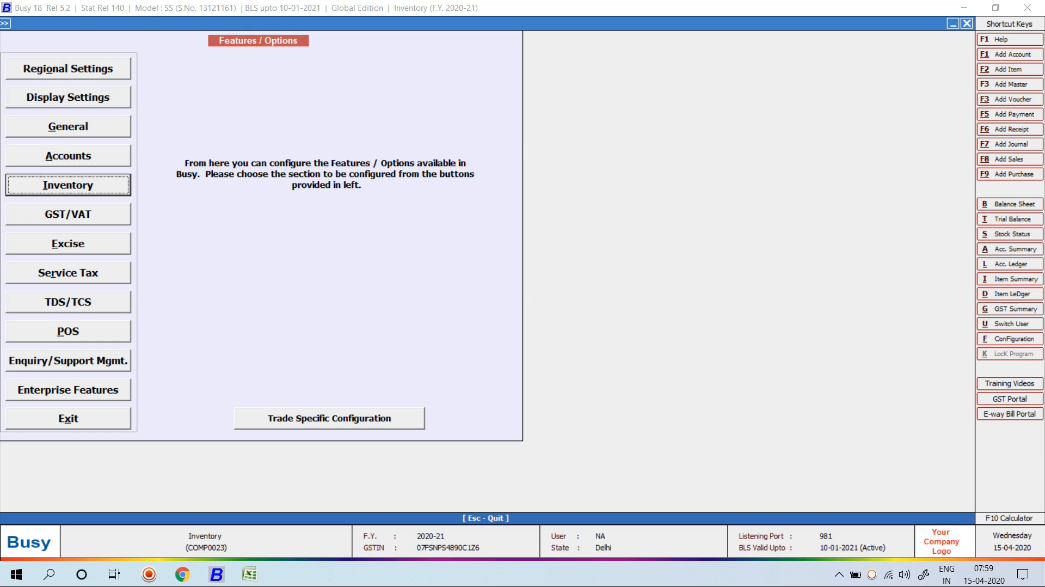
key("Return")
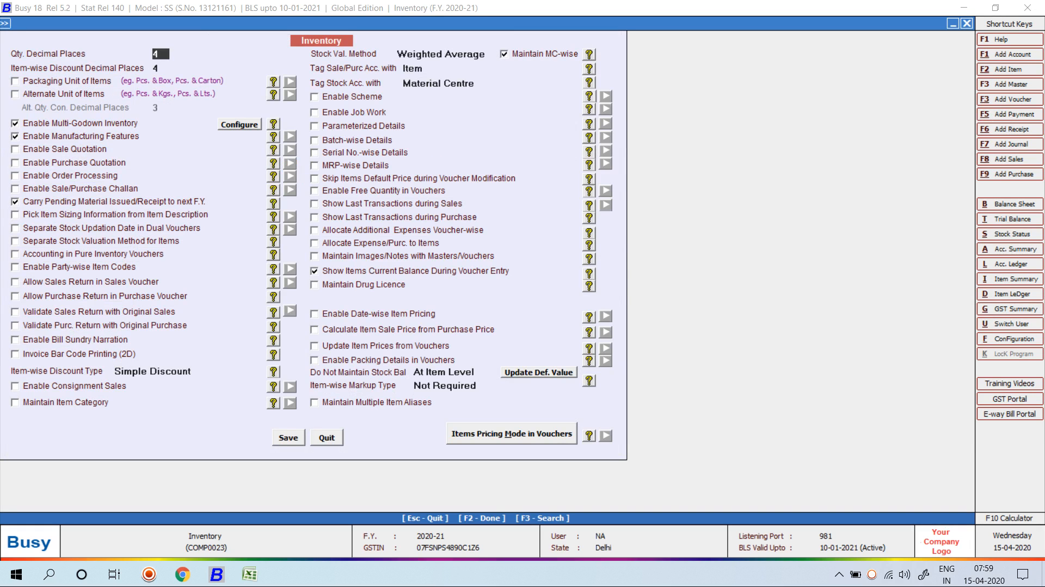
Set 'Tag Sale/Purc Acc. with' to Sale/Purc Type and save the inventory options.
left_click(439, 68)
left_click(439, 86)
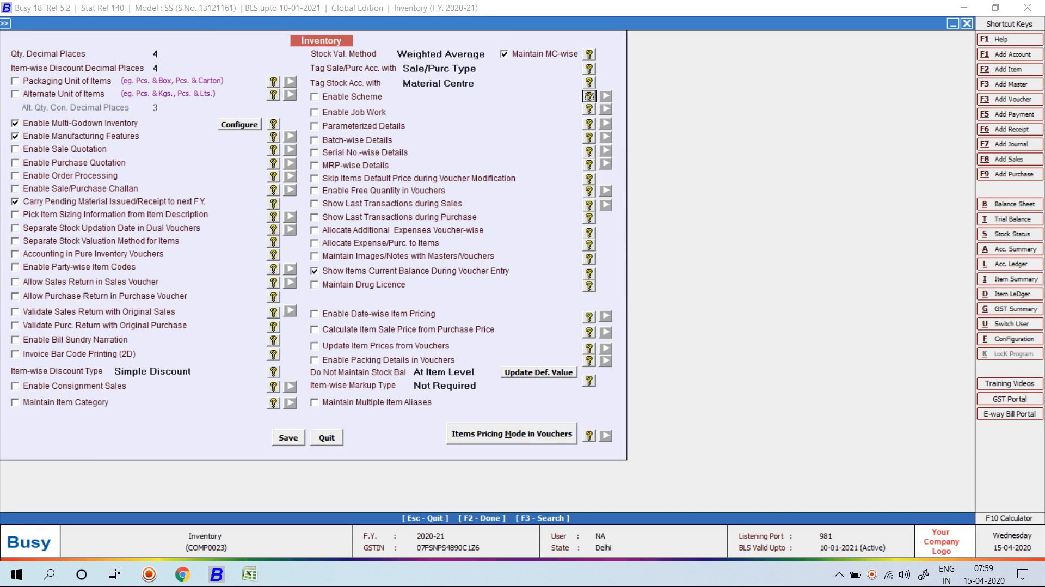
key("F2")
key("Return")
key("Escape")
key("Escape")
key("Escape")
key("Escape")
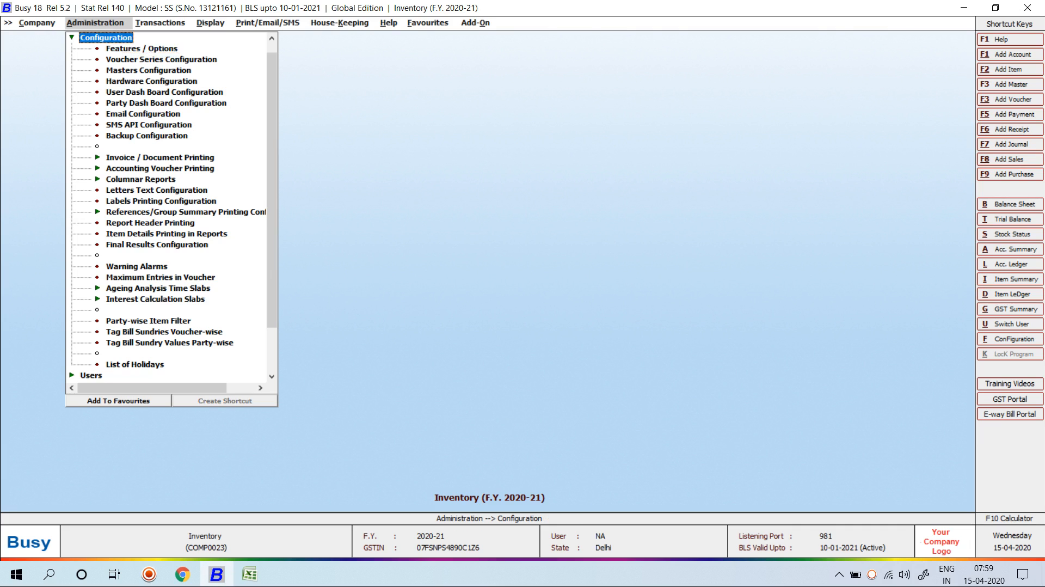
key("Up")
key("Return")
key("Down")
key("Down")
key("Down")
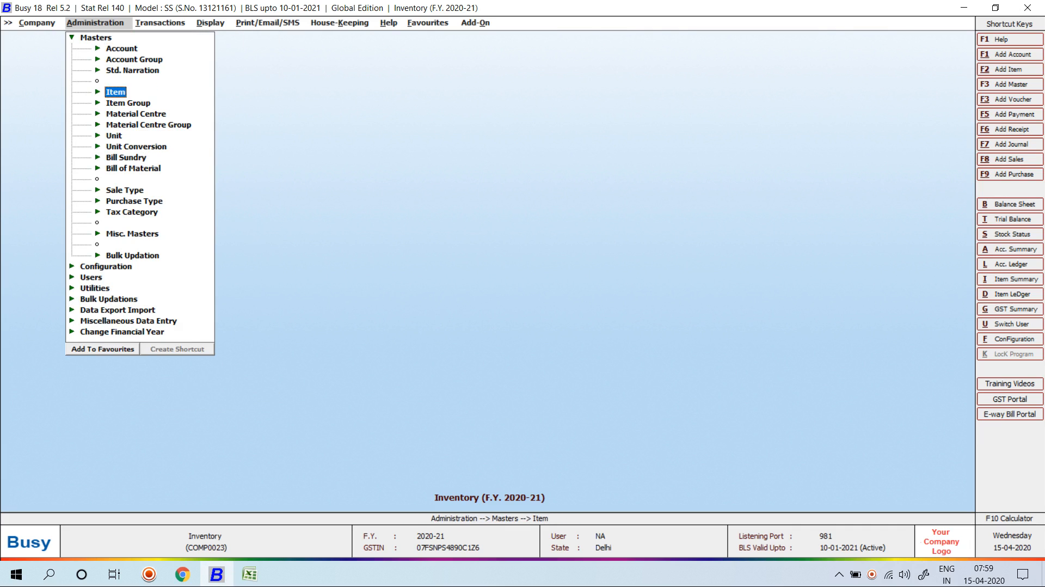
key("Return")
key("Down")
key("Return")
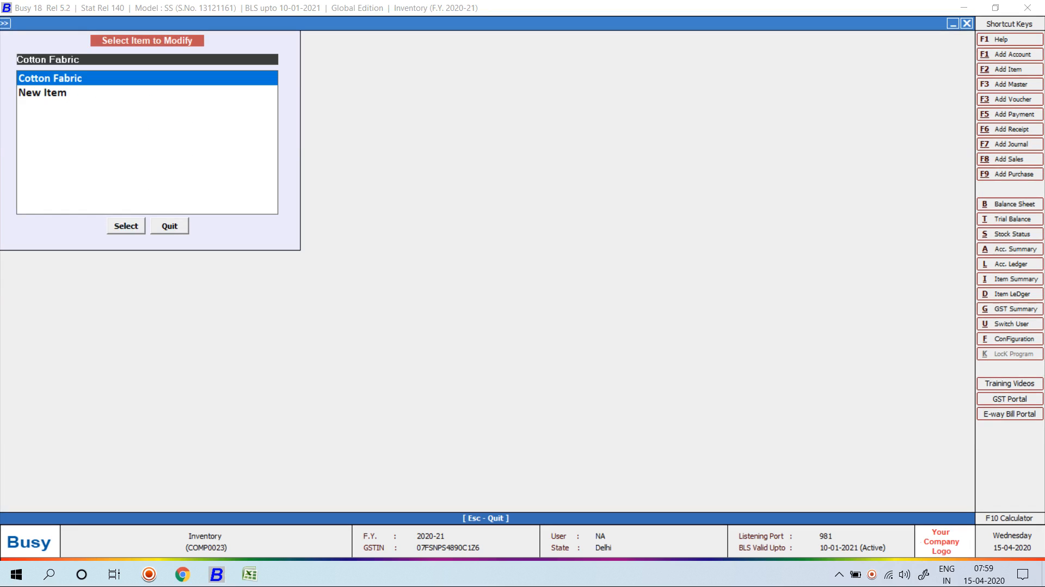
key("Return")
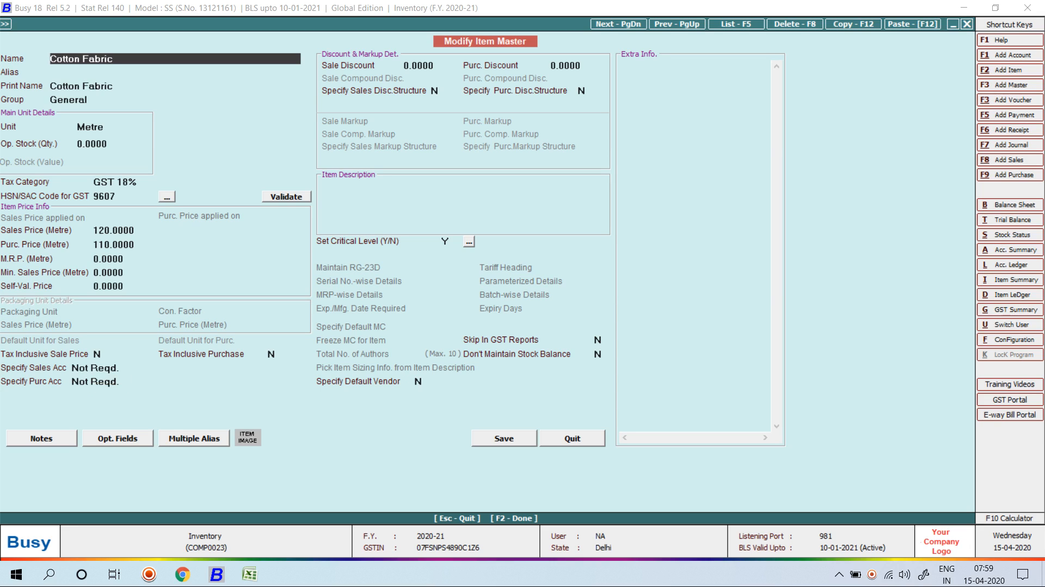
key("Escape")
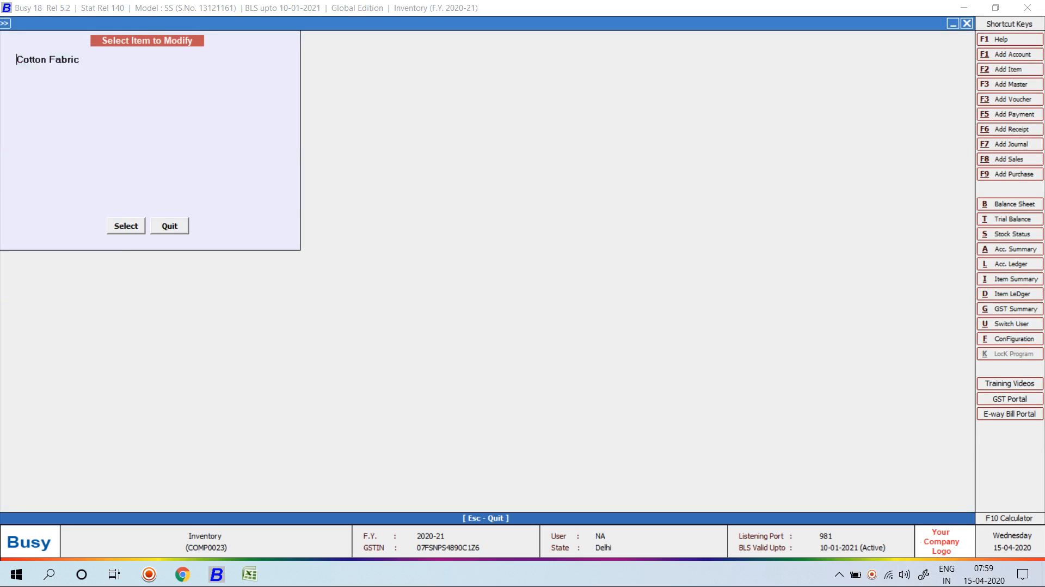
key("Escape")
key("Down")
key("Down")
key("Down")
key("Down")
key("Down")
key("Down")
key("Down")
key("Down")
key("Down")
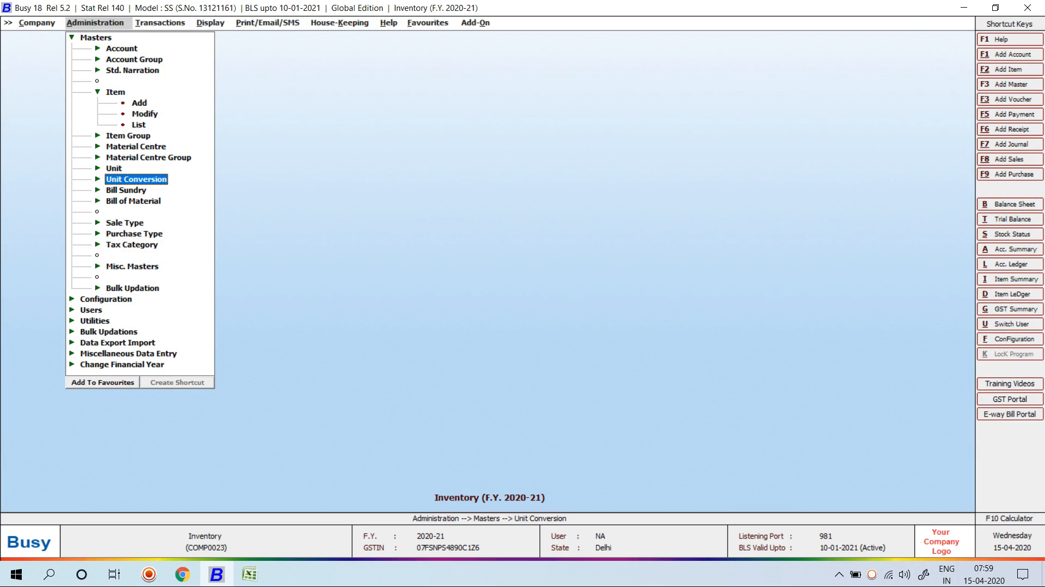
key("Return")
key("Down")
key("Return")
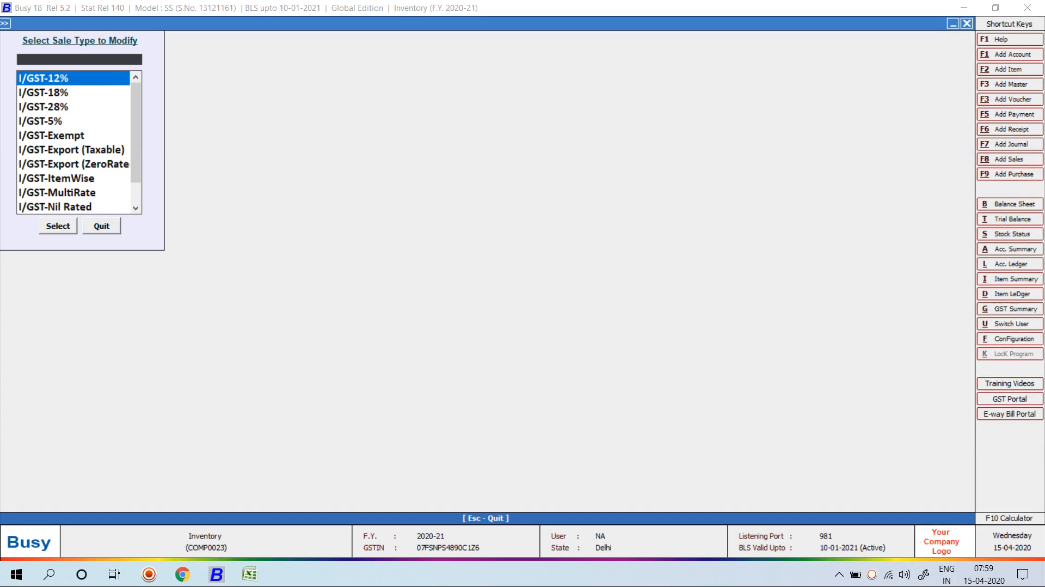
key("Return")
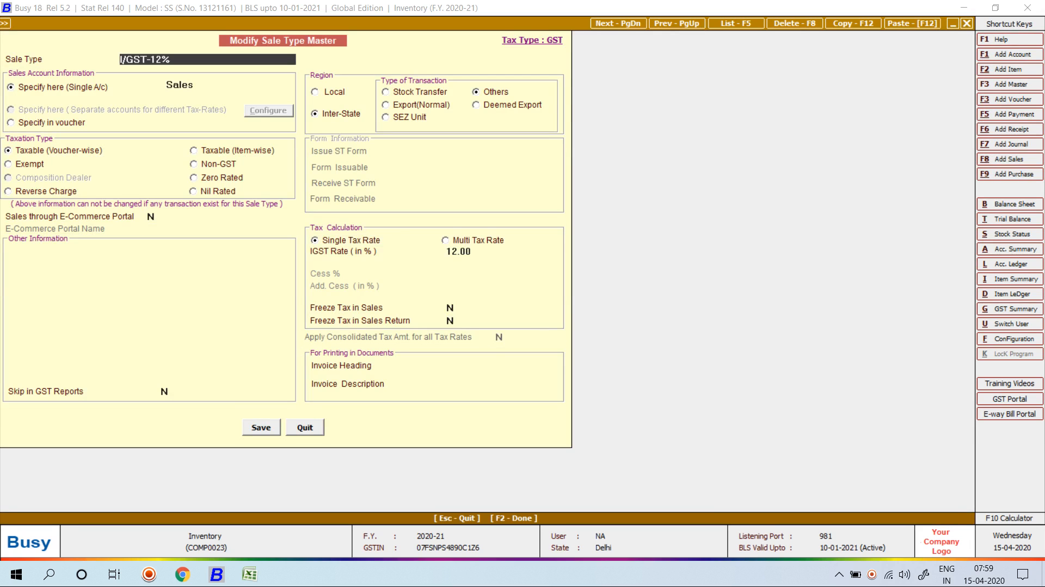
left_click(182, 85)
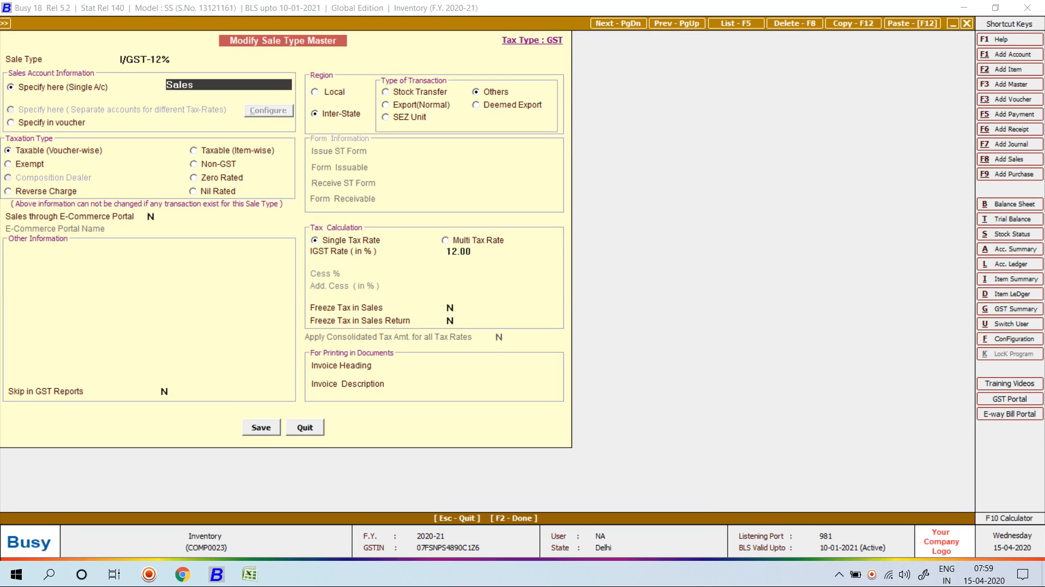
left_click_drag(176, 59, 119, 59)
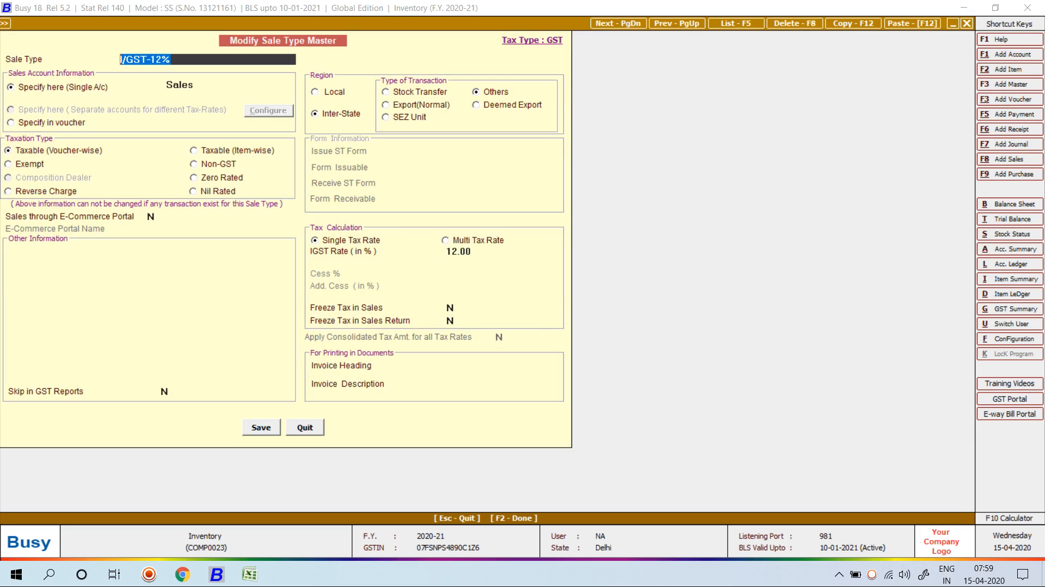
key("Return")
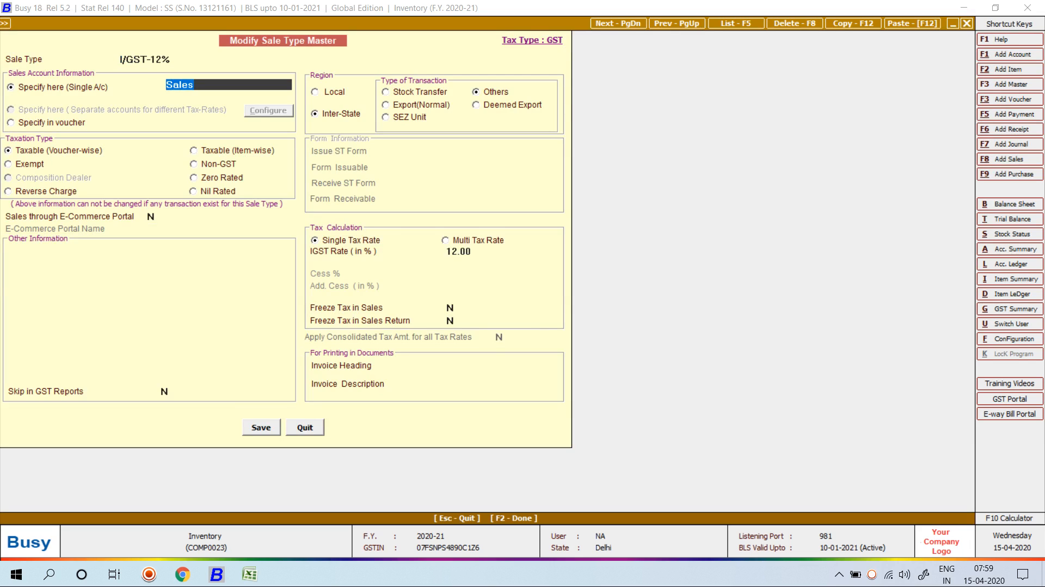
key("Escape")
key("Escape")
key("Escape")
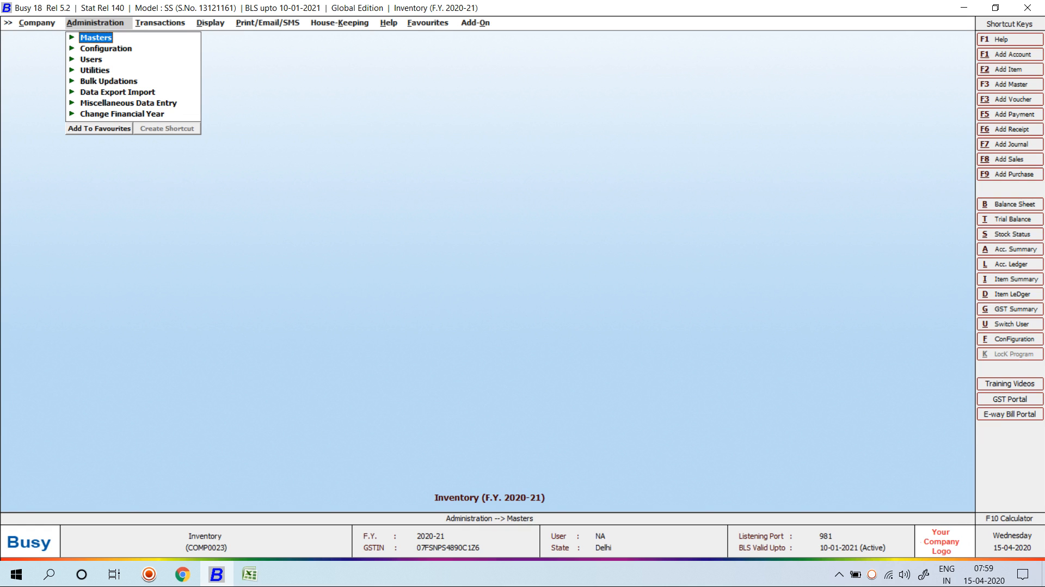
Review the Tag Stock Acc. with choices, keep Material Centre, and save the inventory options.
key("Down")
key("Return")
key("Return")
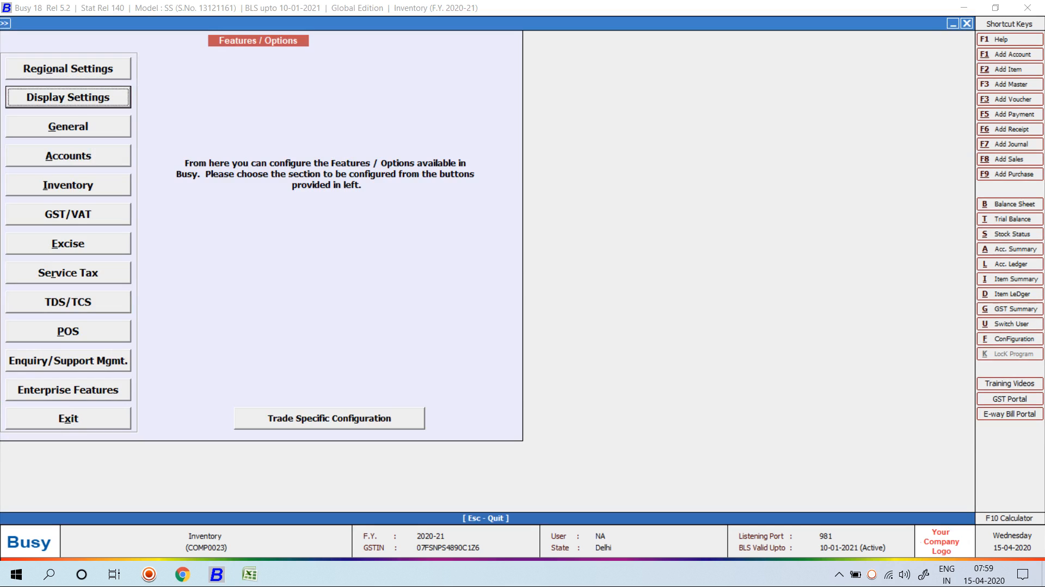
key("Down")
key("Down")
key("Down")
key("Return")
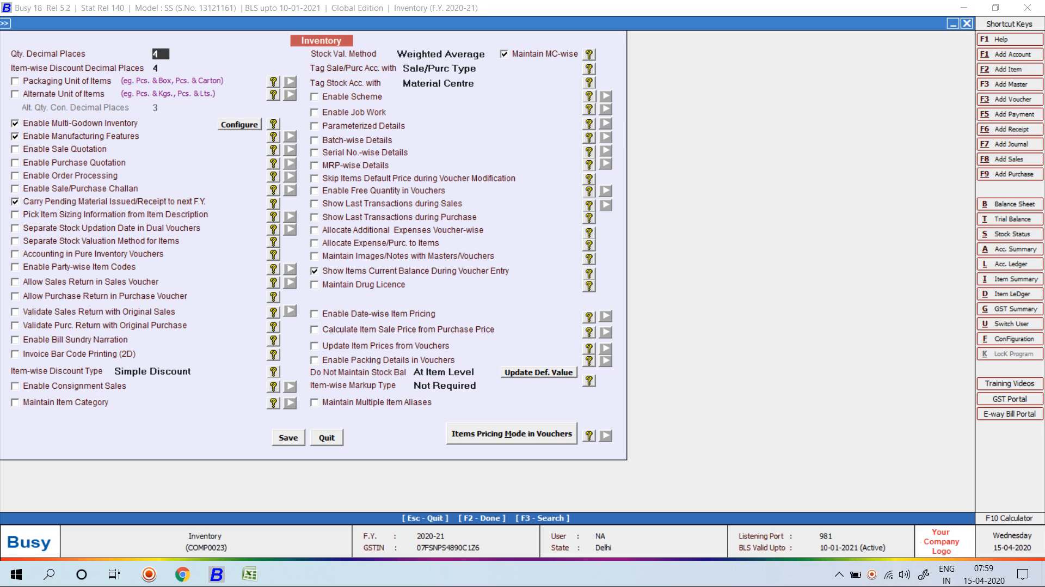
left_click(439, 82)
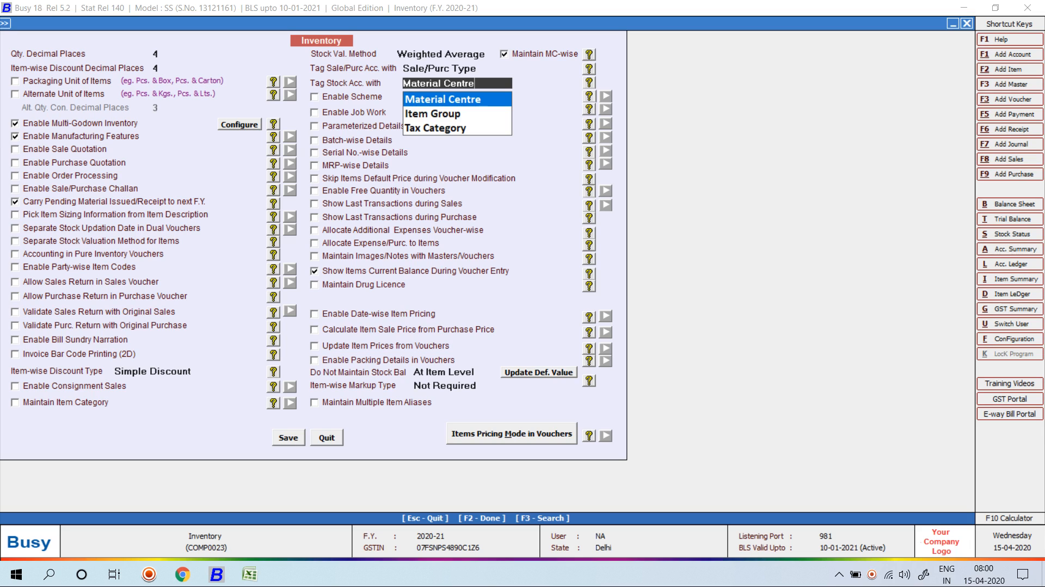
key("Down")
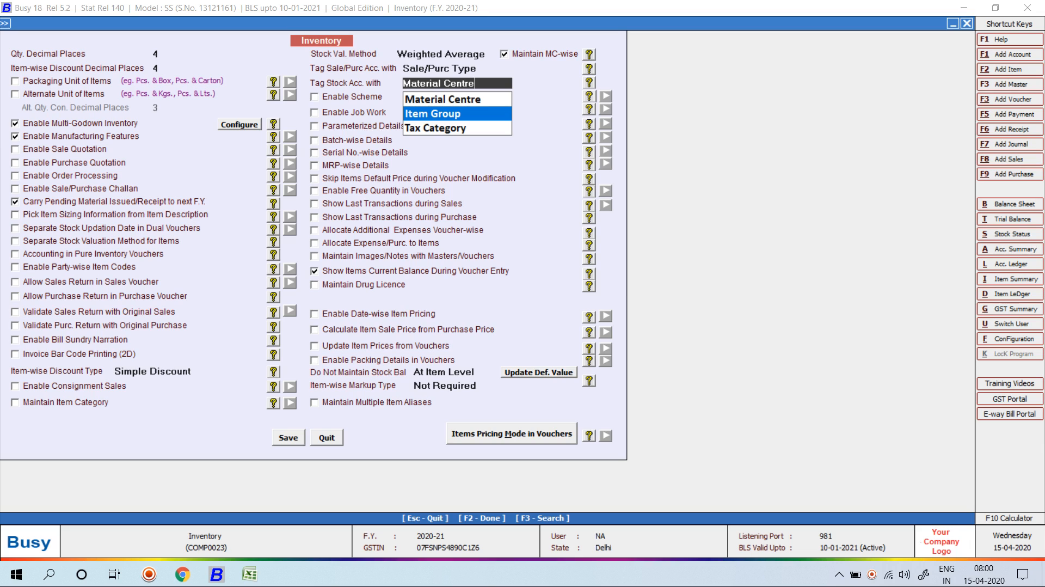
key("Down")
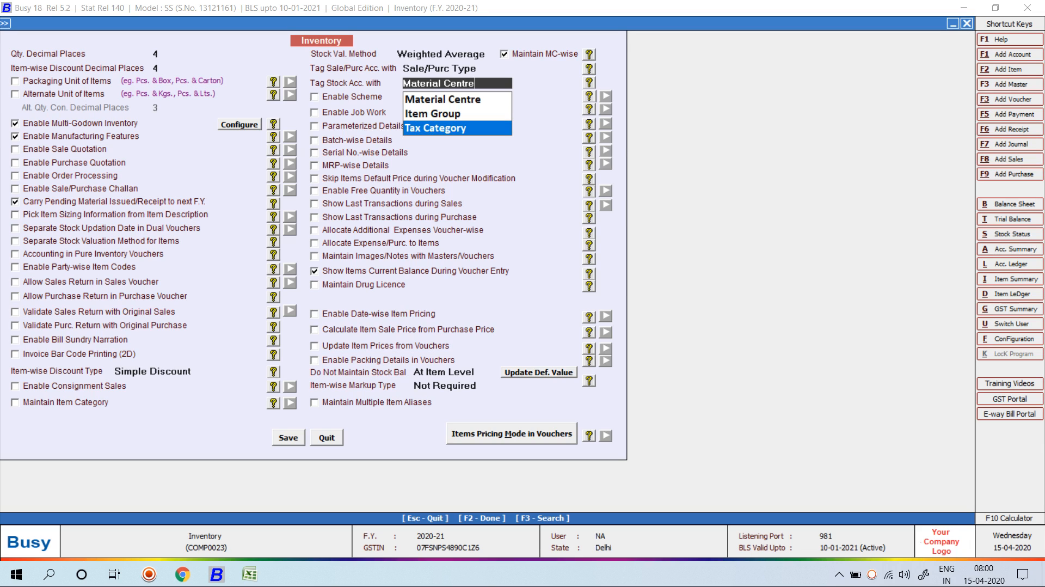
key("Up")
key("Up")
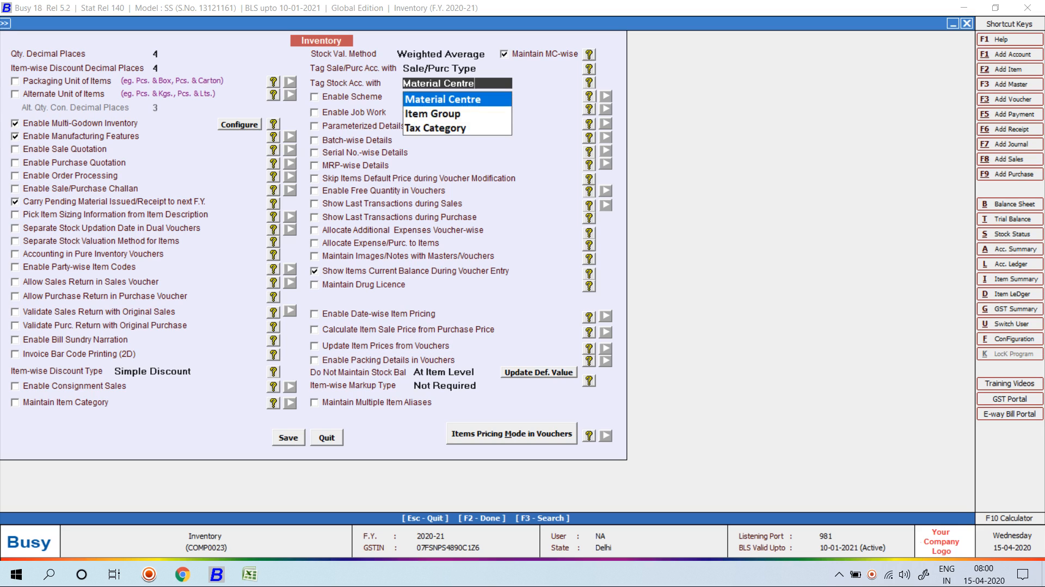
key("Return")
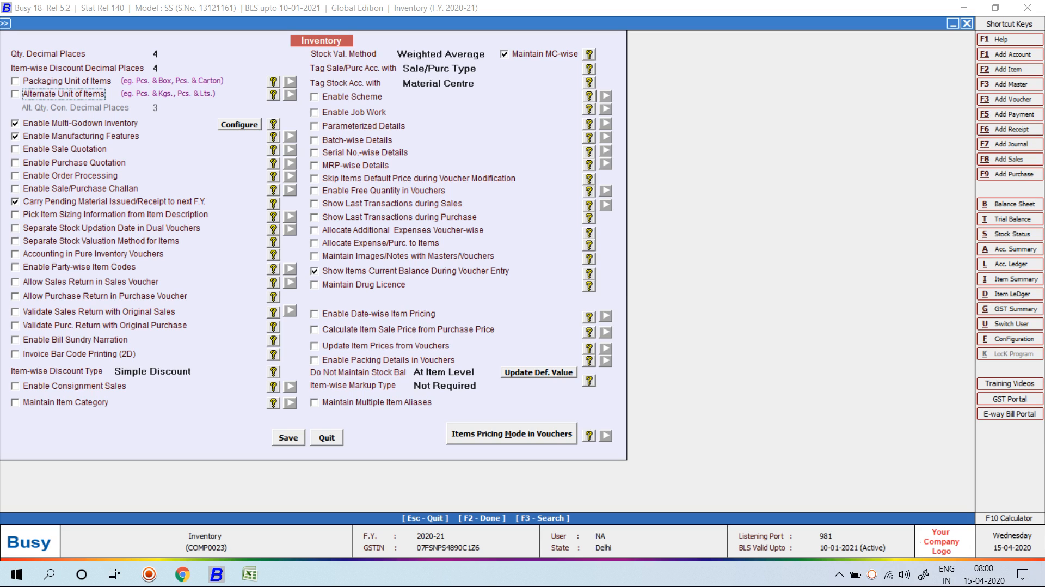
key("F2")
key("Return")
key("Escape")
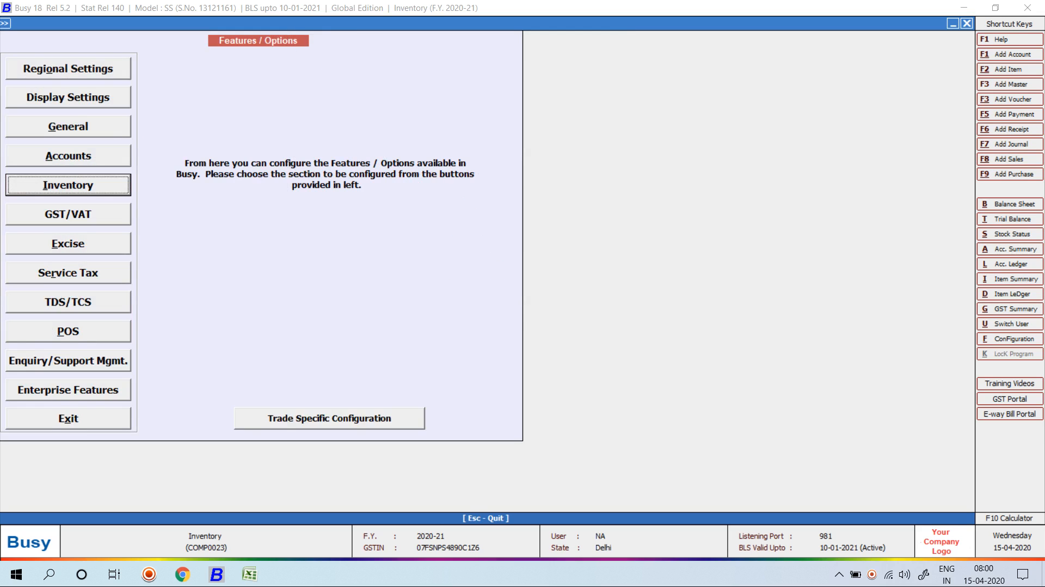
Close the Features / Options window to reach the Inventory company's blank main screen.
key("Escape")
key("Escape")
key("Escape")
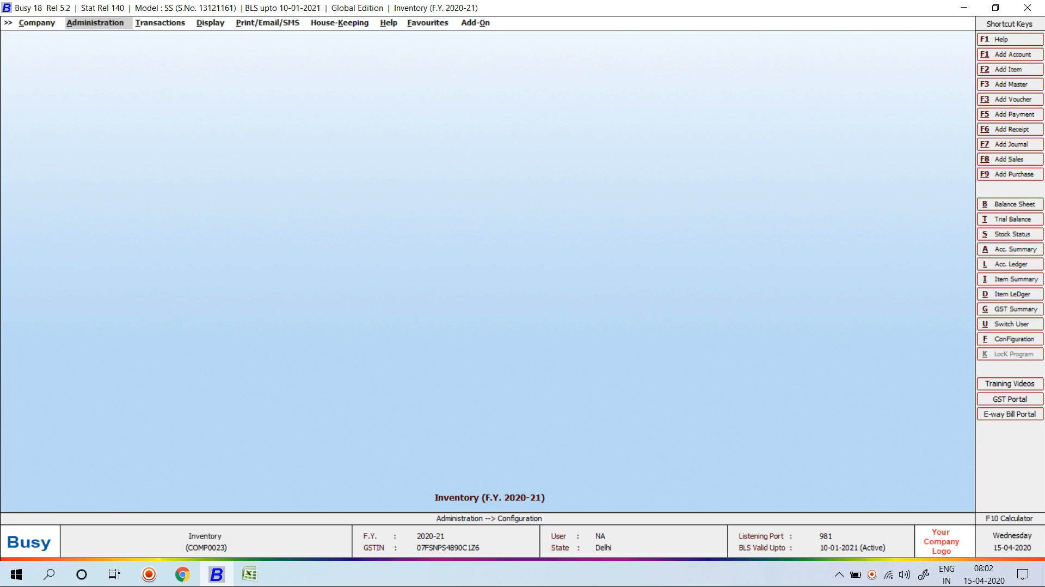
On Sheet1, review units BOX, CAN, Ltrs and copy 'CASTROL GTX MAGNATEC ENGINE OIL' from A2.
key("alt+Tab")
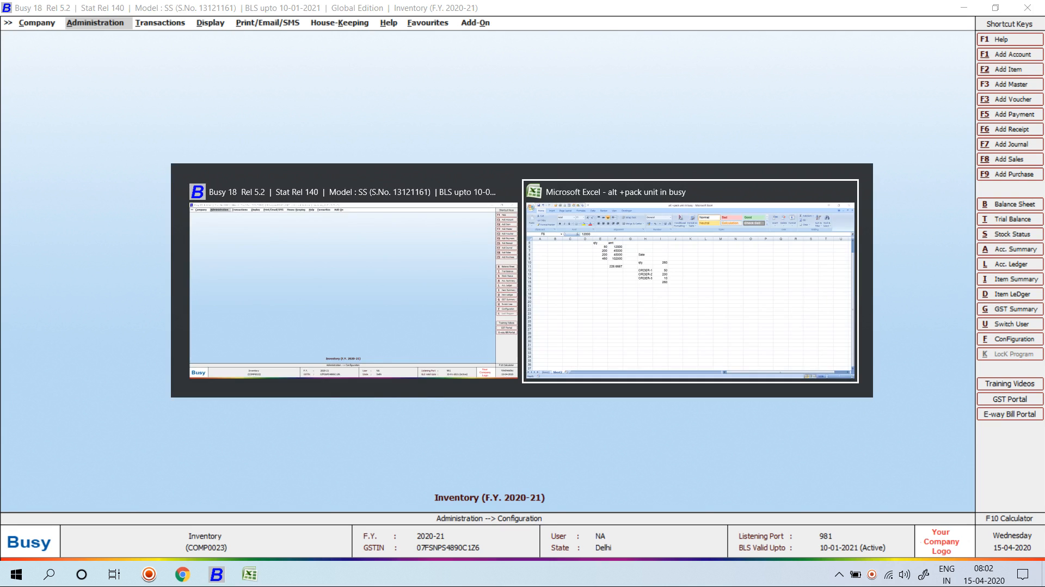
key("ctrl+Page_Up")
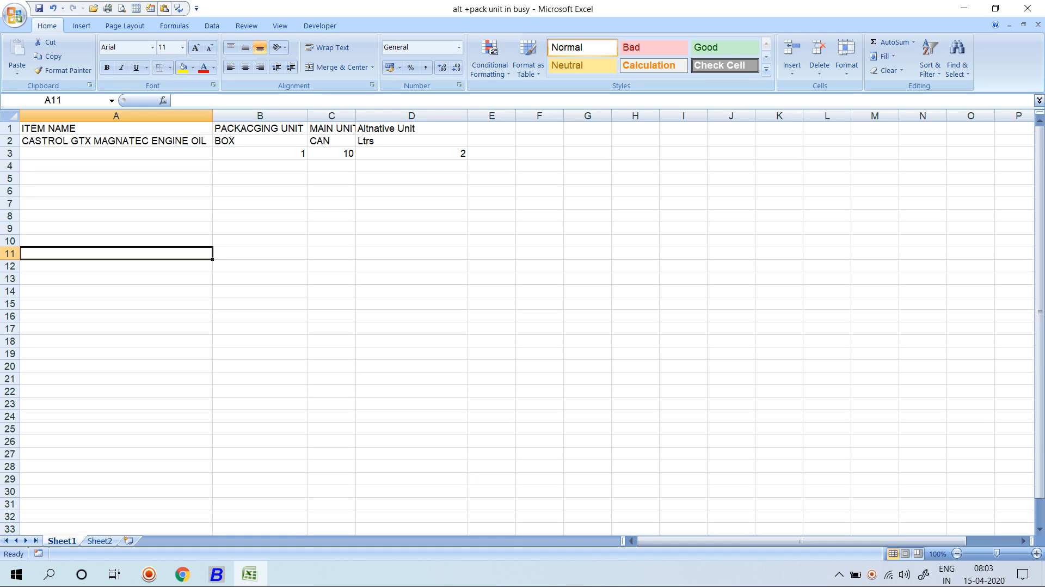
key("Up")
key("Up")
key("Up")
key("ctrl+Up")
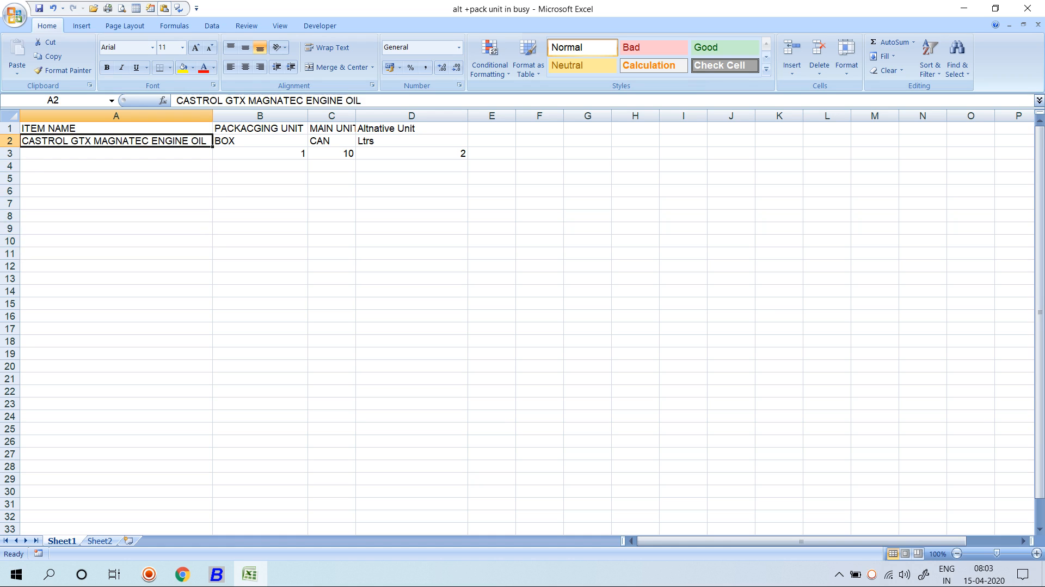
key("Right")
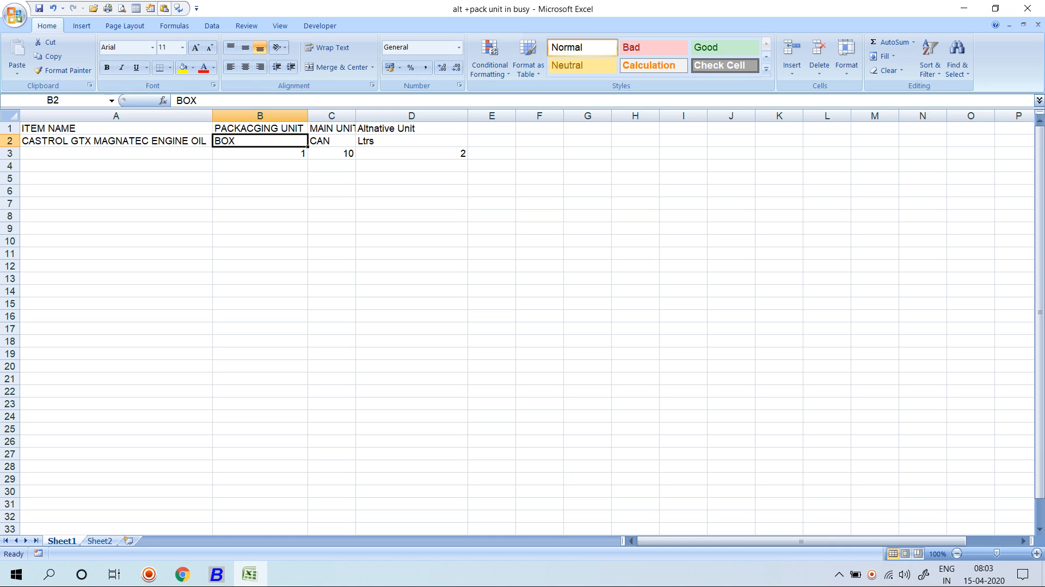
key("Right")
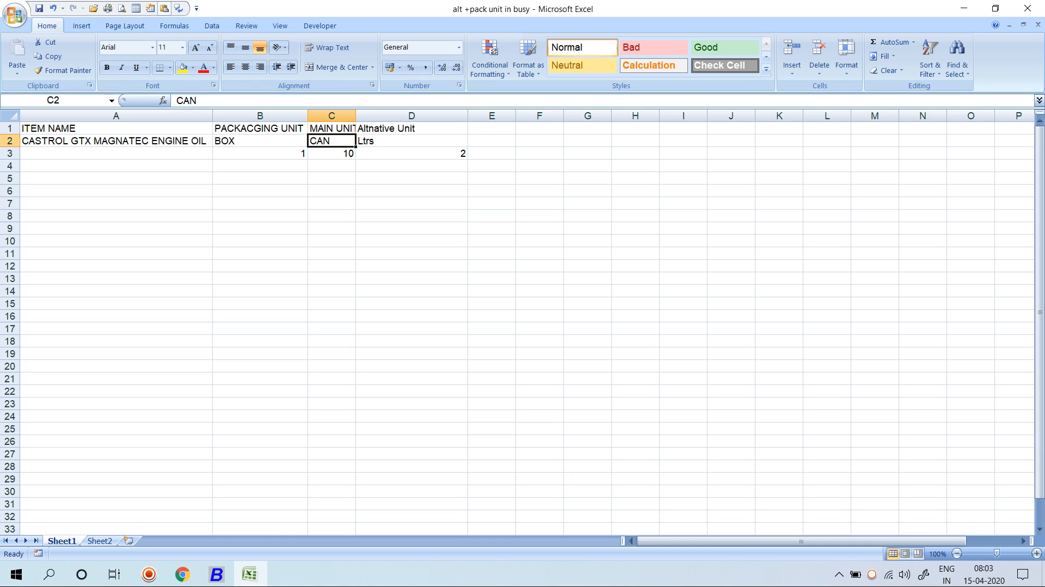
key("Right")
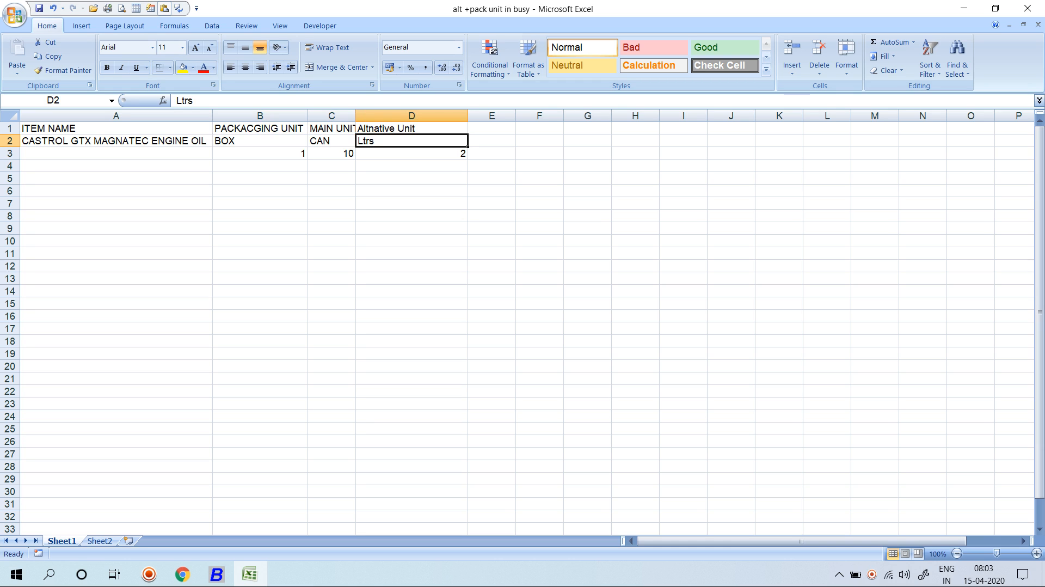
key("Left")
key("Left")
key("Left")
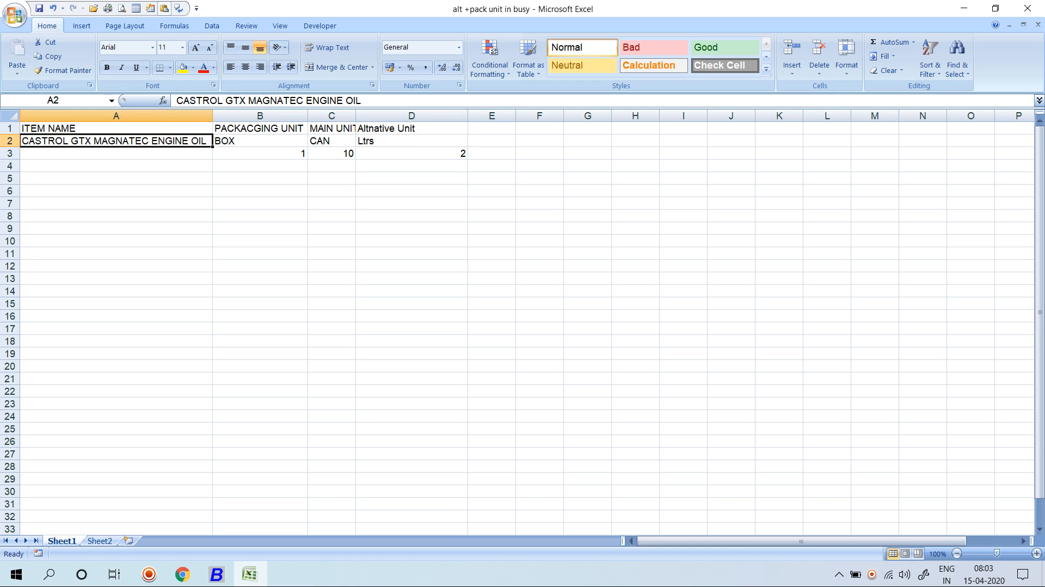
key("ctrl+c")
key("alt+Tab")
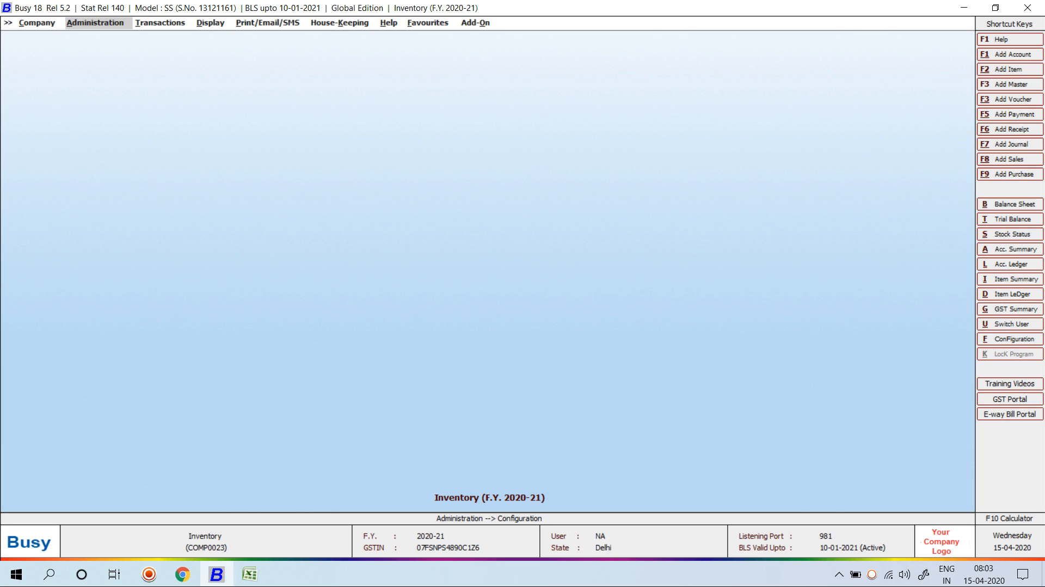
Open the Inventory options, keeping Weighted Average stock valuation.
key("Return")
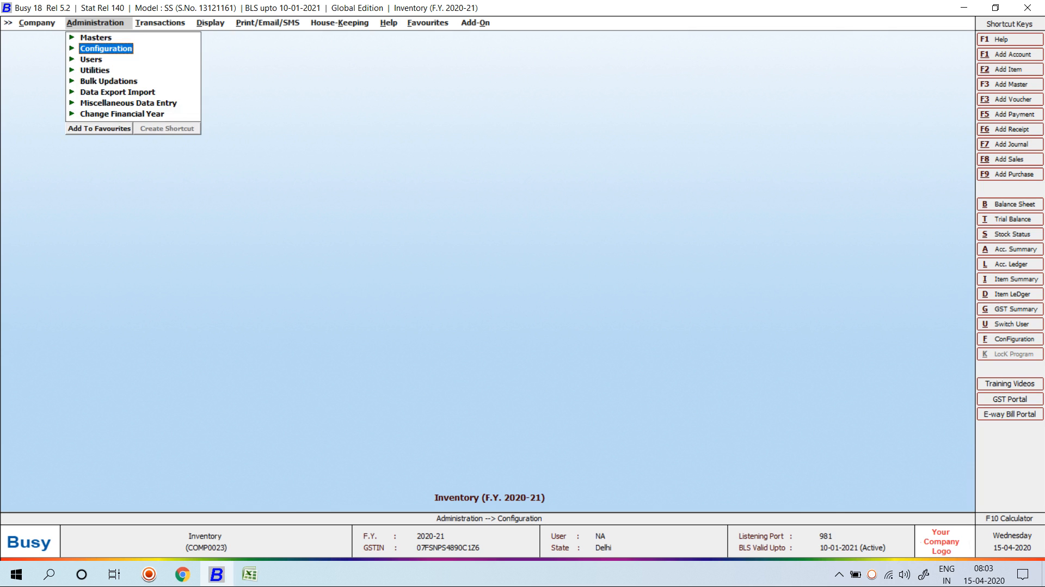
key("Return")
key("Return")
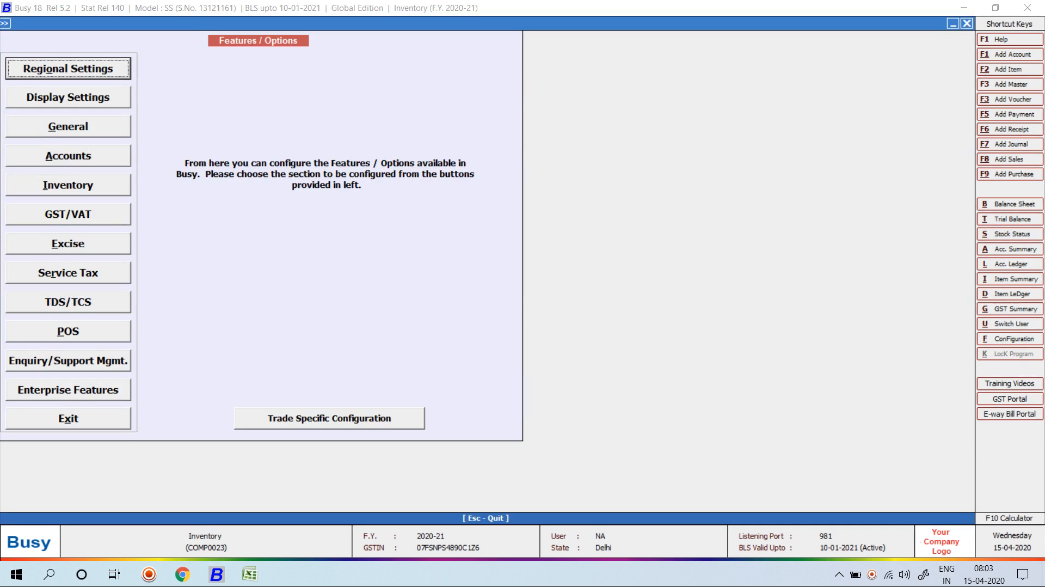
key("Down")
key("Down")
key("Down")
key("Down")
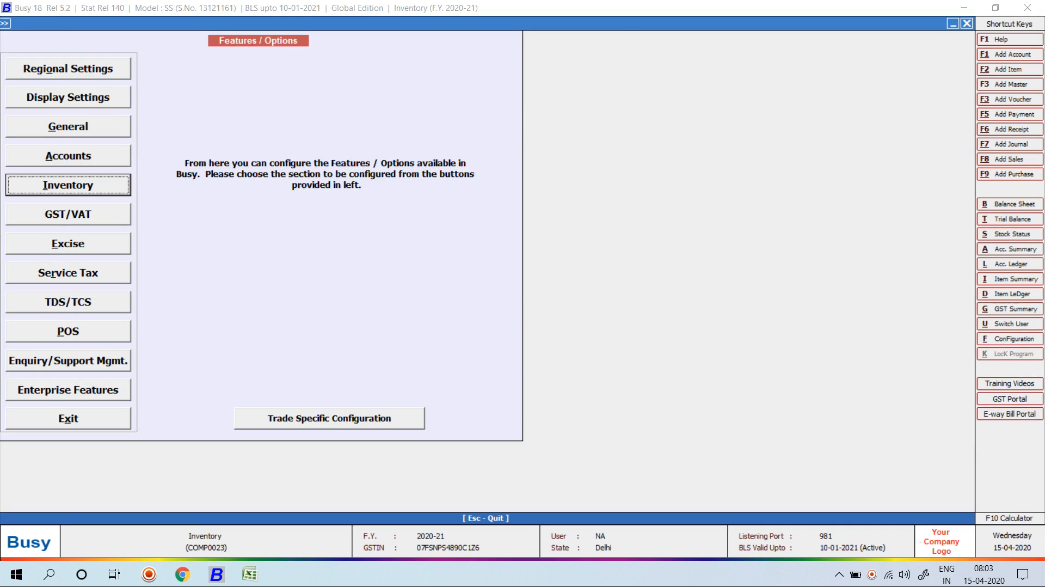
key("Return")
key("Return")
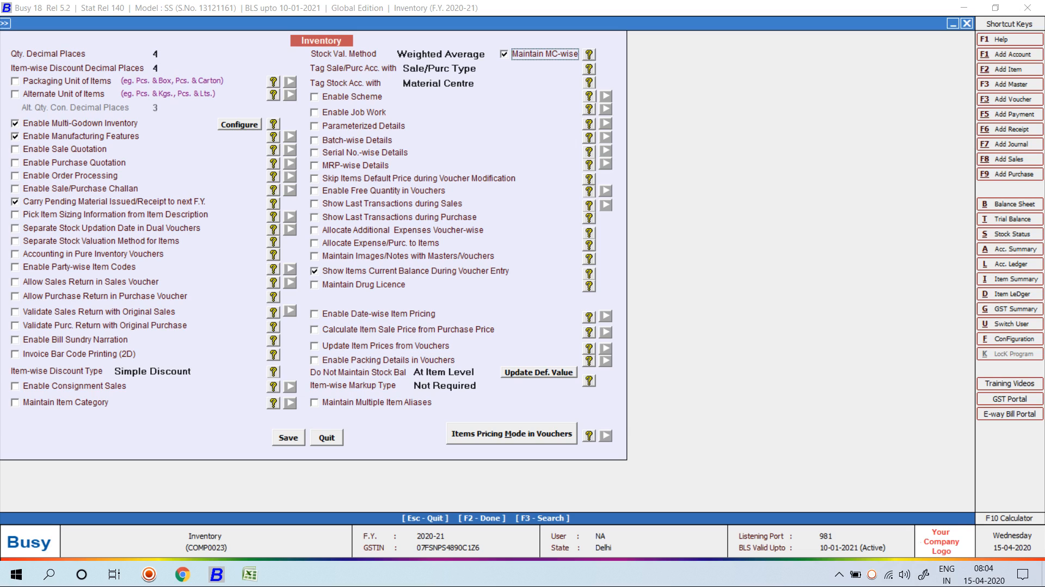
key("Return")
key("Return")
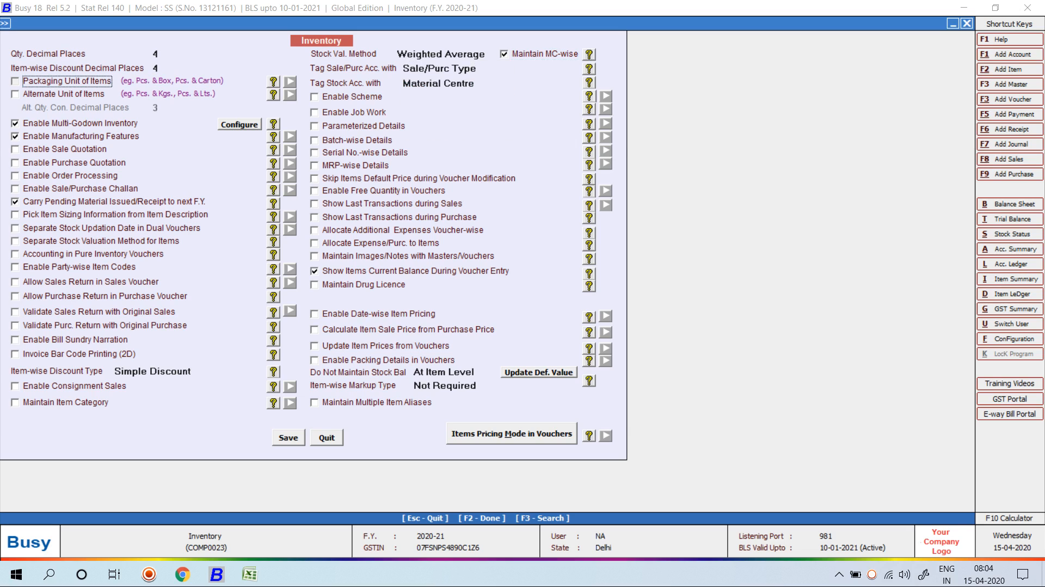
key("Return")
key("Return")
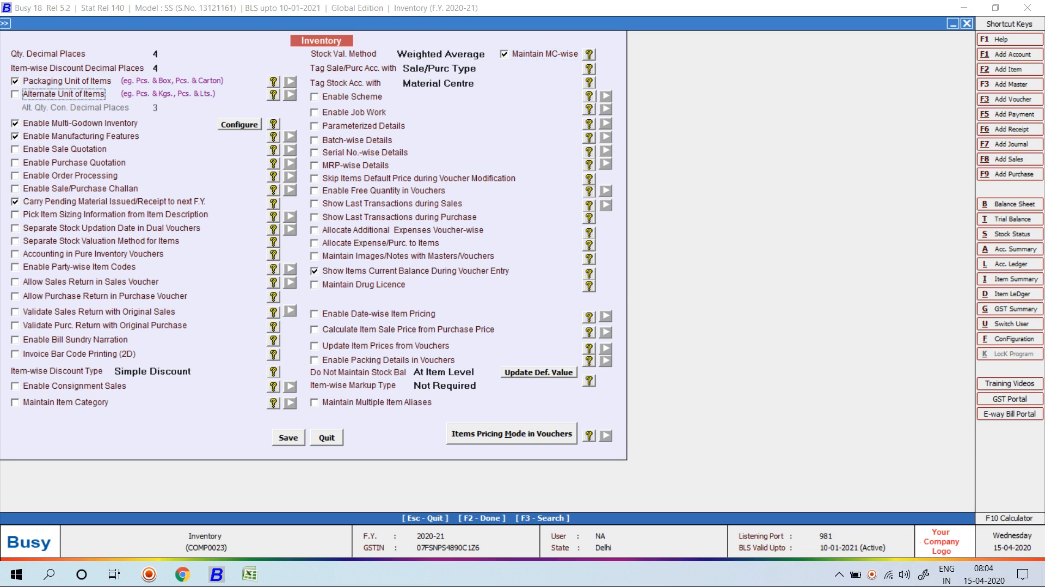
Enable Packaging and Alternate Unit of Items, accept the Alt. Unit options, and save.
key("space")
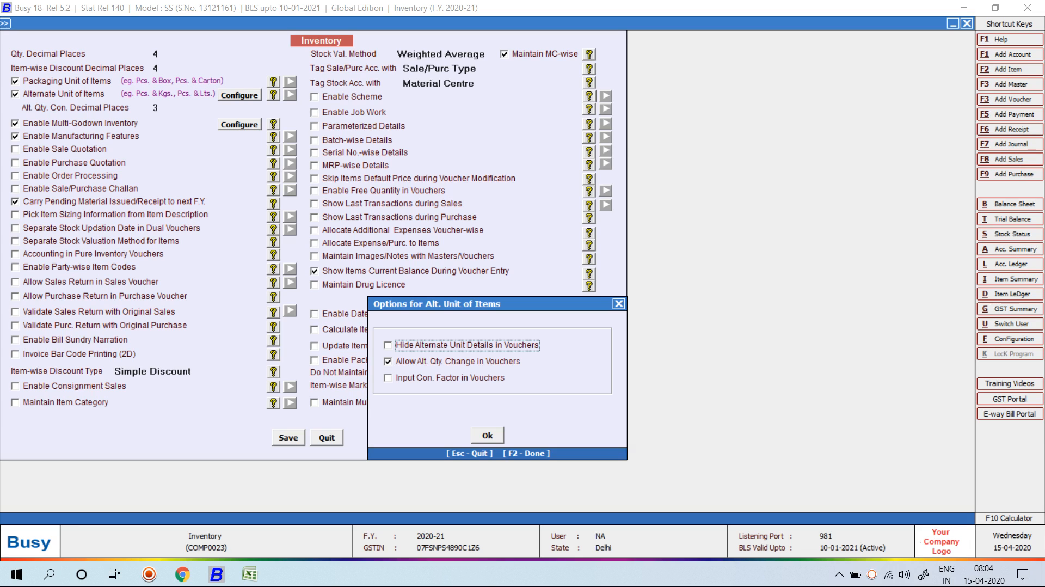
key("Down")
key("Down")
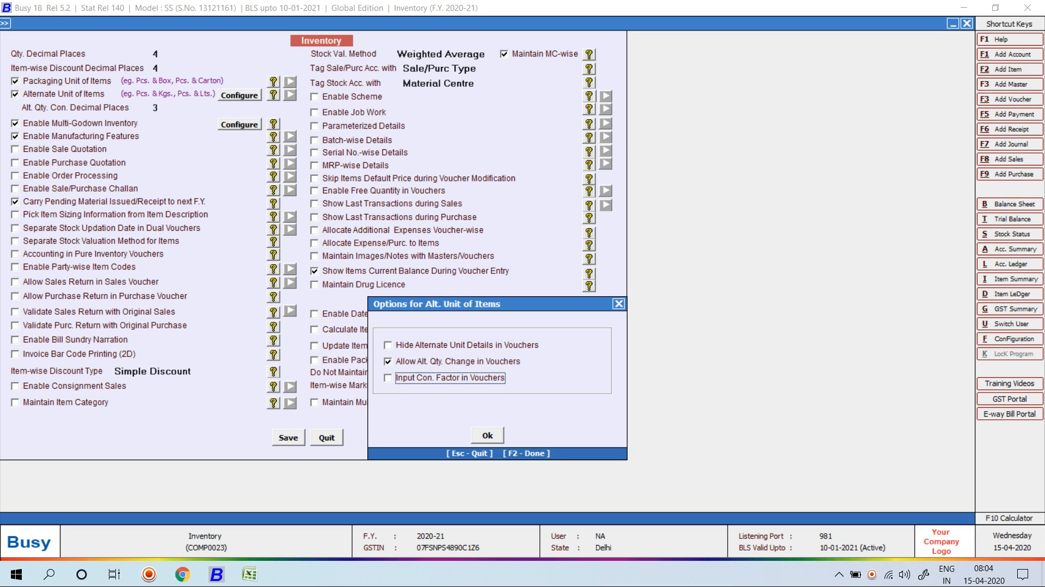
key("Up")
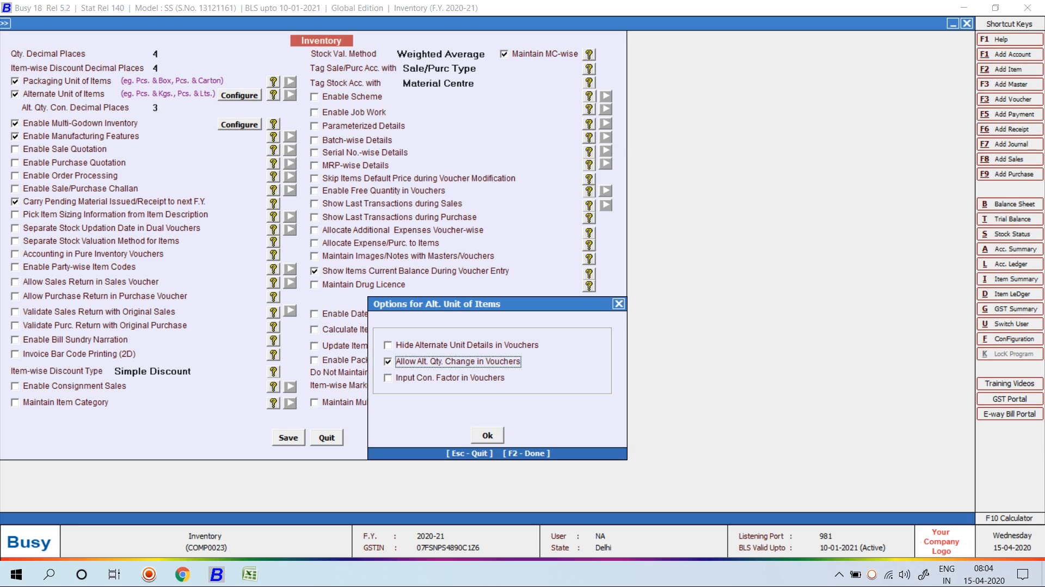
key("Down")
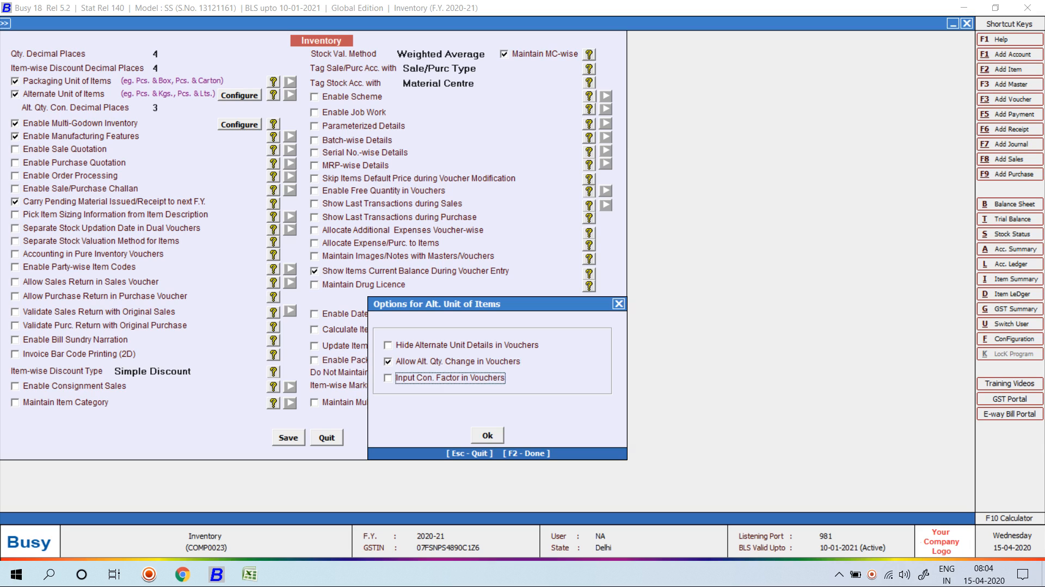
key("F2")
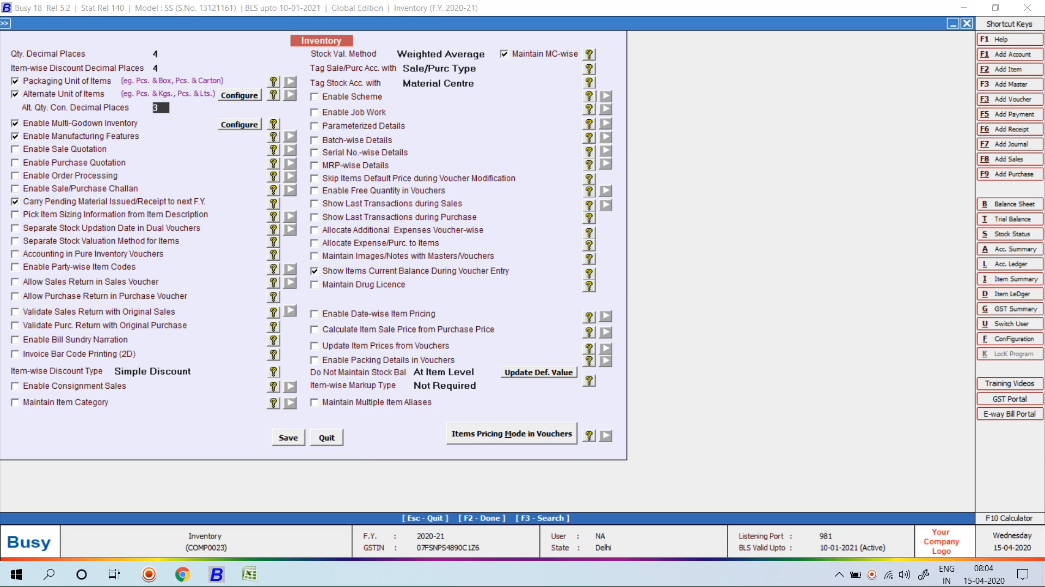
key("F2")
key("Return")
Add a new item named CASTROL GTX MAGNATEC ENGINE OIL in group General.
key("Escape")
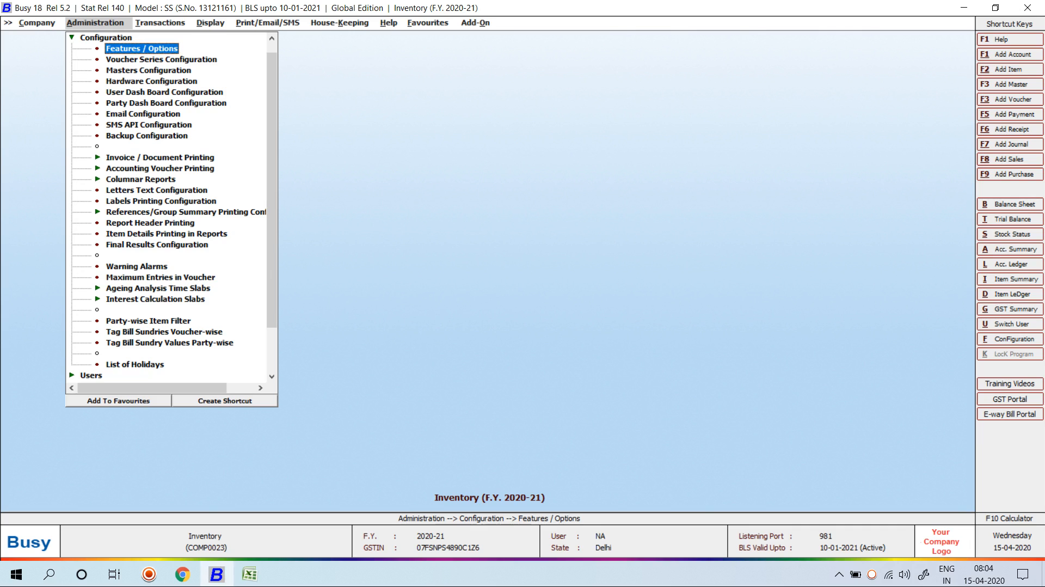
key("Left")
key("Up")
key("Right")
key("Down")
key("Down")
key("Down")
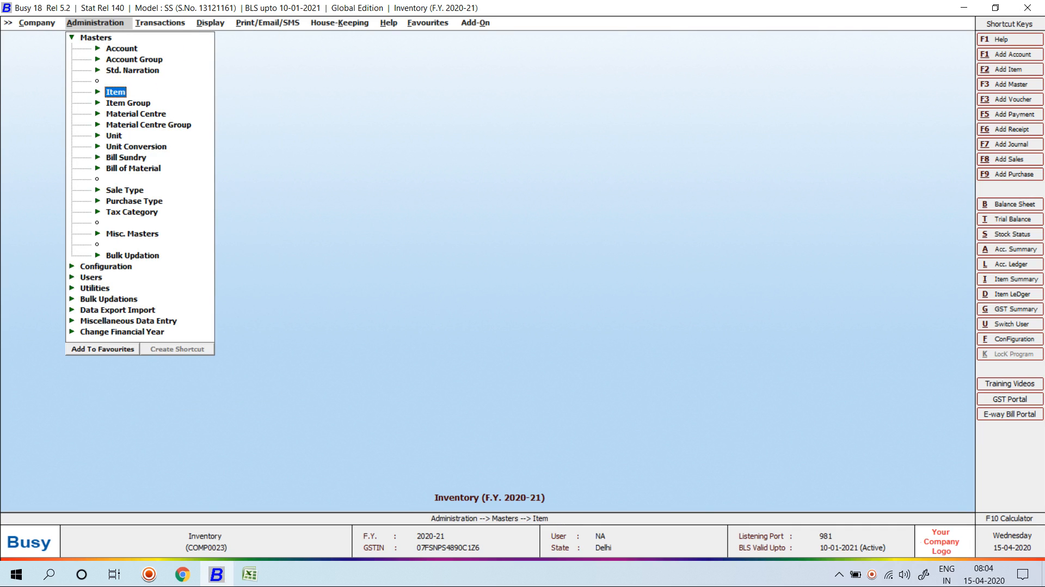
key("Right")
key("Return")
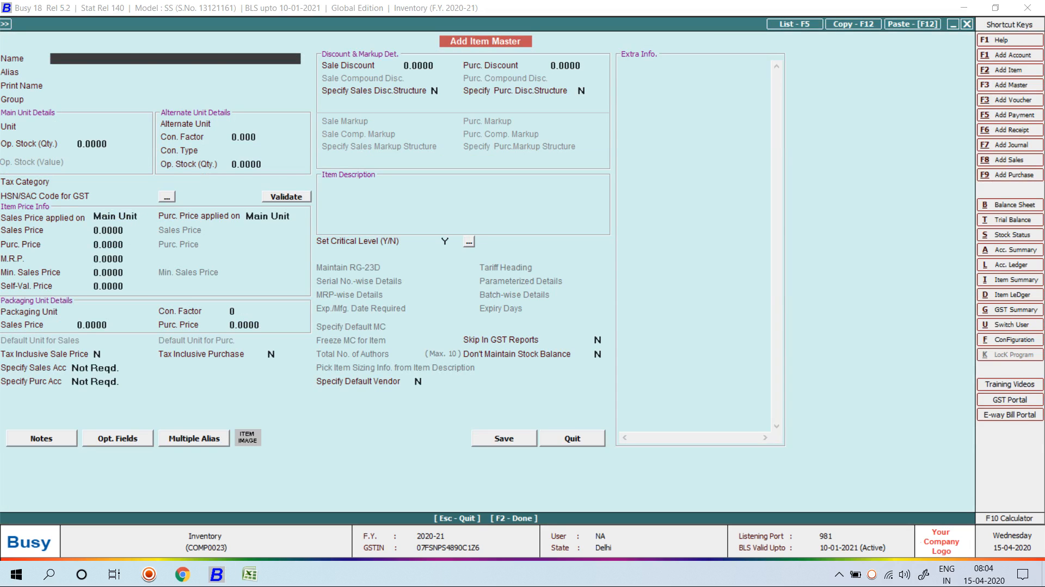
key("ctrl+v")
key("Return")
key("Return")
key("Return")
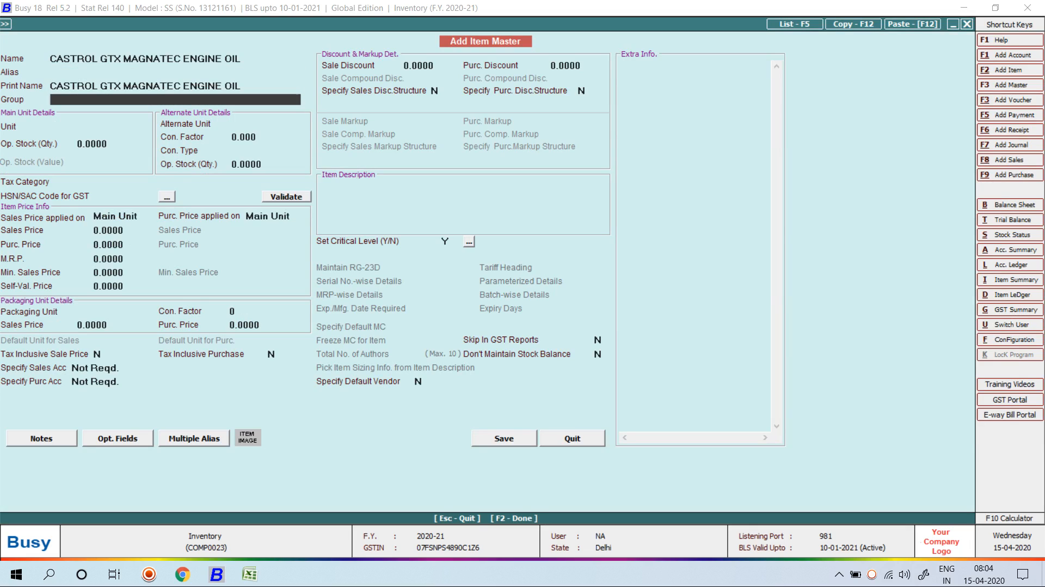
key("Return")
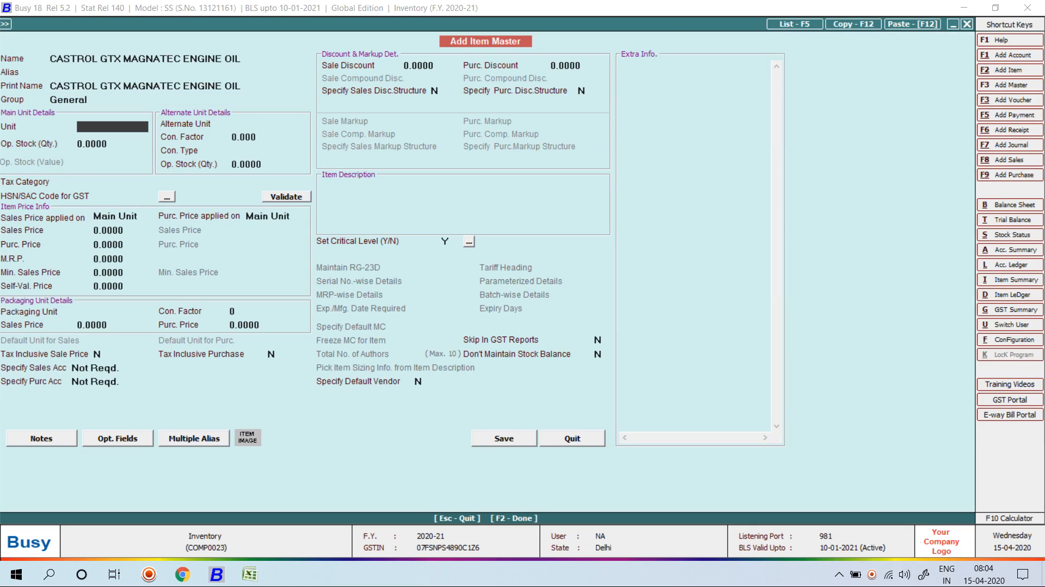
key("Return")
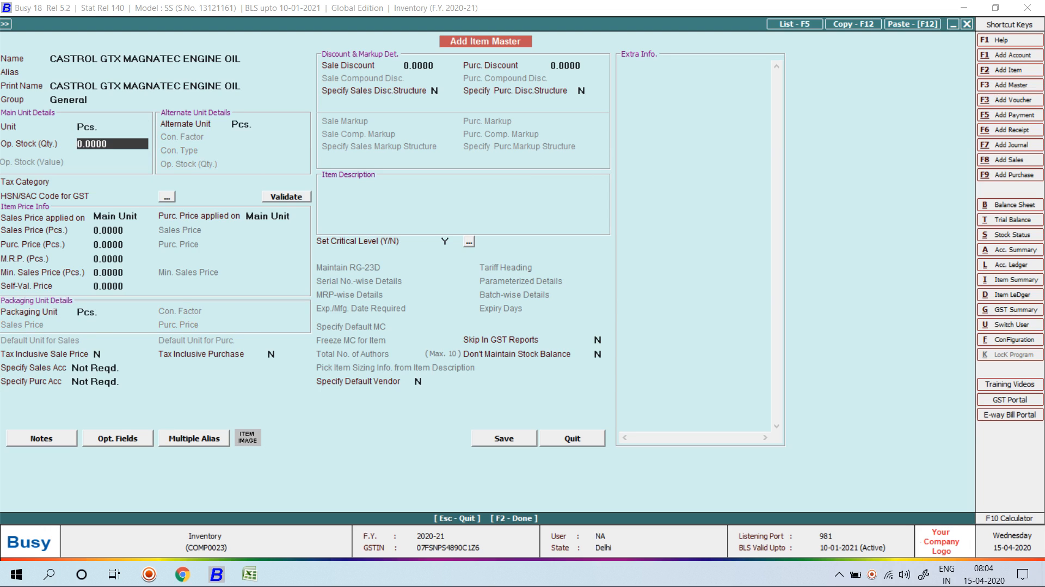
Create the main unit Can with quantity code CAN-CANS.
key("Up")
key("F3")
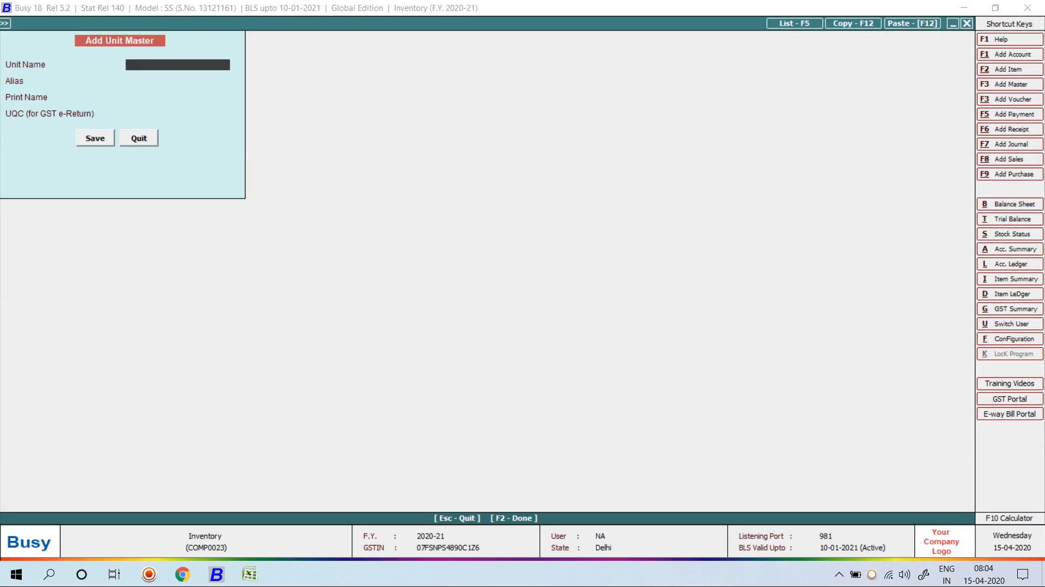
type("Can")
key("Return")
key("Return")
key("Return")
type("ca")
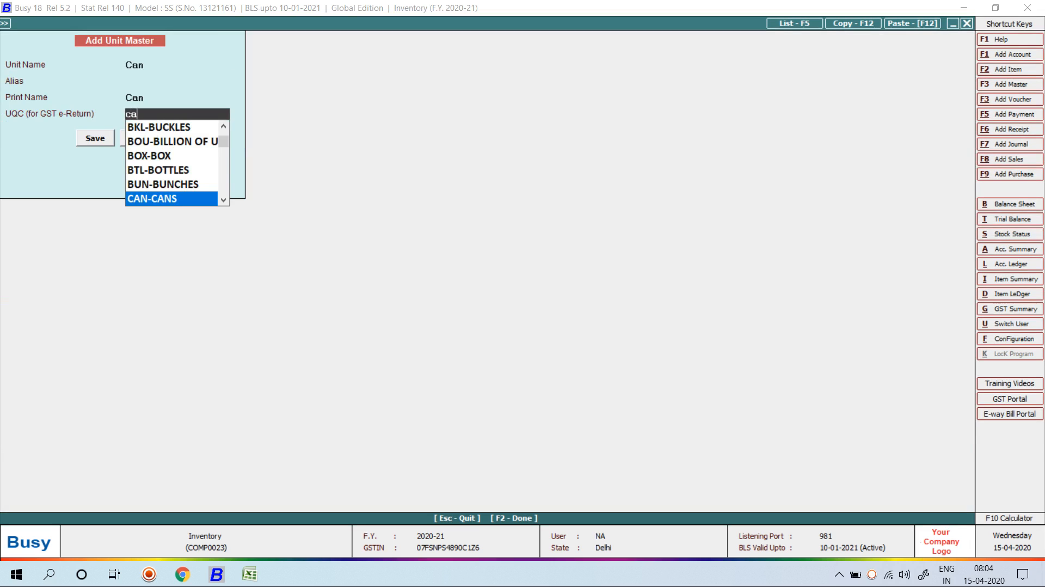
key("Return")
key("Return")
key("Return")
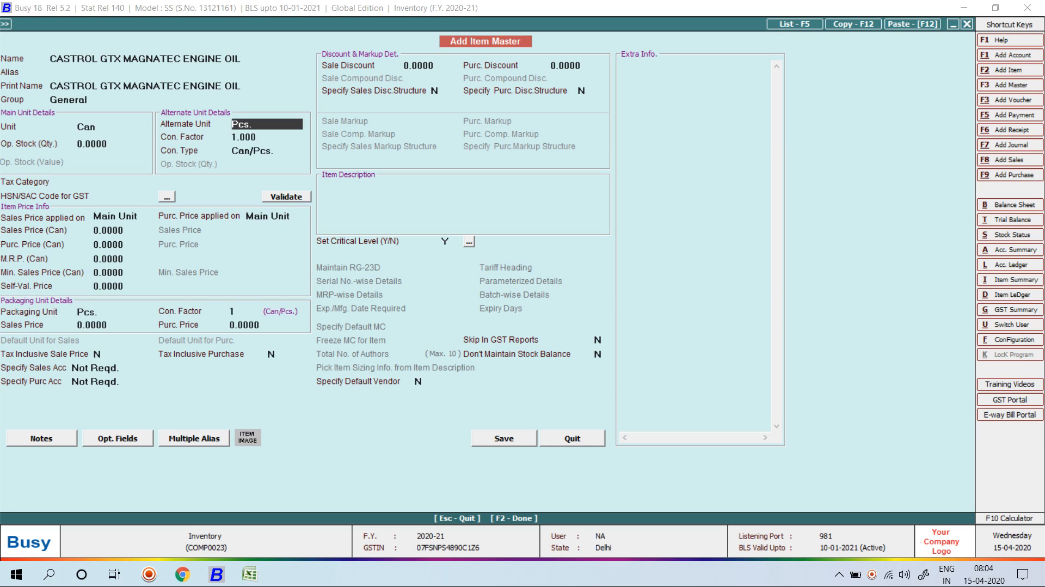
Create alternate unit Ltds (OTH-OTHERS) with a conversion factor of 2 Ltds per Can.
key("F3")
type("lt")
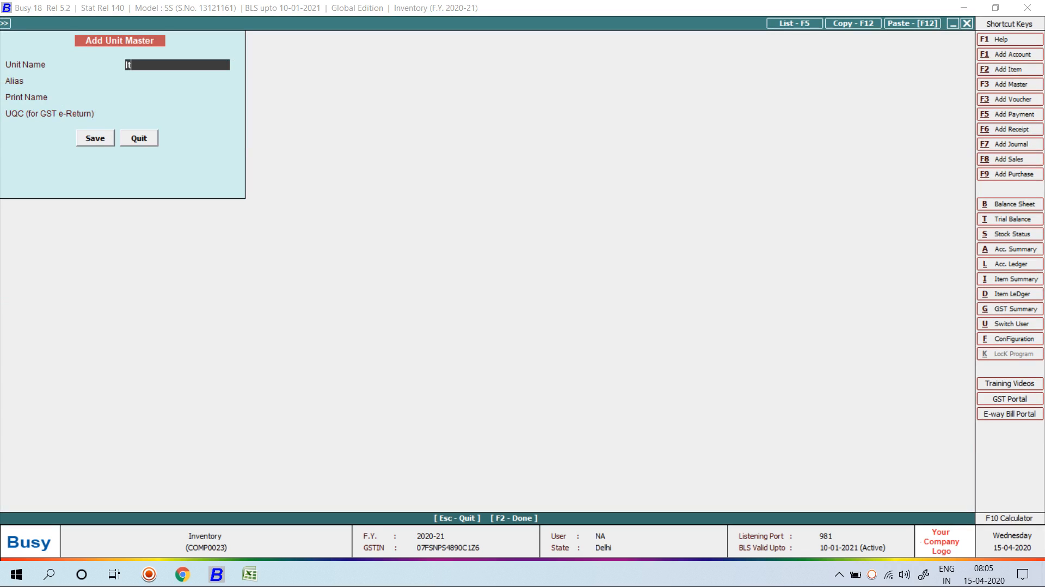
type("ds")
key("Return")
key("Return")
key("Return")
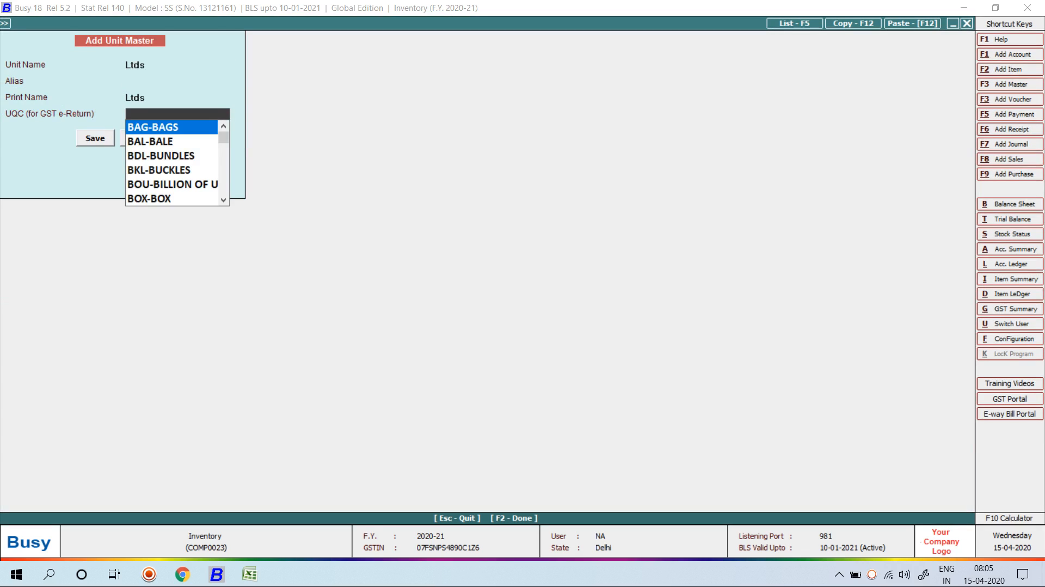
key("Return")
key("Up")
key("Return")
key("k")
key("Home")
key("o")
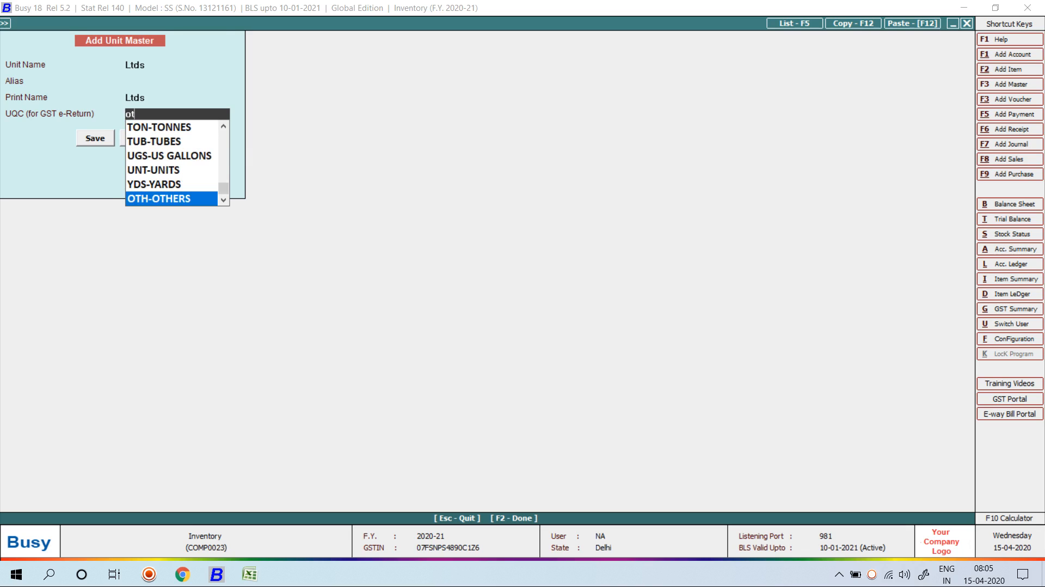
key("Return")
key("Return")
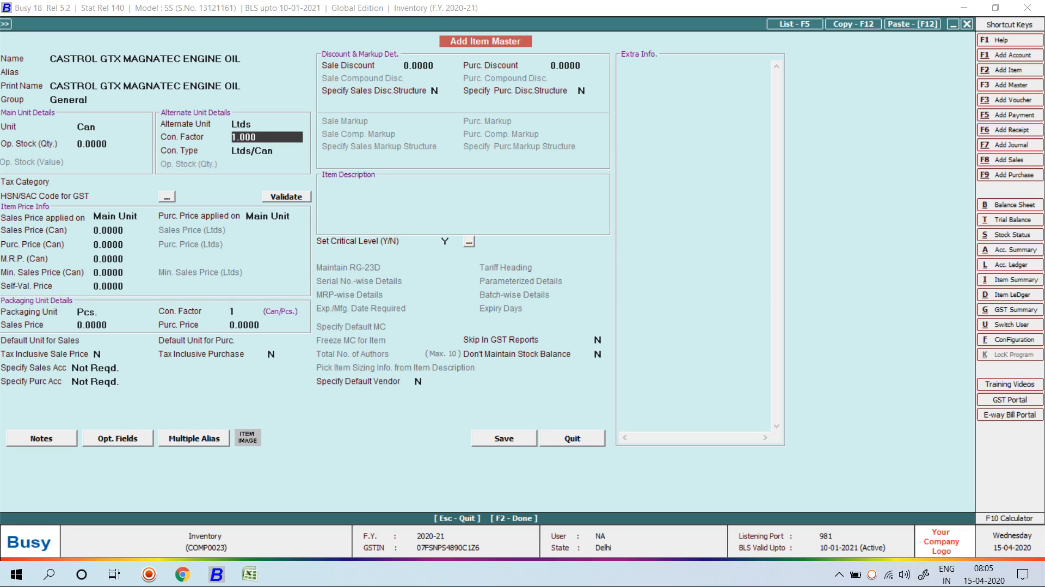
type("2")
key("Return")
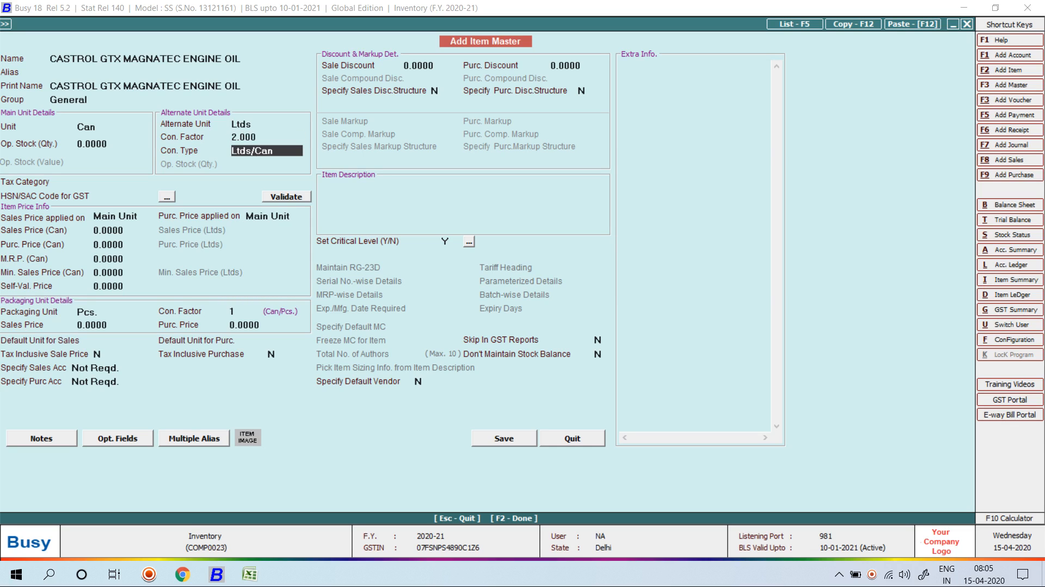
key("Return")
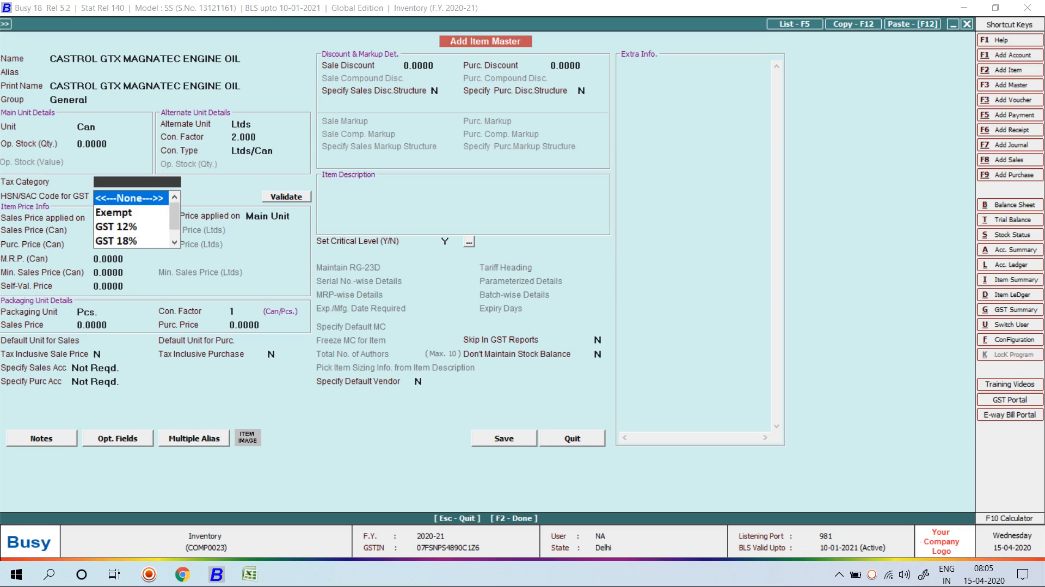
Set the item's tax category to GST 18% and its HSN/SAC code to 9970.
key("Down")
key("Down")
key("Down")
key("Down")
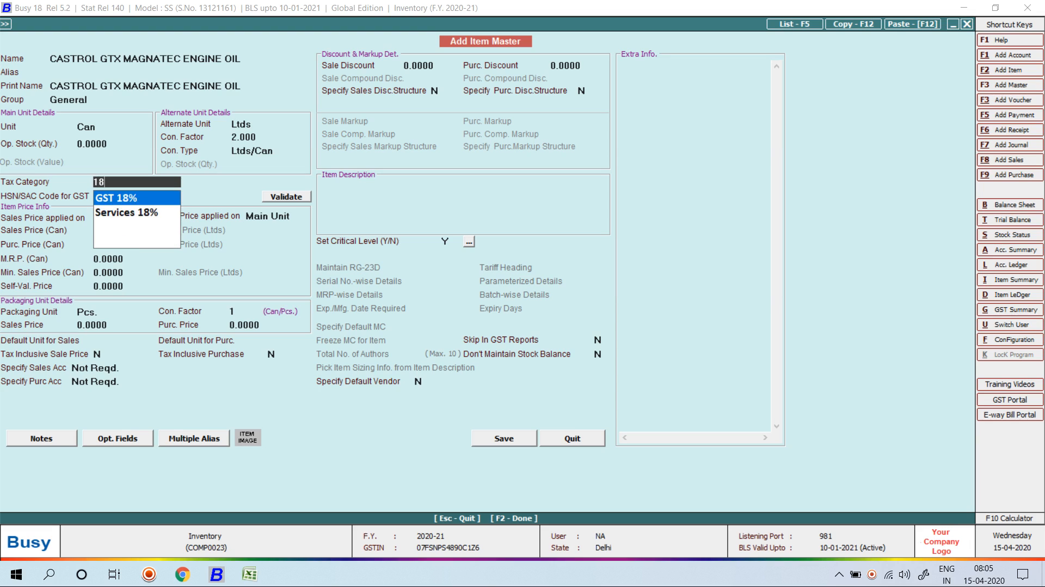
key("Return")
type("9970")
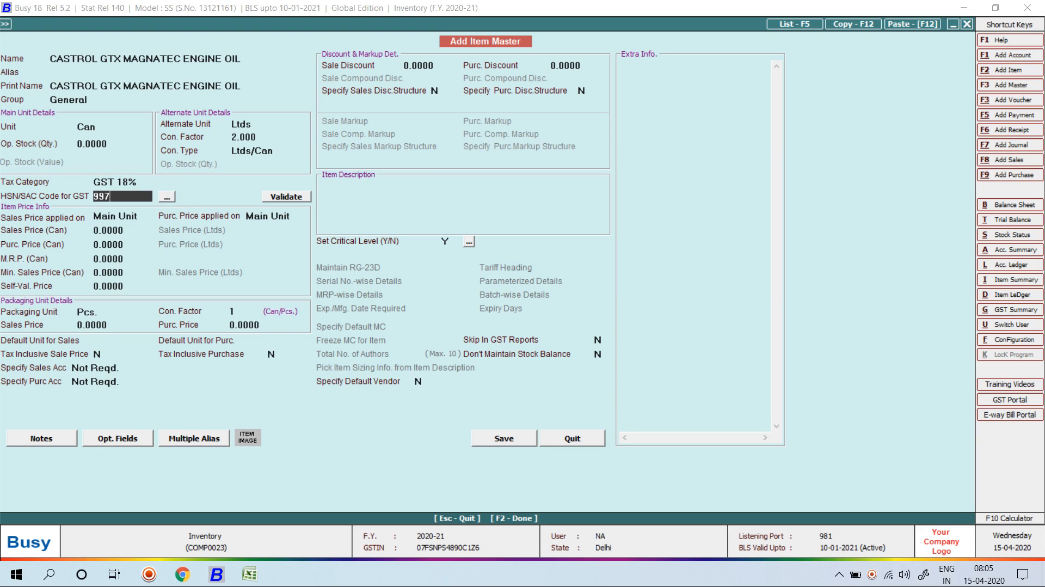
key("Return")
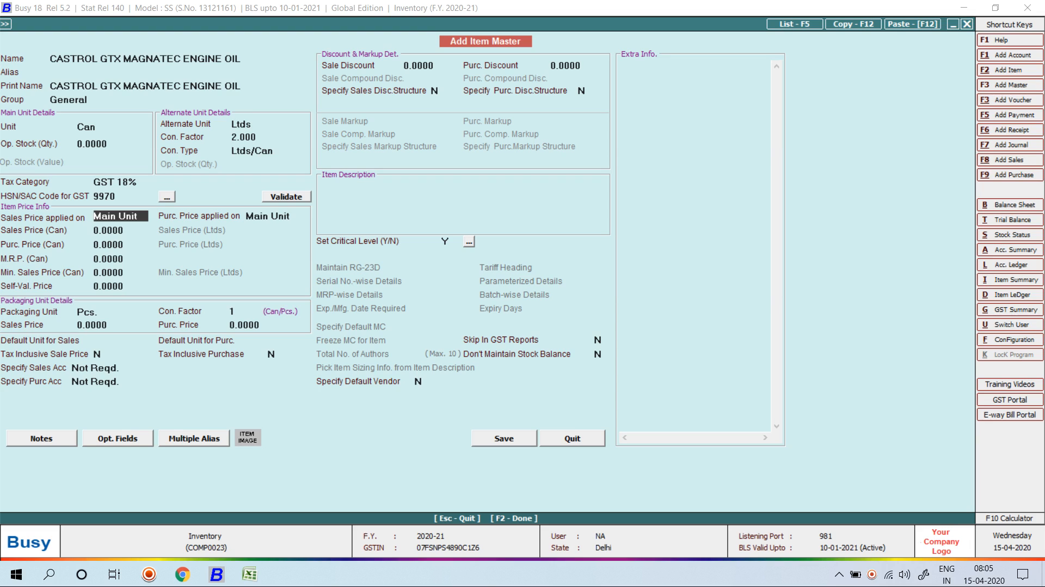
Apply sales and purchase prices to the Main Unit (Can), with a Can sales price of 200.
key("Down")
key("Down")
key("Up")
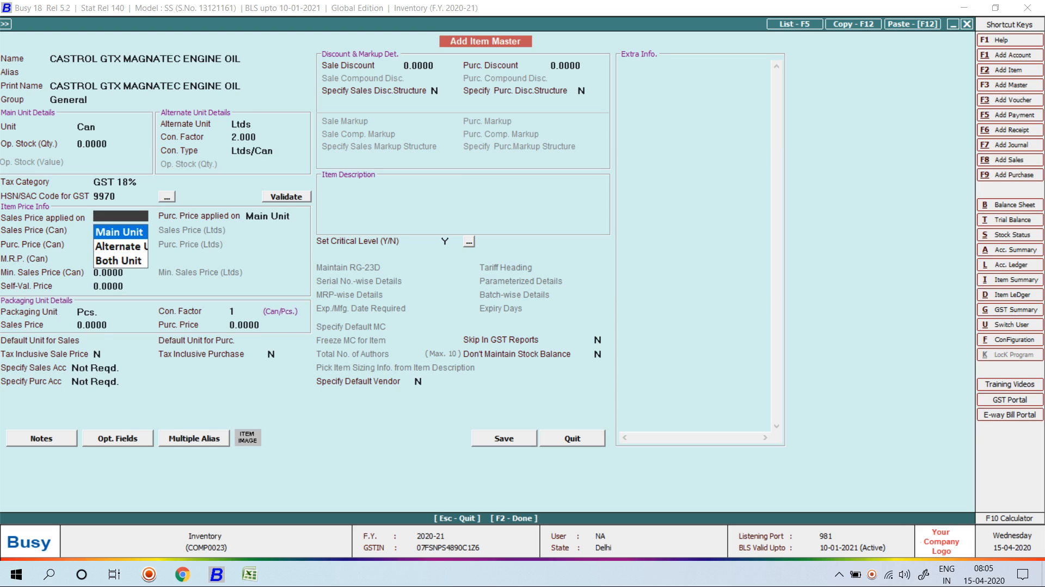
key("Return")
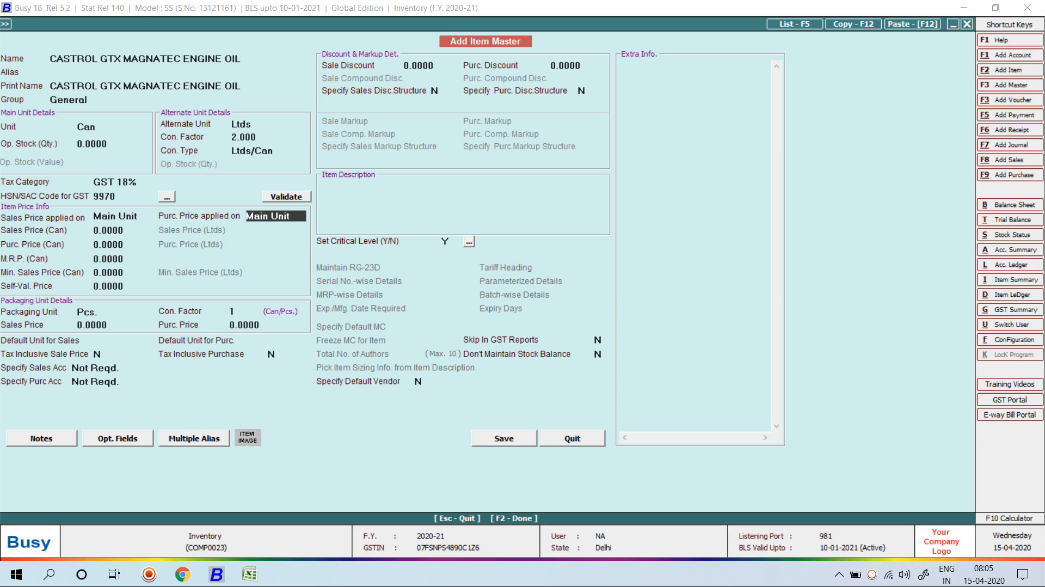
key("Return")
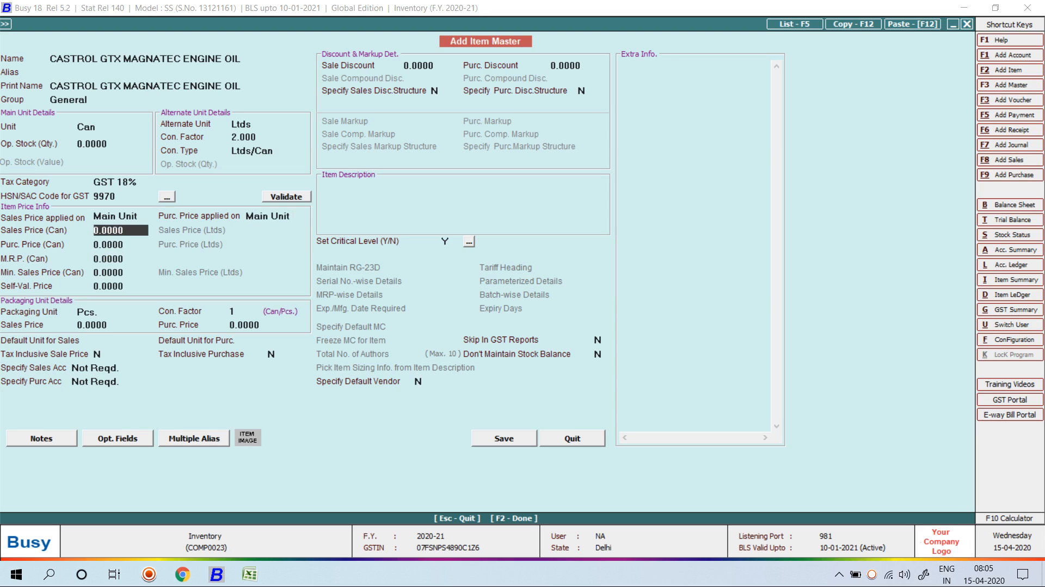
type("200")
key("Return")
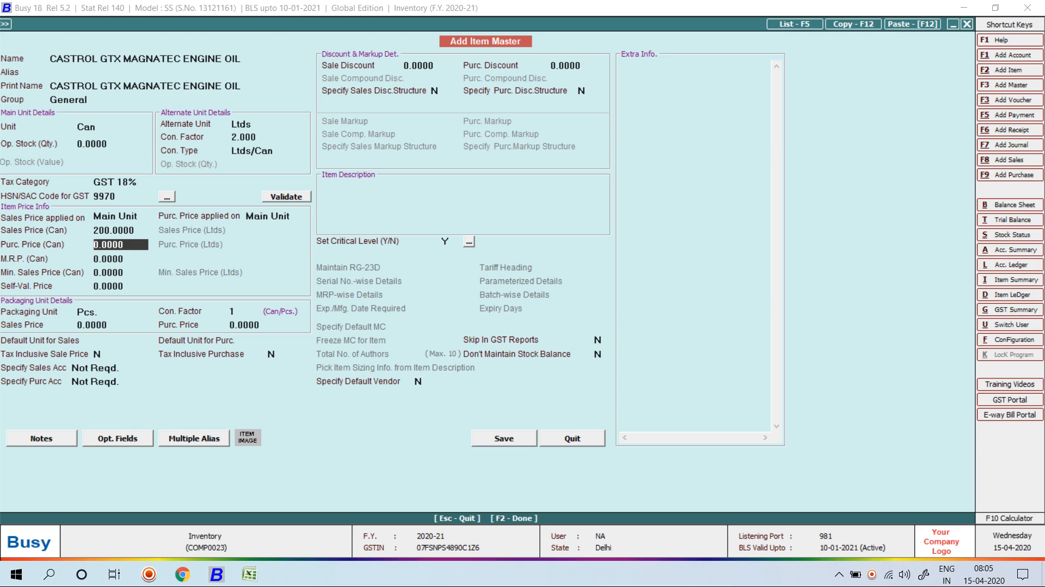
key("Up")
key("Up")
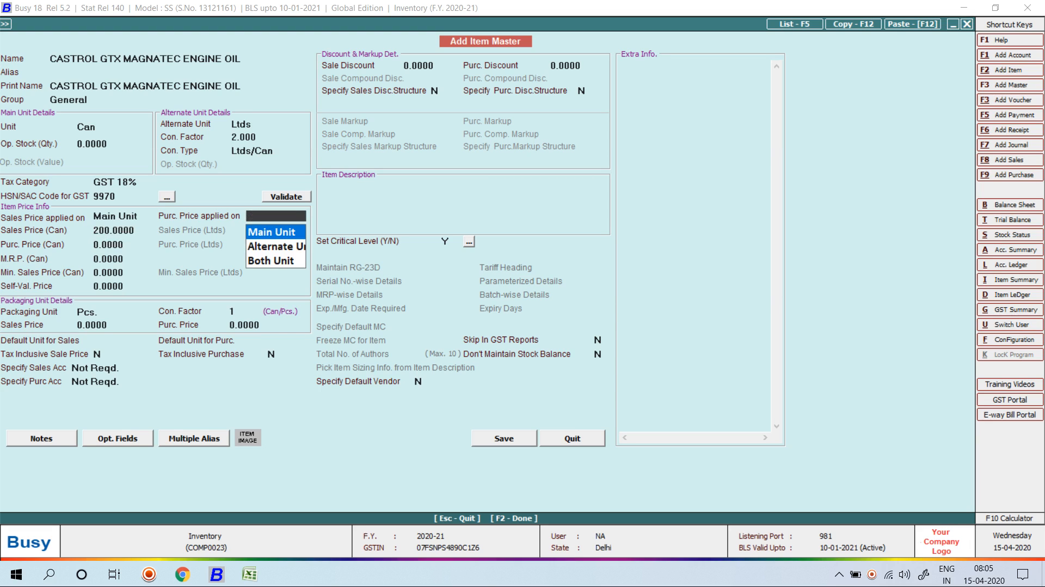
key("Return")
key("Return")
key("Return")
key("Return")
key("Return")
key("Return")
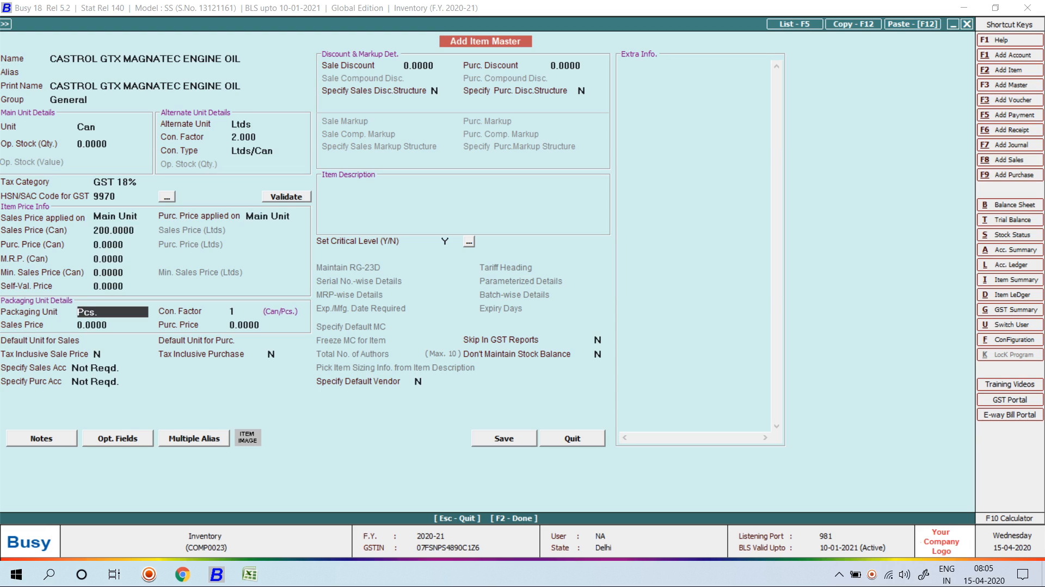
Create the Box packaging unit (UQC box) with a conversion factor of 10 cans per box.
key("F3")
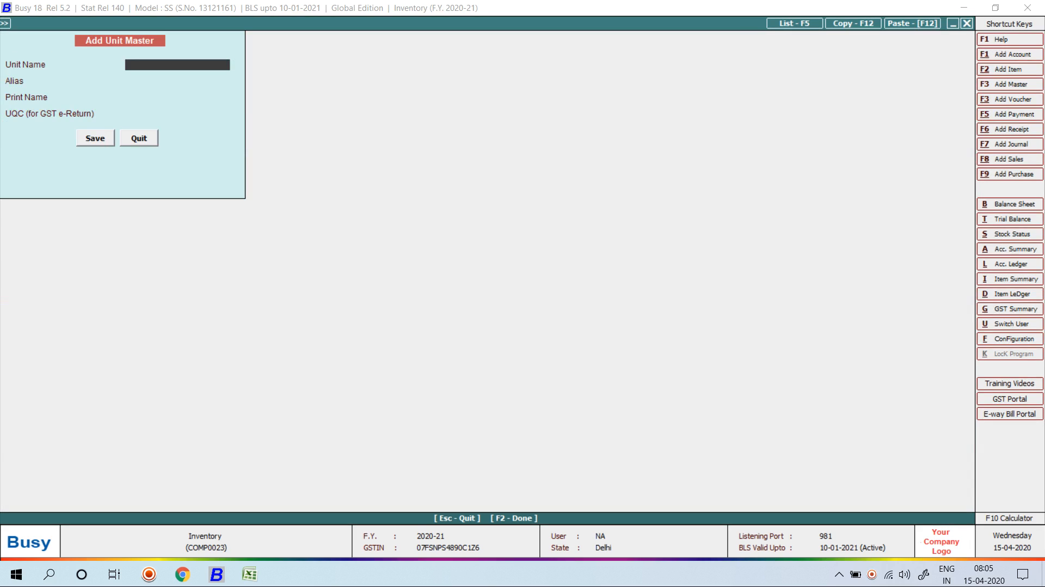
type("Box")
key("Return")
key("Return")
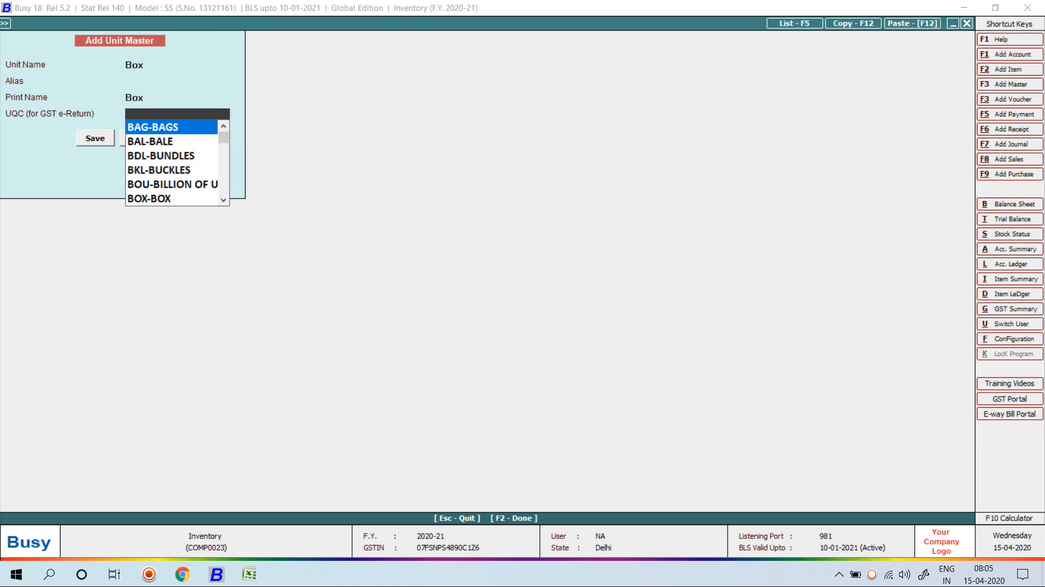
type("box")
key("Return")
key("Return")
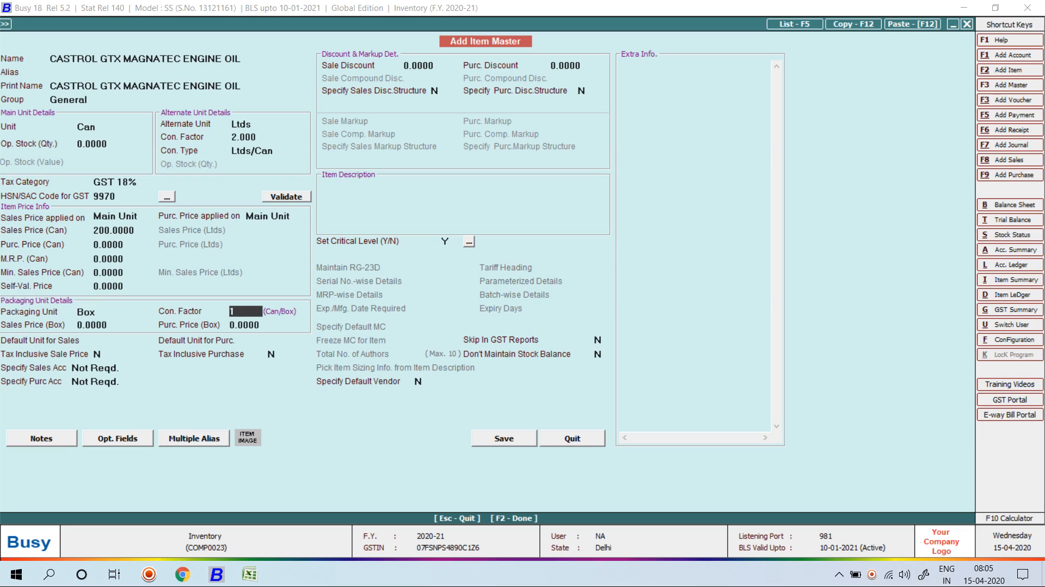
type("C10")
key("Return")
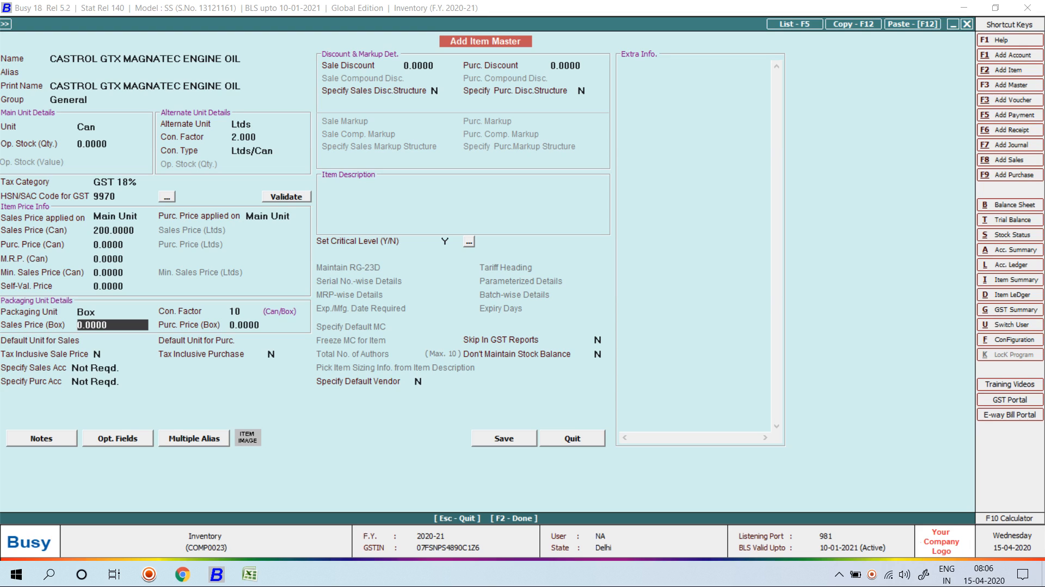
Enter a Box sales price of 2,250.
key("Return")
key("Up")
type("2250")
key("Return")
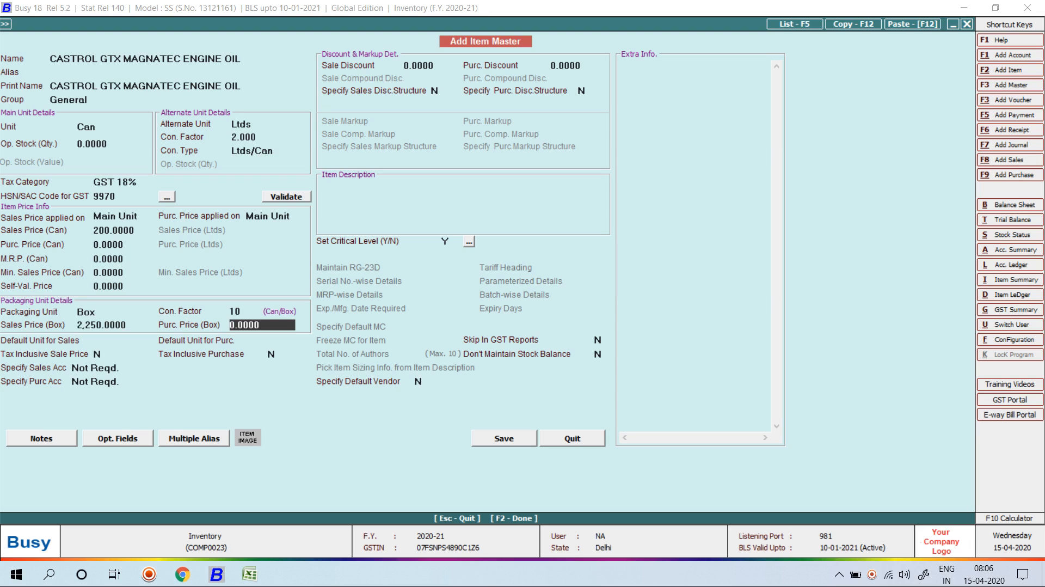
Enter a Can sales price of 375, Can purchase price of 225 and Box purchase price of 2,250.
key("Up")
key("Up")
key("Up")
key("Up")
key("Up")
key("Up")
key("Up")
key("Up")
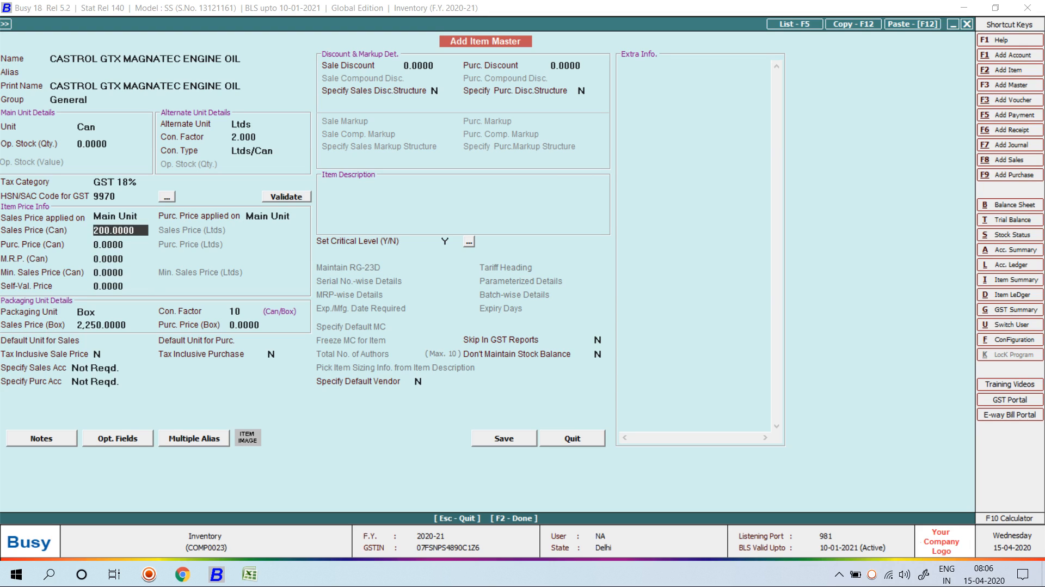
type("375")
key("Return")
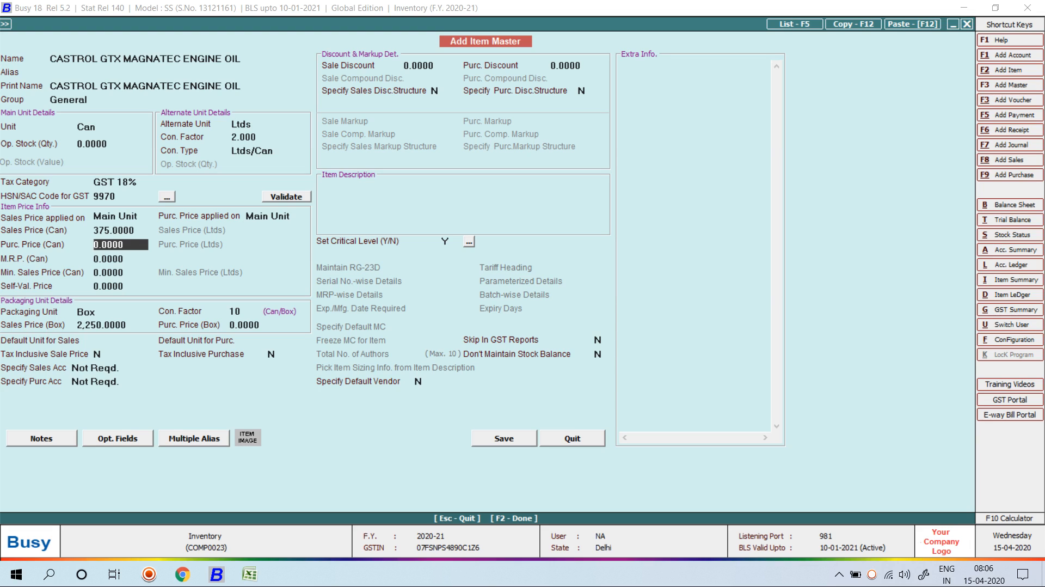
type("225")
key("Return")
key("Return")
key("Return")
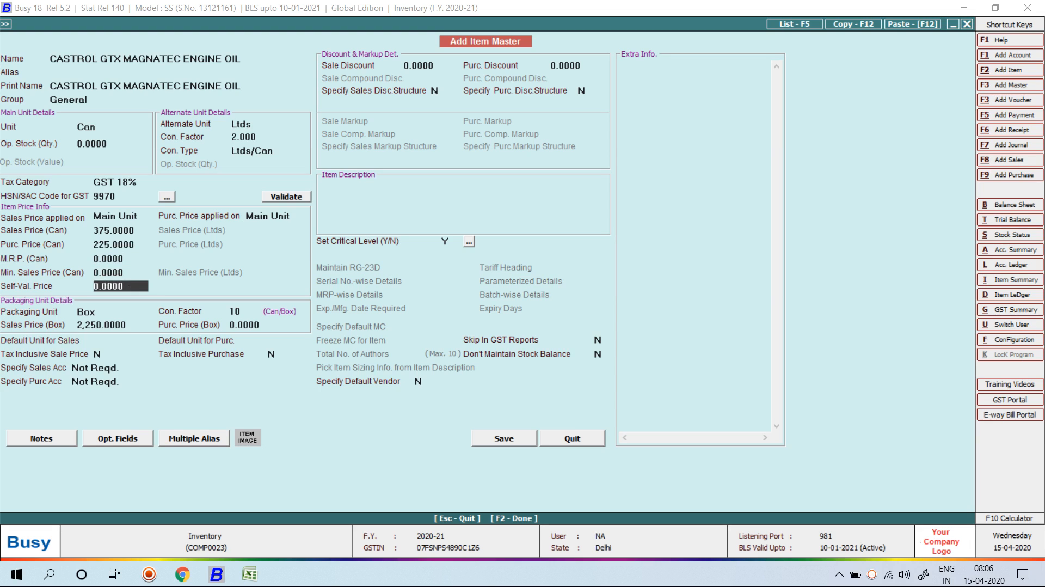
key("Return")
key("Return")
key("Return")
key("Return")
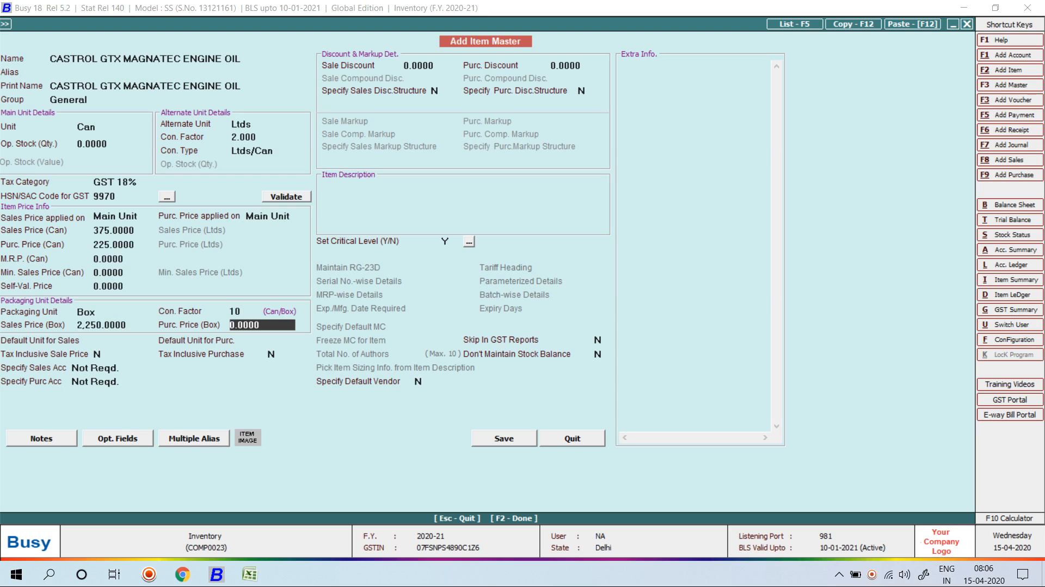
key("Up")
type("0")
key("Return")
type("2,250")
key("Return")
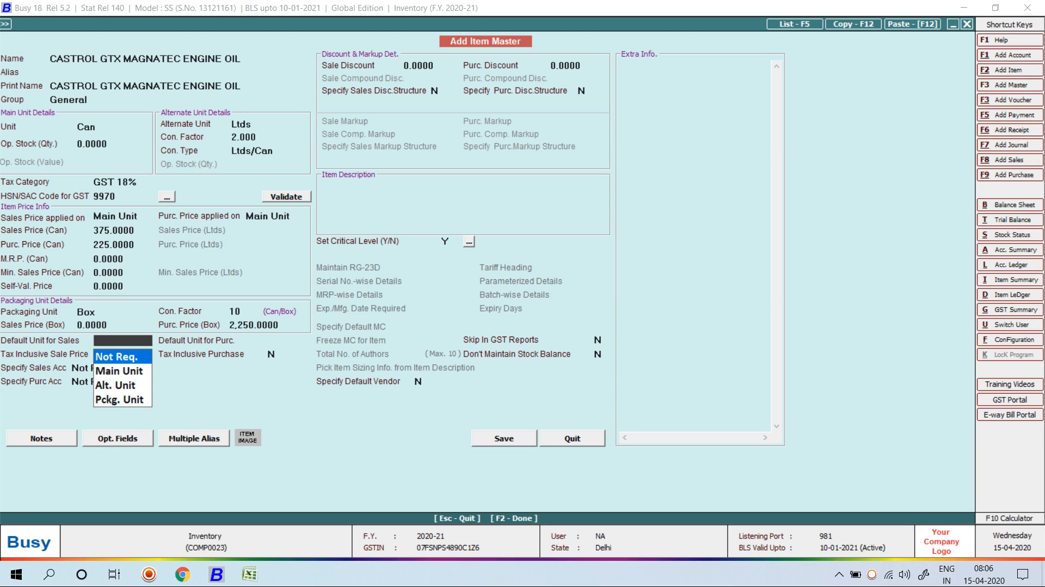
Default sales to the Main Unit and purchases to the Packaging Unit, then save the item.
key("Down")
key("Down")
key("Up")
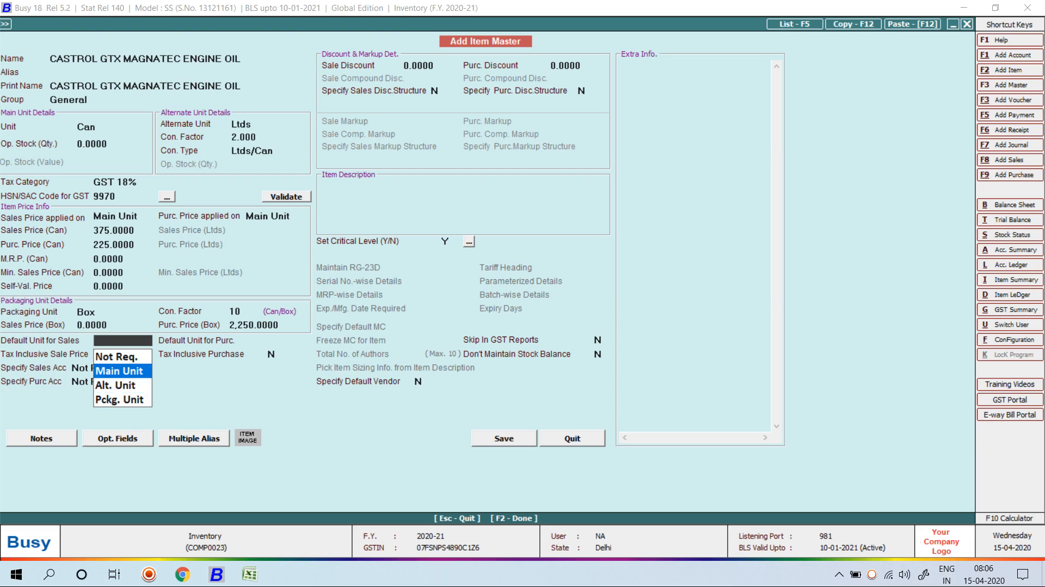
key("Return")
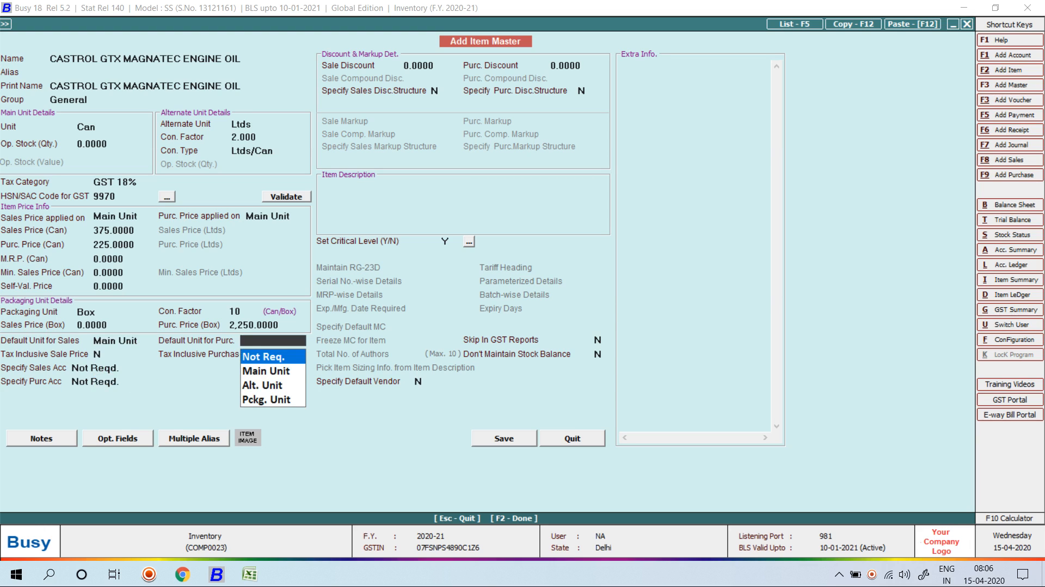
key("Down")
key("Down")
key("Down")
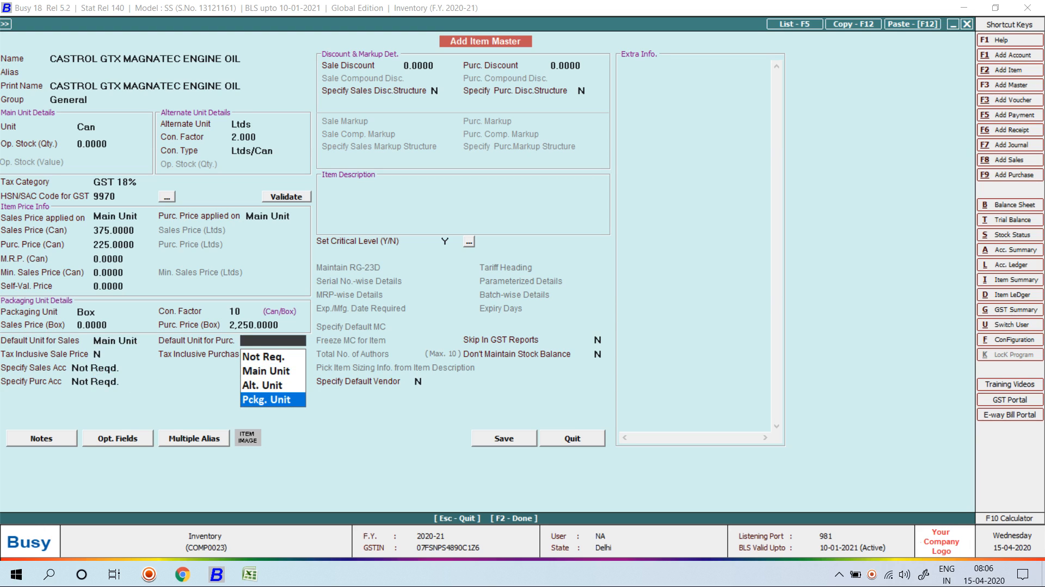
key("Return")
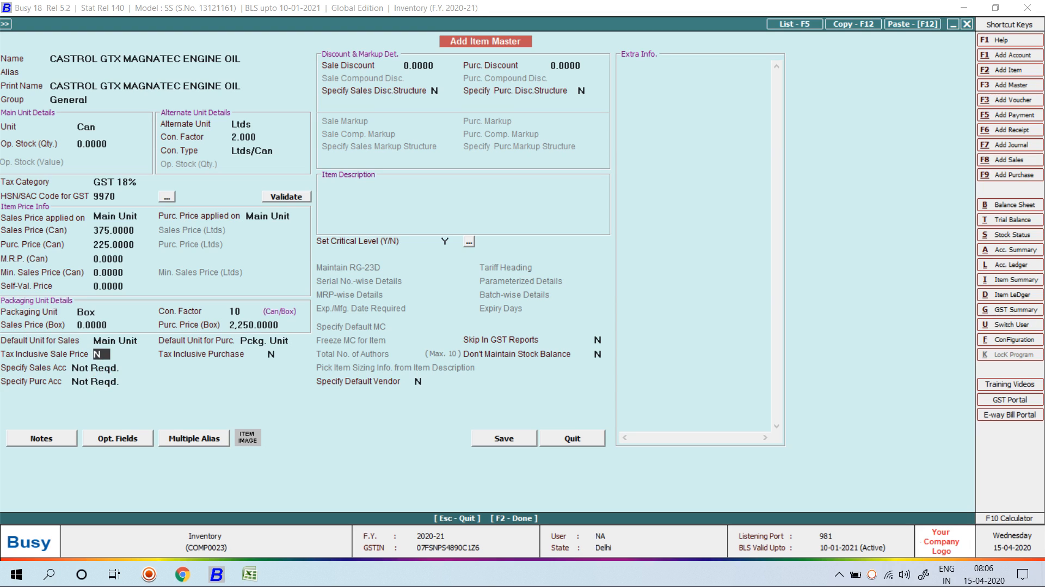
key("F2")
key("Return")
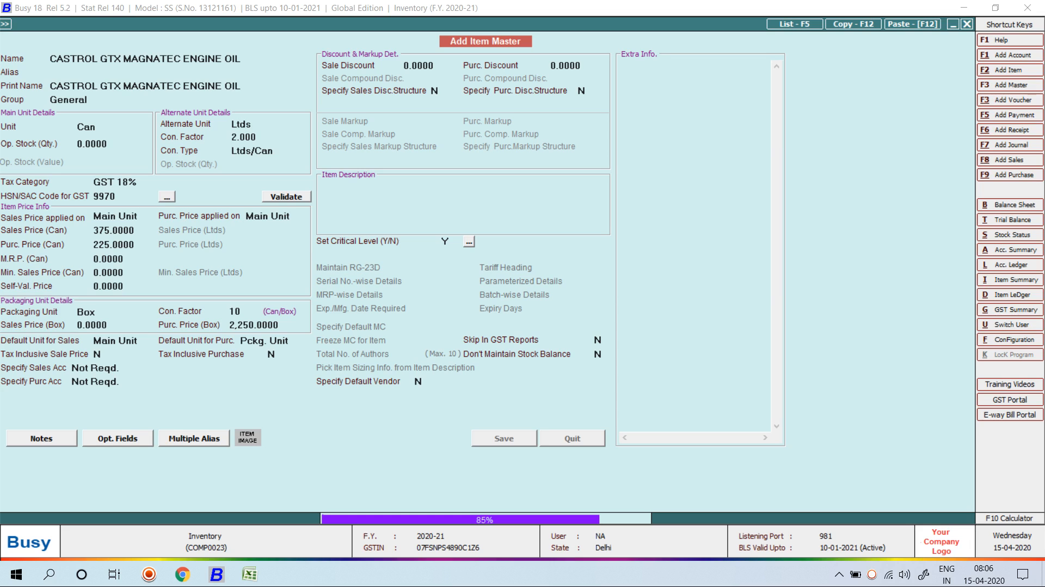
Start a new Main-series purchase voucher, number 126, dated 01-04-2020.
key("Escape")
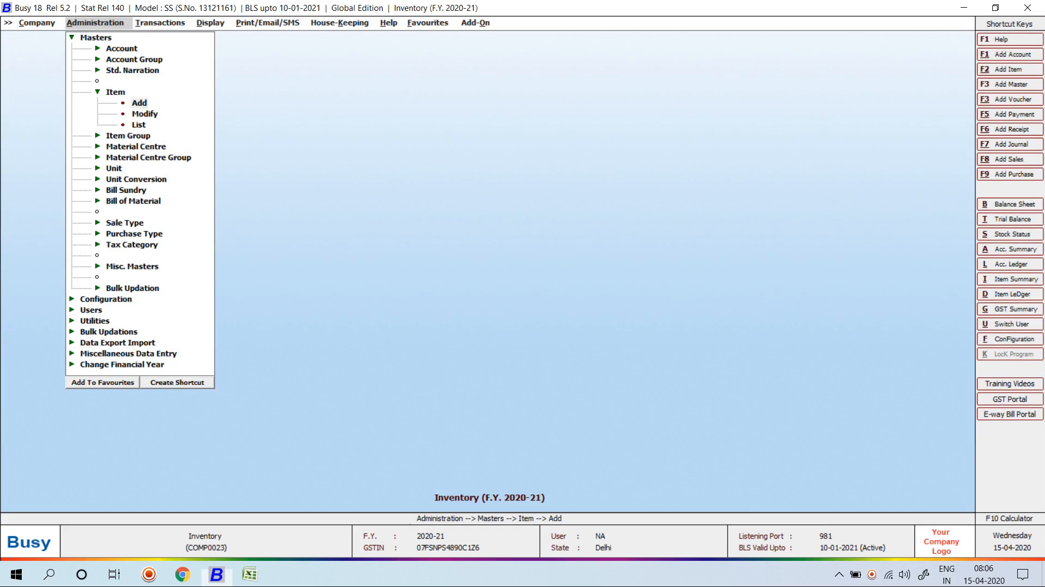
key("Right")
key("Down")
key("Return")
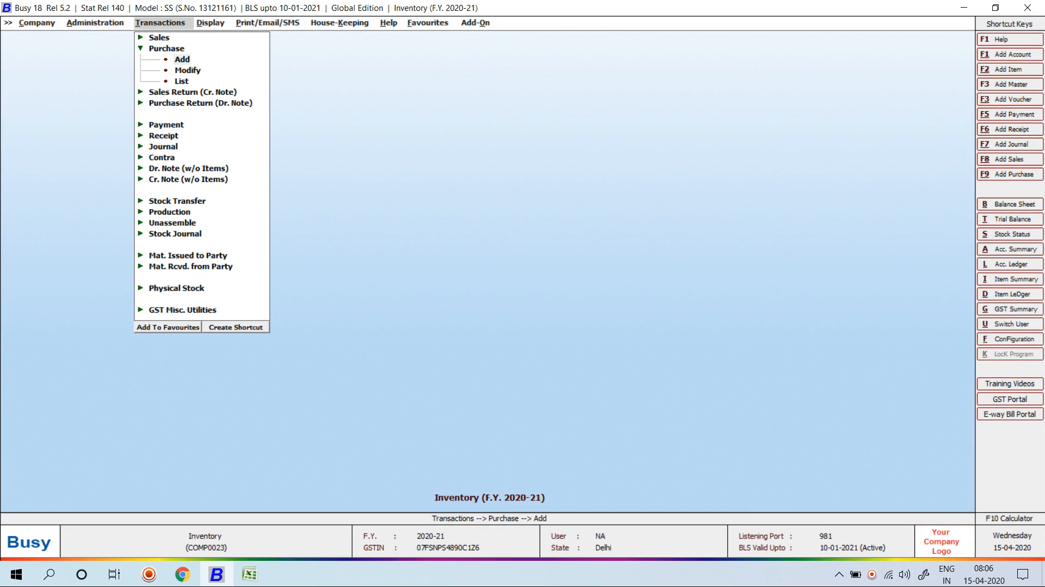
key("Return")
key("Return")
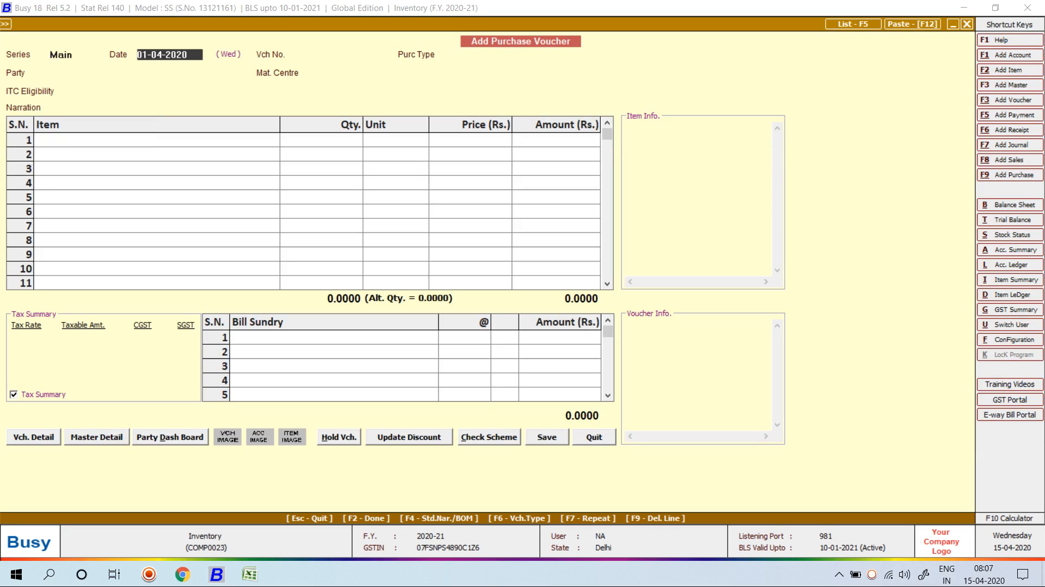
key("Return")
type("126")
key("Return")
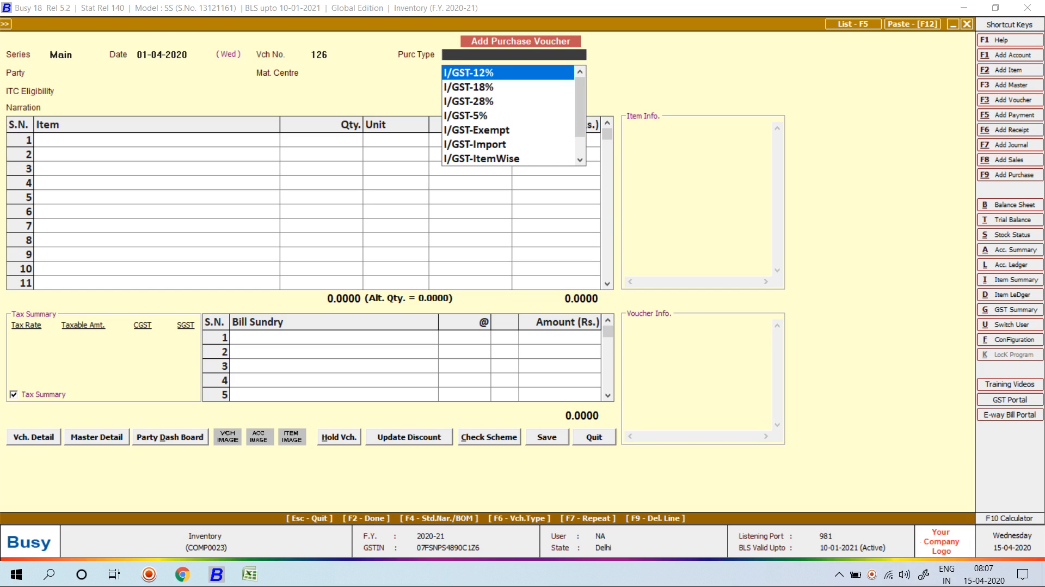
Set the purchase type to L/GST-ItemWise with Cash as the party.
type("item")
key("Down")
key("Return")
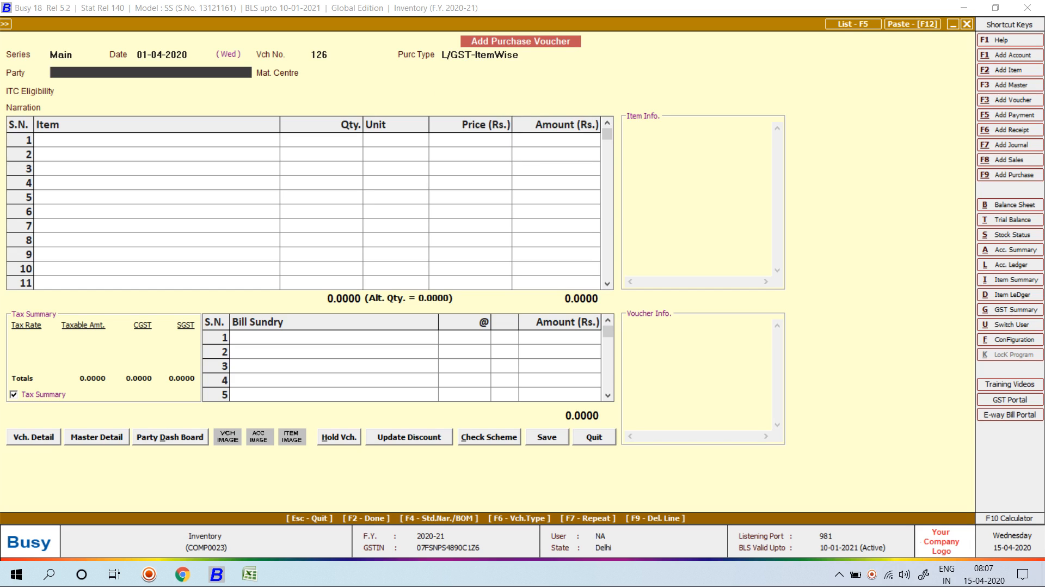
key("Return")
key("Return")
key("Return")
key("Return")
key("alt+f1")
Name the new account SS SOFTWARE AND SERVICES under the Sundry Creditors group.
type("SS")
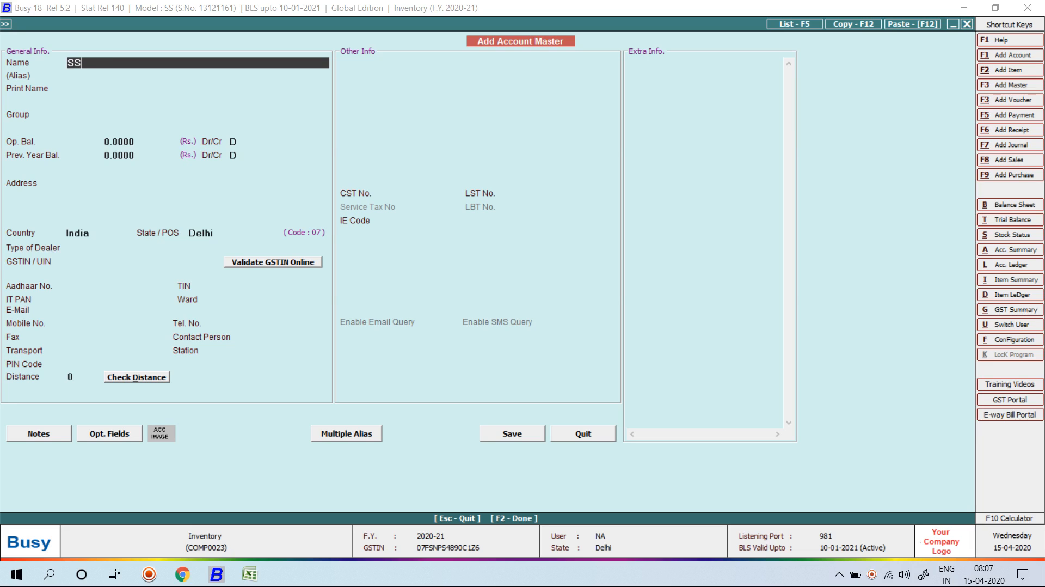
type(" SOFTWARE ")
type("AND")
type("RVICES")
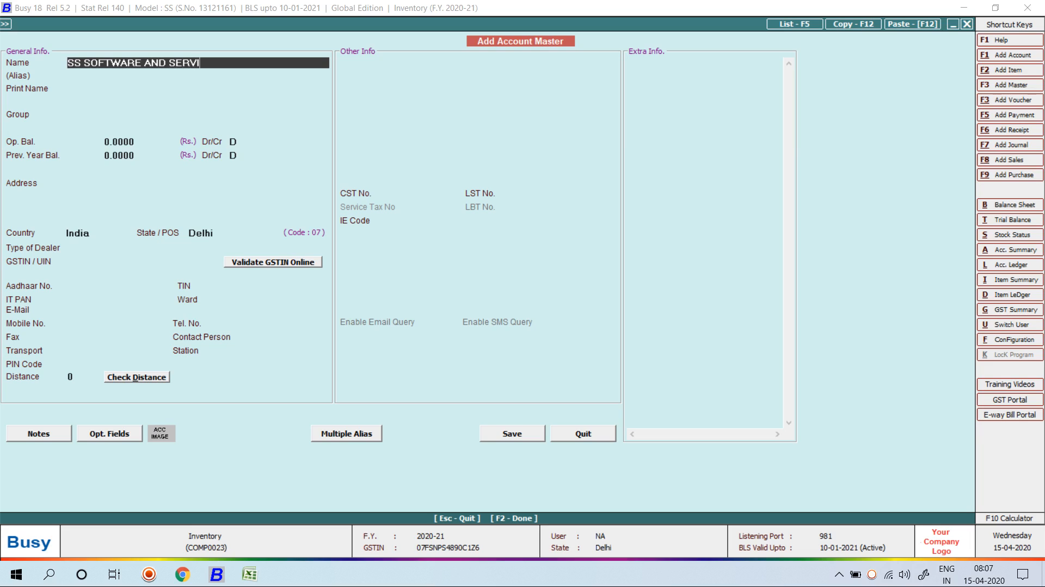
key("Return")
key("Return")
type("SUN")
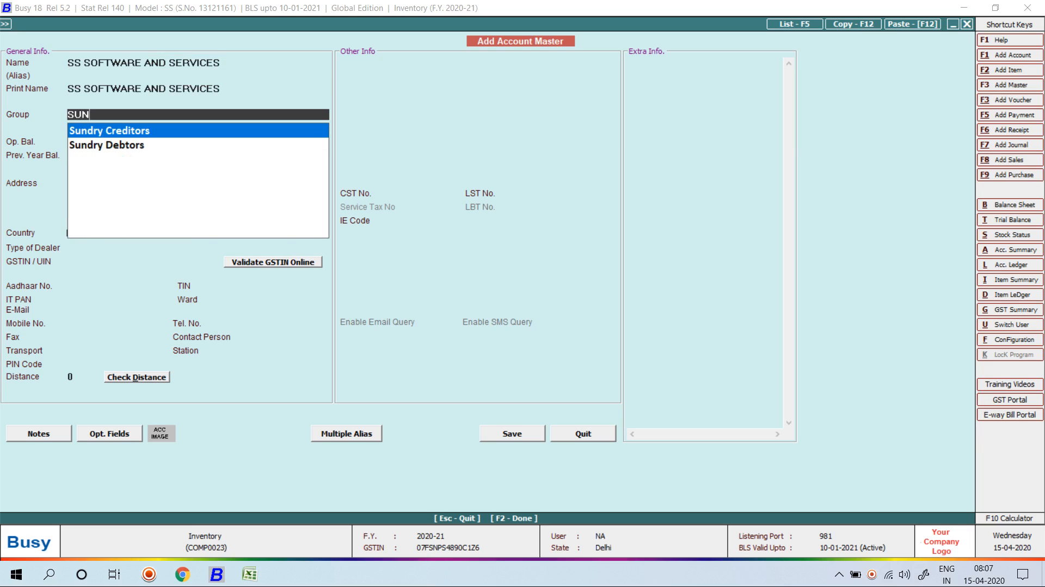
key("Return")
Make it a registered dealer with the supplier's GSTIN, Bill by Bill set to N, and save it.
key("Return")
key("Return")
key("Return")
key("Return")
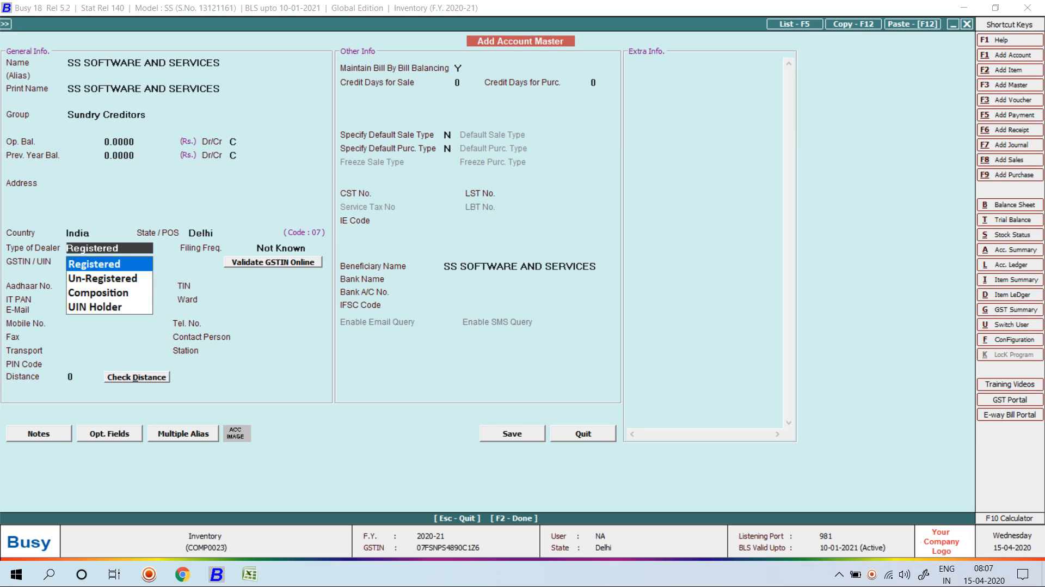
key("Return")
key("Return")
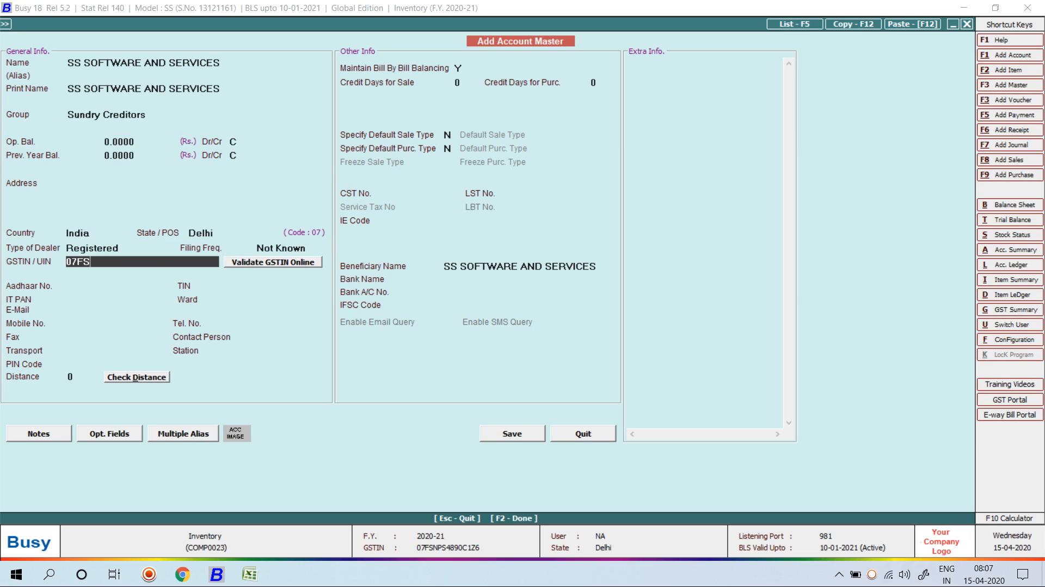
key("Return")
key("Left")
key("Return")
key("Return")
key("Return")
key("Return")
key("Return")
key("Return")
key("Return")
key("Return")
key("Return")
key("Return")
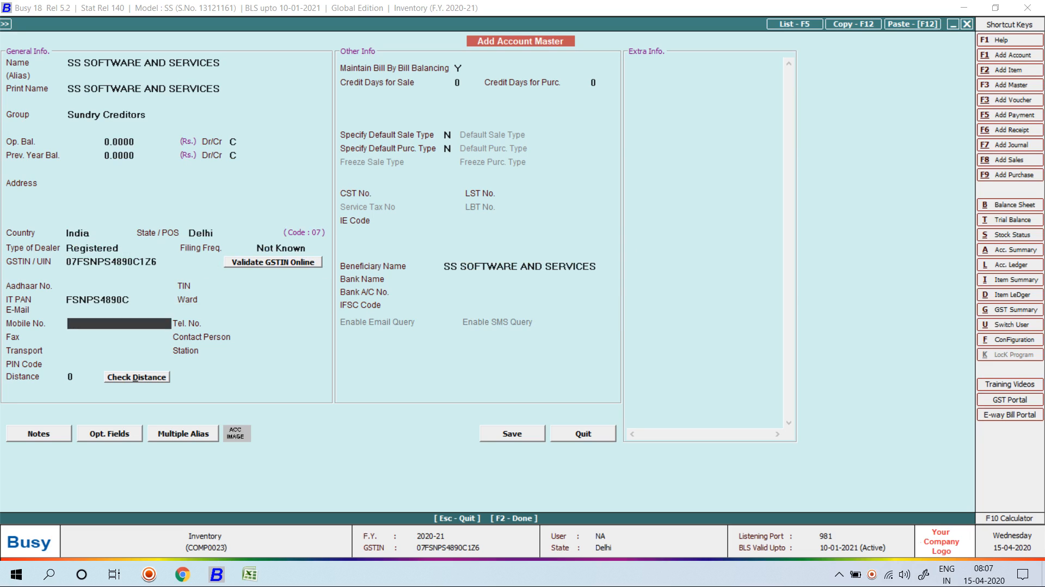
key("n")
key("F2")
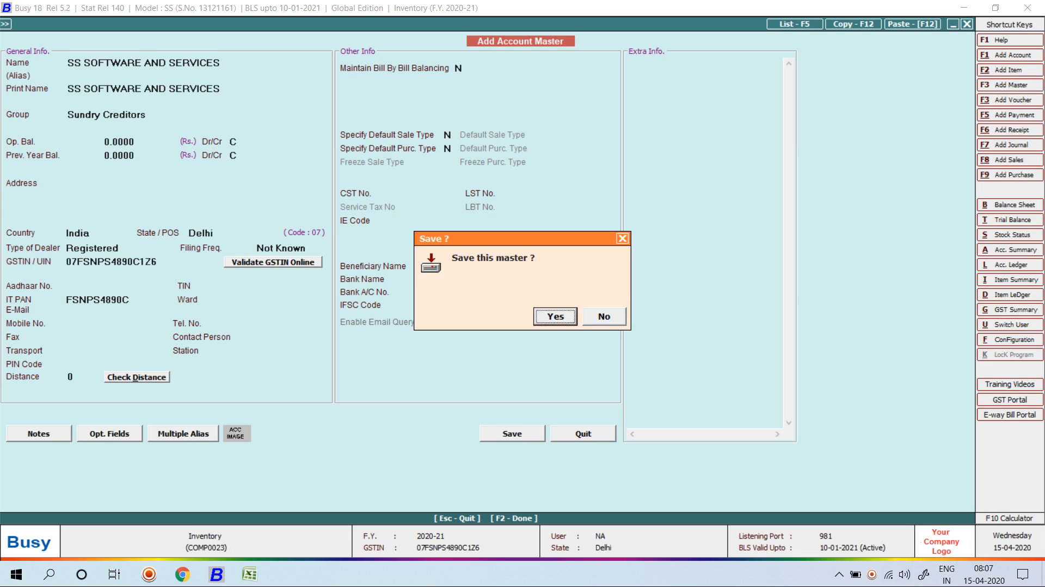
key("Return")
key("Return")
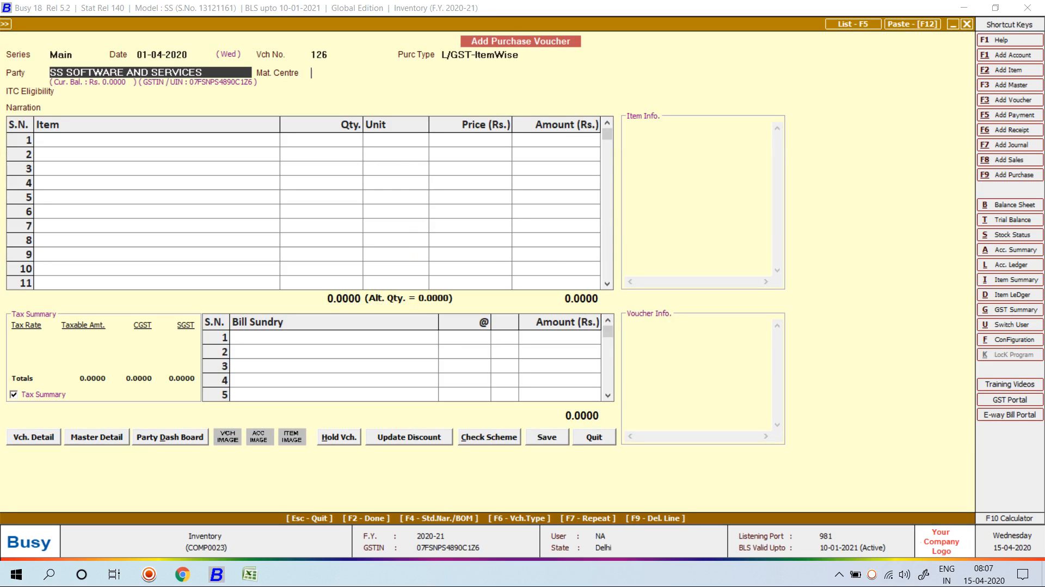
Confirm the supplier as party and enter 10 boxes of Castrol oil (200 Ltds).
key("Return")
key("Left")
key("Return")
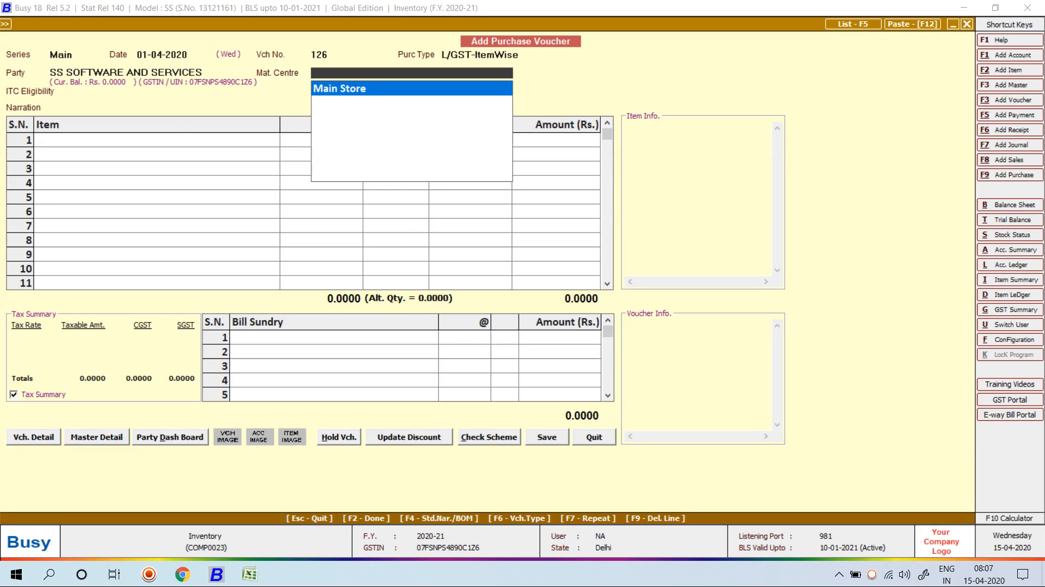
key("Return")
key("Return")
key("Return")
key("Return")
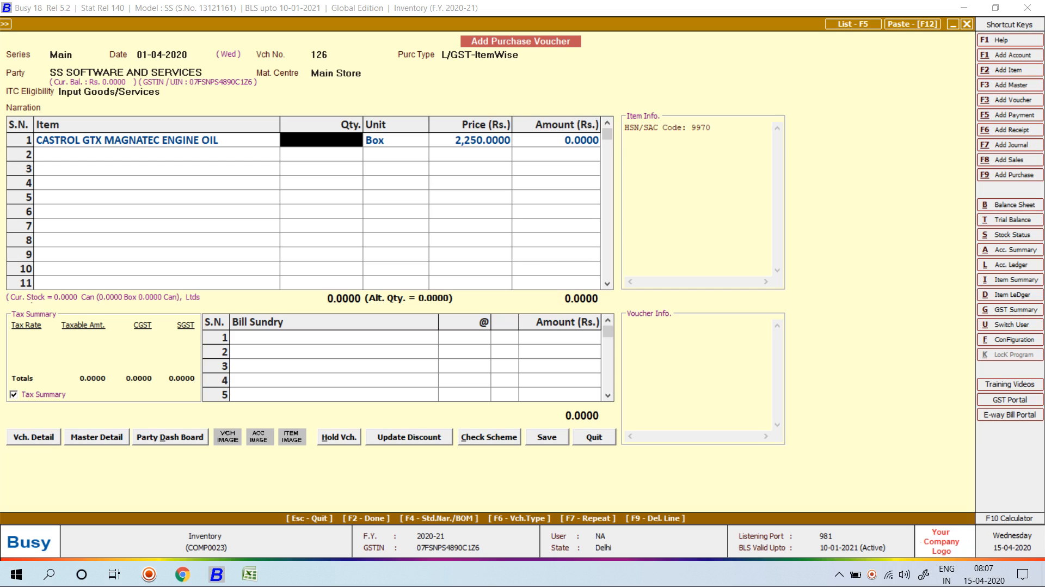
type("10")
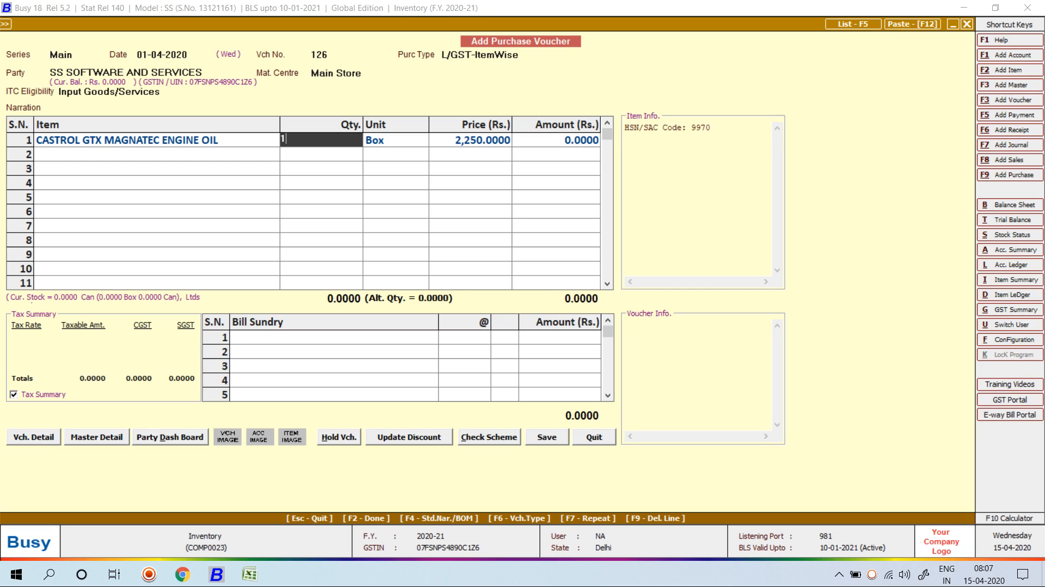
key("Return")
key("Return")
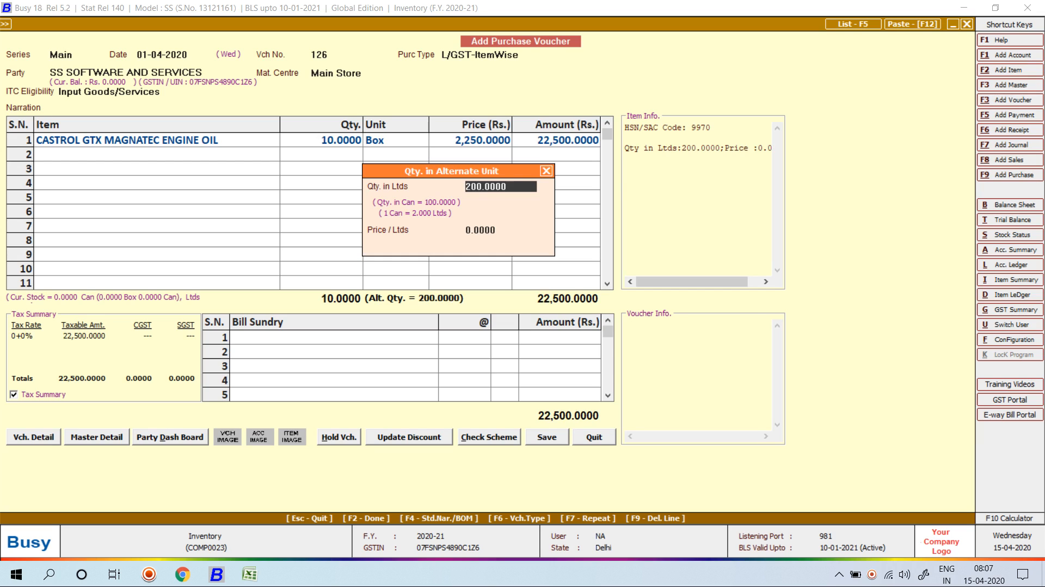
key("Return")
Accept the 2,250 box price, finish the voucher at 26,550 with GST, and save it.
key("Return")
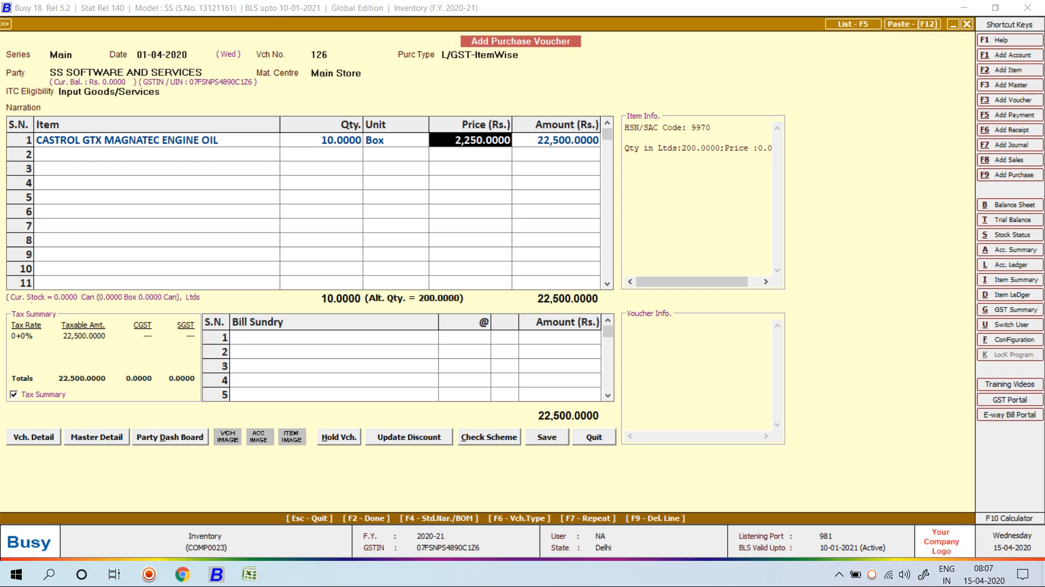
key("Return")
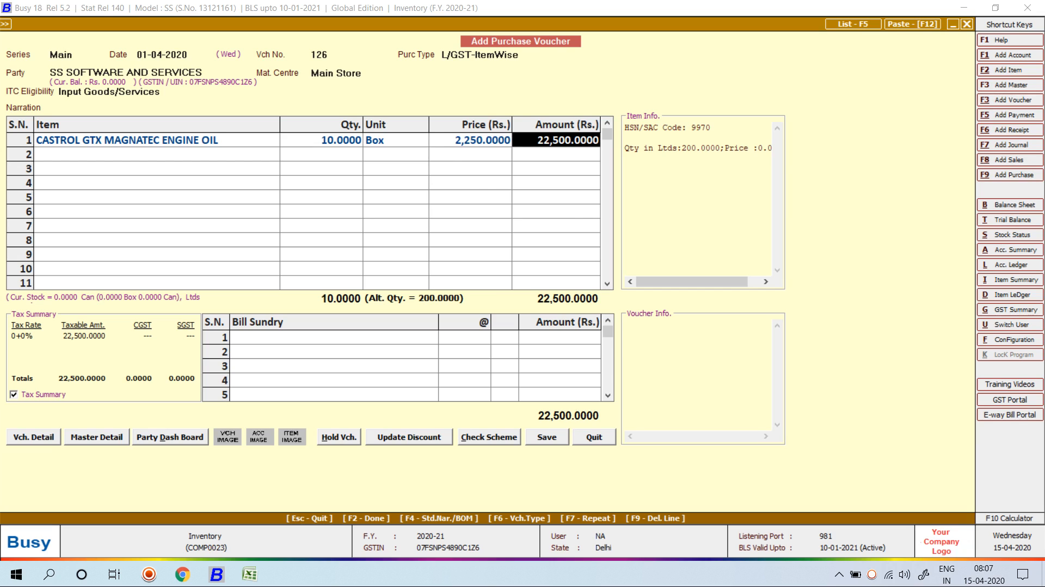
key("Return")
key("Return")
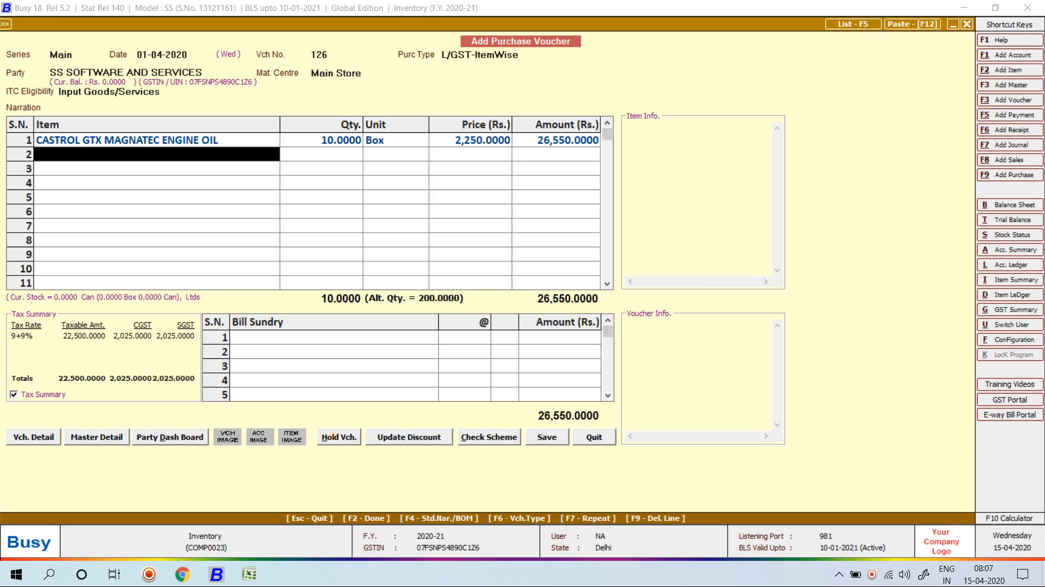
key("Return")
key("Return")
key("Left")
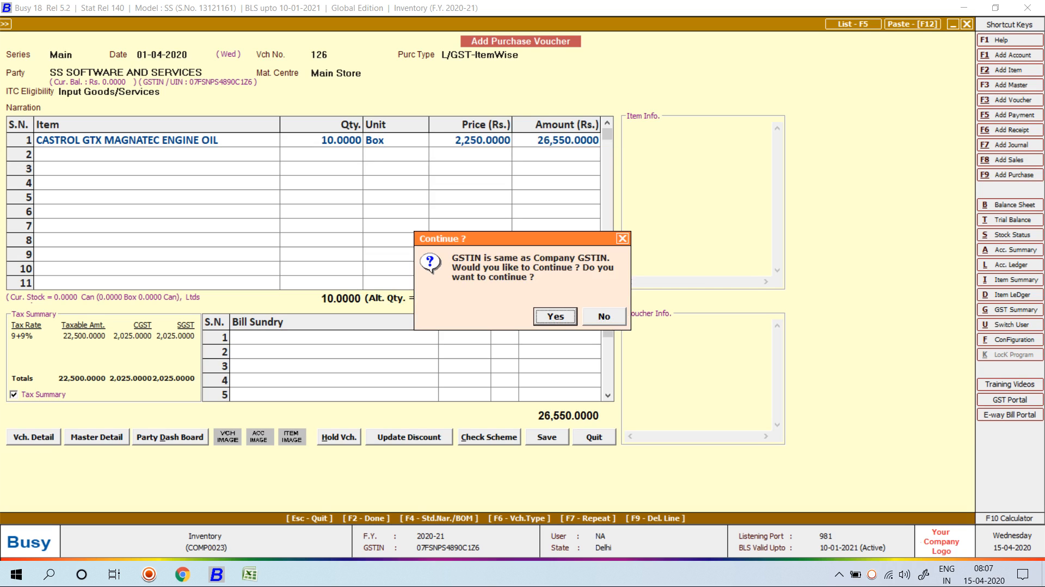
key("Return")
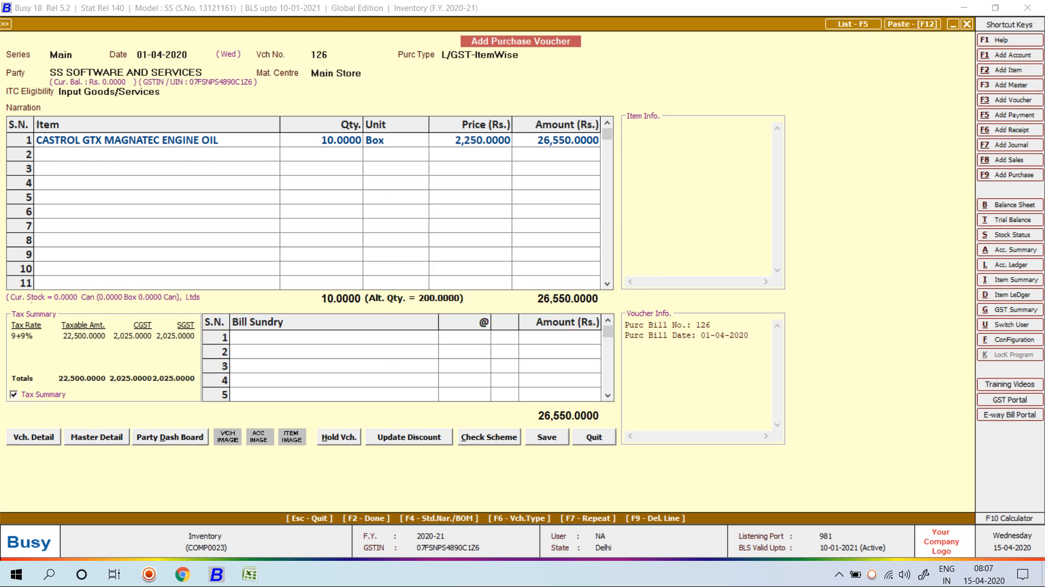
key("Escape")
Start a Main-series sales voucher dated 20-04-2020, type L/GST-ItemWise, with Cash as the party.
key("Up")
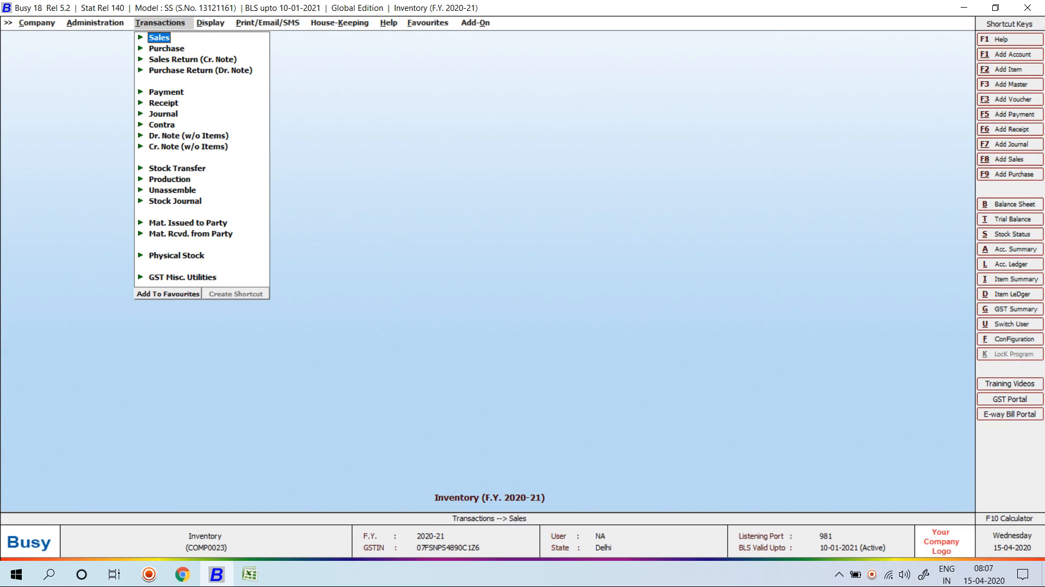
key("Return")
key("Return")
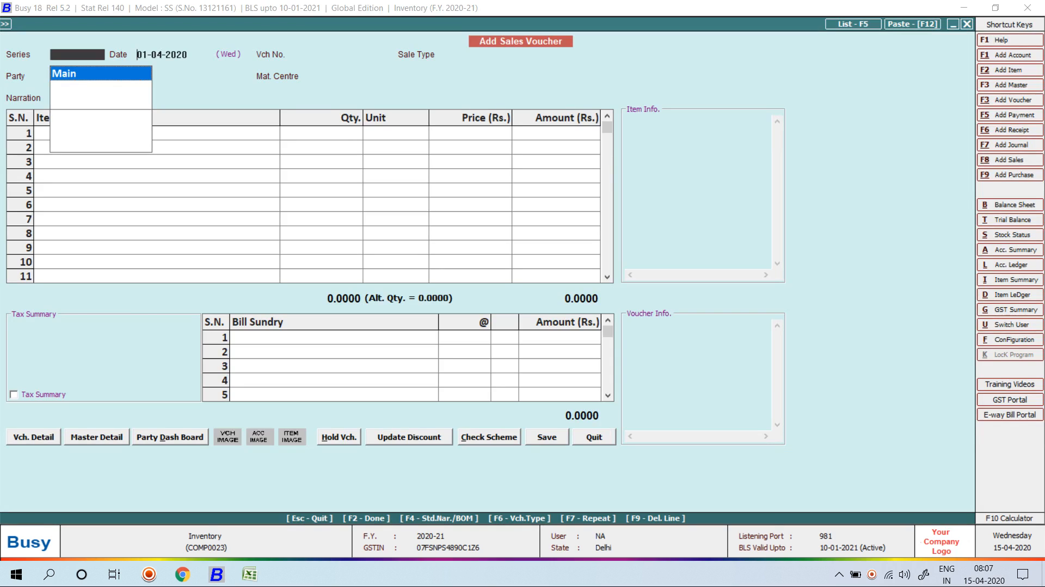
key("Return")
type("20-04")
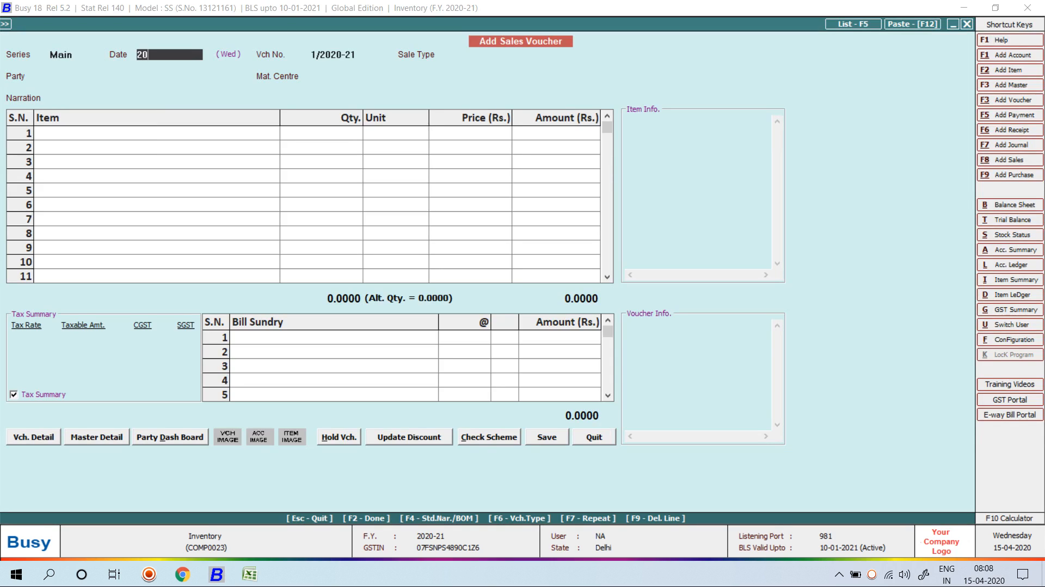
key("Return")
type("ITE")
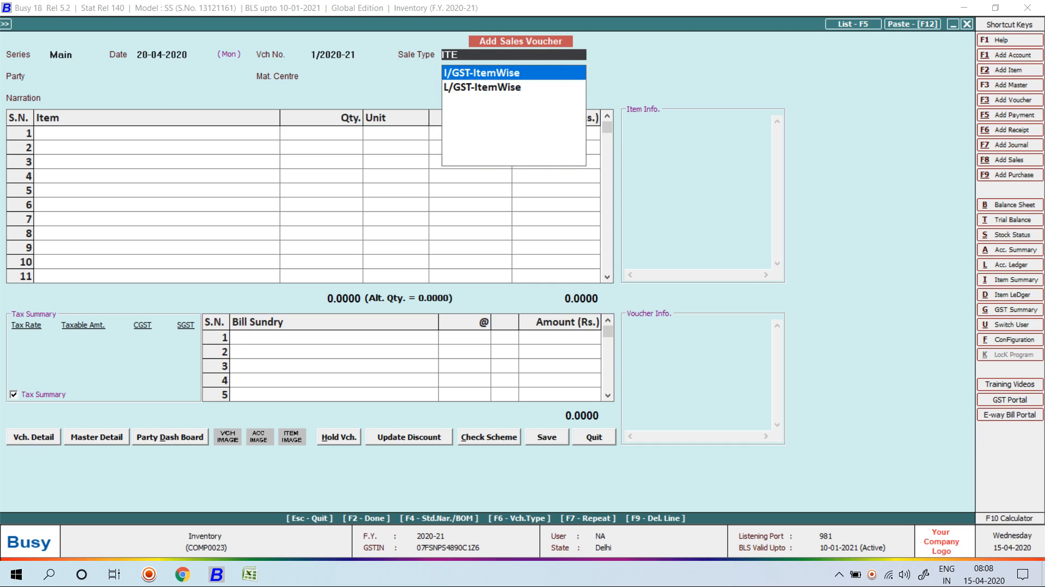
key("Down")
key("Return")
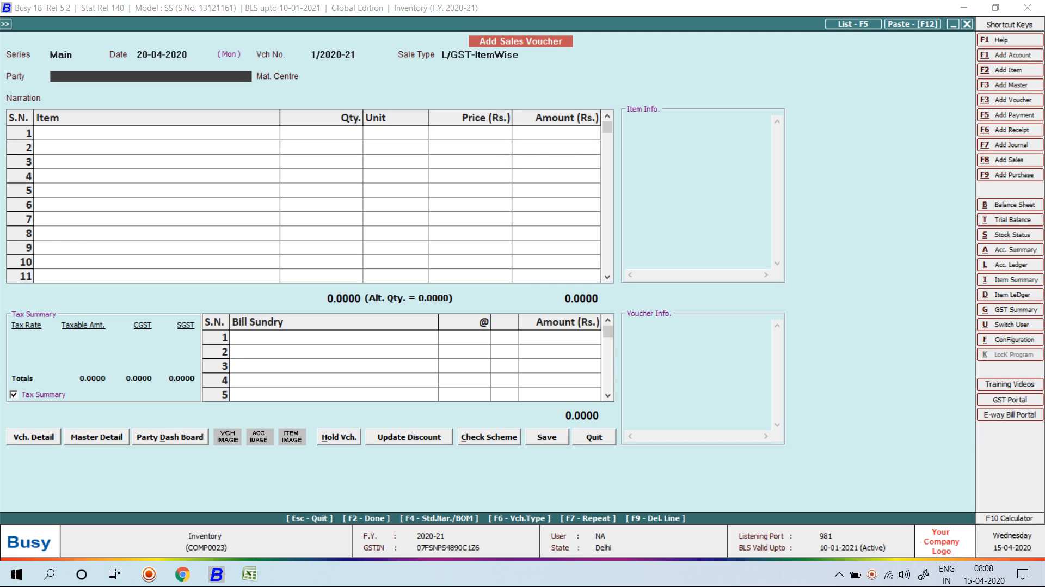
key("Return")
Add 1 Can (2 Ltds) of CASTROL GTX MAGNATEC ENGINE OIL at 375 from Main Store.
key("Return")
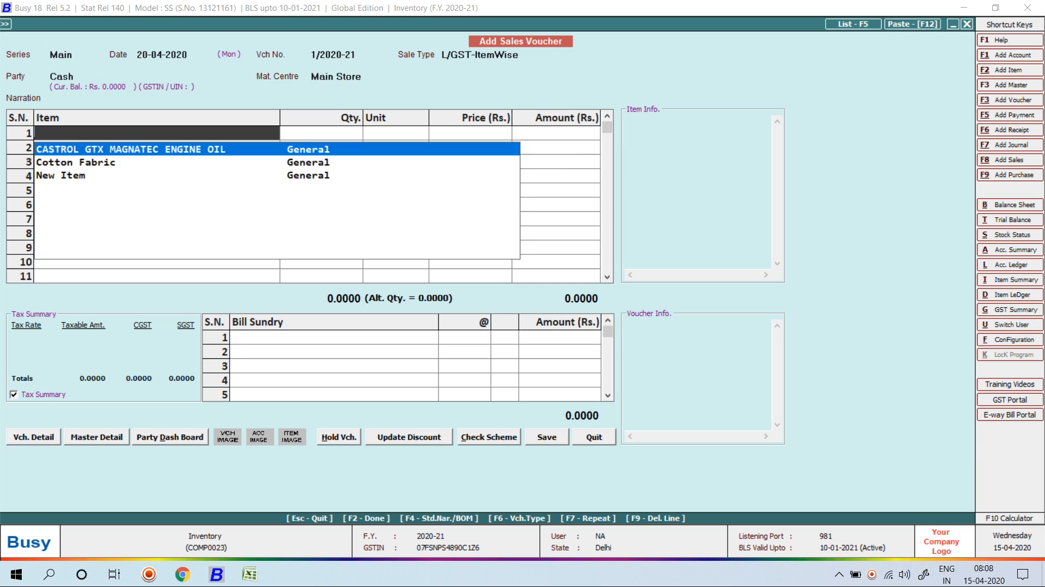
key("Return")
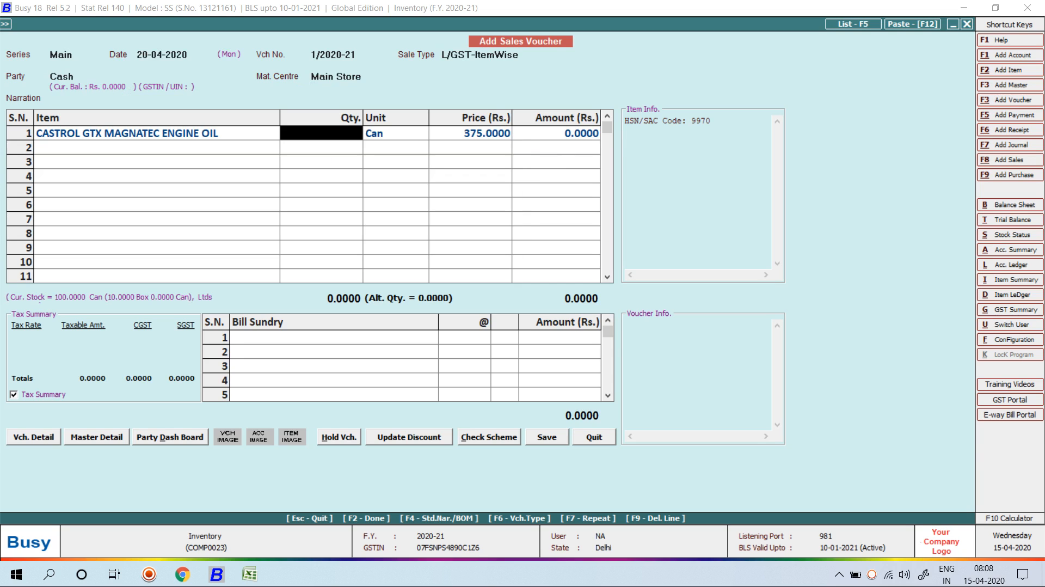
type("1")
key("Return")
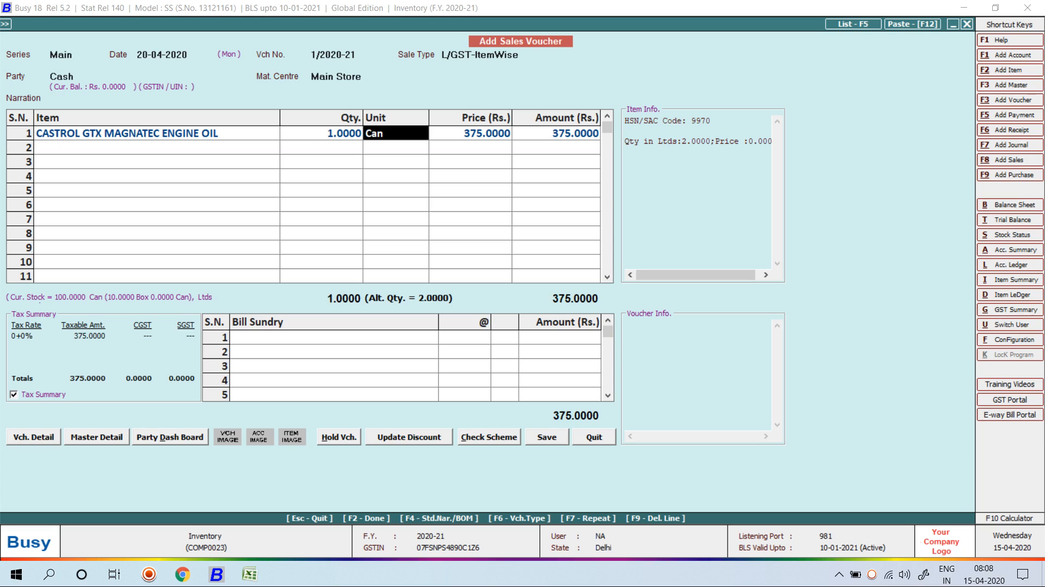
key("Return")
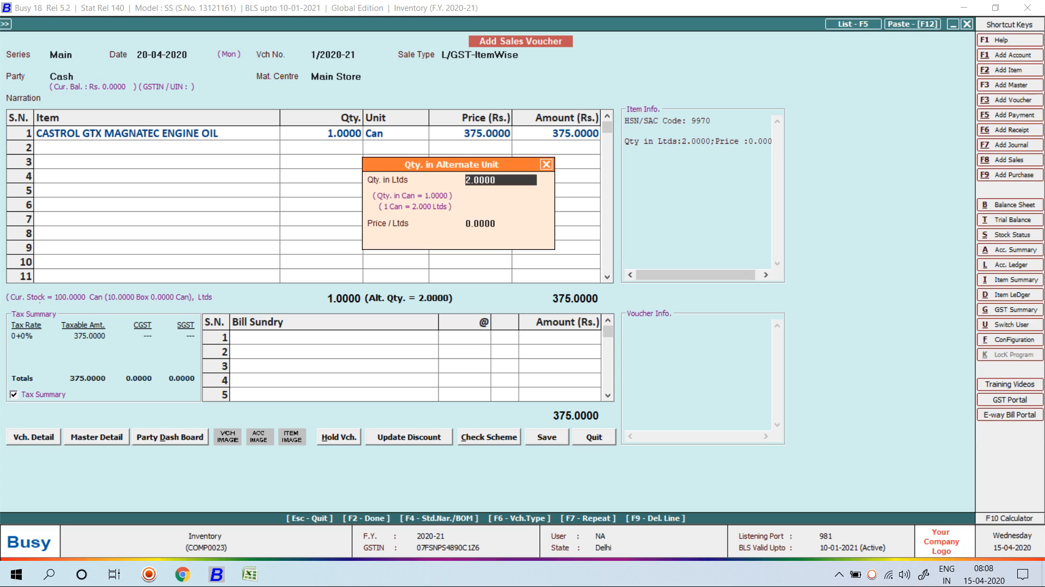
key("Return")
key("Return")
key("Return")
key("Return")
key("Return")
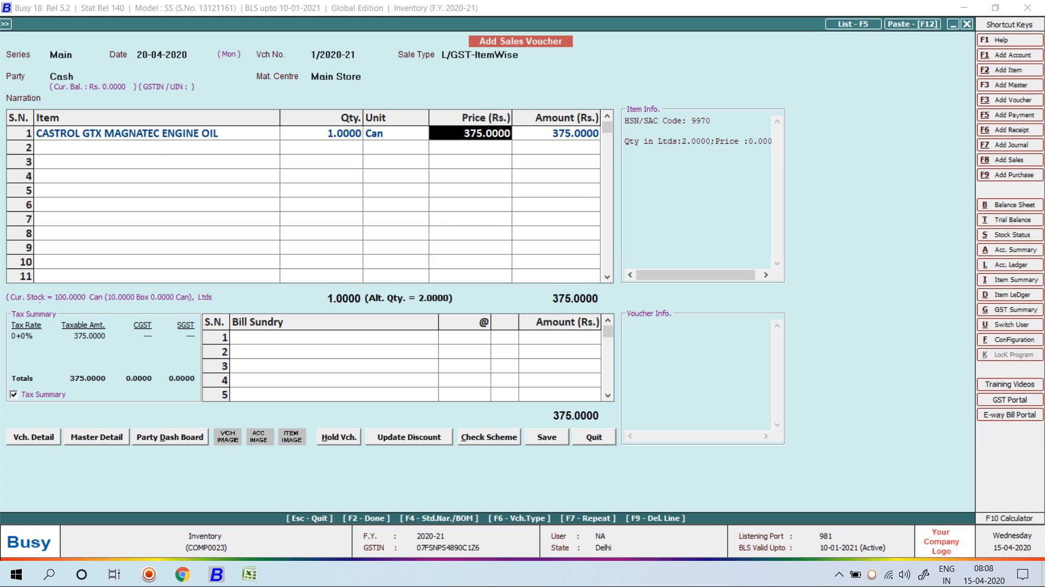
key("Return")
key("Return")
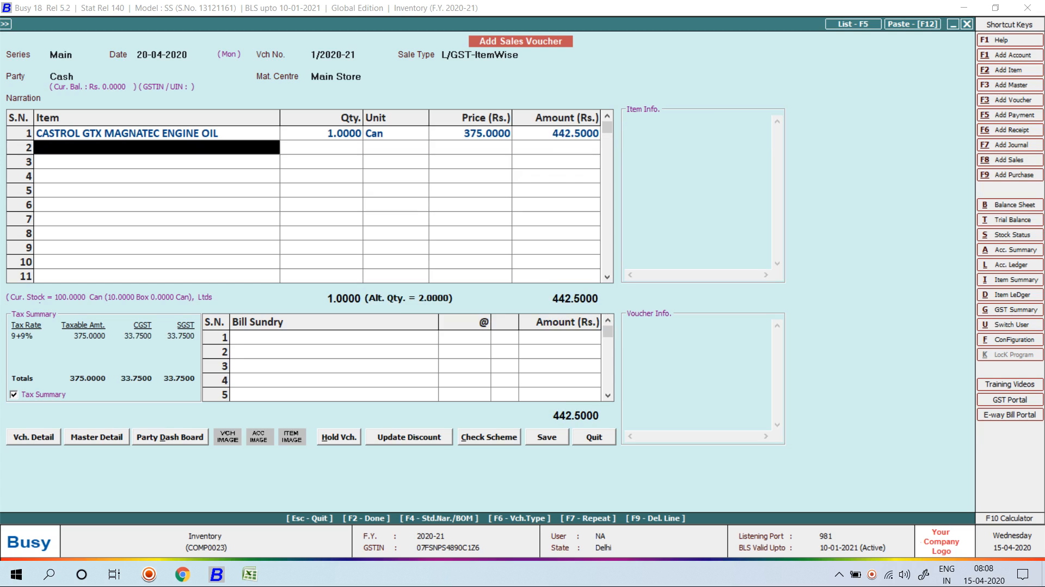
key("BackSpace")
key("BackSpace")
key("BackSpace")
Finish the sale at 442.50 with GST and save it without printing.
key("Return")
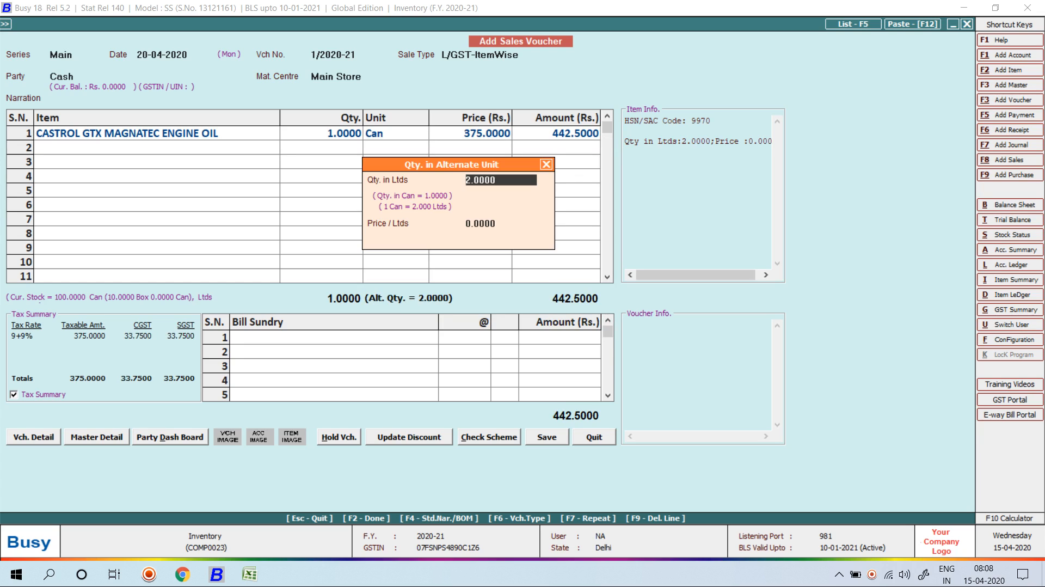
key("Return")
key("Return")
key("Return")
key("Return")
key("Return")
key("Return")
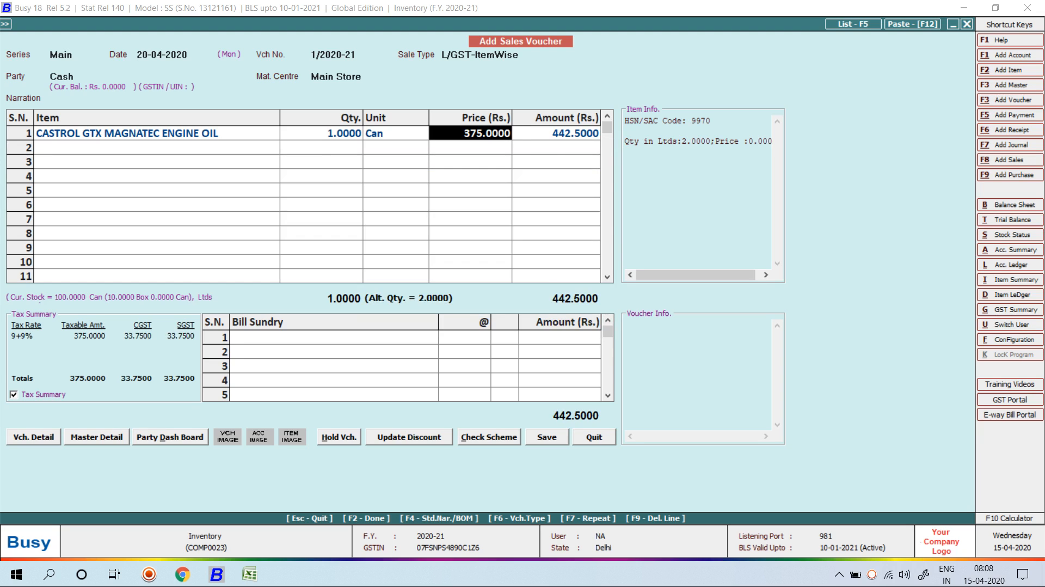
key("Return")
key("Return")
key("Return")
key("Return")
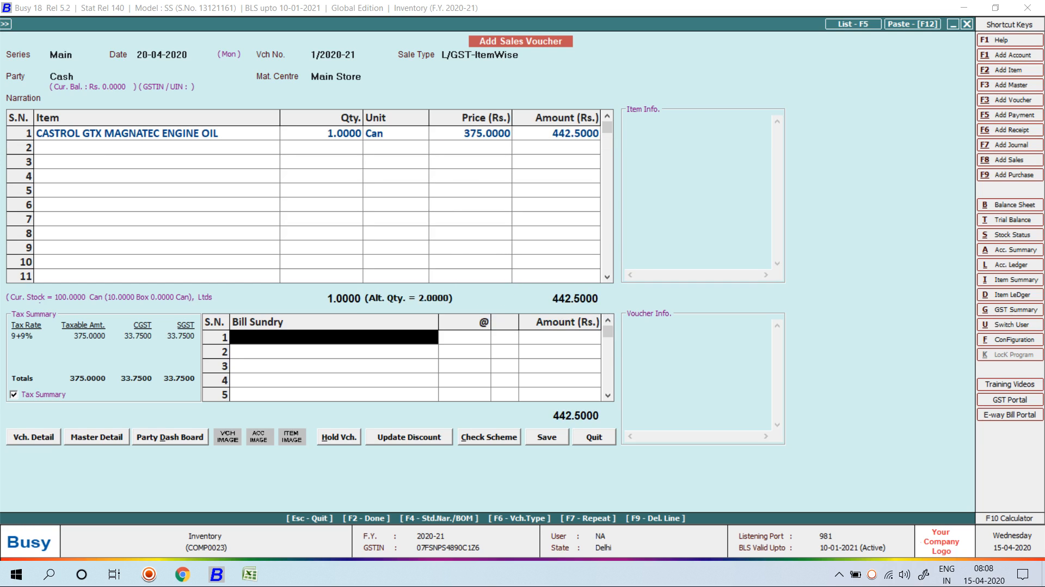
key("Return")
key("Return")
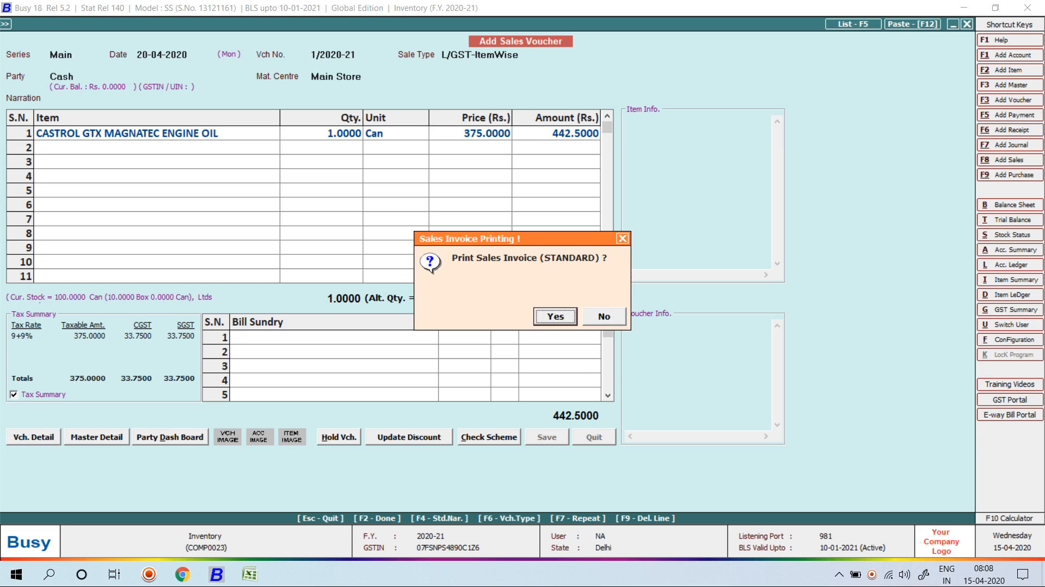
key("Right")
key("Return")
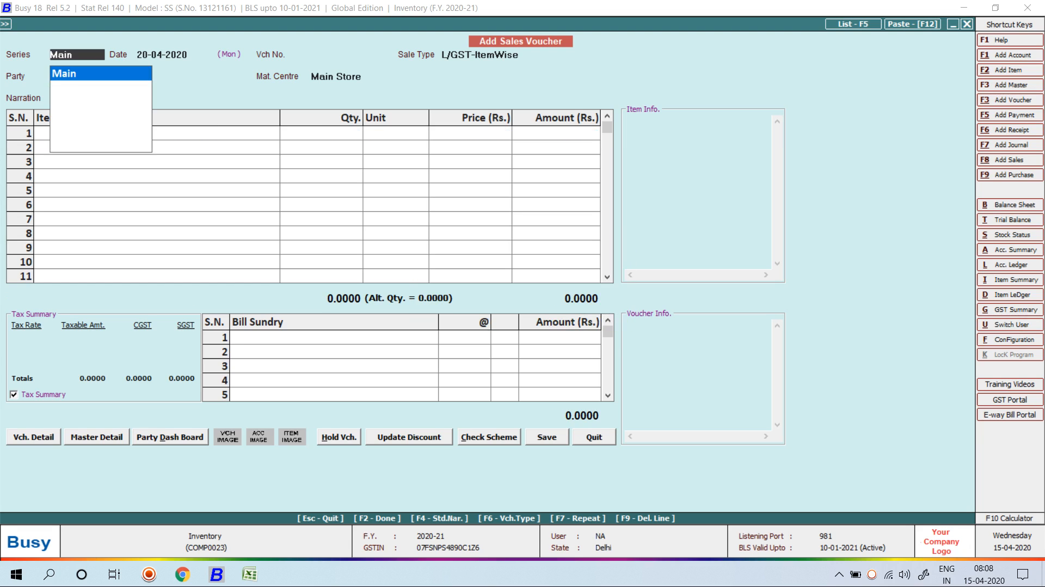
View the CASTROL GTX April monthly summary in both units (99 Can, 198 Ltds), then exit to the main menu.
key("alt+i")
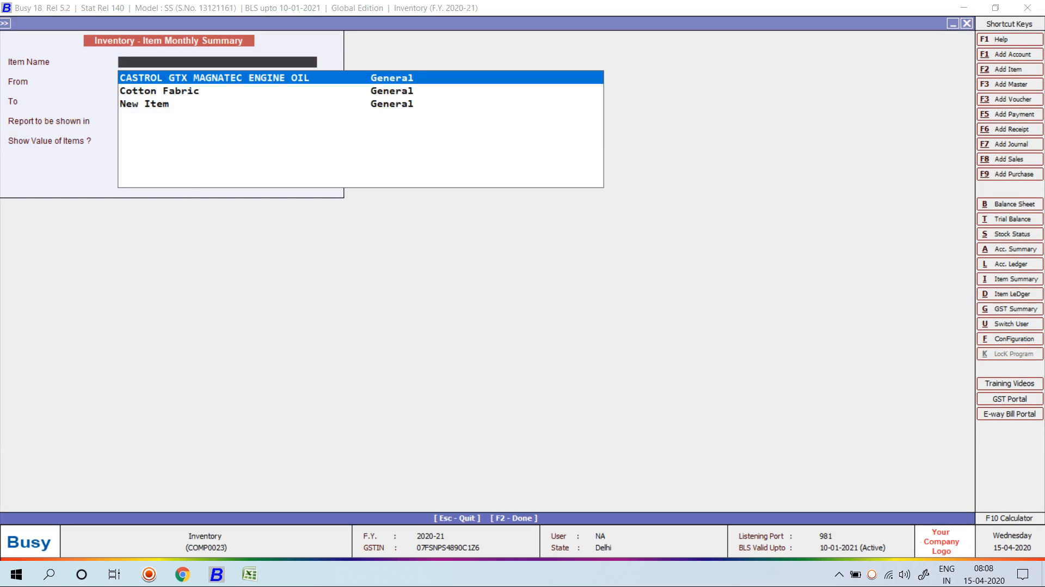
key("Return")
key("Return")
key("Return")
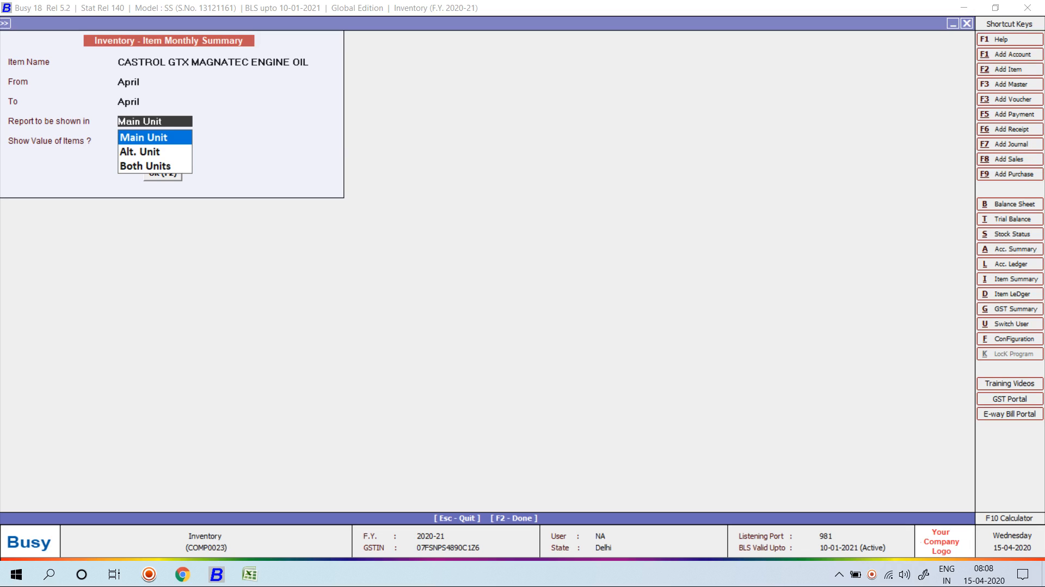
key("Down")
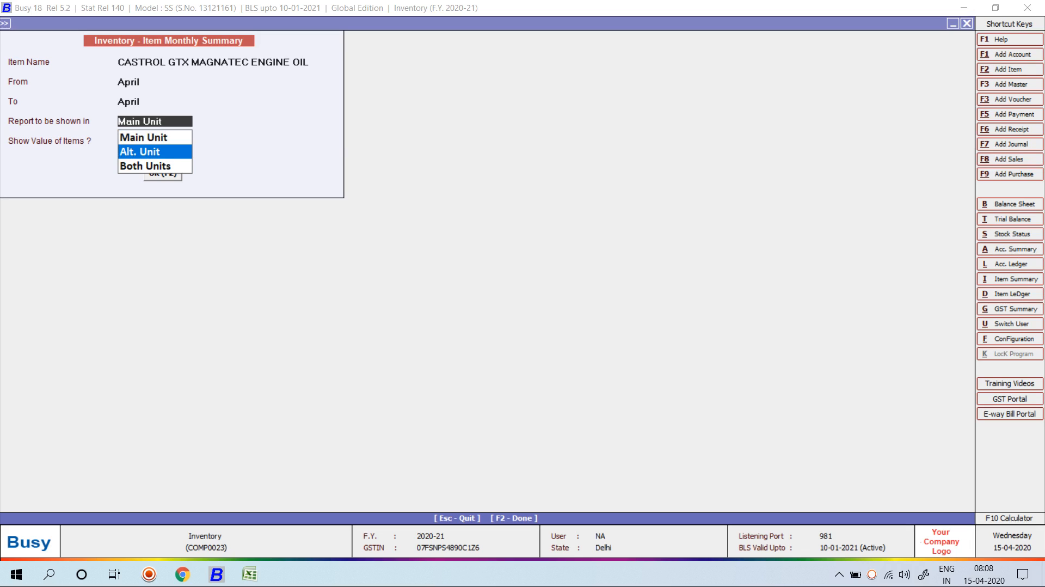
key("Down")
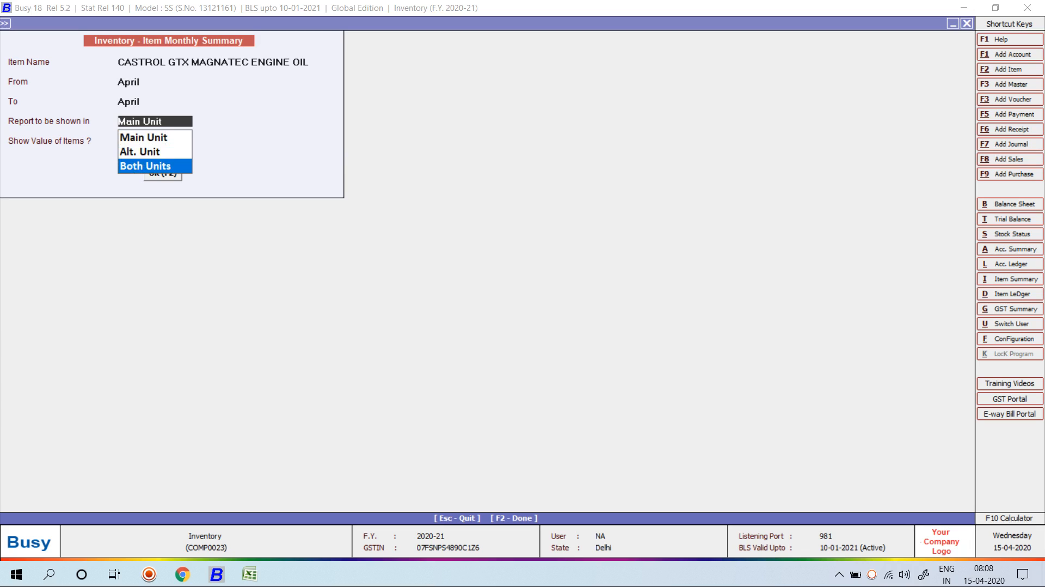
key("Return")
key("Return")
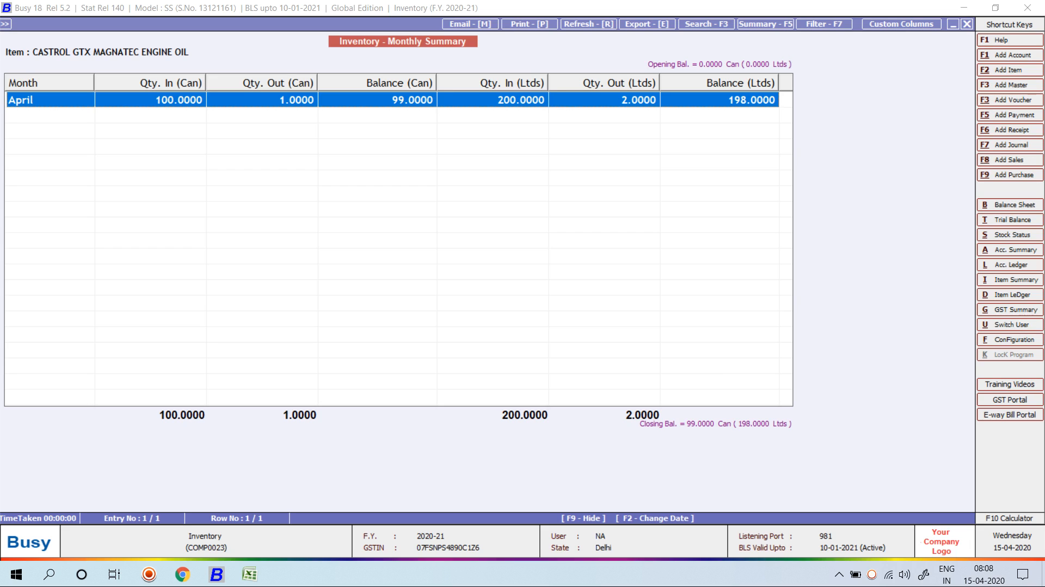
key("Escape")
key("Escape")
key("Escape")
key("Escape")
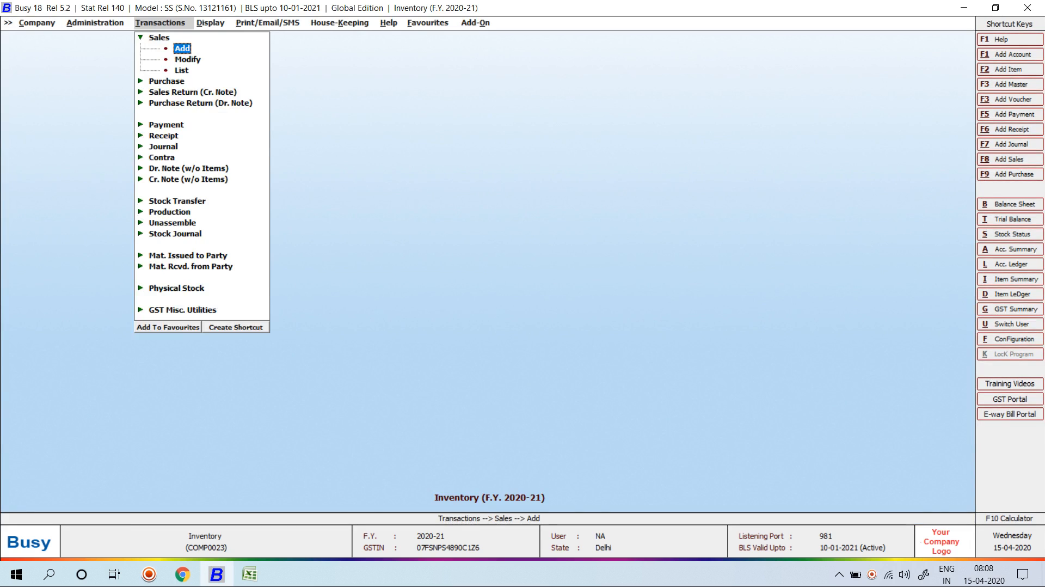
key("Escape")
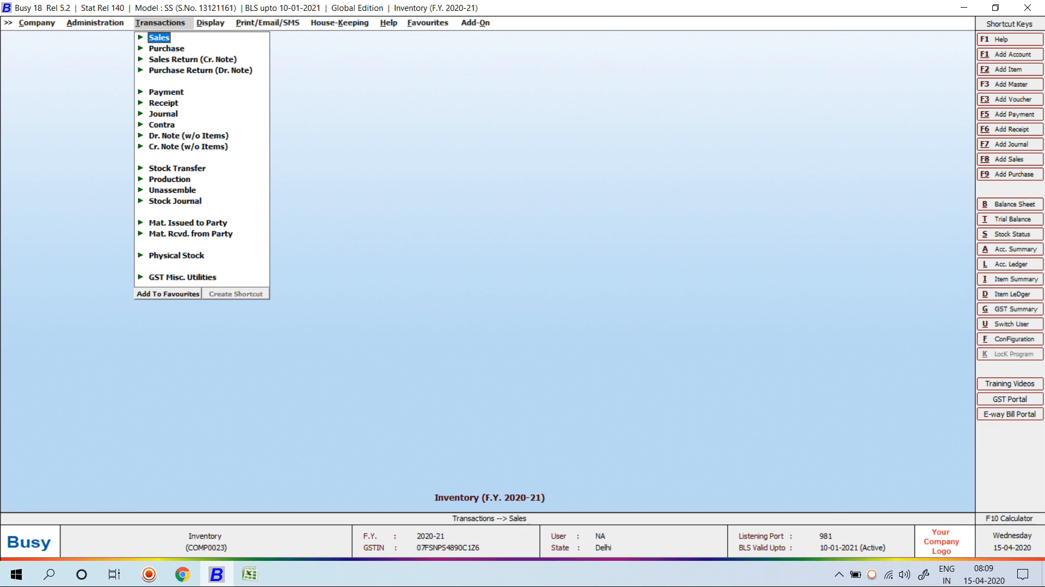
View an existing item's details in Modify Item and close it without changes.
key("Left")
key("Right")
key("Down")
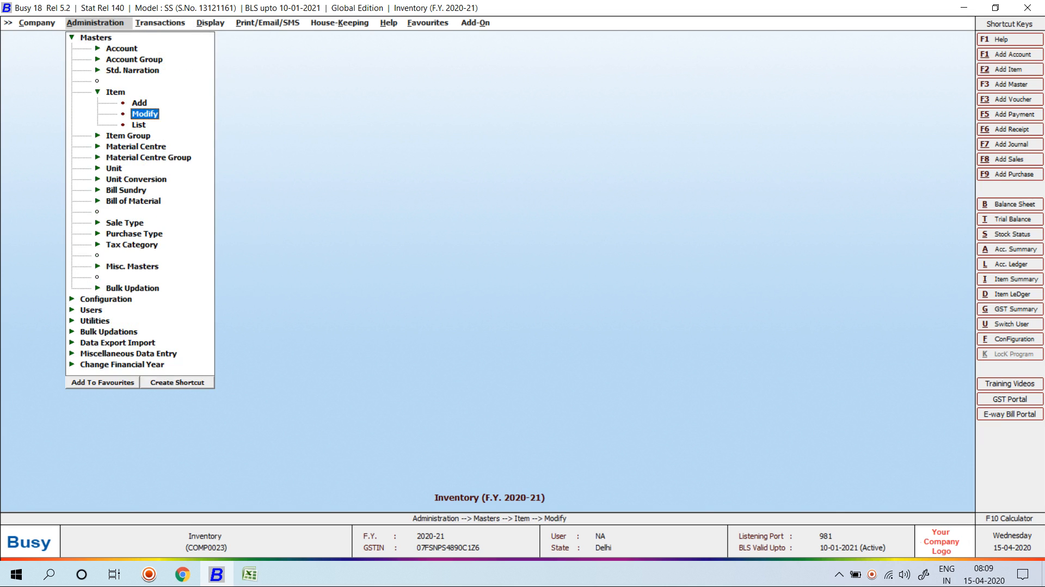
key("Return")
key("Return")
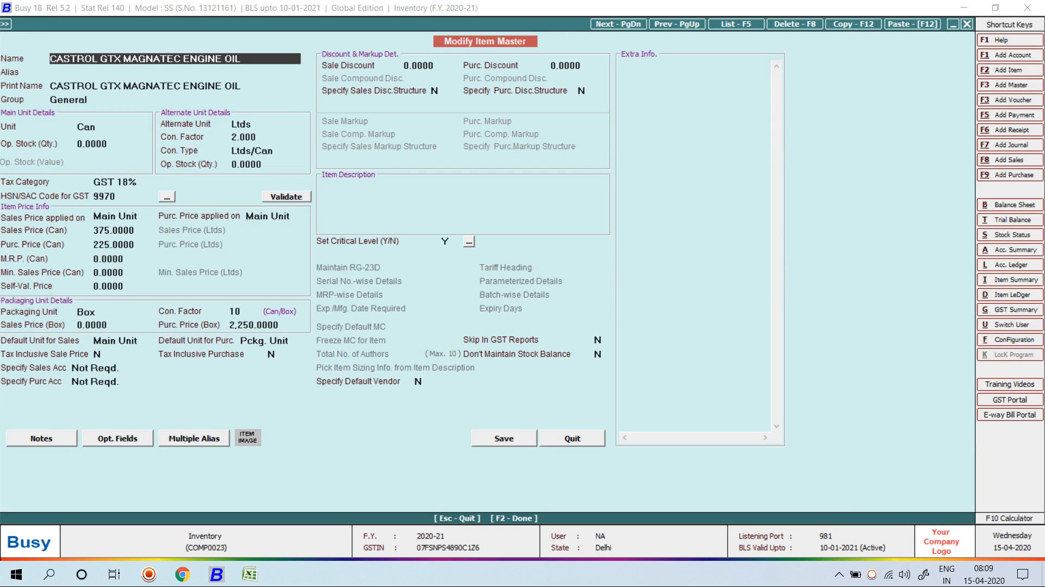
key("Escape")
Open the Features / Options configuration window.
key("Left")
key("Left")
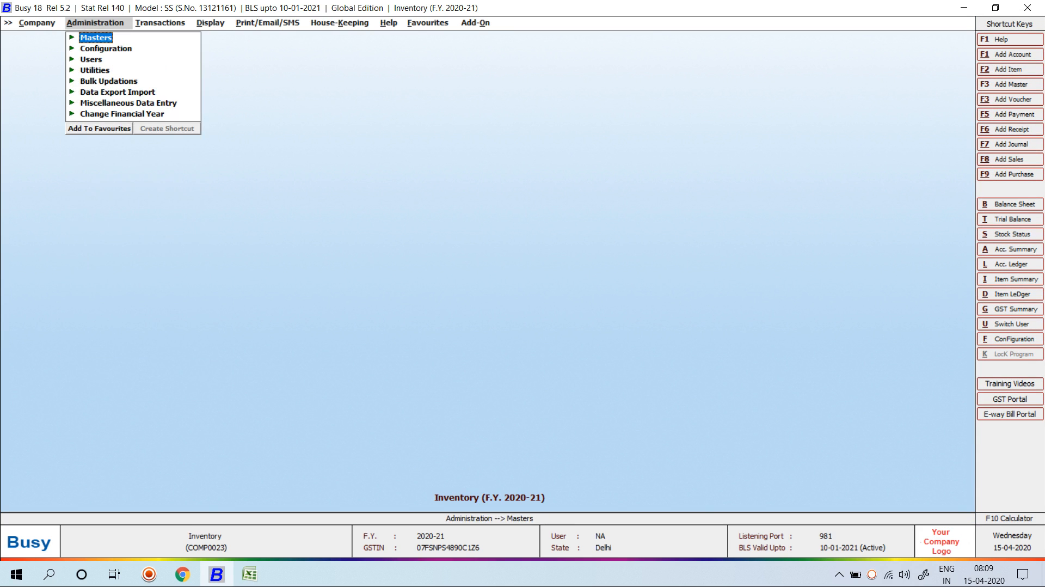
key("Down")
key("Return")
Review the Inventory feature options, then exit configuration to the Transactions menu.
key("Return")
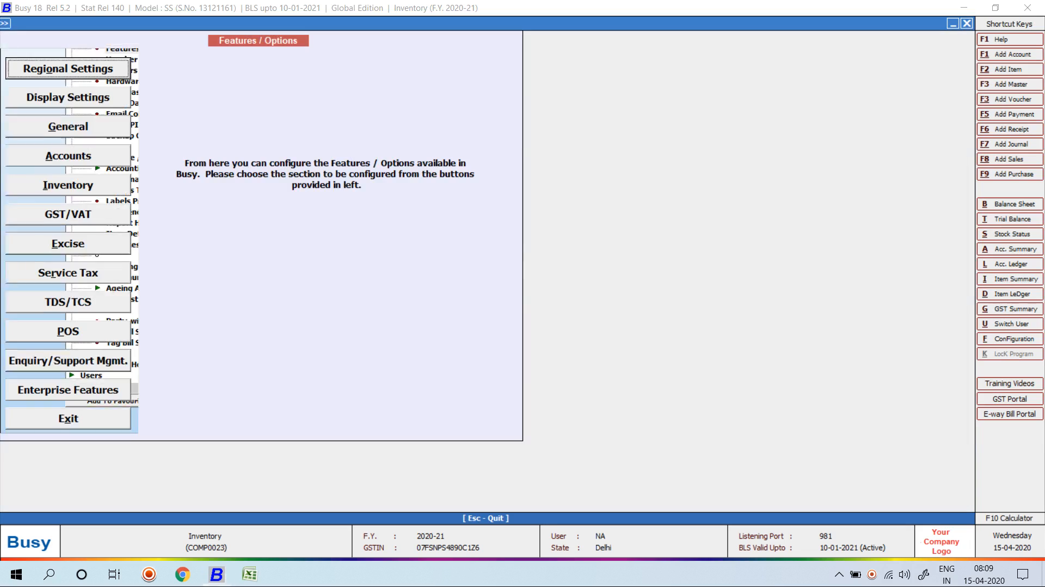
key("Down")
key("Down")
key("Down")
key("Down")
key("Return")
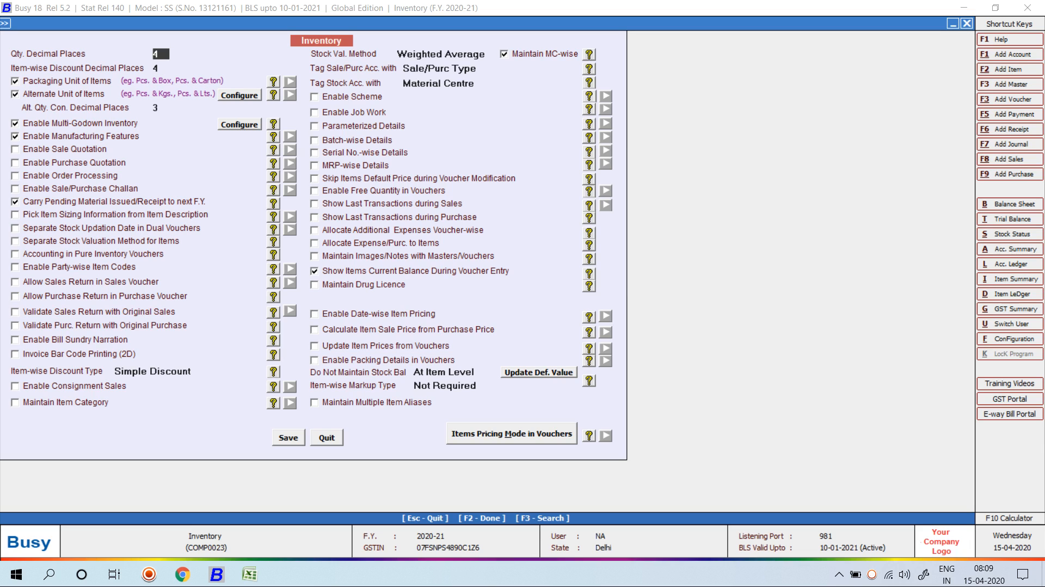
key("Escape")
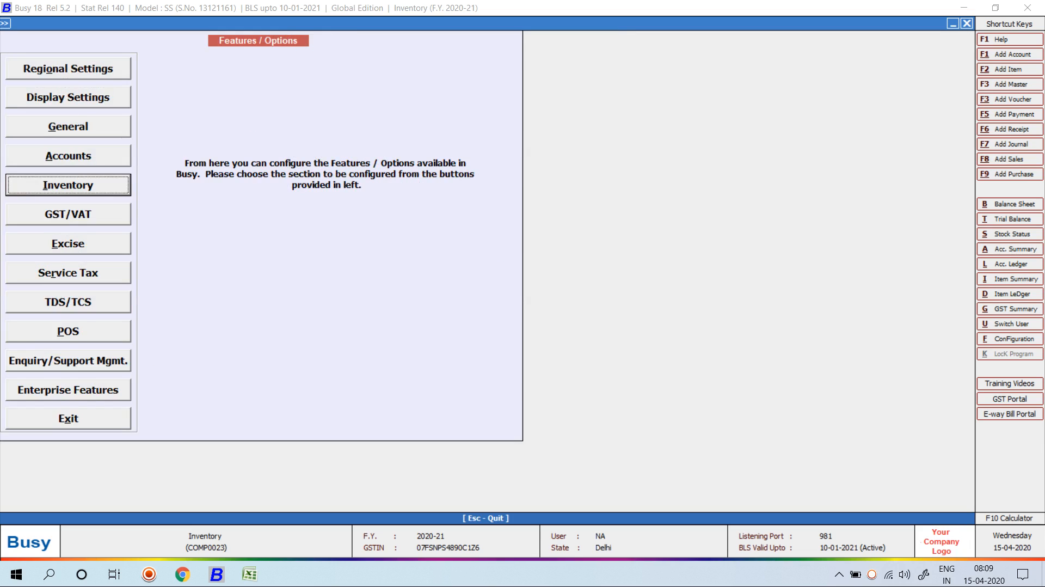
key("Escape")
key("Escape")
key("Escape")
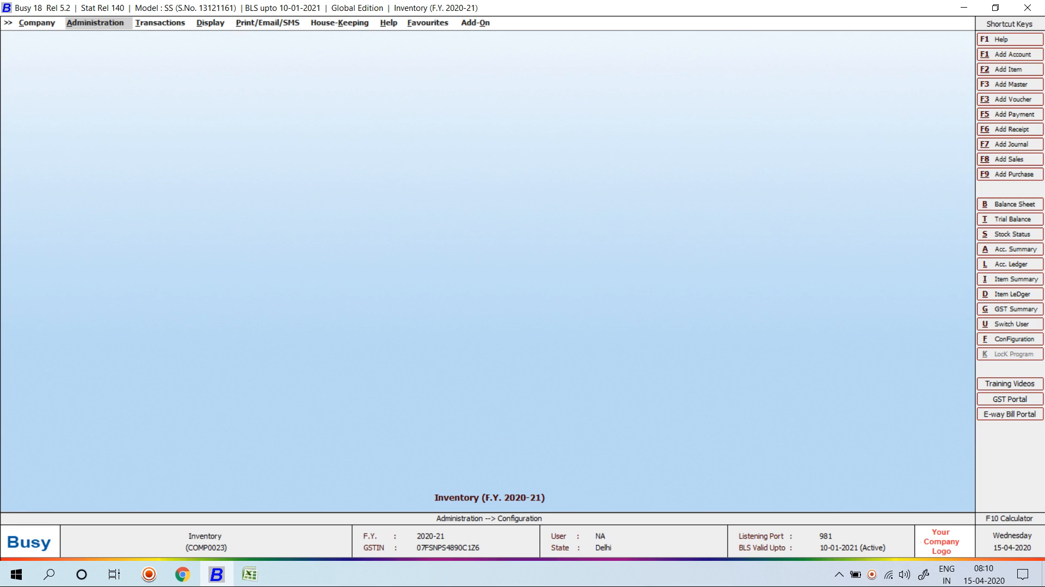
key("Right")
Start a cash sales voucher dated 20 with the L/GST-ItemWise sale type.
key("Down")
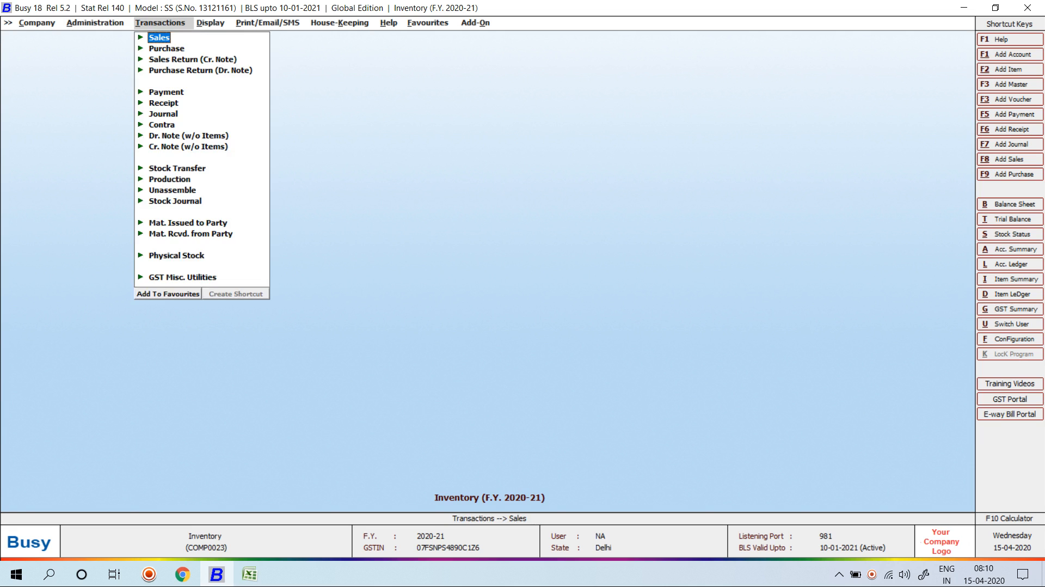
key("Return")
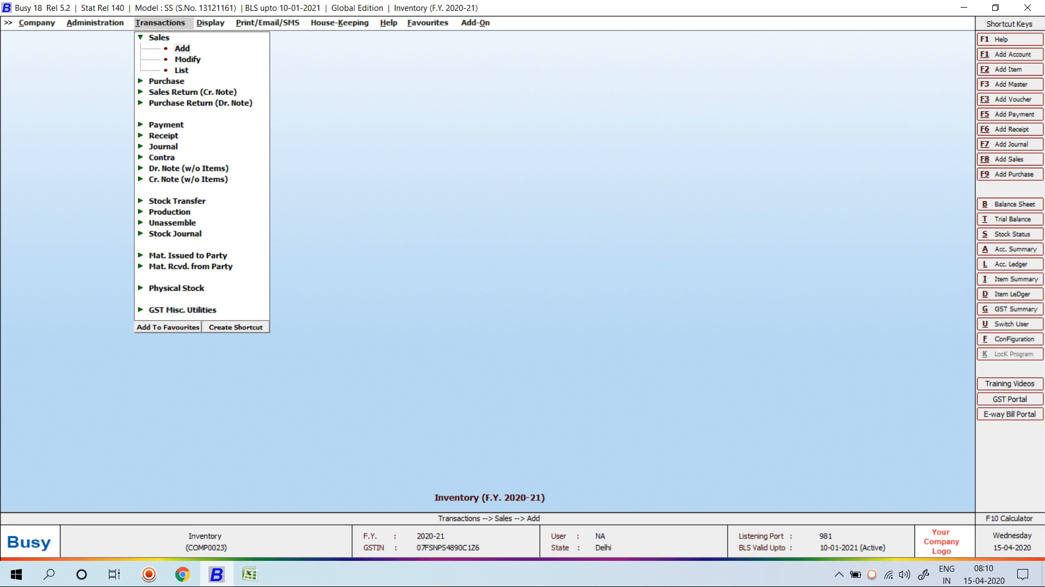
key("Return")
type("20-04-2020")
key("Return")
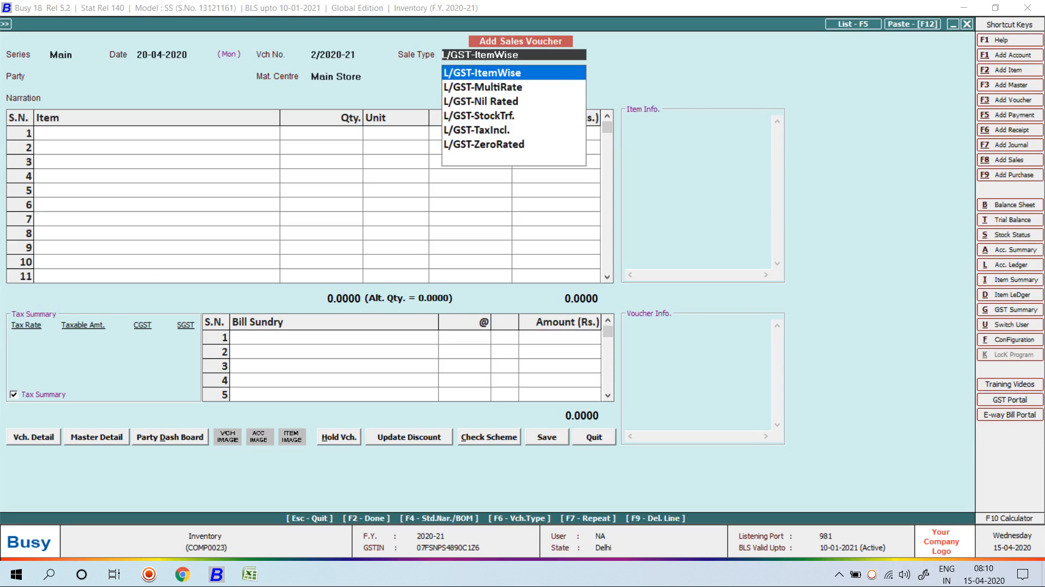
key("Return")
type("Ca")
key("Return")
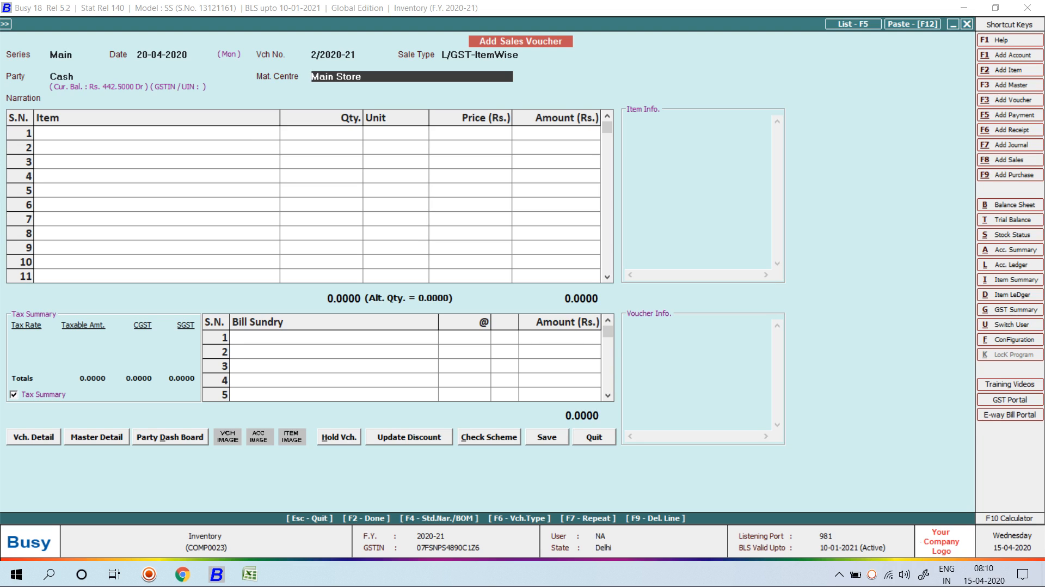
Discard the unsaved sales voucher and close the Transactions menu.
key("Escape")
key("y")
key("Escape")
key("Escape")
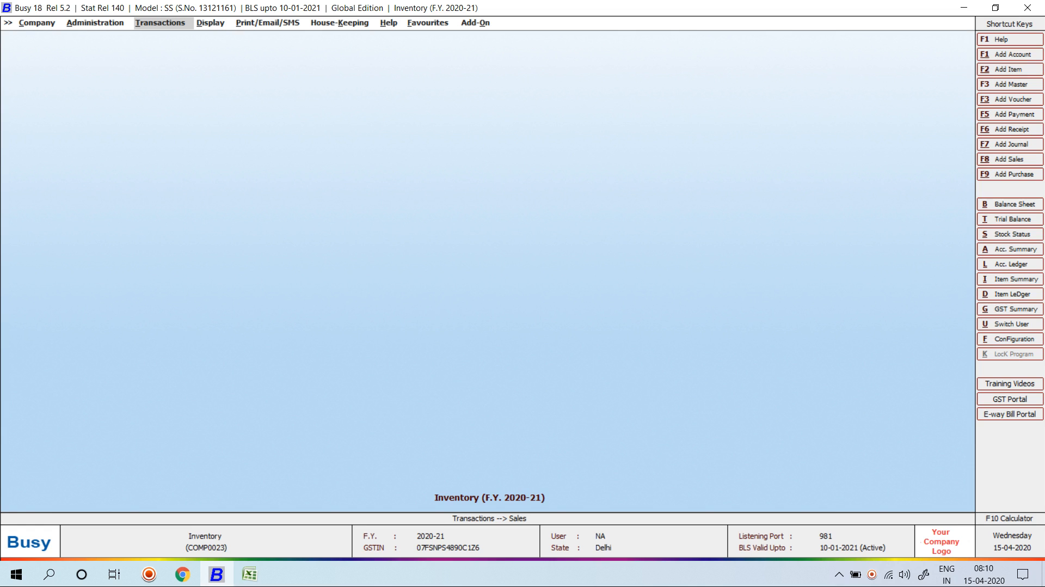
Open the Inventory section of Features / Options.
key("Left")
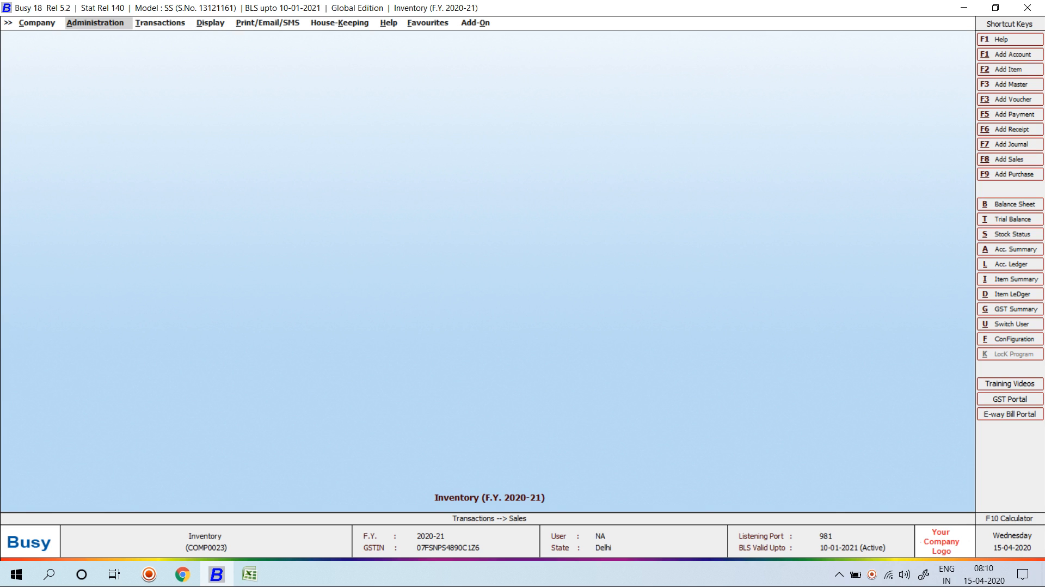
key("Return")
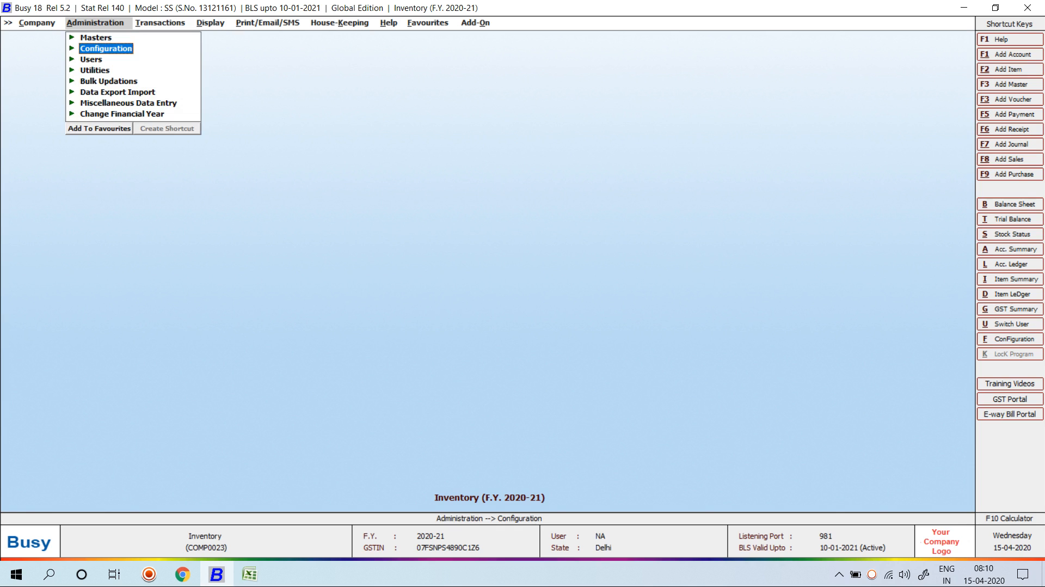
key("Return")
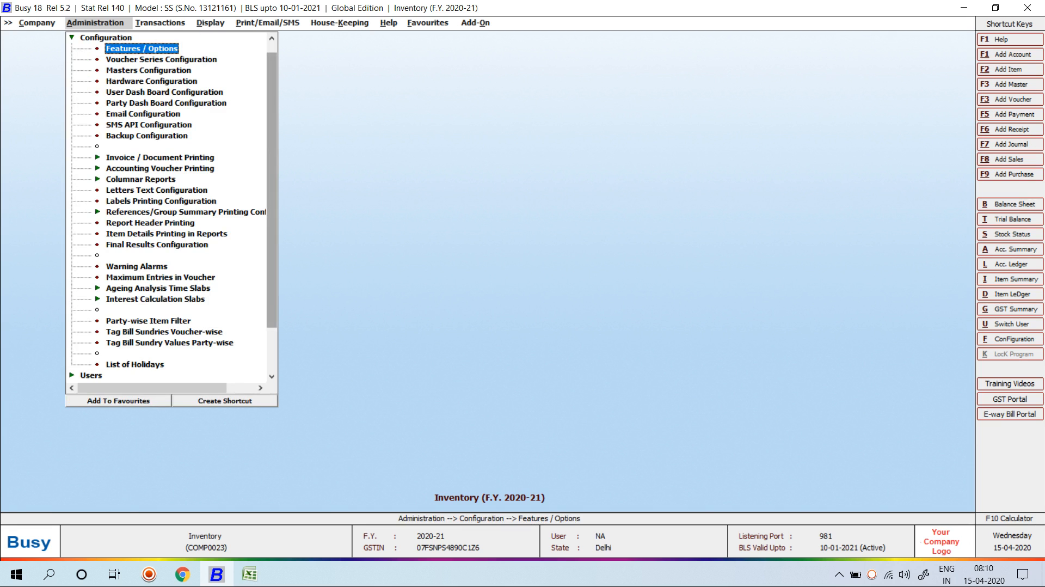
key("Return")
key("Down")
key("Down")
key("Down")
key("Down")
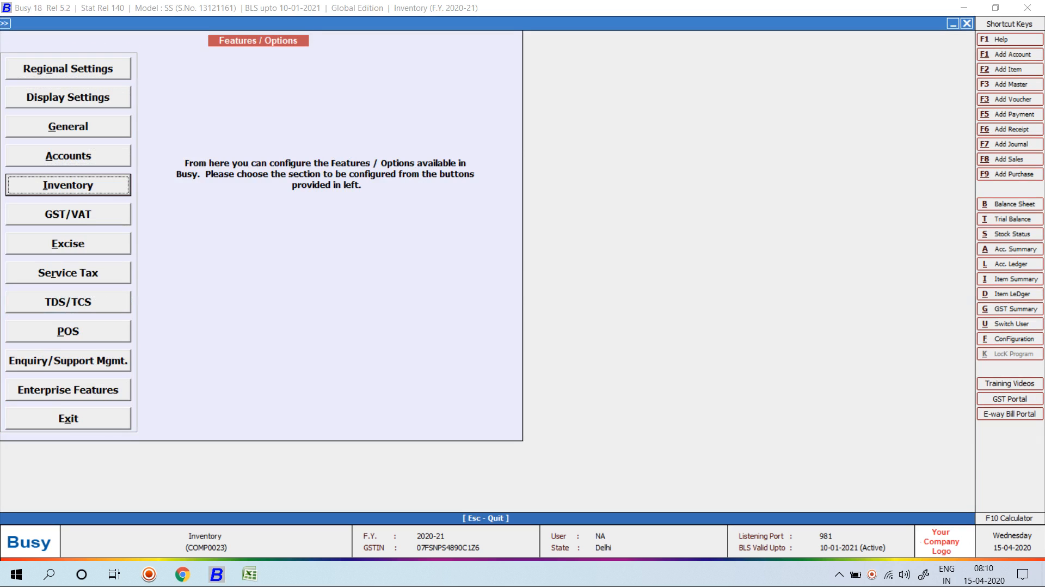
key("Return")
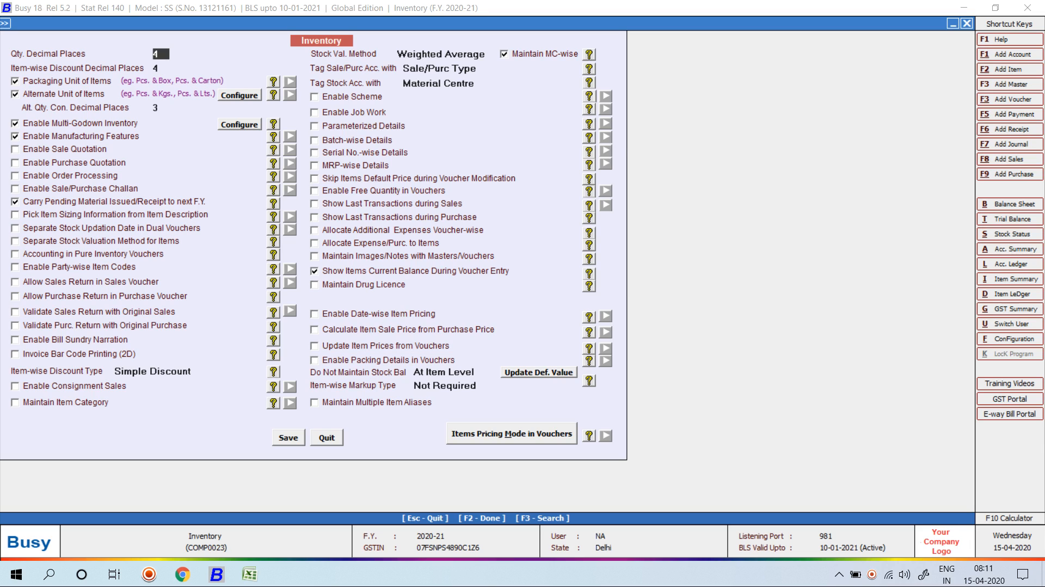
Enable Material Centre at Item Level under Multi-Godown and save the inventory options.
left_click(240, 125)
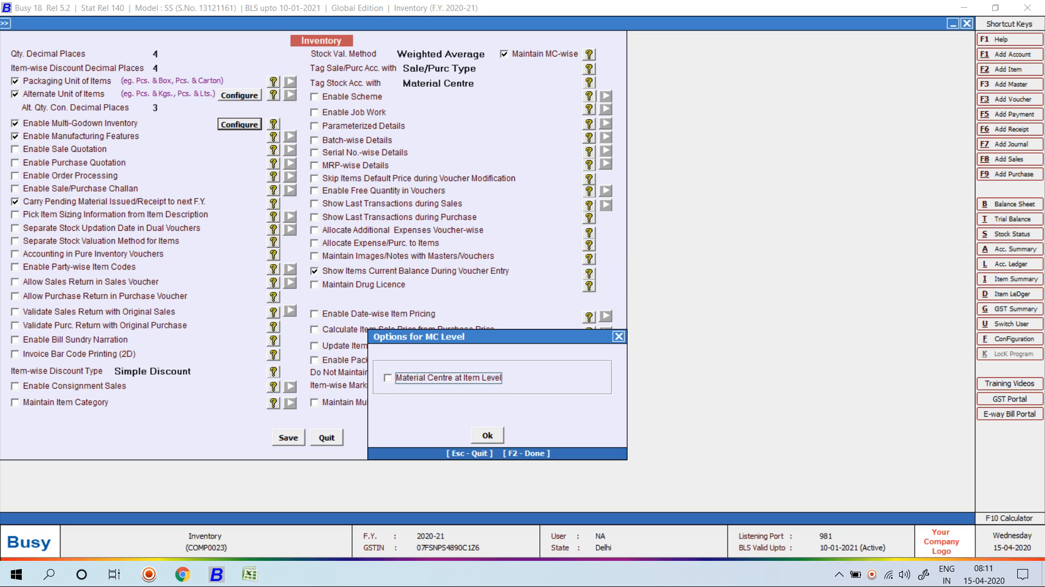
key("space")
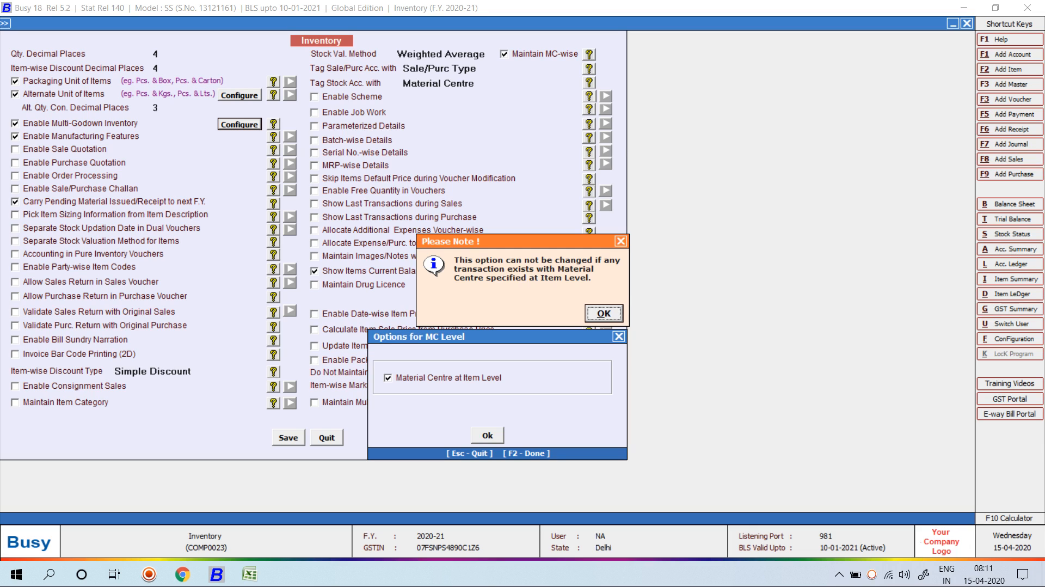
key("Return")
key("F2")
key("F2")
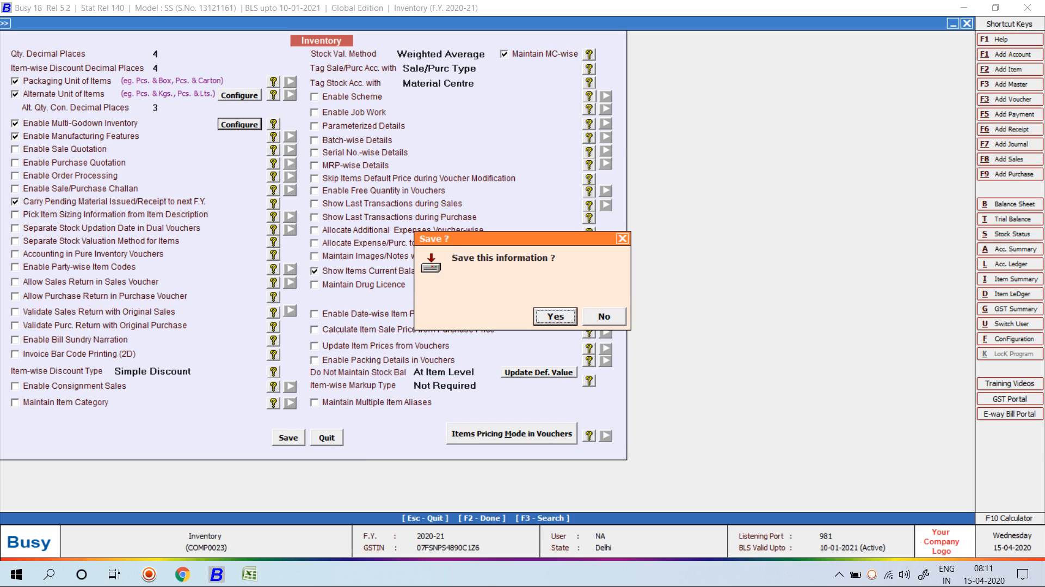
key("Return")
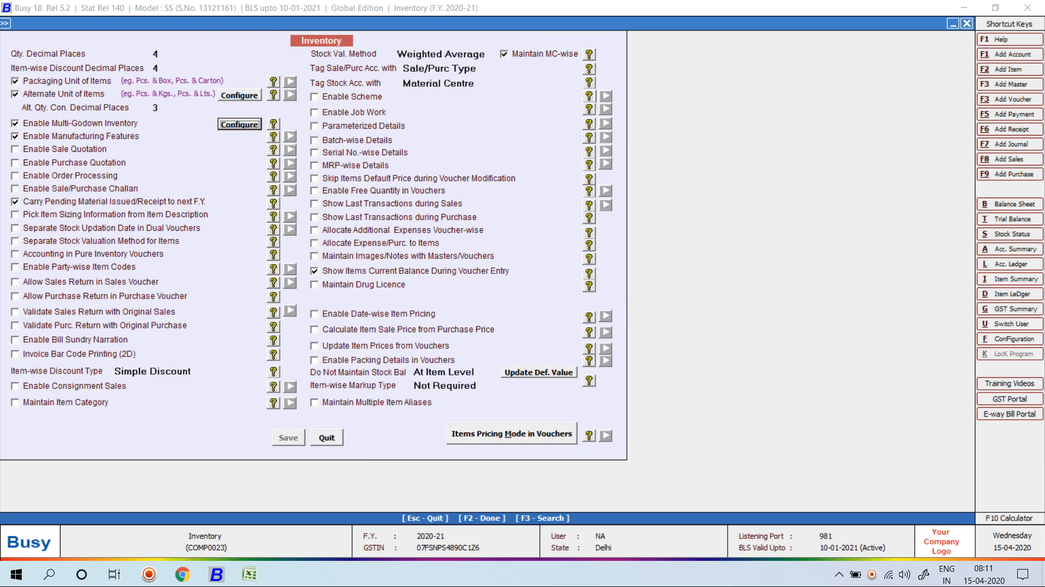
key("Escape")
key("Escape")
key("Escape")
Briefly open a sales voucher, then return to the administration masters list.
key("Right")
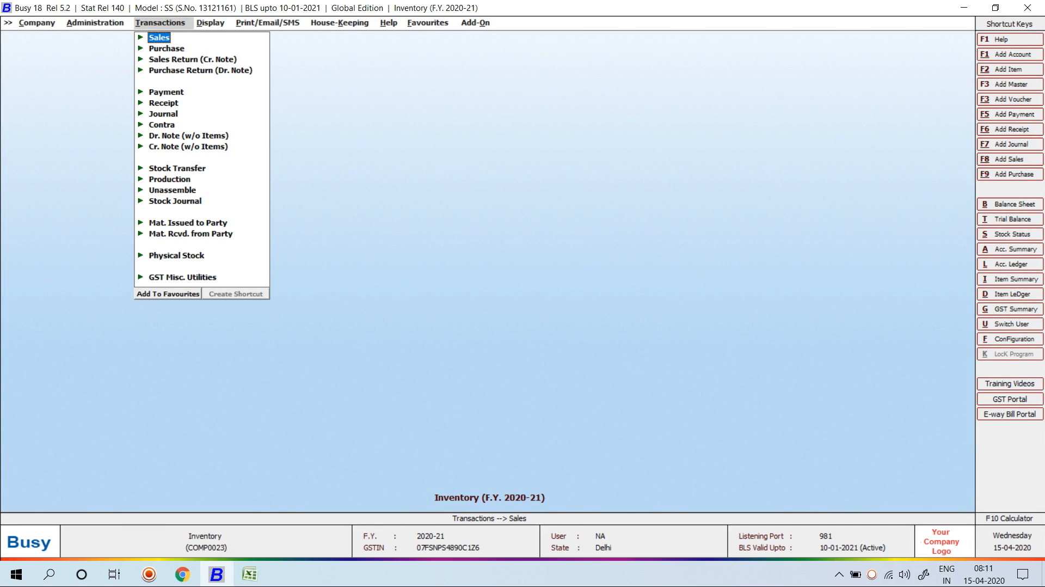
key("Return")
key("Return")
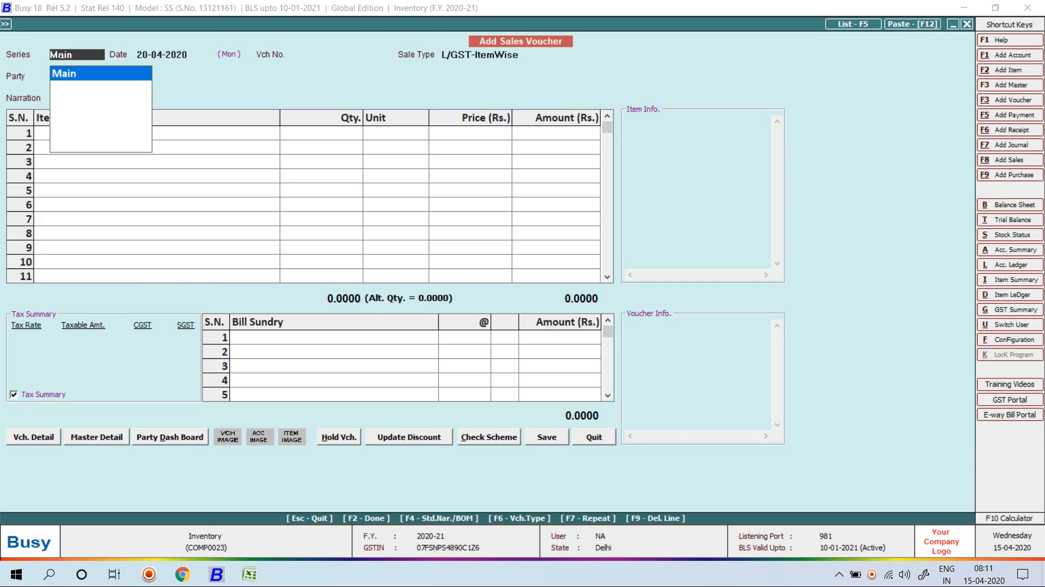
key("Escape")
key("Escape")
key("Escape")
key("Left")
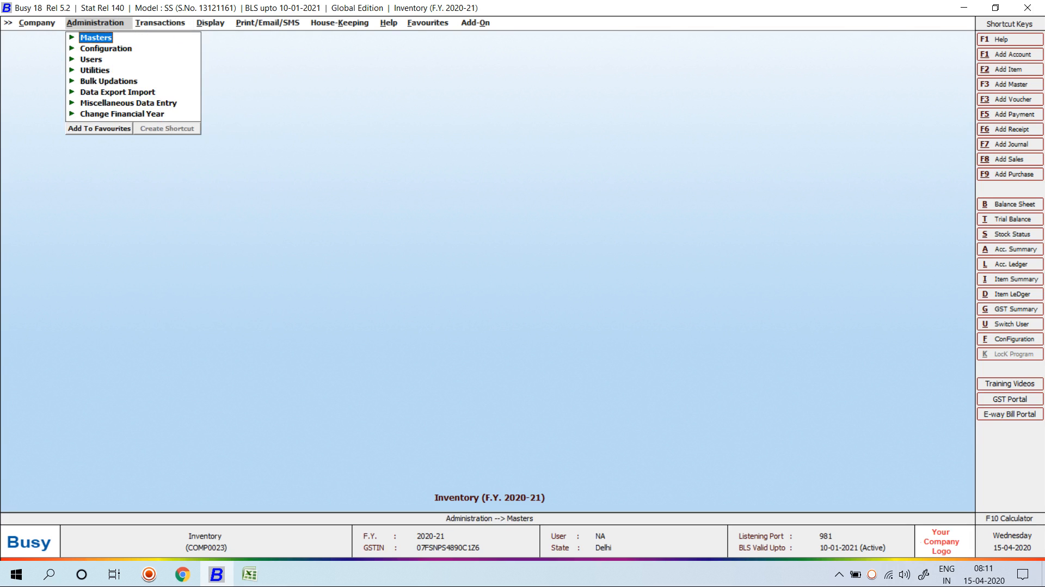
key("Return")
Add item Cotton Denim Fabric in Metre with opening stock 500 worth 50,000.
key("Down")
key("Down")
key("Down")
key("Return")
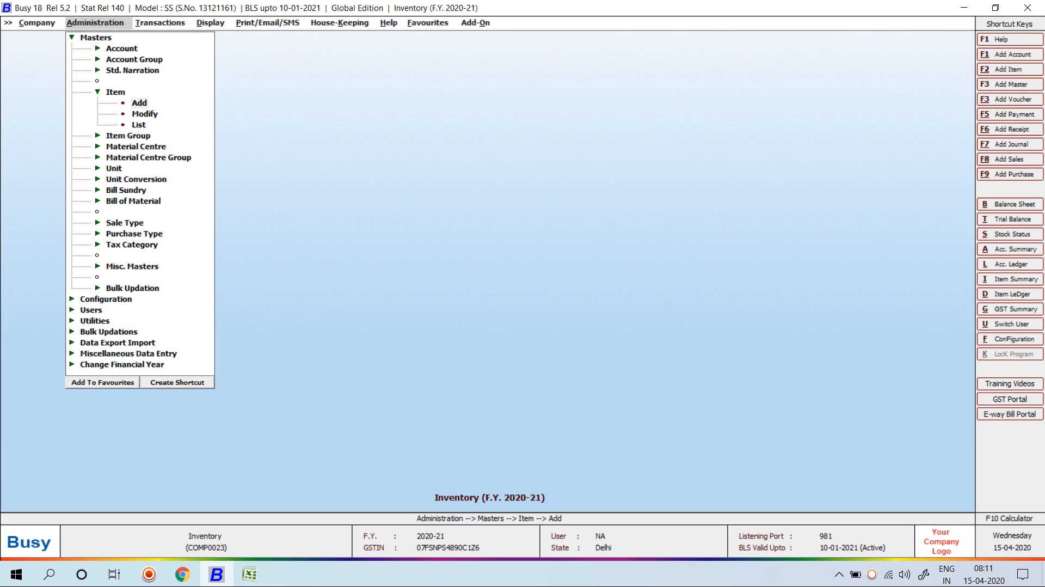
key("Return")
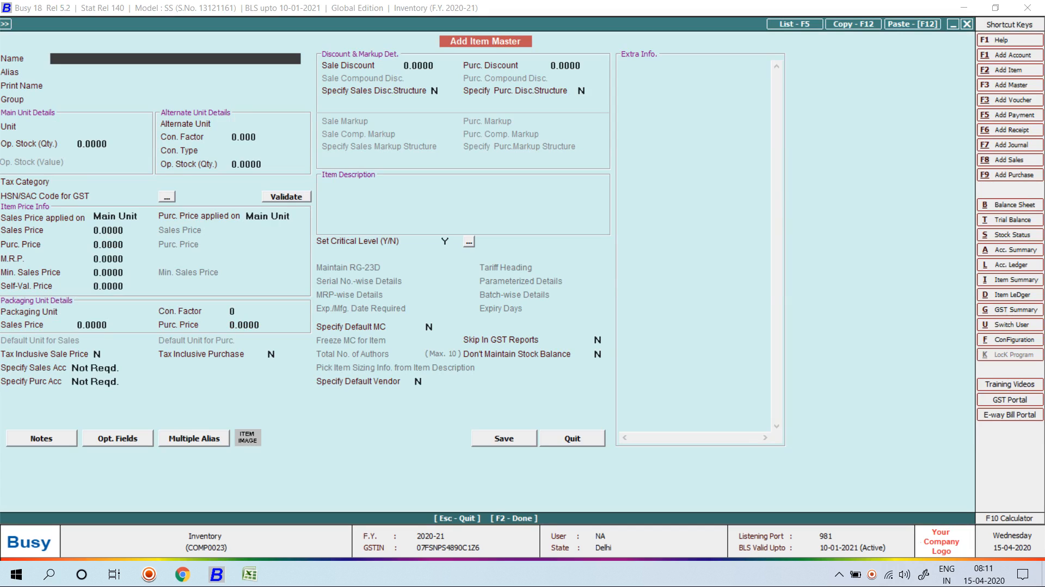
type("Cotton Denim Fabric")
key("Return")
key("Return")
key("Return")
key("Return")
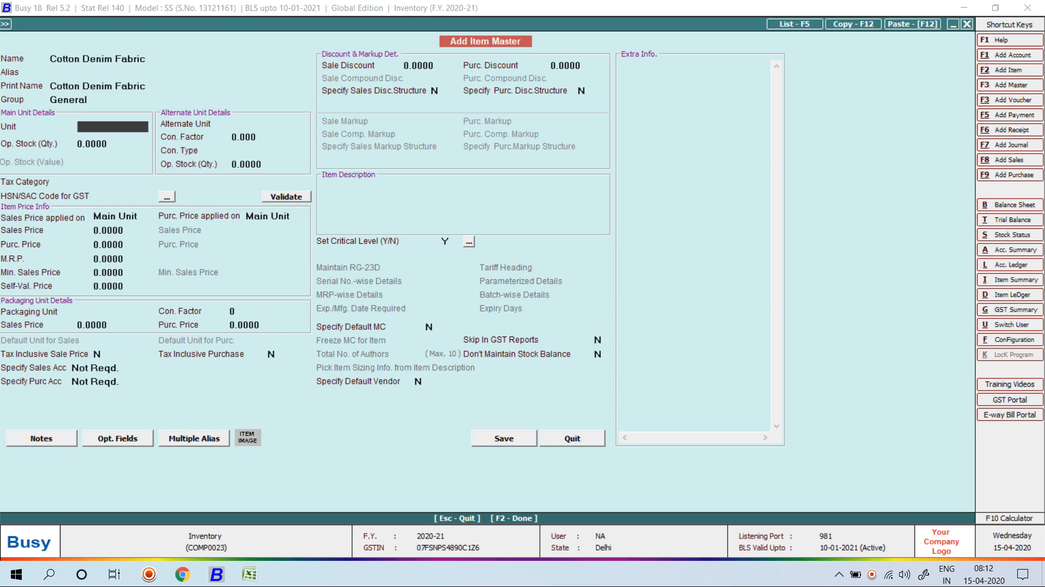
type("Metre")
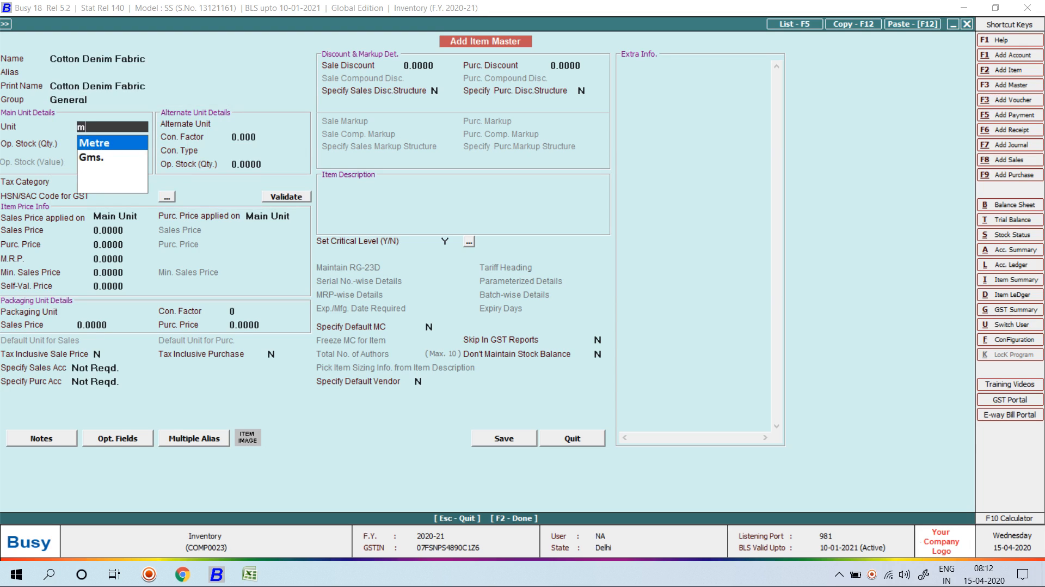
key("Return")
type("500")
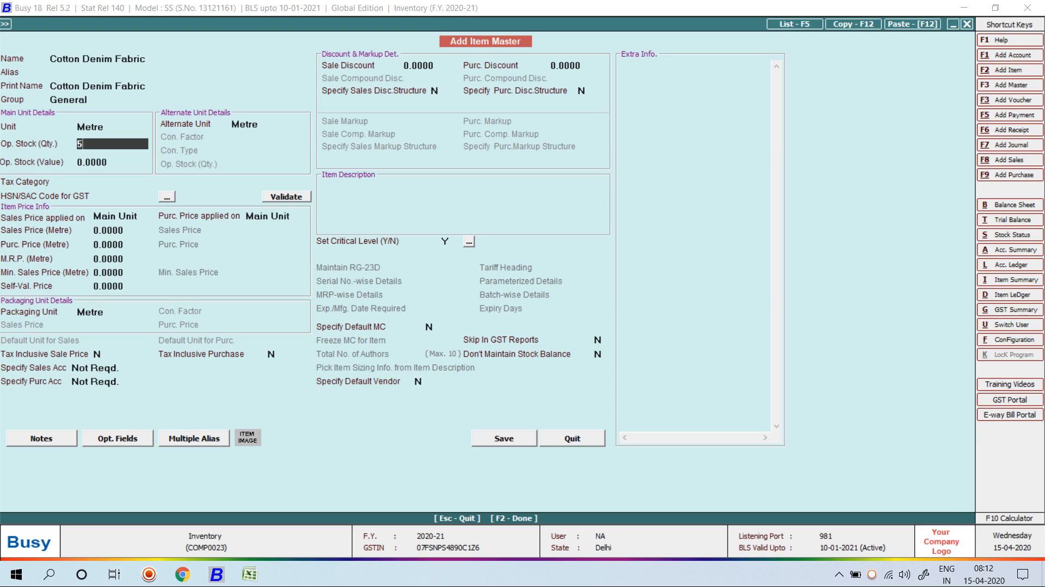
key("Return")
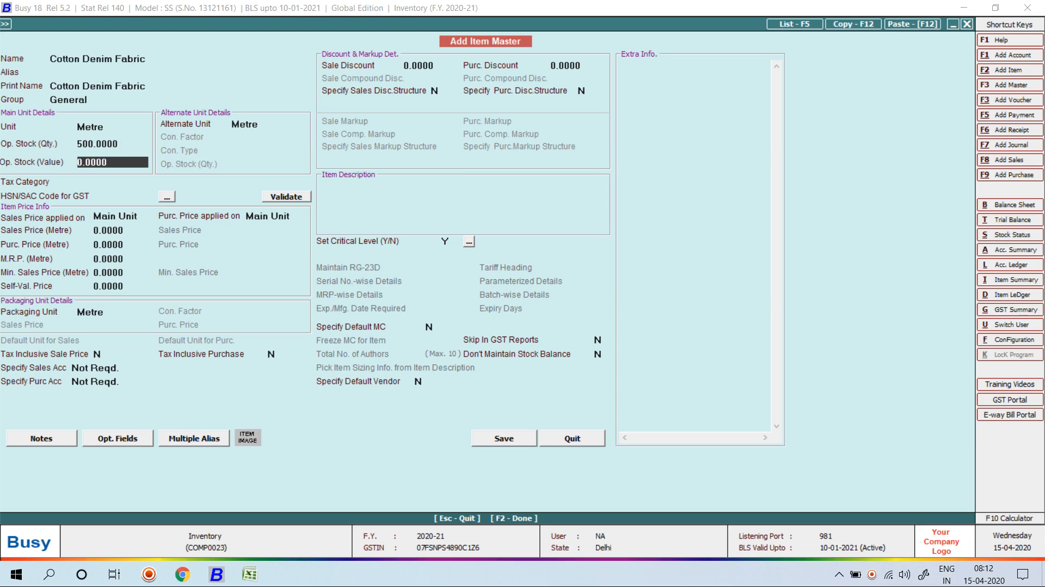
type("50000")
key("Return")
Give Cotton Denim Fabric tax category GST 5% and HSN 960, then save it.
key("F2")
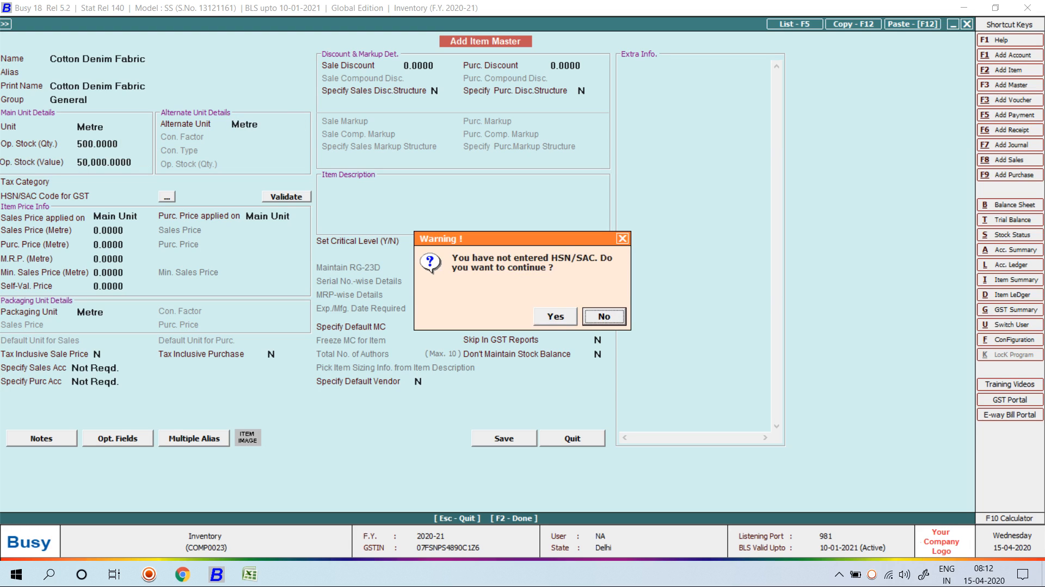
key("Left")
key("Return")
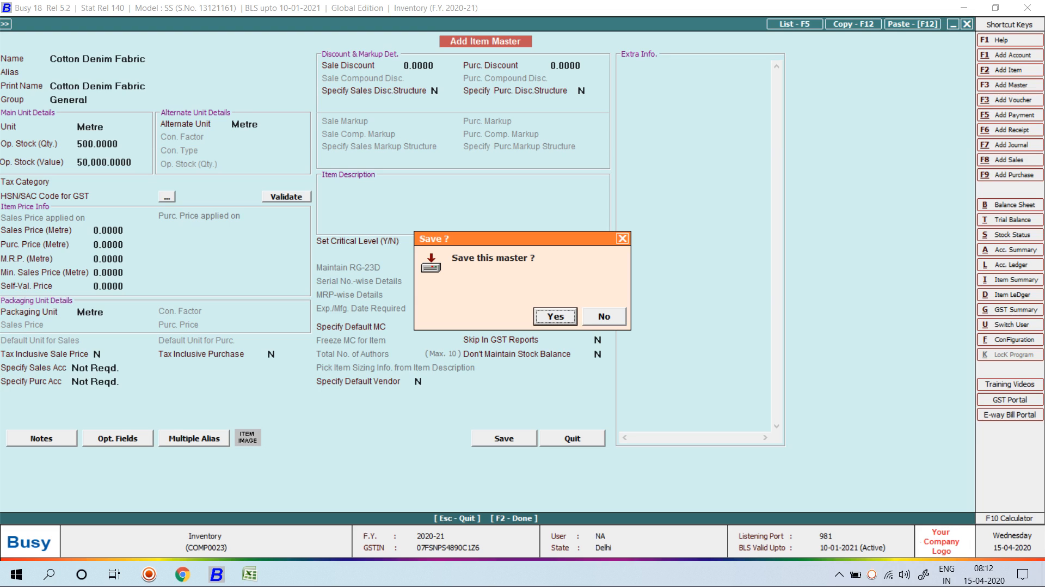
key("Right")
key("Return")
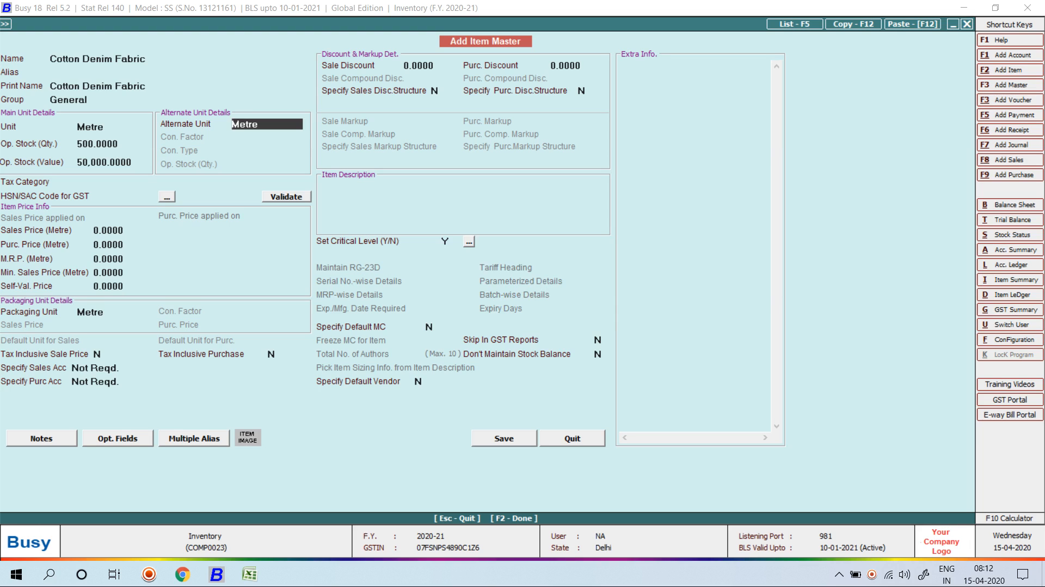
key("Return")
key("Return")
key("Up")
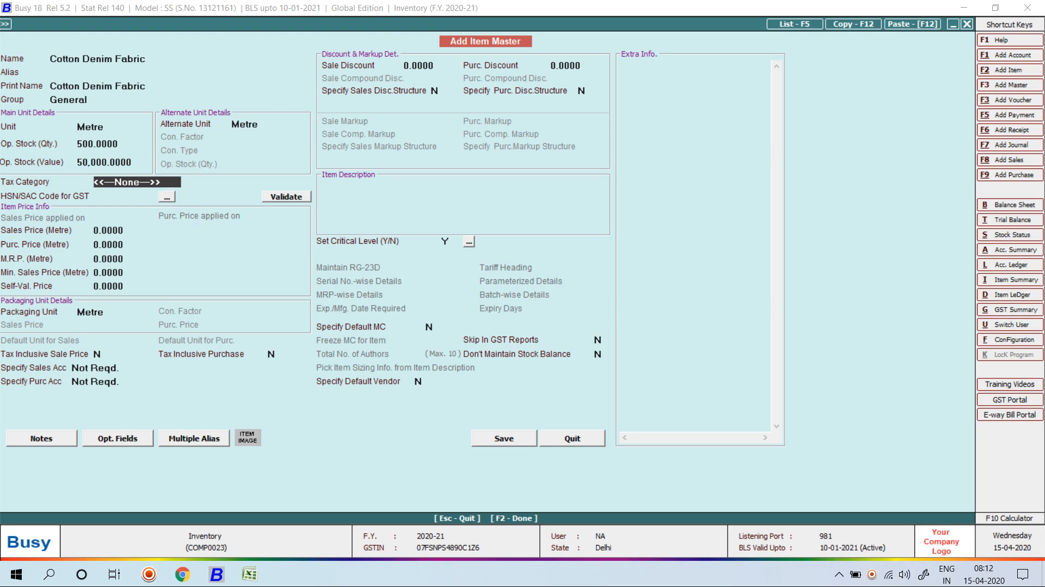
key("Return")
type("960")
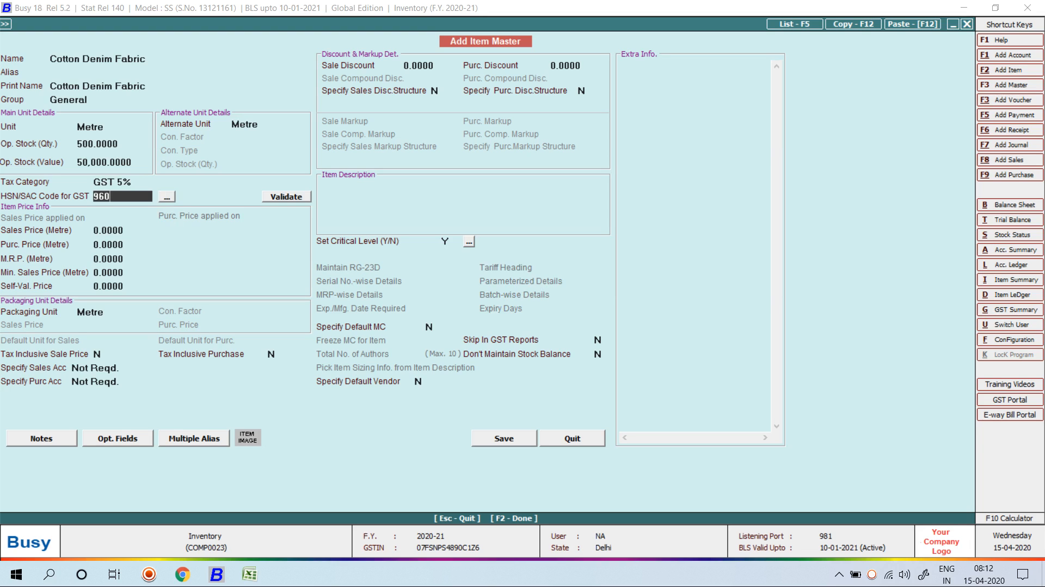
key("Return")
key("F2")
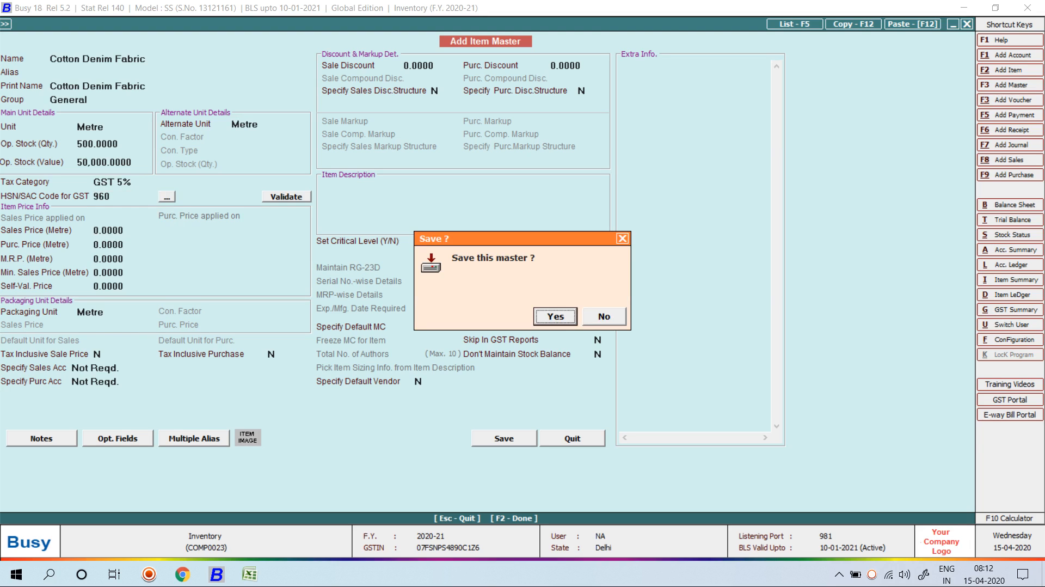
key("Return")
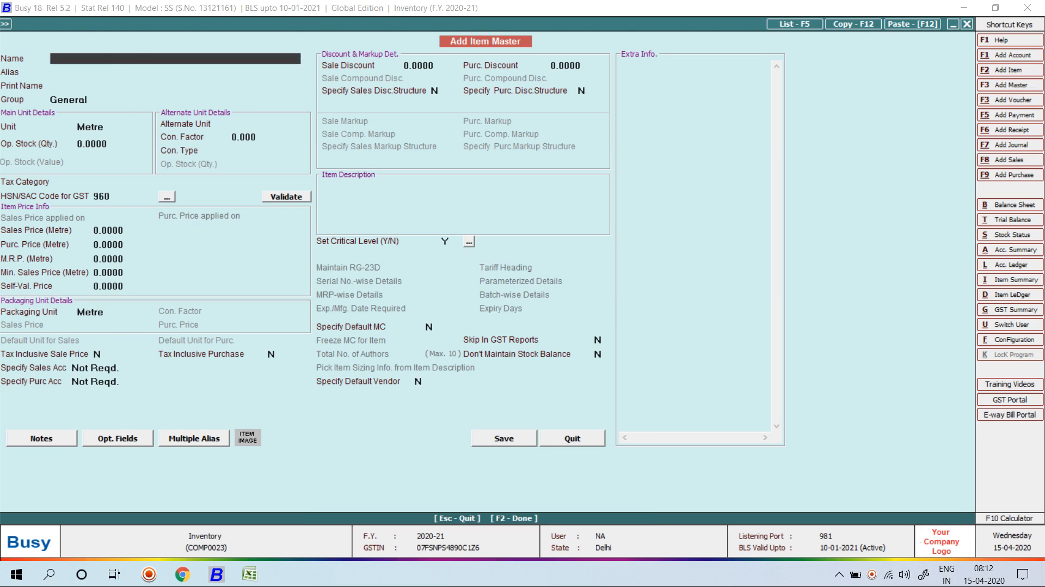
key("Escape")
Reopen Cotton Denim Fabric in Modify Item to check its saved details.
key("Return")
key("Down")
key("Return")
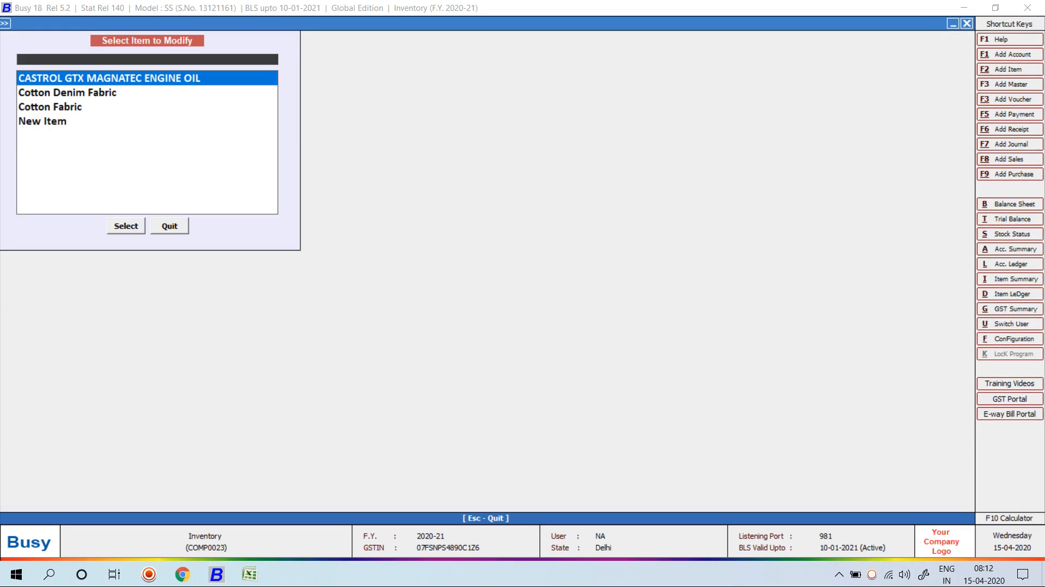
key("Down")
key("Down")
key("Up")
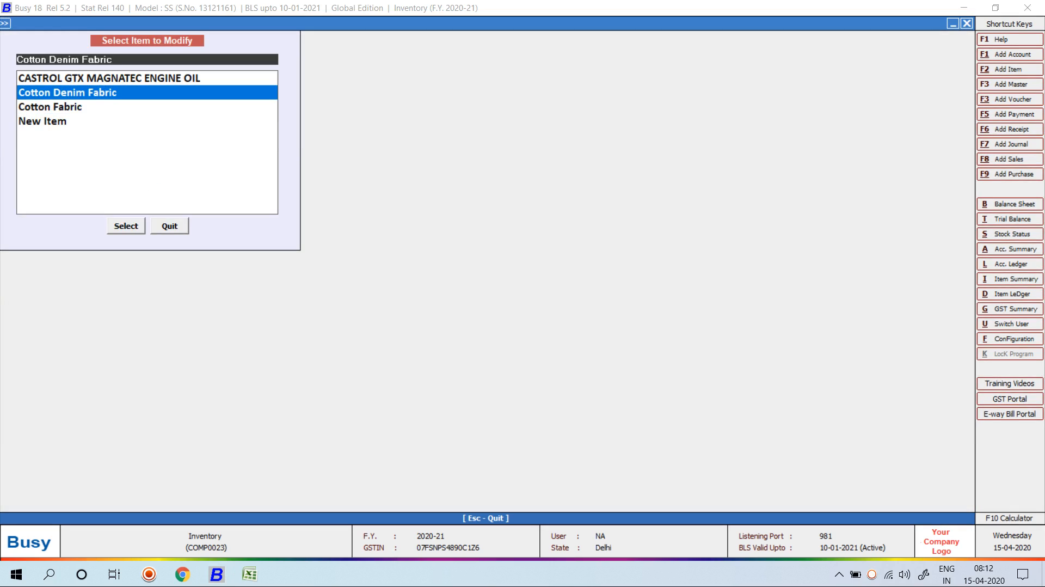
key("Return")
key("Return")
key("Return")
key("Return")
key("Return")
key("Return")
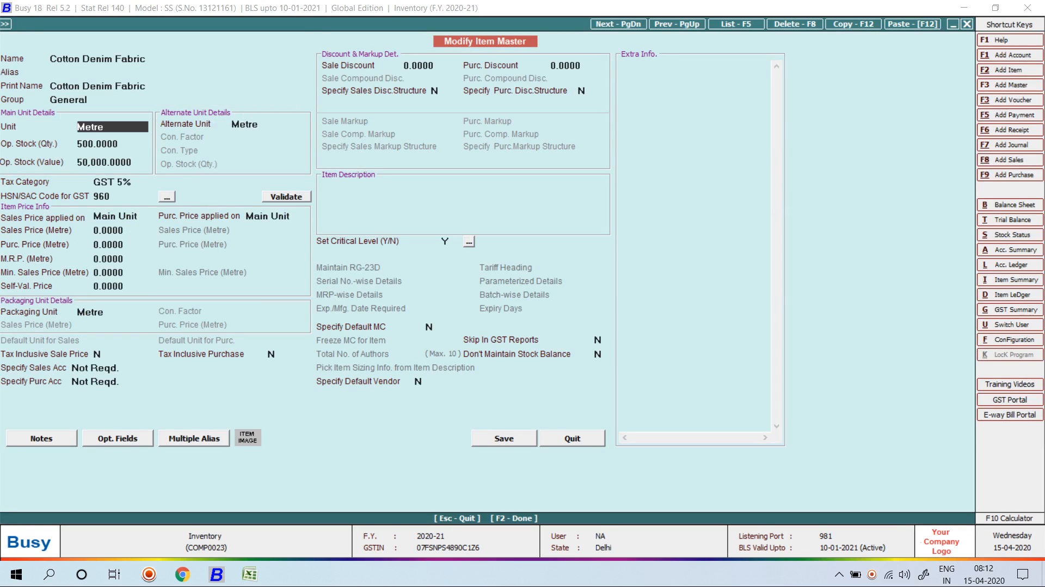
key("F2")
key("Return")
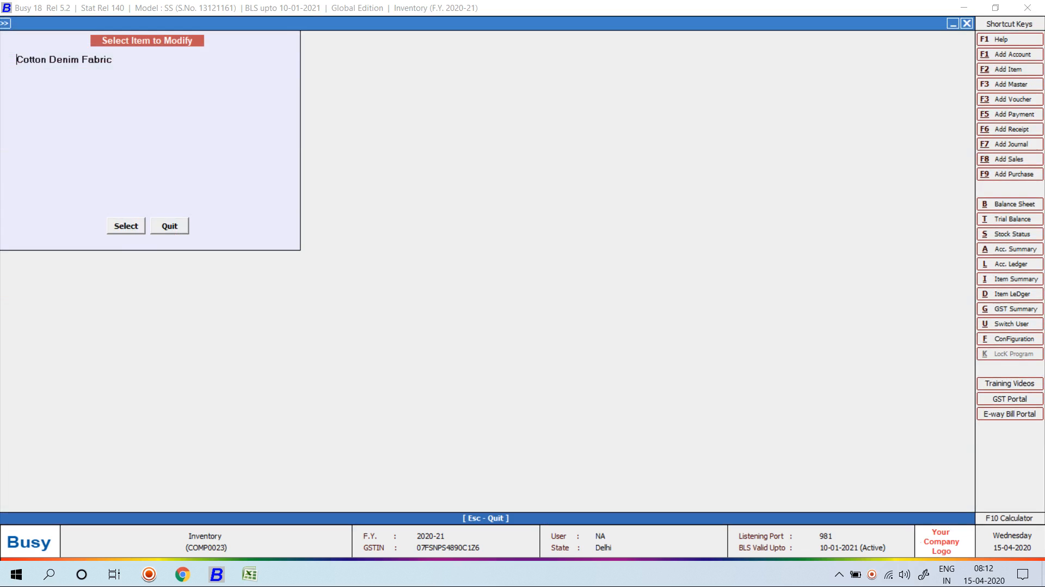
key("Escape")
key("Return")
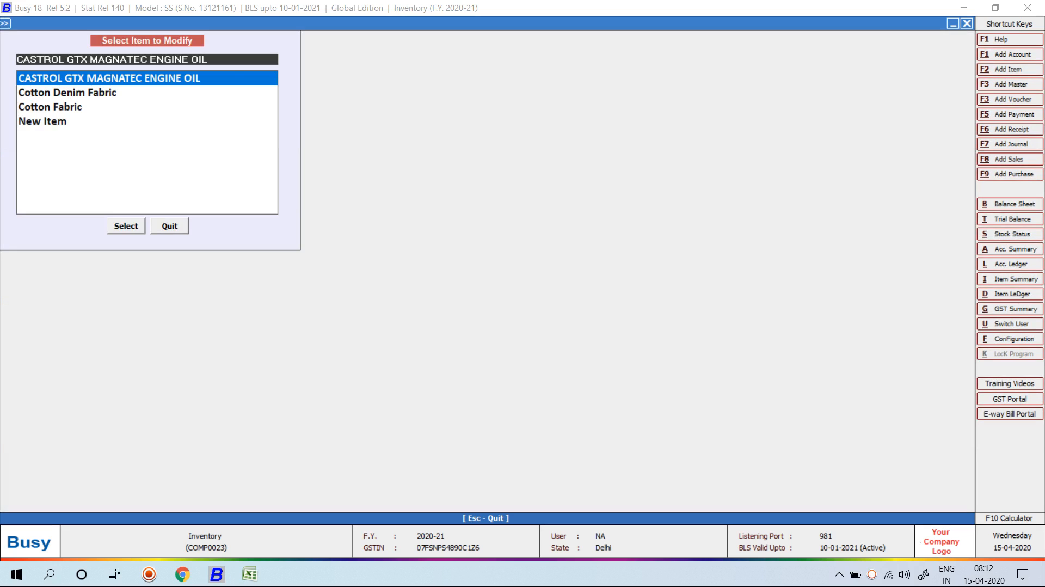
key("Return")
key("Escape")
key("Escape")
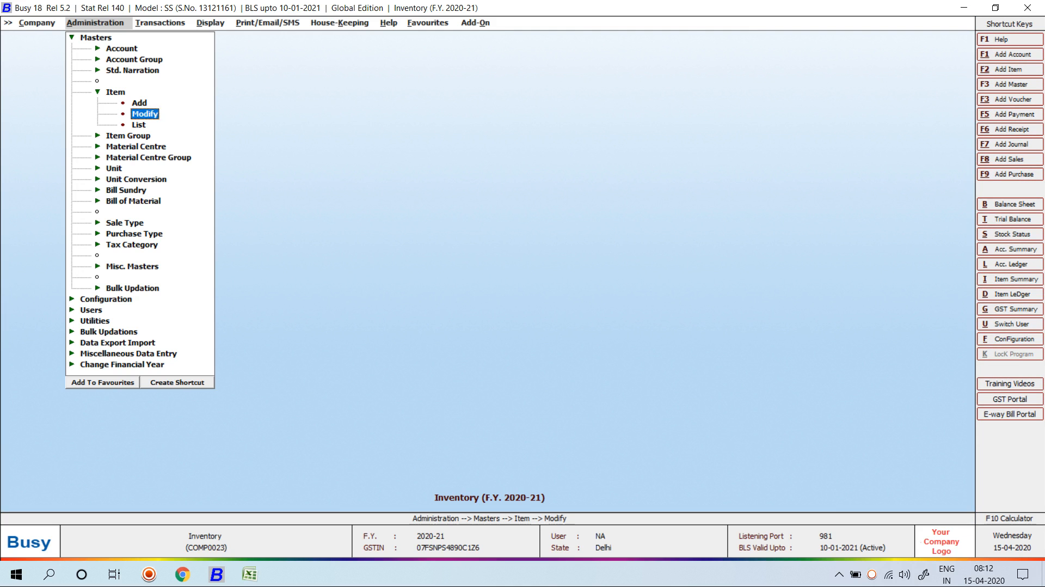
key("Escape")
Open a new Add Material Centre form.
key("Down")
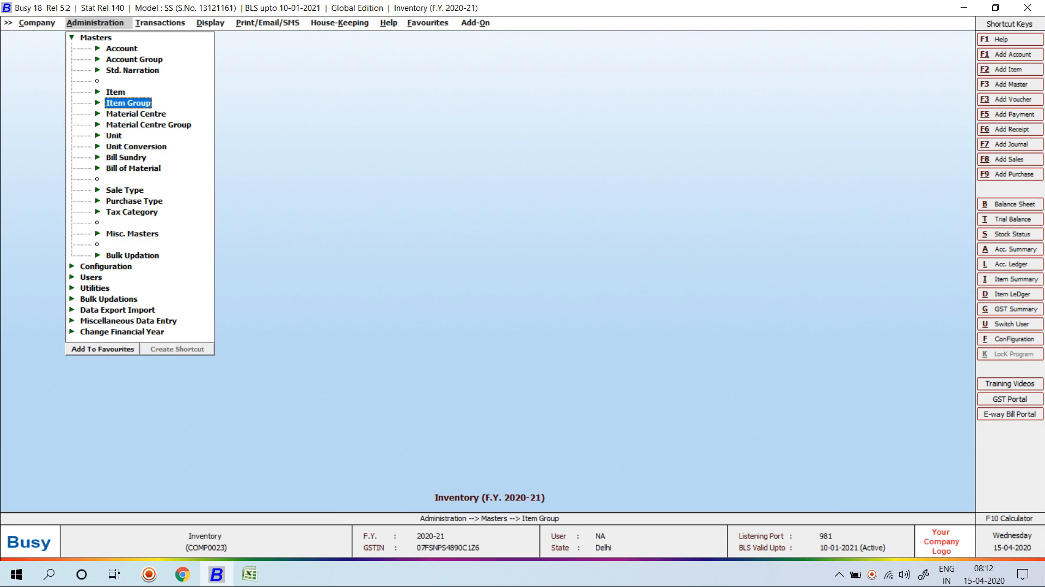
key("Down")
key("Return")
key("Down")
key("Return")
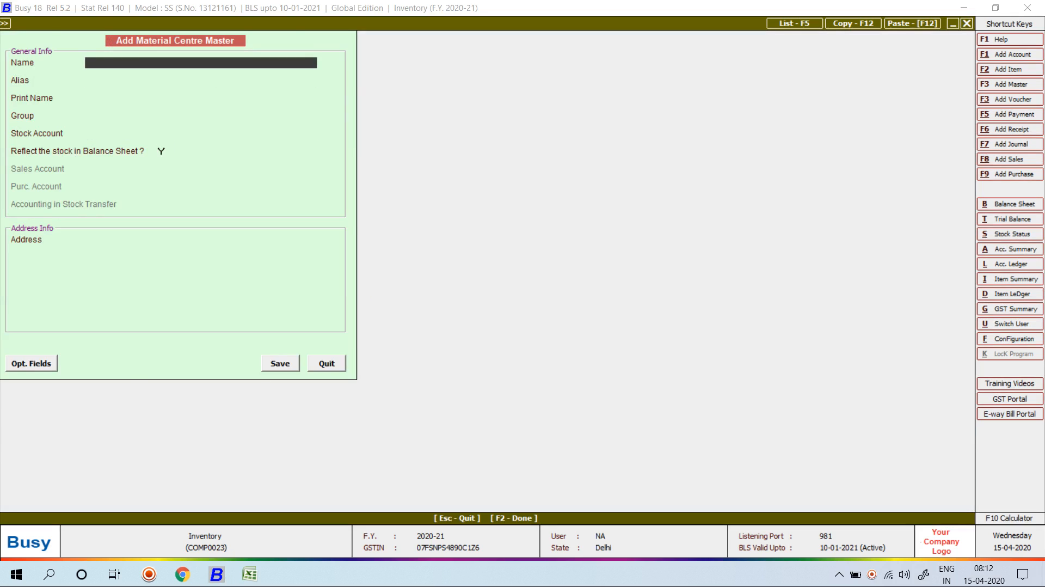
Check the existing material centre list, then return to a blank Add Material Centre form.
key("Escape")
key("Down")
key("Return")
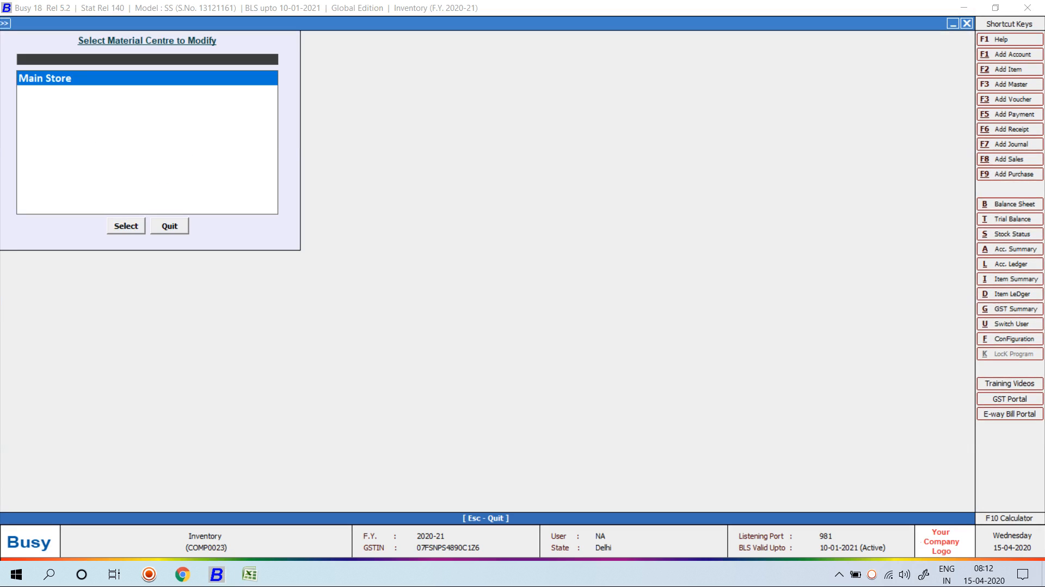
key("Escape")
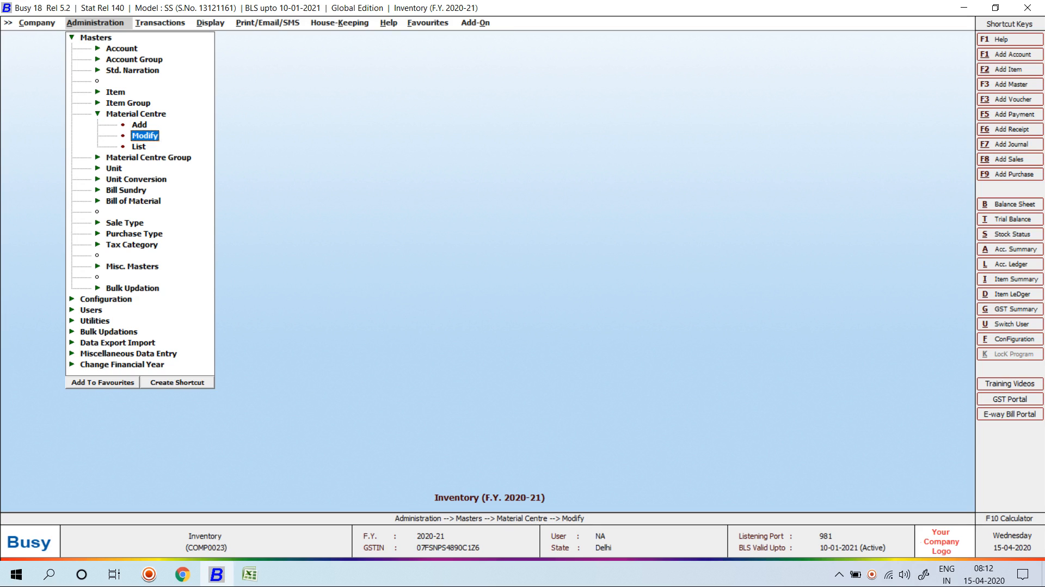
key("Up")
key("Return")
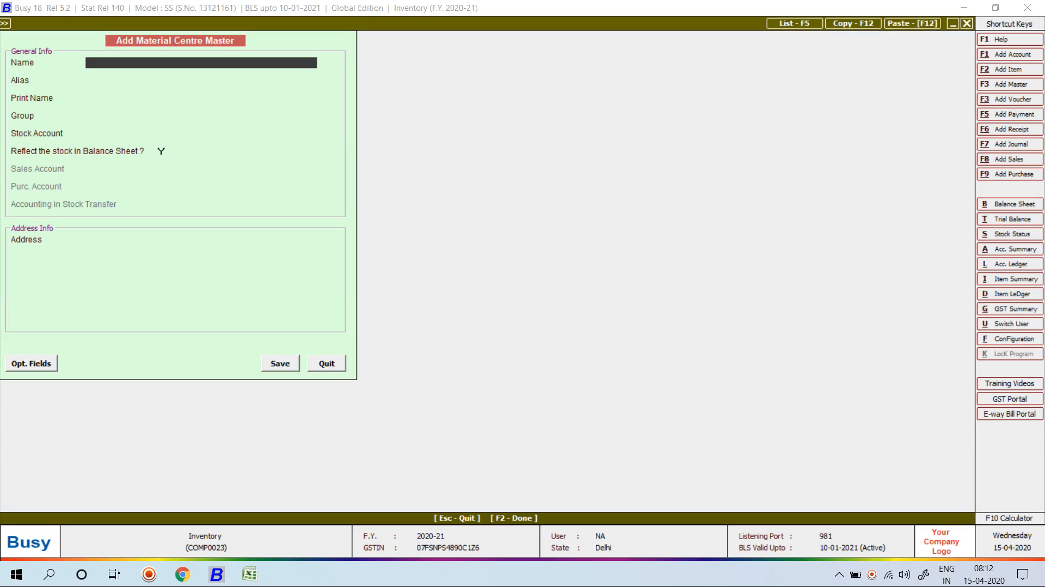
Add Azad Nagar Delhi in the Godowns group with Stock as stock account.
type("Azad Nagar Delhi")
key("Return")
key("Return")
key("Return")
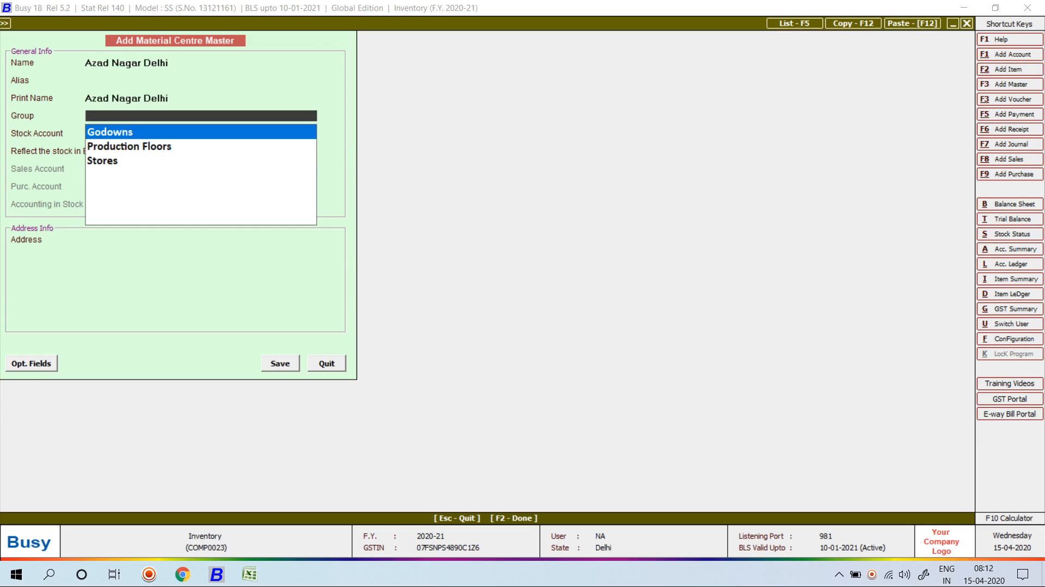
key("Down")
key("Up")
key("Return")
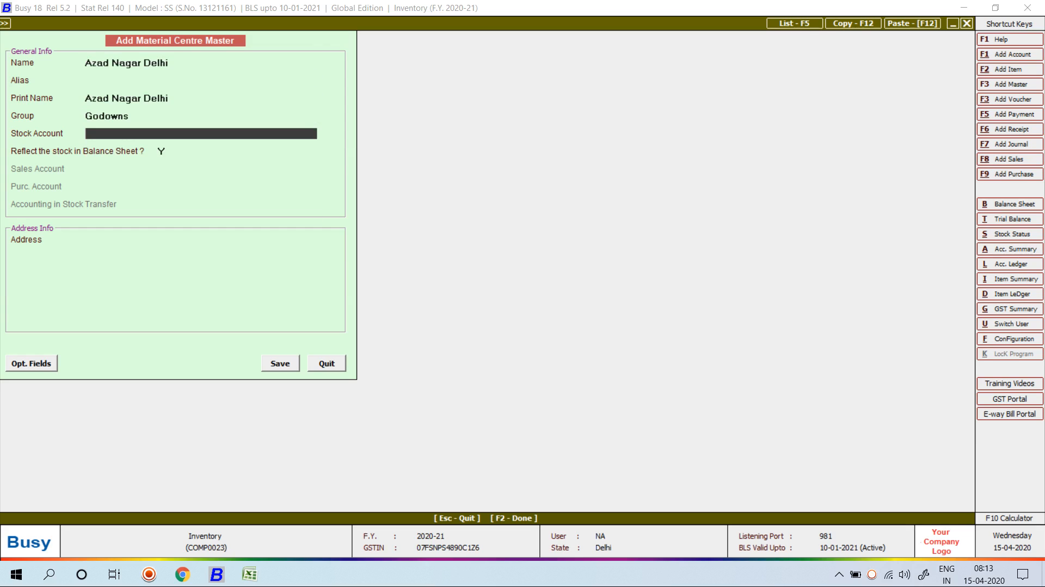
key("Return")
Add Laxmi Nagar Delhi as the second material centre.
key("Return")
Add New Delhi as the third material centre and close the form.
key("Return")
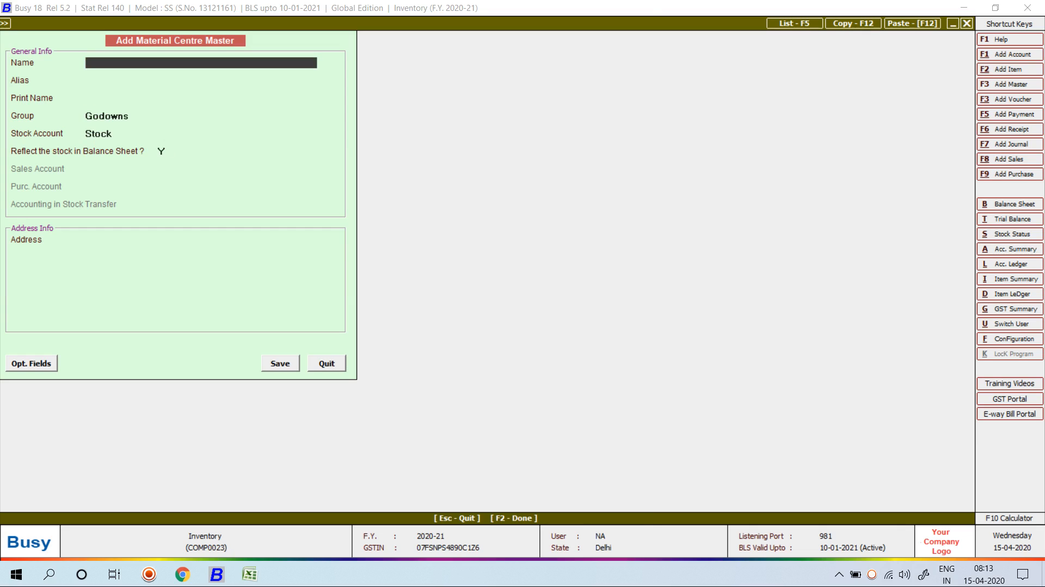
type("Laxmi Nagar Na")
key("BackSpace")
key("BackSpace")
type("Delhi")
key("Return")
key("Return")
key("Return")
key("Return")
key("Return")
key("Return")
type("New Delhi")
key("Return")
key("Return")
key("Return")
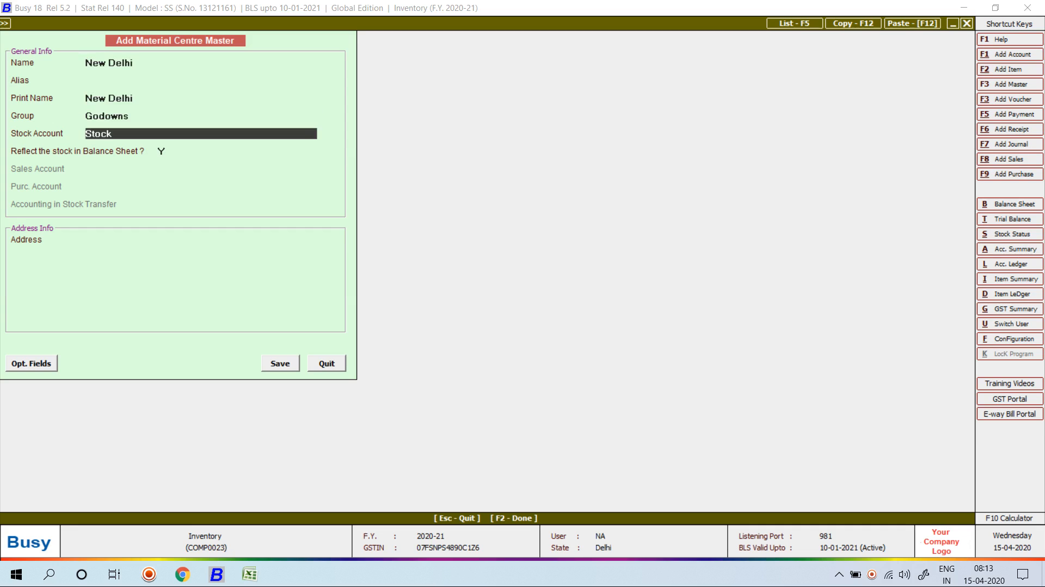
key("Return")
key("Return")
key("Return")
key("Escape")
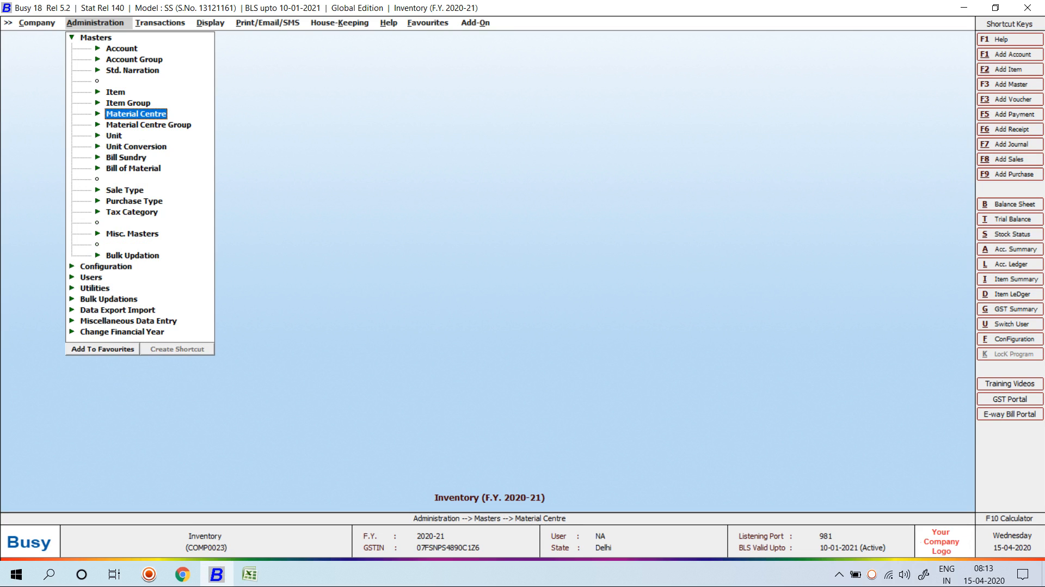
Open Cotton Denim Fabric's item master for modification.
key("Up")
key("Up")
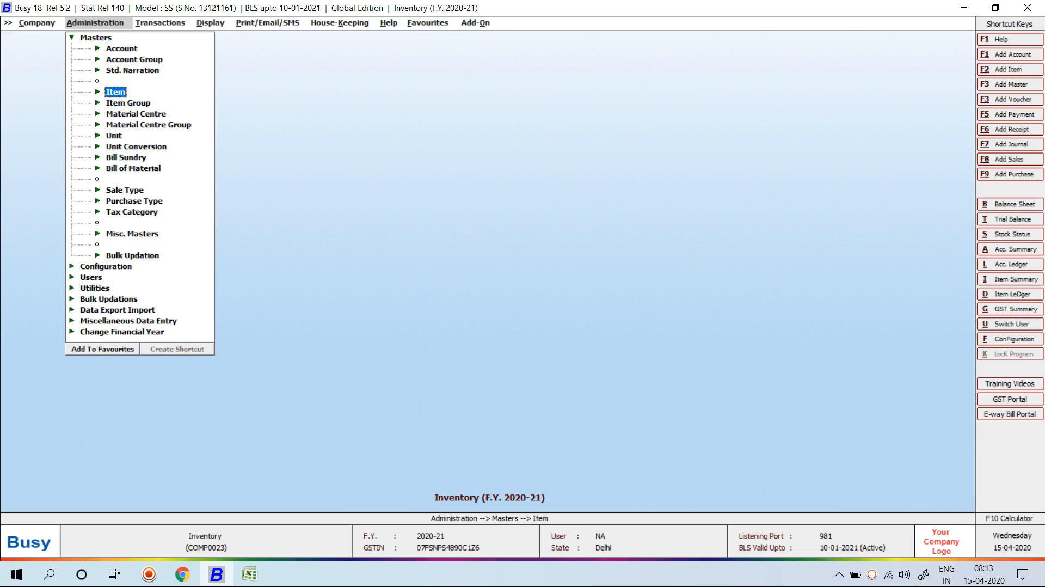
key("Return")
key("Down")
key("Return")
key("Down")
key("Down")
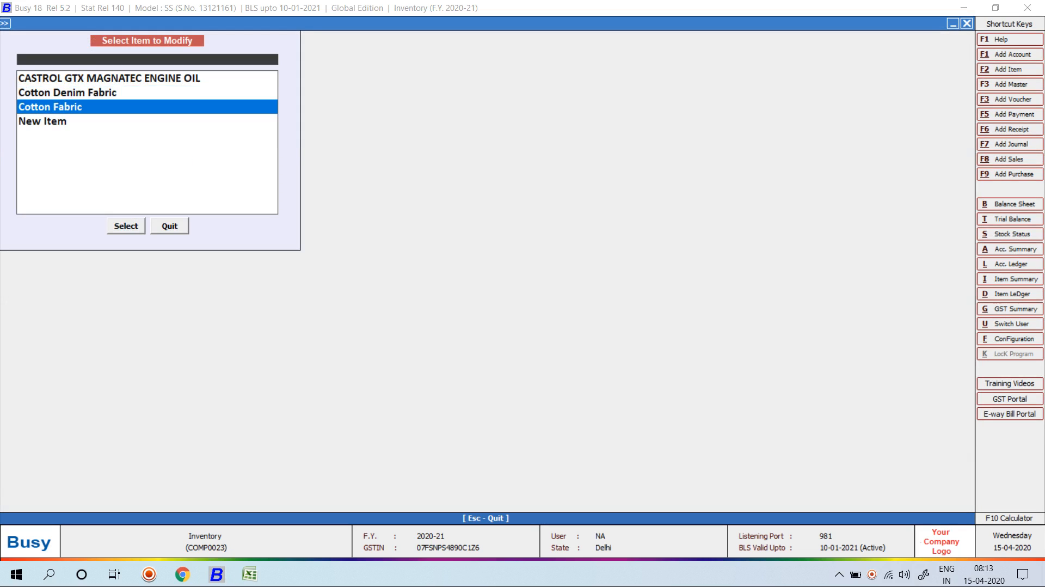
key("Up")
key("Return")
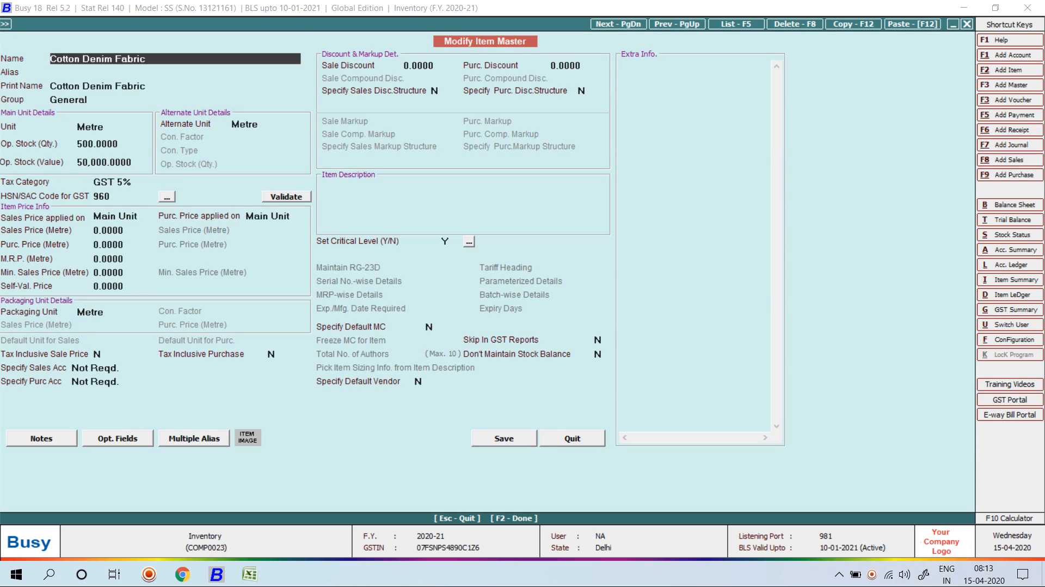
Enter opening stock of 100 at Azad Nagar Delhi and 200 at Laxmi Nagar Delhi.
key("F2")
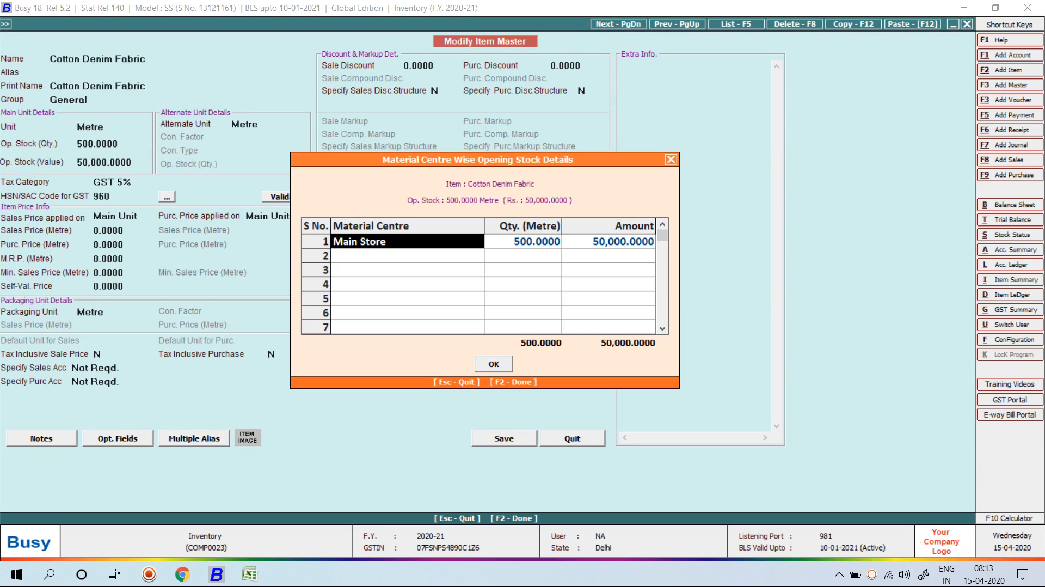
key("space")
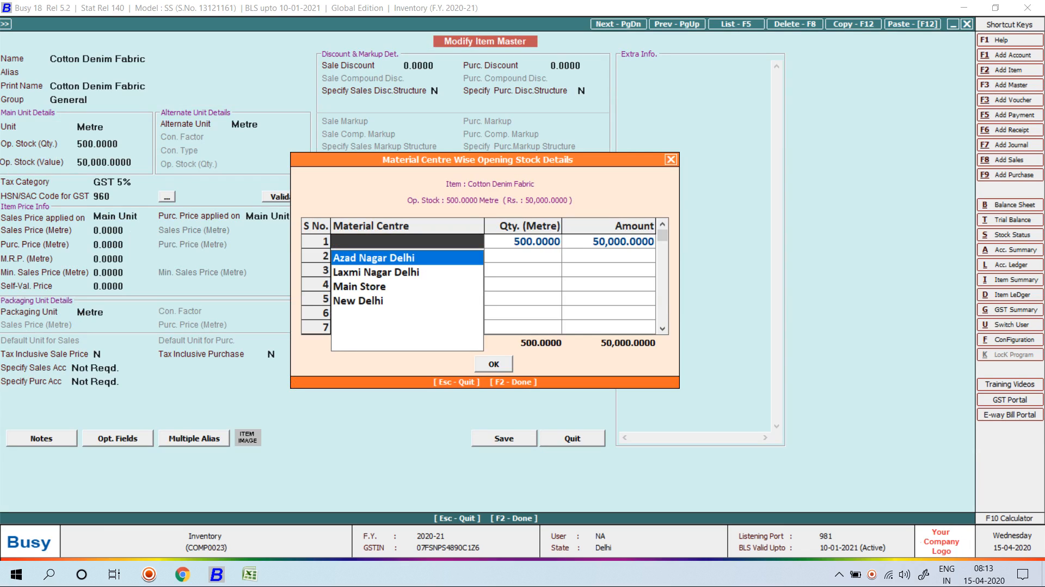
key("Return")
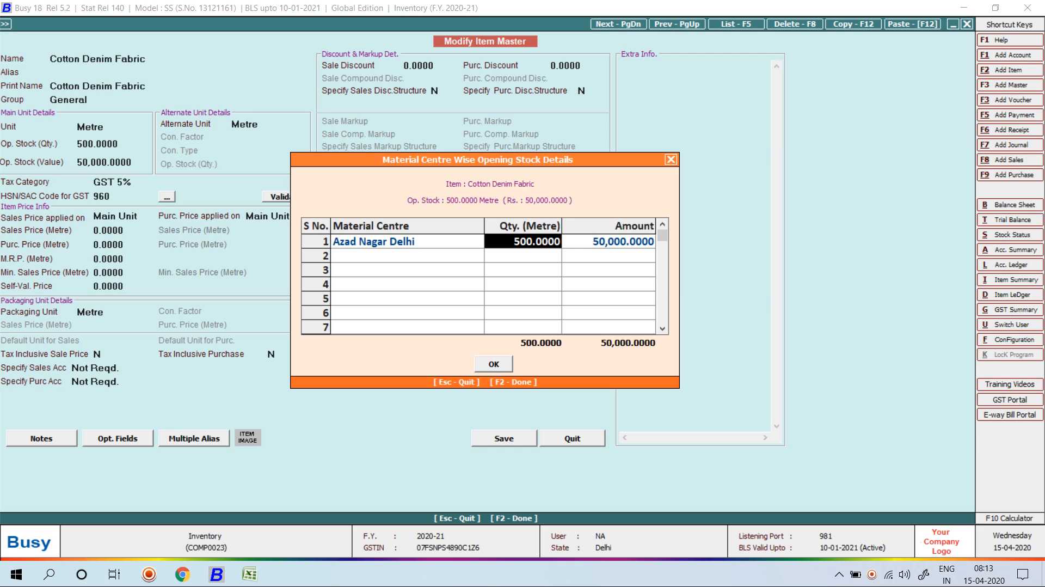
type("100")
key("Return")
key("Return")
key("space")
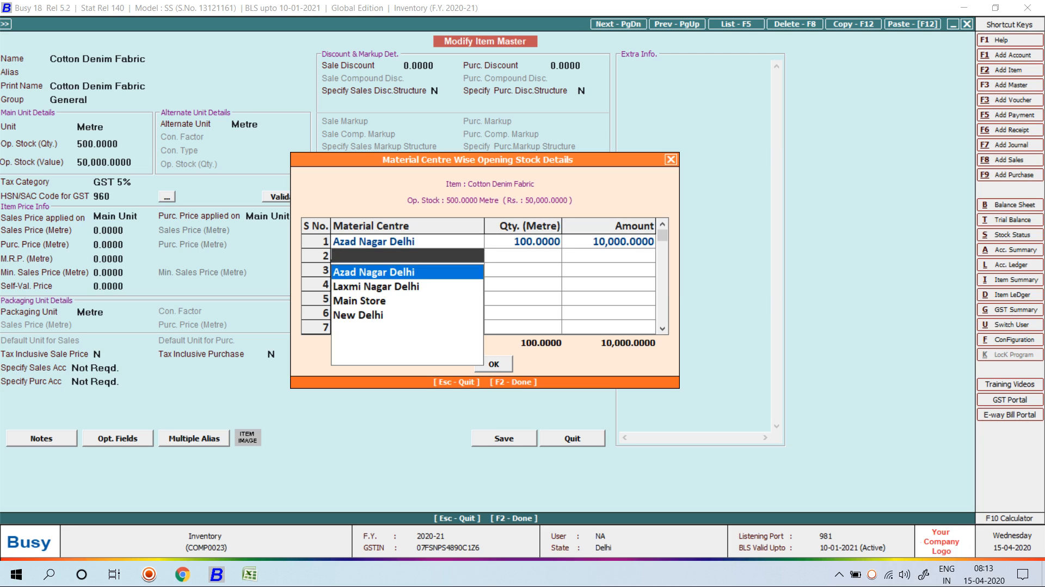
key("Down")
key("Return")
type("200")
key("Return")
key("Return")
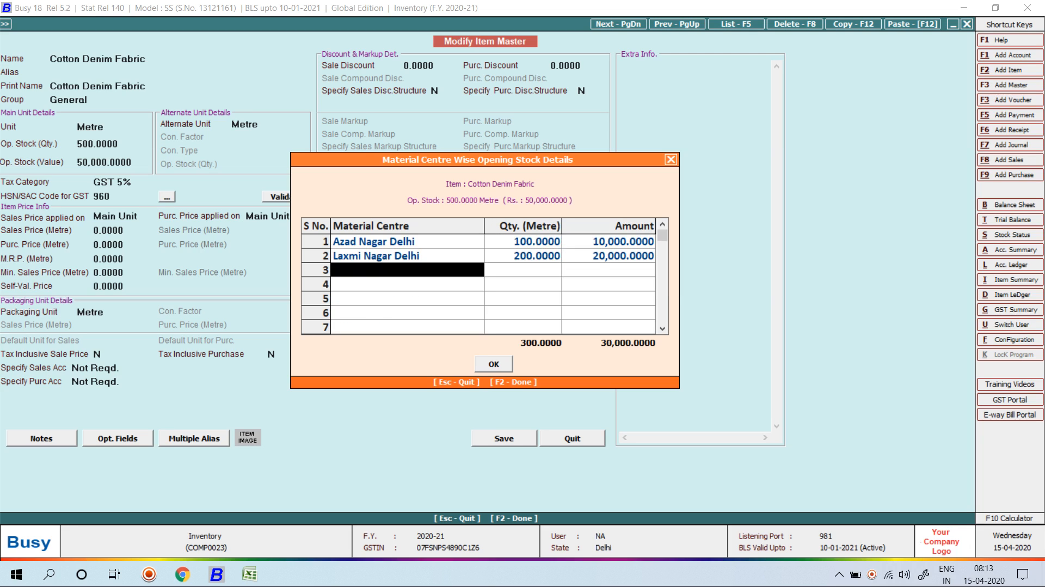
Add Main Store's opening stock, correcting its quantity from 50 to 200.
key("space")
key("Down")
key("Up")
key("Down")
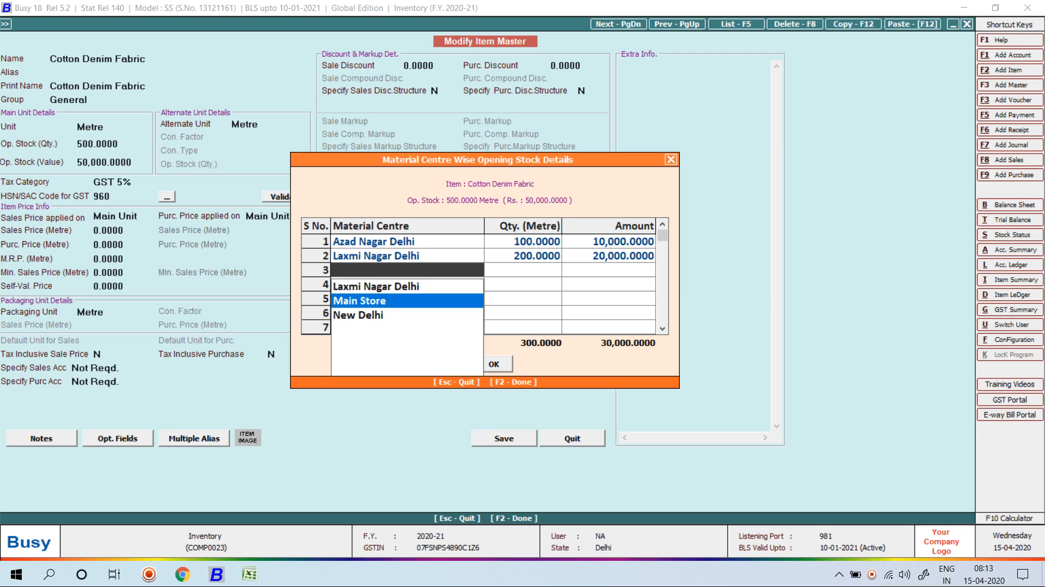
key("Return")
type("50")
key("Return")
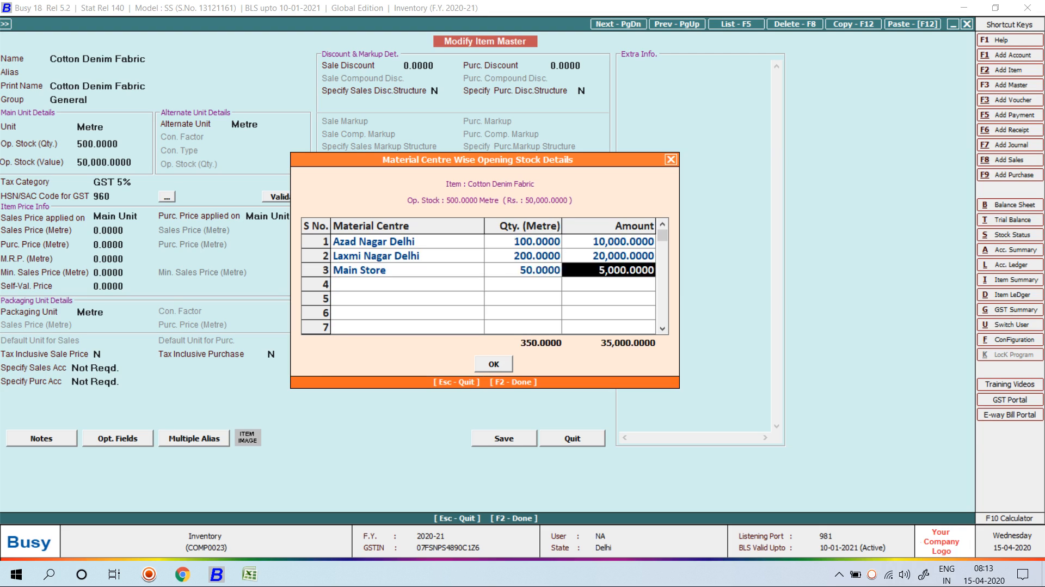
left_click(522, 270)
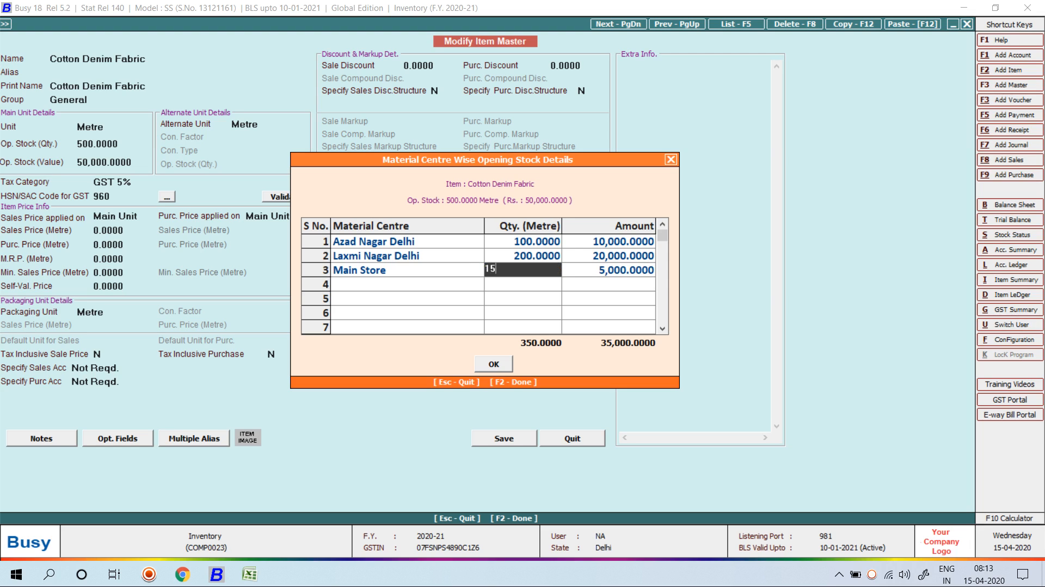
key("BackSpace")
key("BackSpace")
type("200")
key("Return")
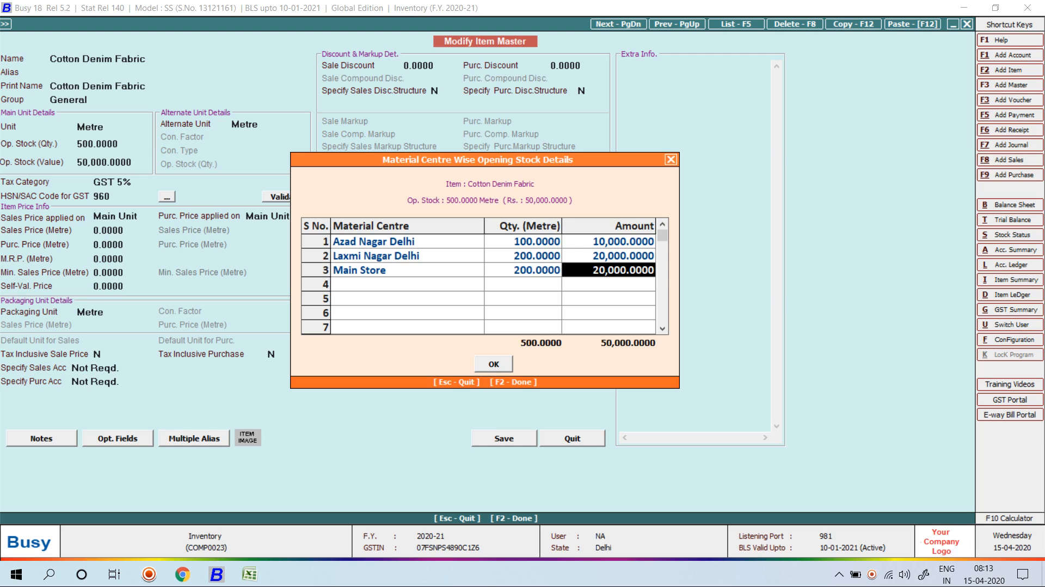
Close the opening stock details and save the modified item master.
key("Return")
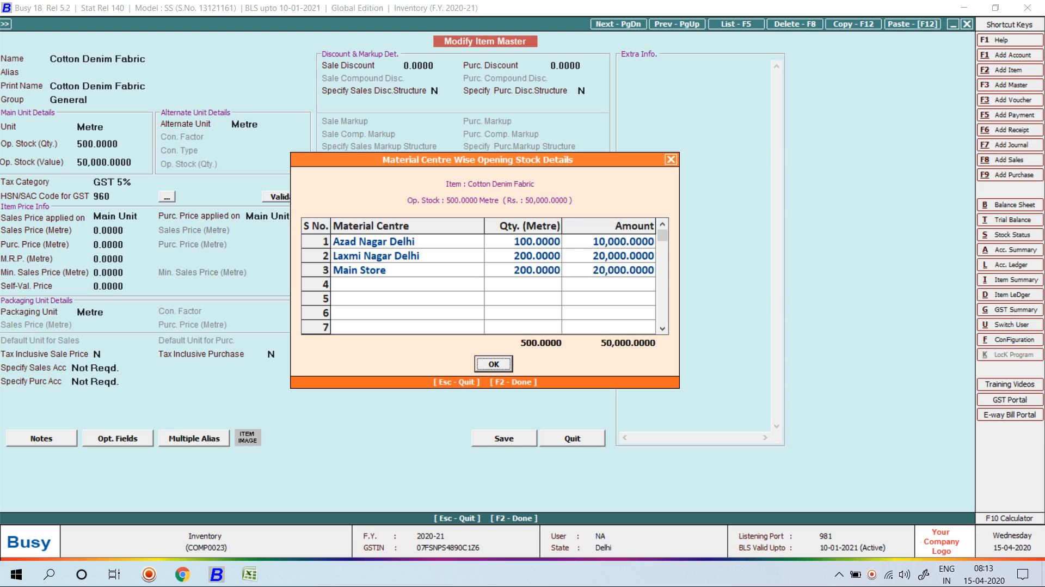
key("Return")
key("F2")
key("Return")
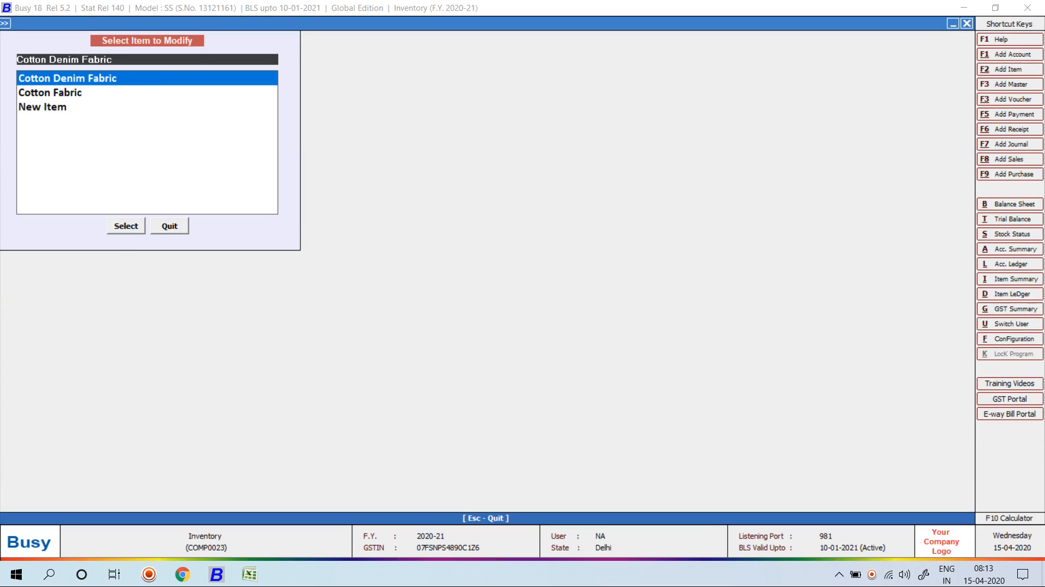
key("Escape")
Start a new sales voucher with Cash as the party and Cotton Denim Fabric as the item.
key("Right")
key("Return")
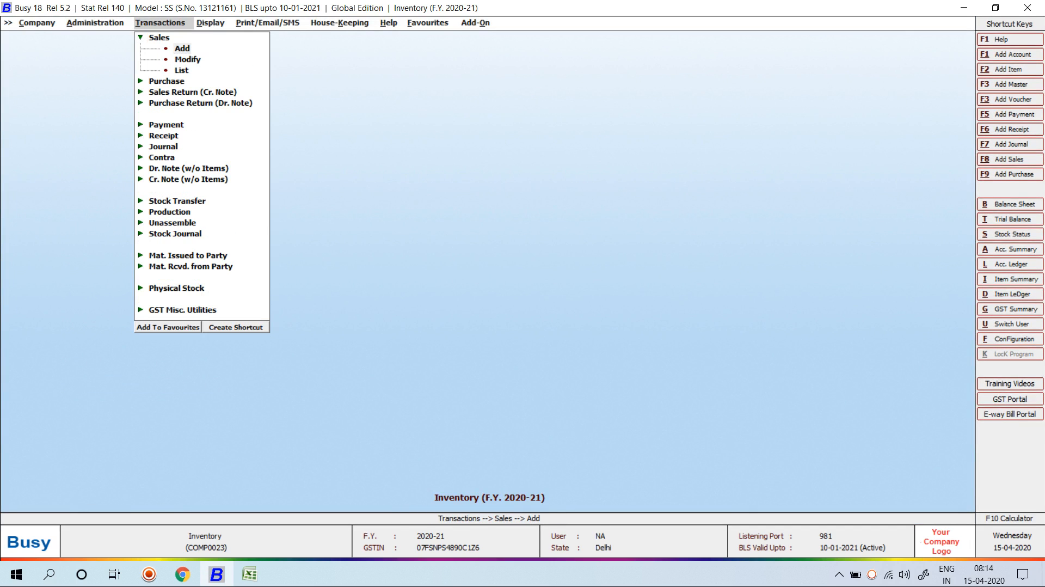
key("Return")
key("Return")
key("Return")
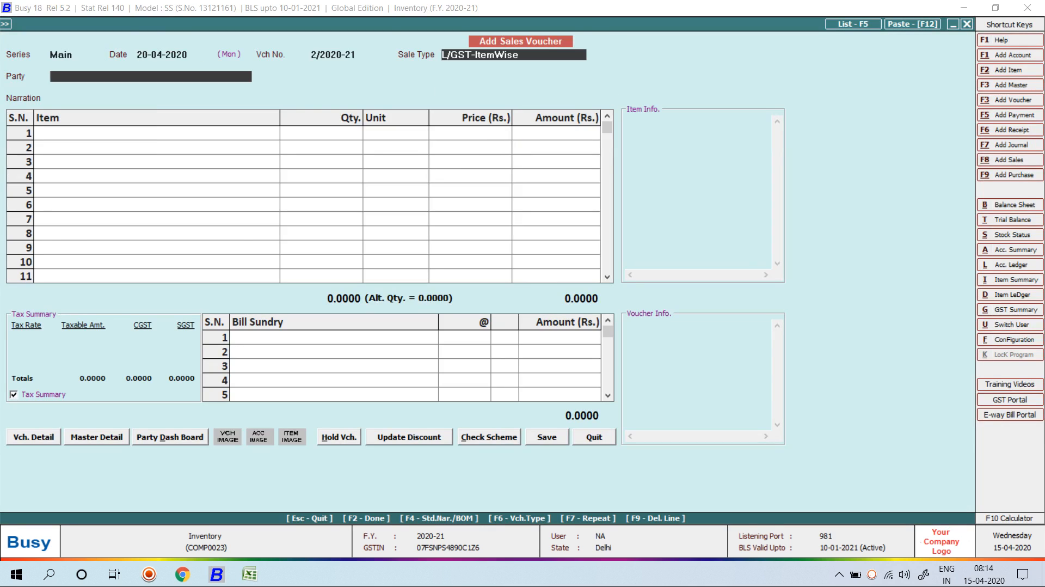
key("Return")
type("c")
key("Return")
key("Return")
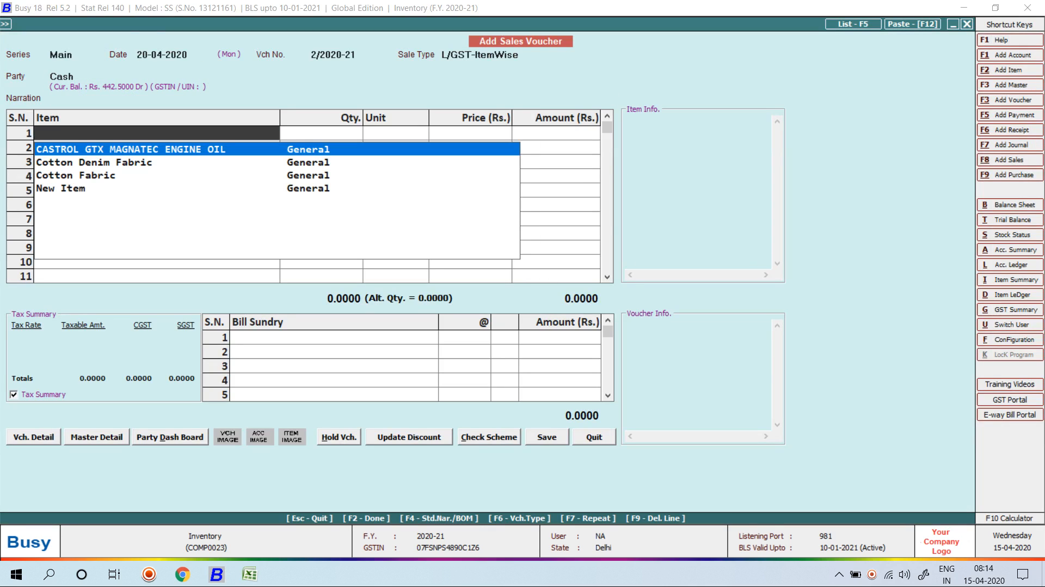
key("Down")
key("Return")
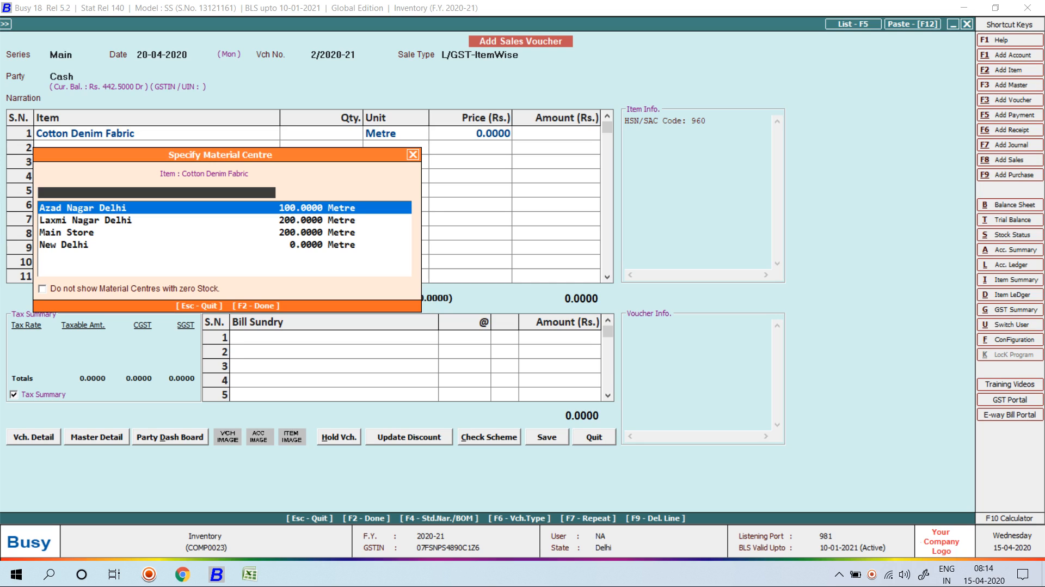
Fill the first line with 50 metres from Laxmi Nagar Delhi at price 150.
key("space")
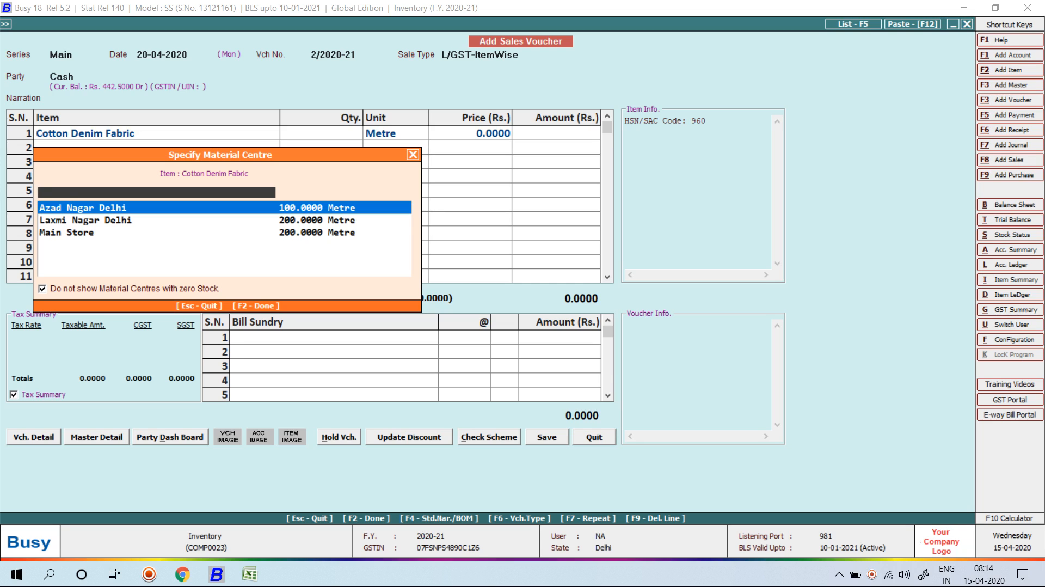
key("Down")
key("Return")
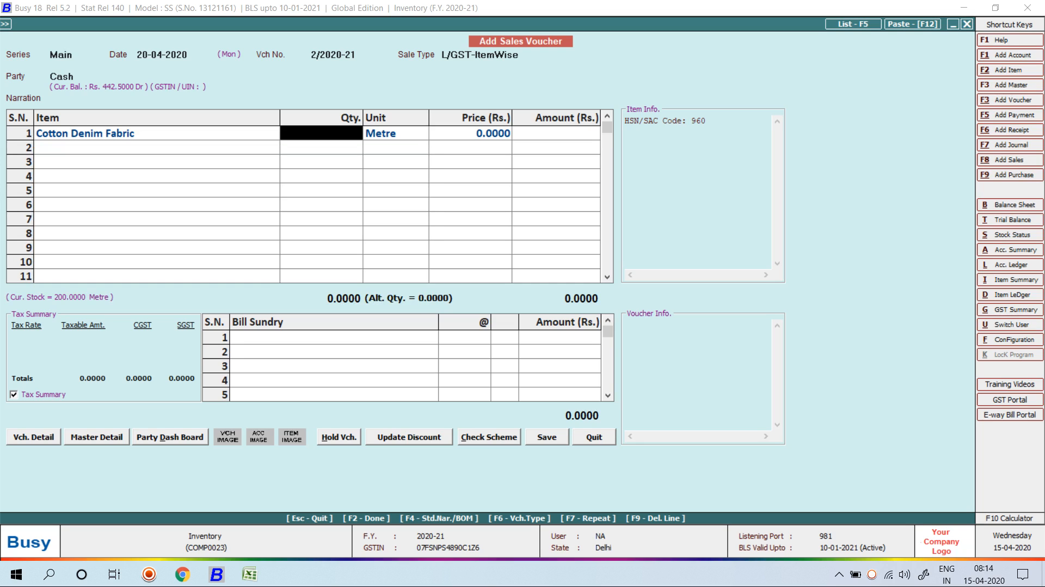
type("50")
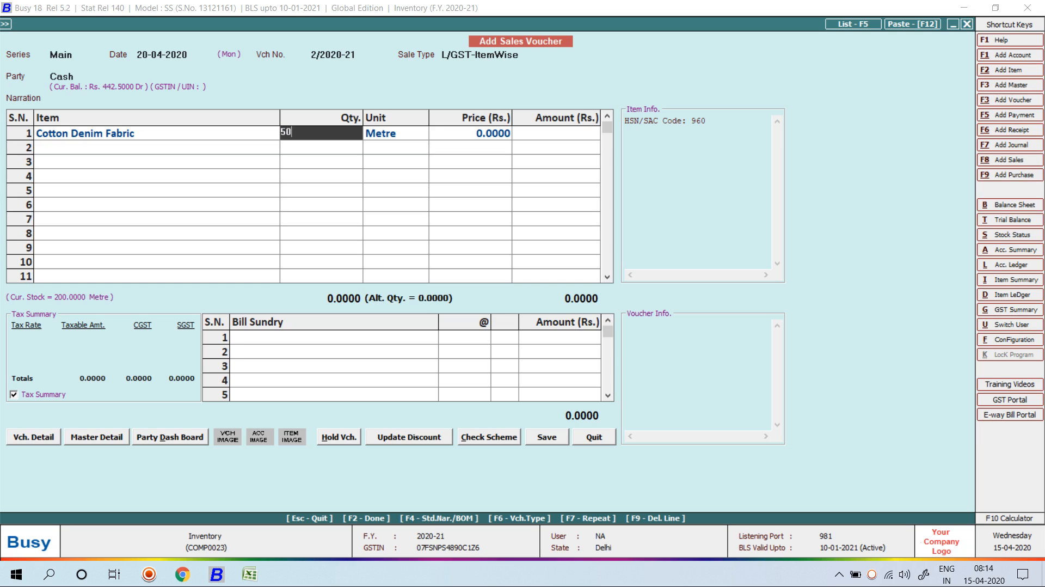
key("Return")
key("Return")
type("150")
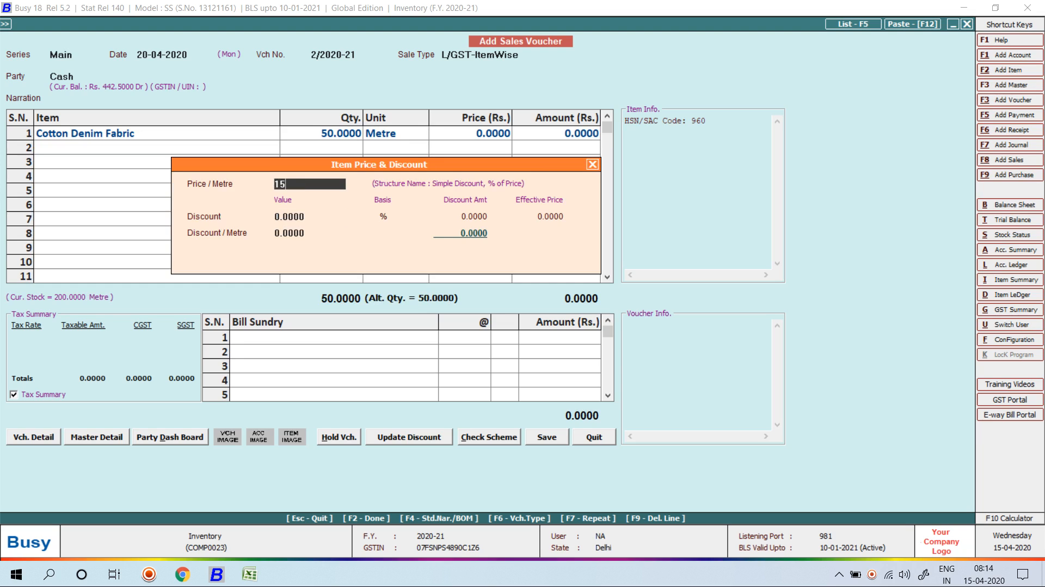
key("Return")
key("Return")
key("Return")
key("Return")
key("Return")
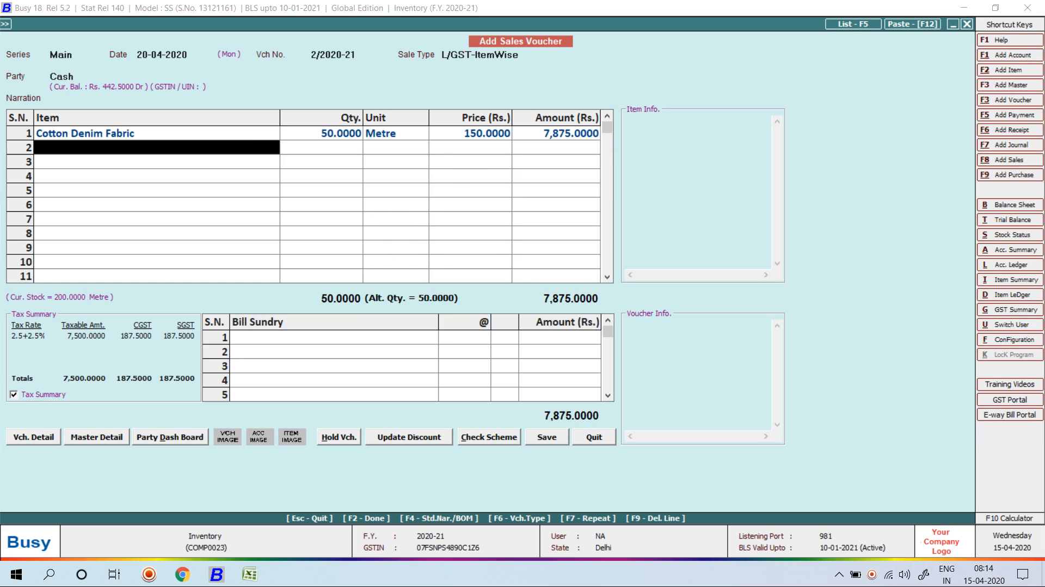
Add a second Cotton Denim Fabric line of 50 metres from Main Store at 150.
key("Return")
key("Down")
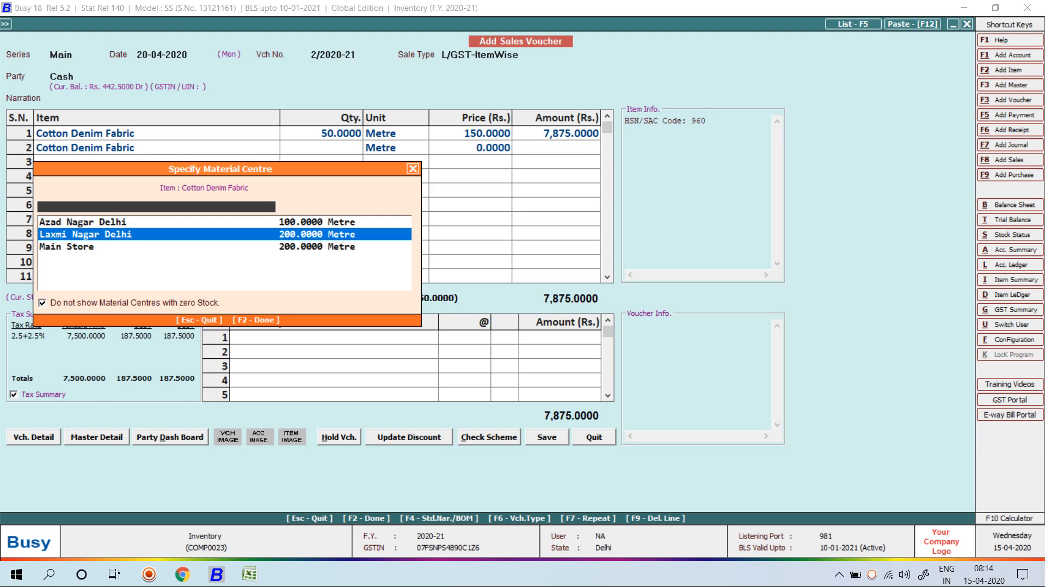
key("Down")
key("Return")
type("50")
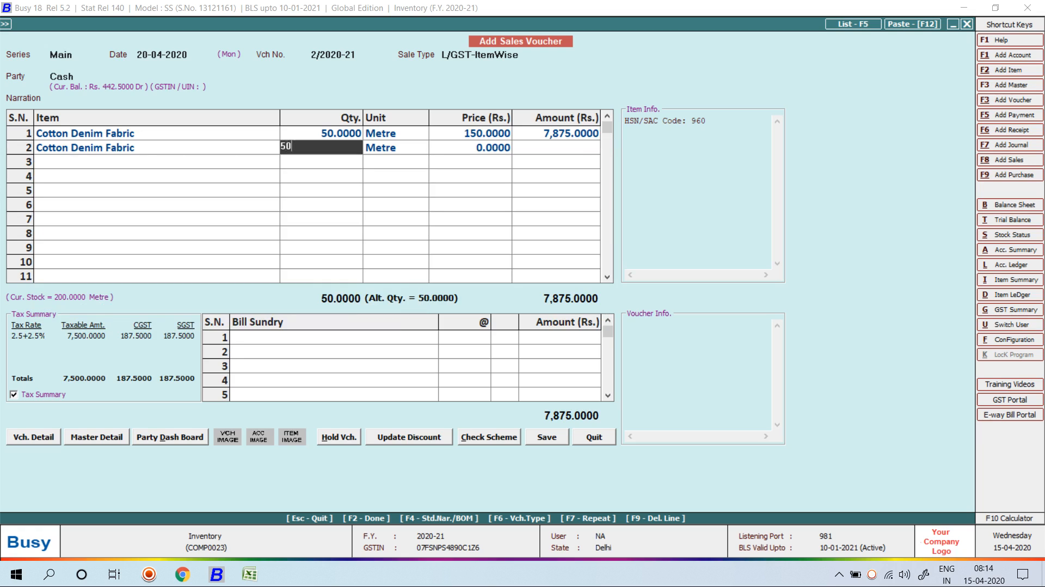
key("Return")
key("Return")
key("Return")
key("Up")
key("Up")
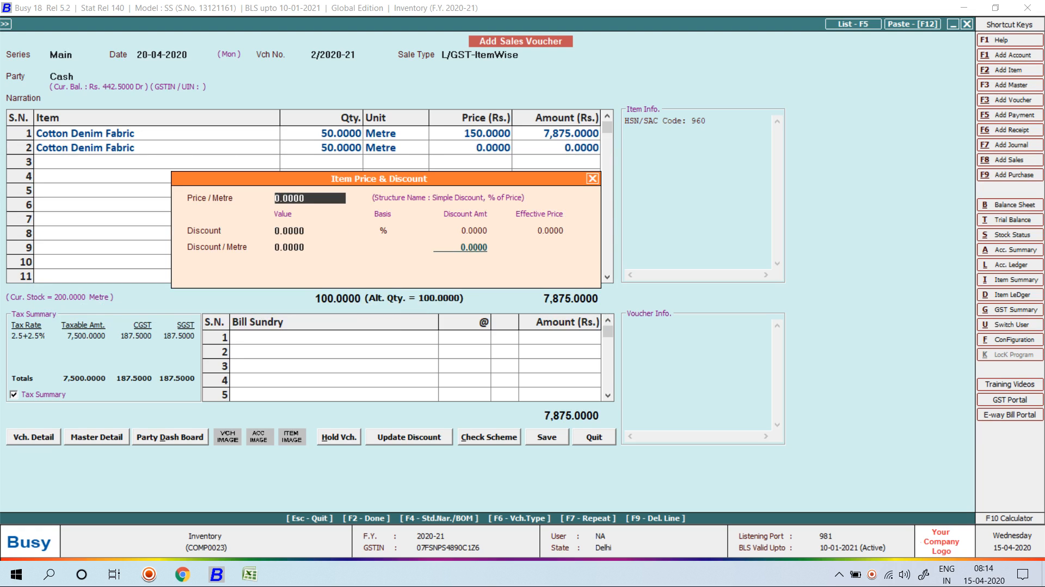
type("150")
key("Return")
key("Return")
key("Return")
key("Return")
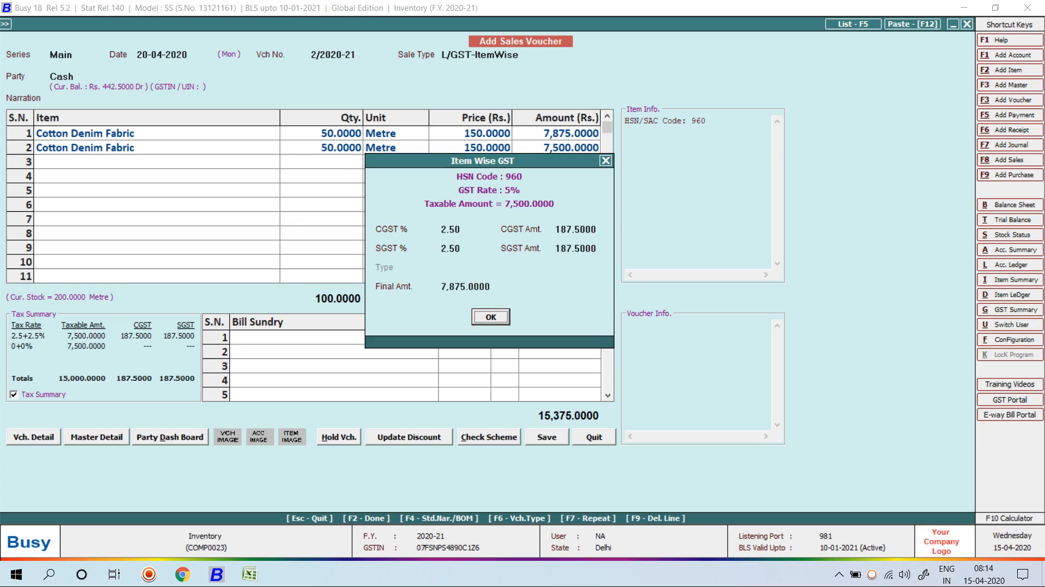
key("Return")
key("Return")
key("Return")
key("Return")
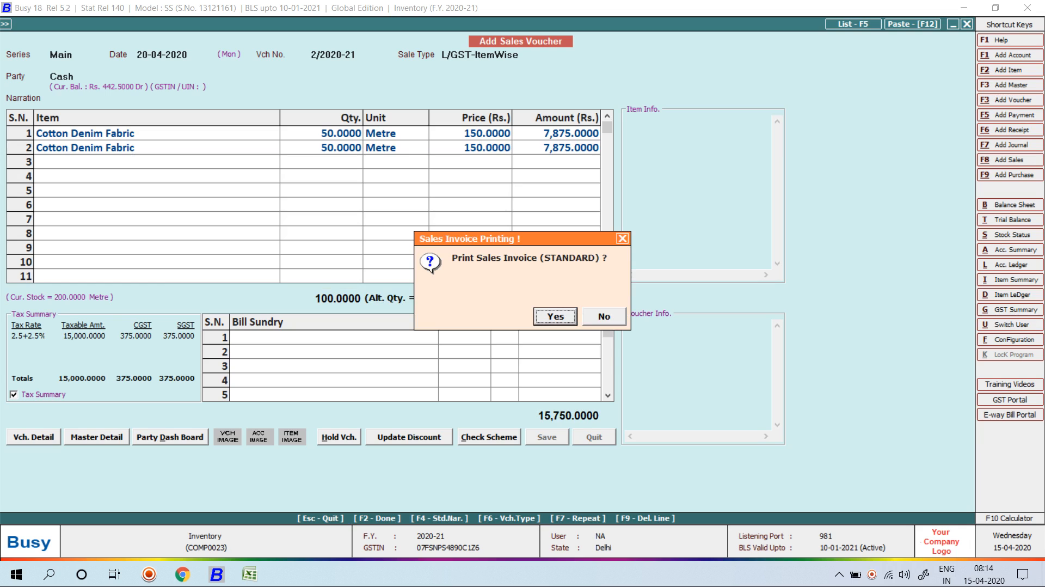
Save the voucher without printing the sales invoice.
key("Right")
key("Return")
key("Escape")
View the one-centre stock ledger for Cotton Denim Fabric at Main Store, showing 150 closing.
key("Escape")
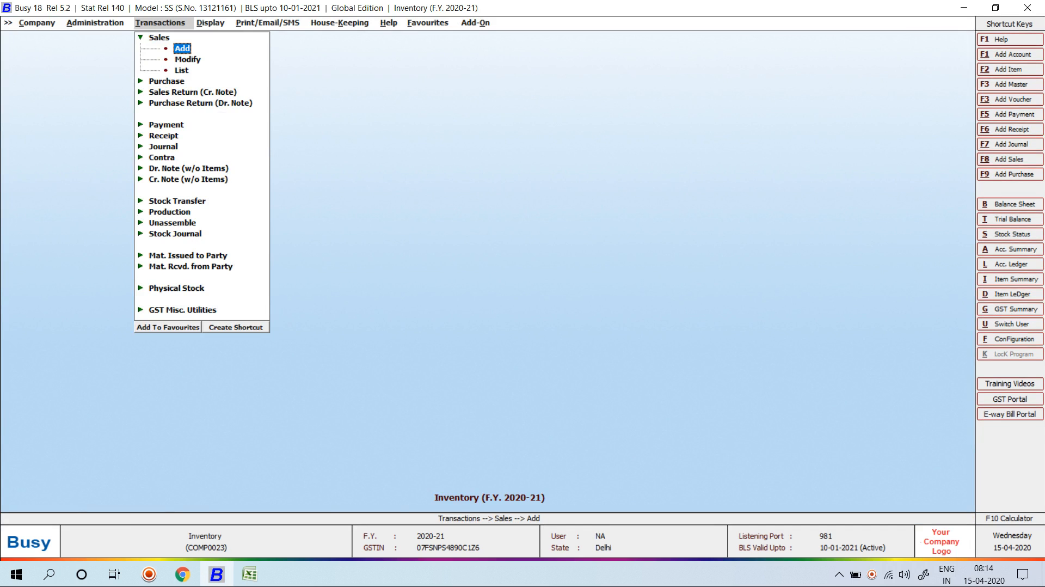
key("Escape")
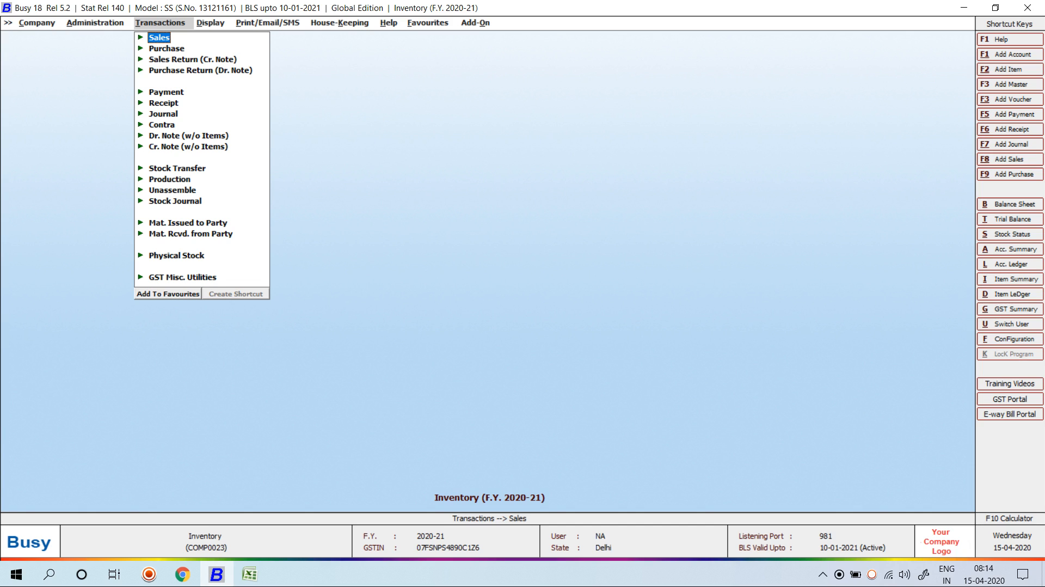
key("alt+d")
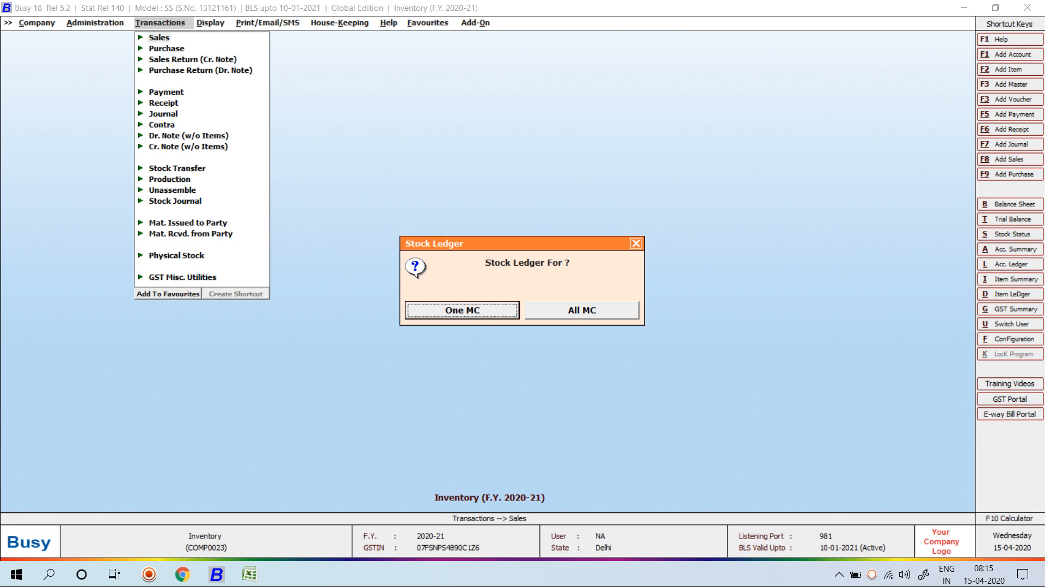
key("Right")
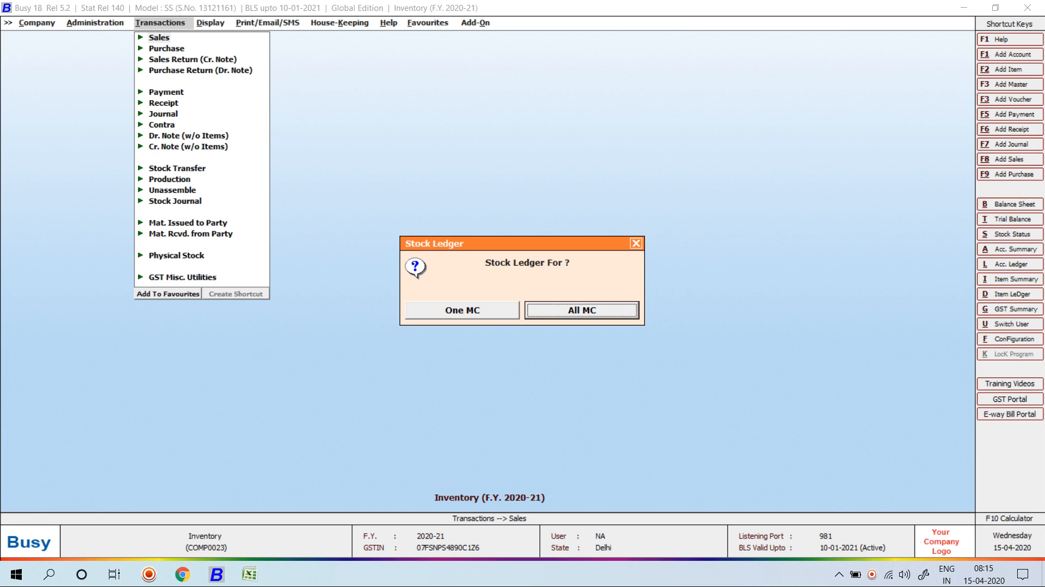
key("Left")
key("Return")
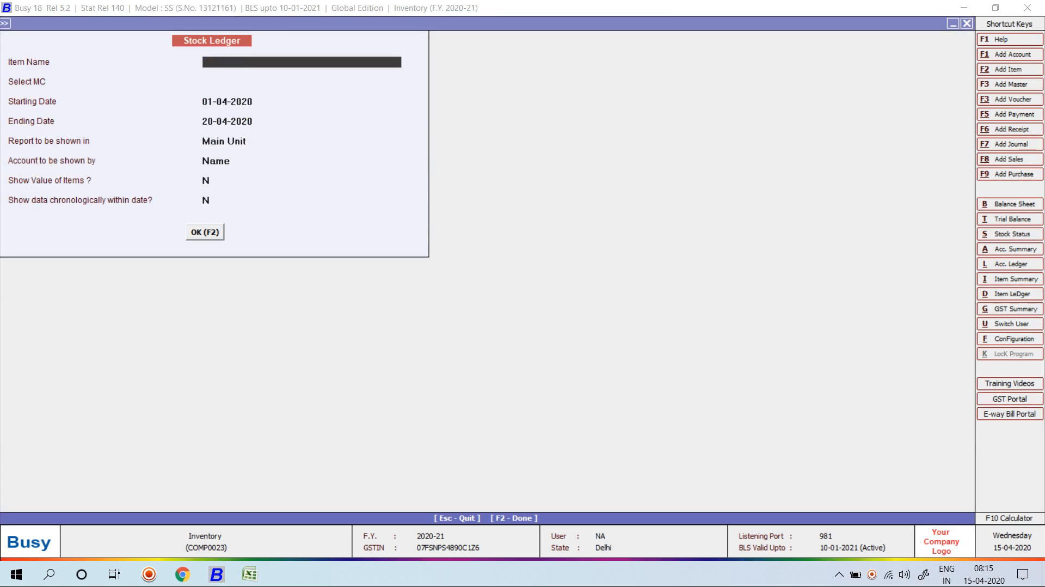
key("Down")
key("Return")
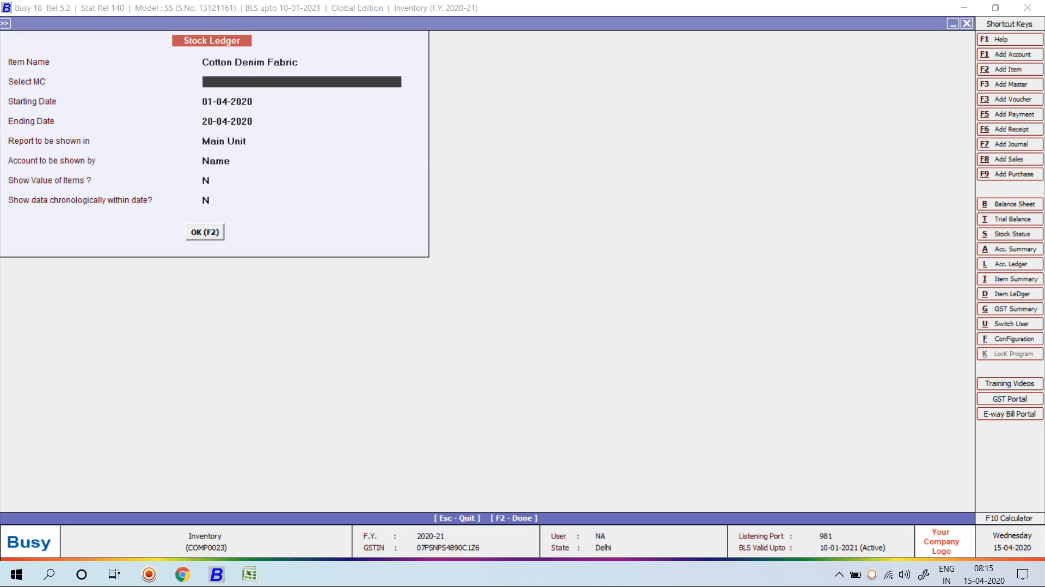
key("Down")
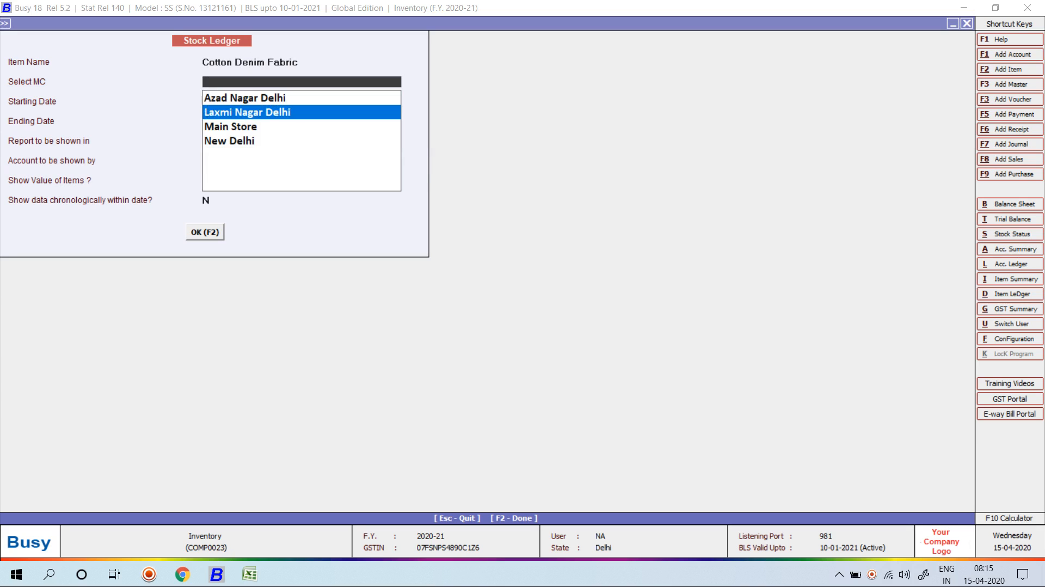
key("Down")
key("Return")
key("F2")
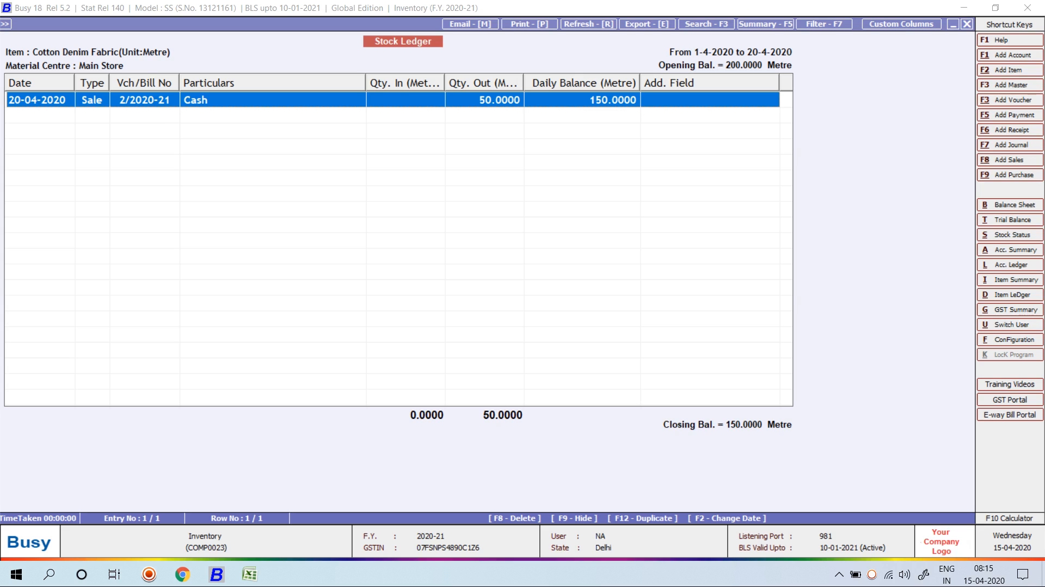
key("Escape")
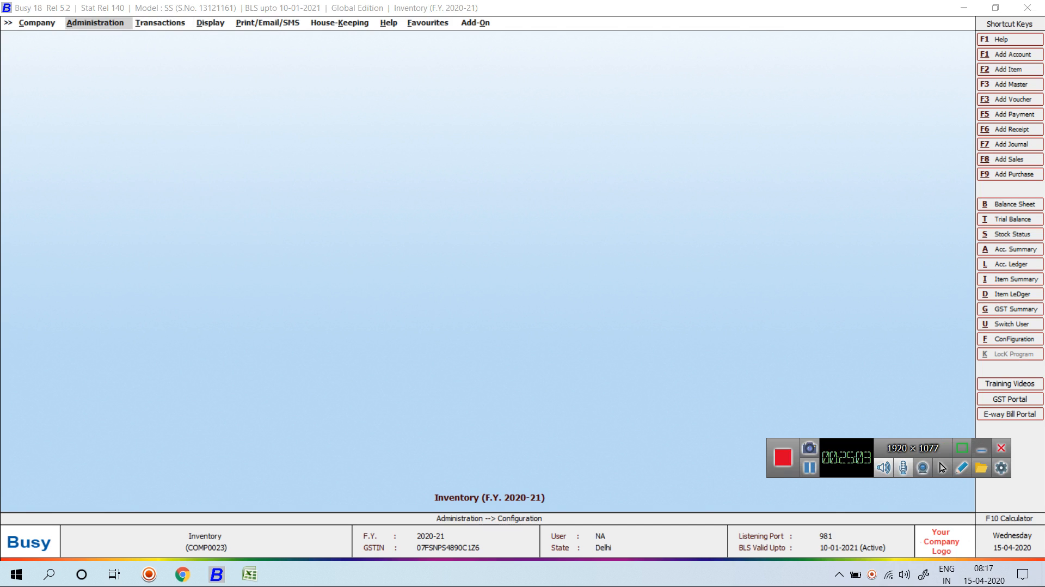
left_click(982, 448)
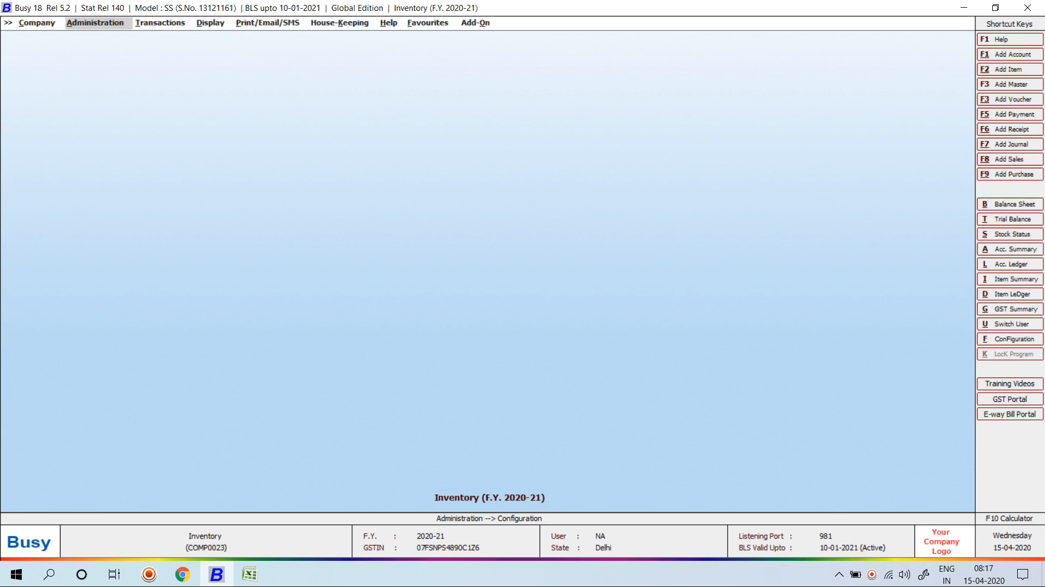
key("Return")
key("Return")
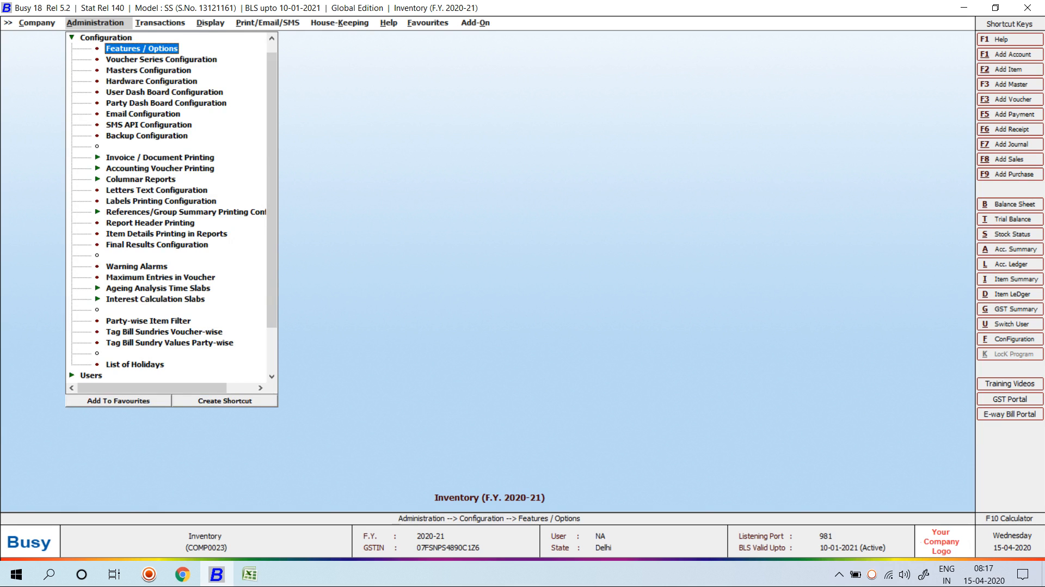
key("Return")
key("Down")
key("Down")
key("Down")
key("Down")
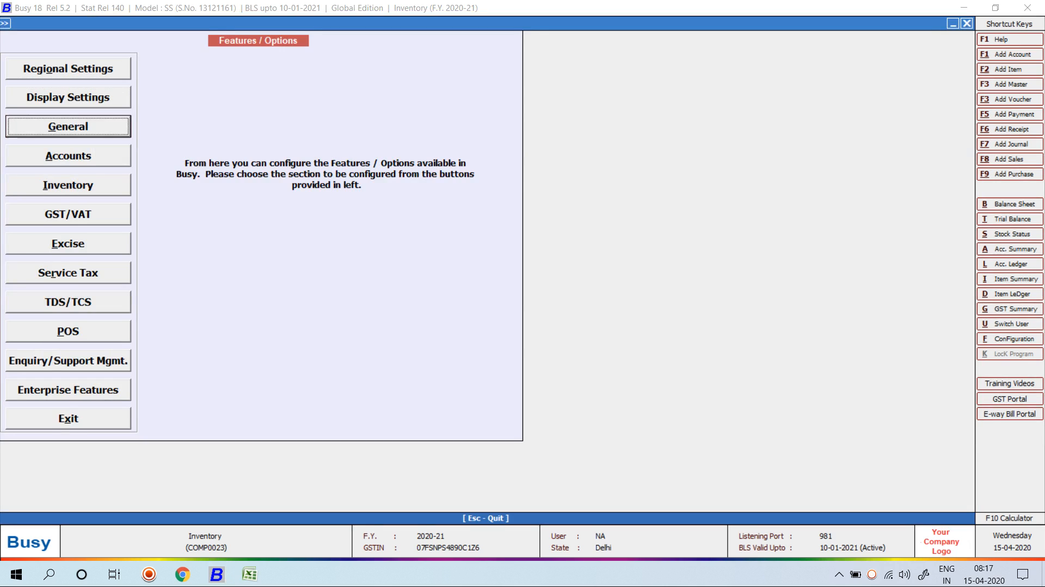
key("Return")
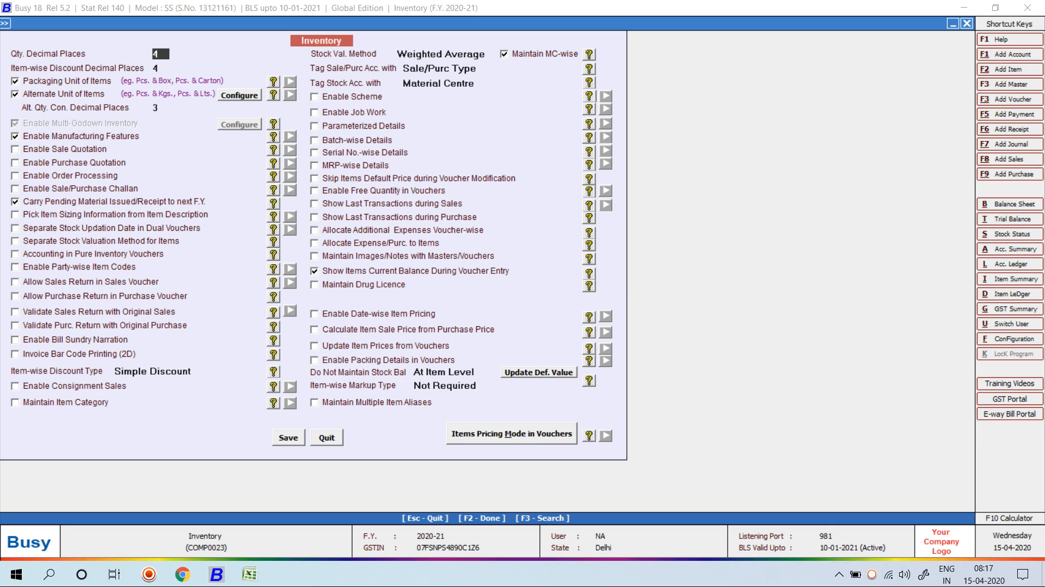
key("Escape")
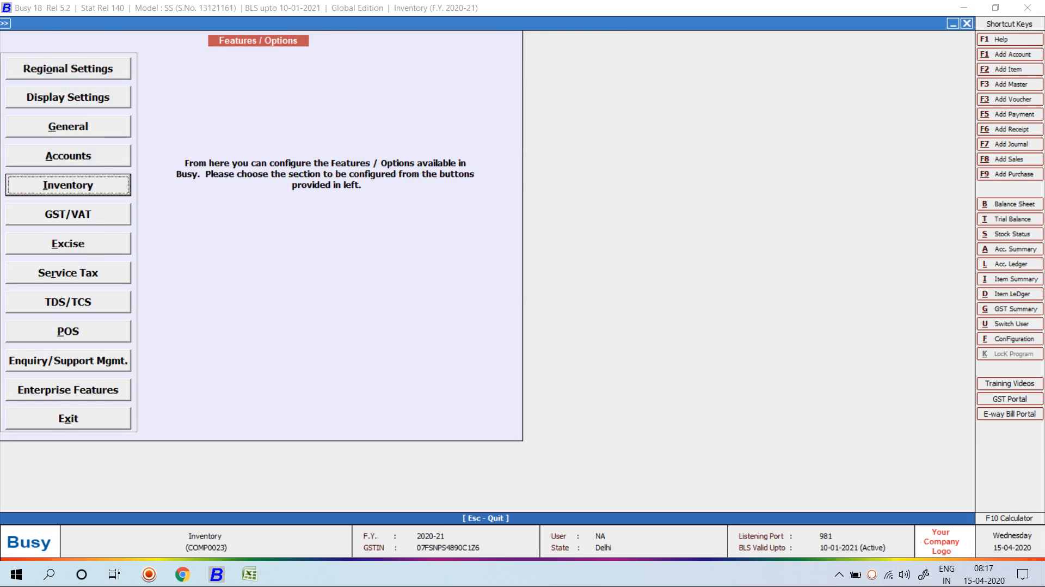
key("Escape")
key("Escape")
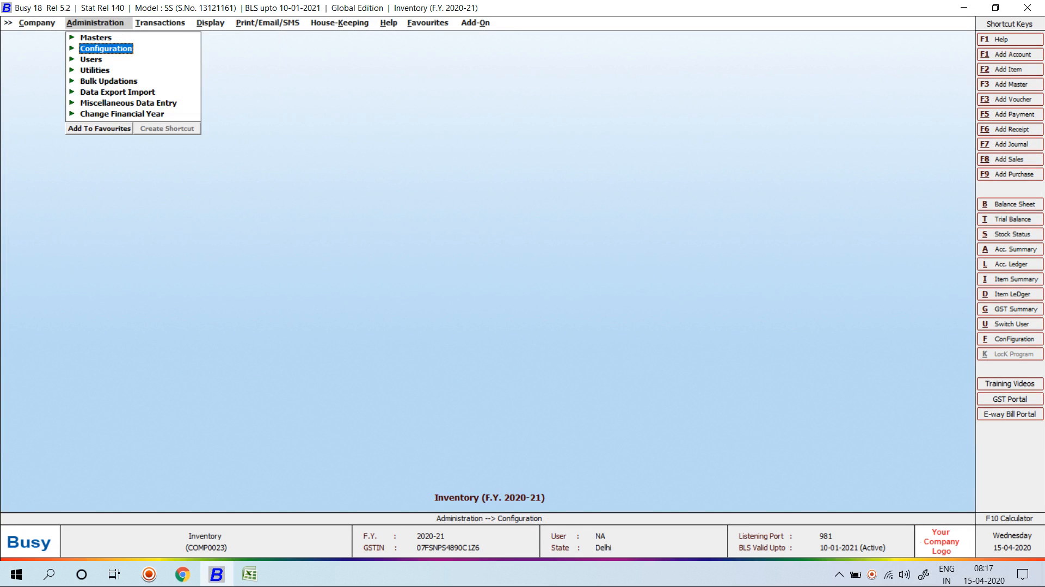
key("Escape")
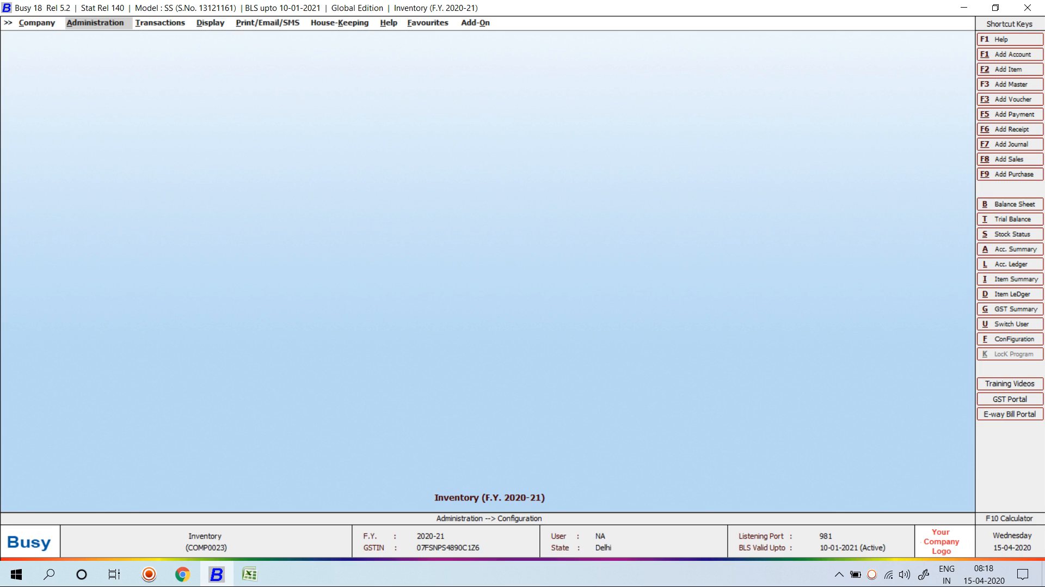
Check the transaction types list for the Production voucher.
key("Right")
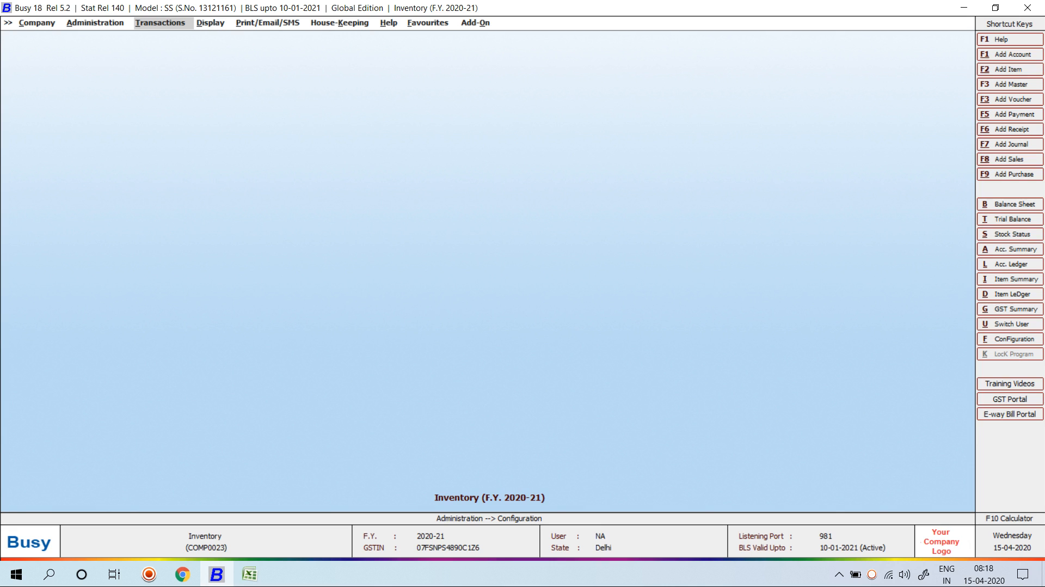
key("Return")
key("Down")
key("Down")
key("Down")
key("Down")
key("Down")
key("Down")
key("Down")
key("Down")
key("Down")
key("Down")
key("Down")
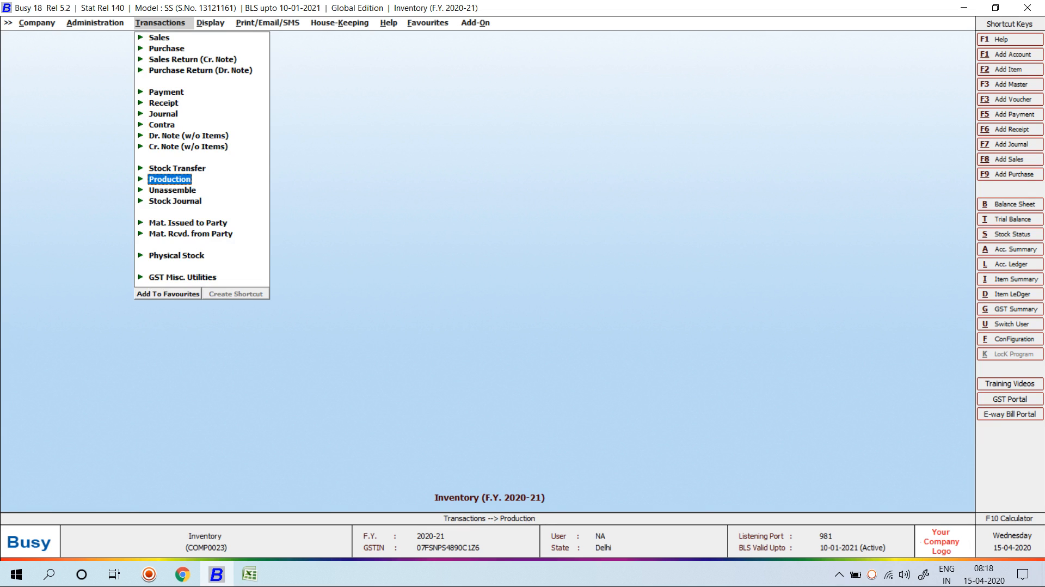
Uncheck Enable Manufacturing Features in the Inventory options and save.
key("Left")
key("Return")
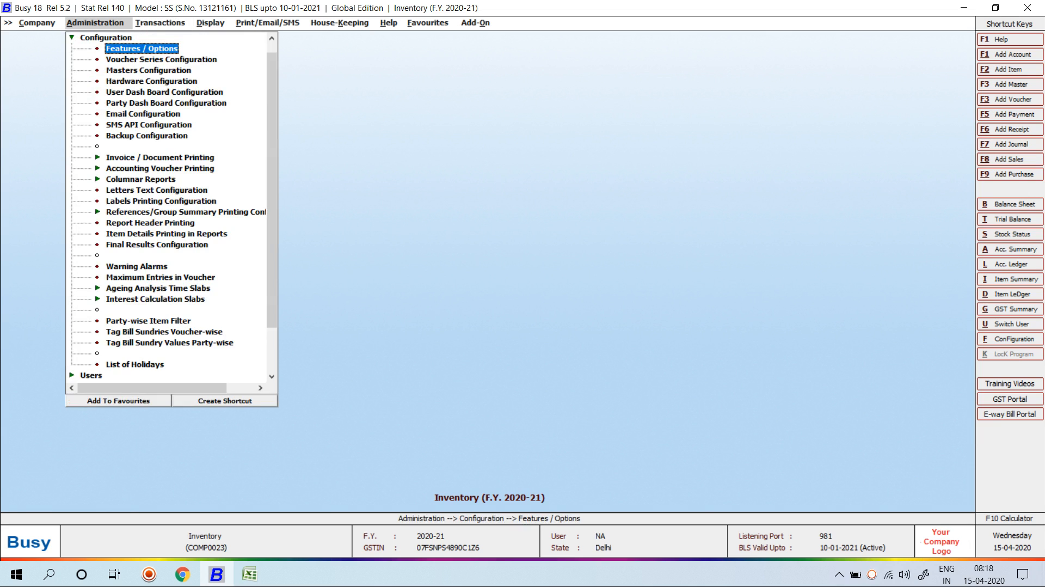
key("Return")
key("Down")
key("Down")
key("Down")
key("Down")
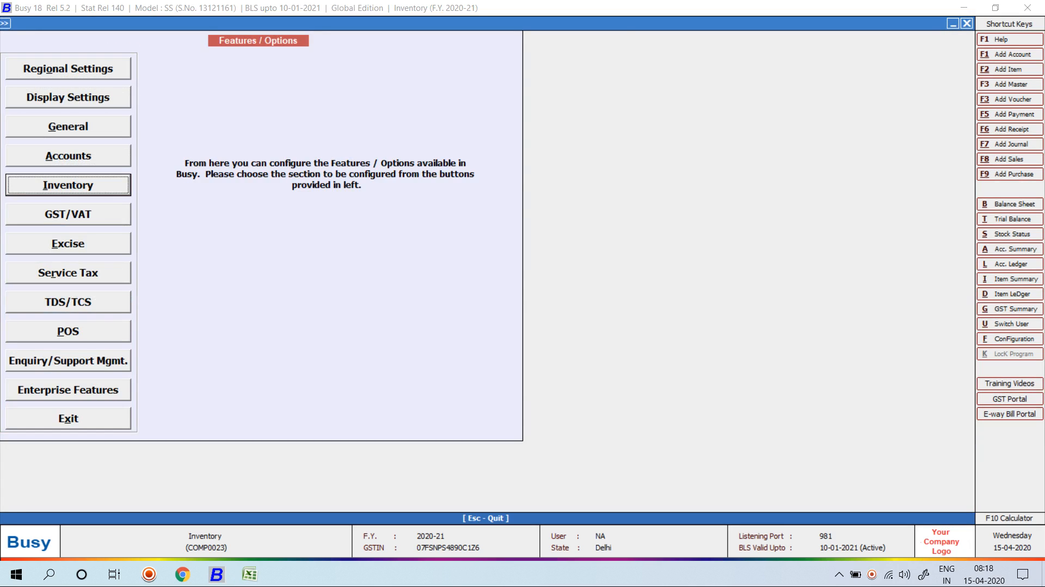
key("Return")
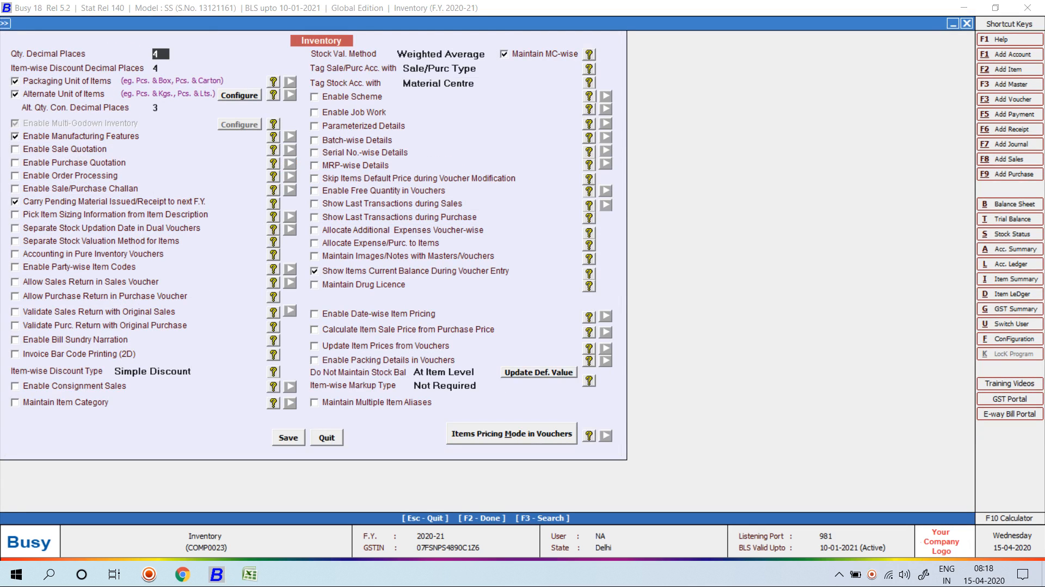
left_click(16, 136)
left_click(589, 96)
key("Escape")
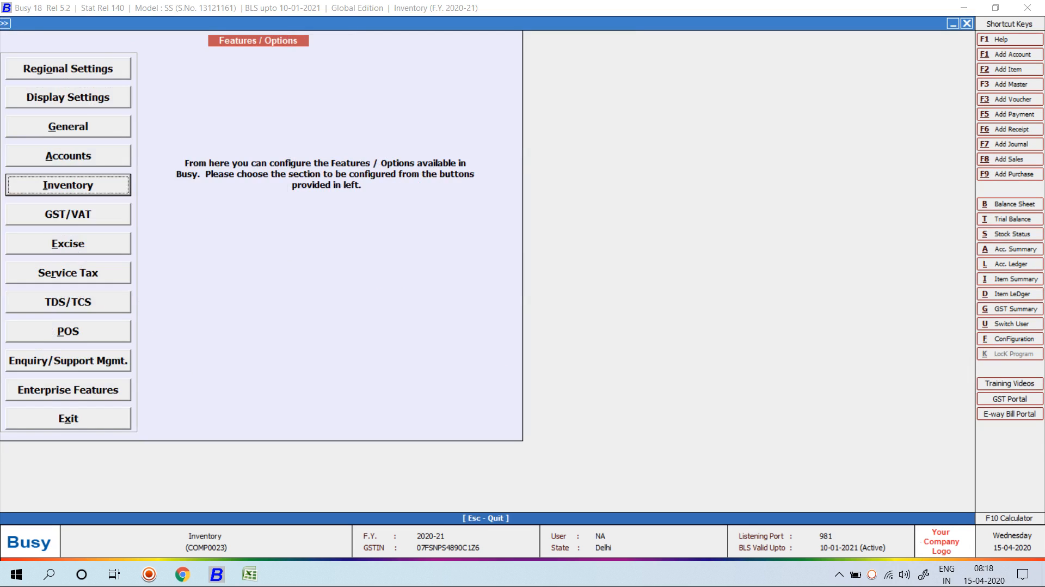
key("Escape")
Confirm Production is gone from the transaction types, then open File Explorer.
key("Right")
key("Down")
key("Down")
key("Down")
key("Down")
key("Down")
key("Down")
key("Down")
key("Down")
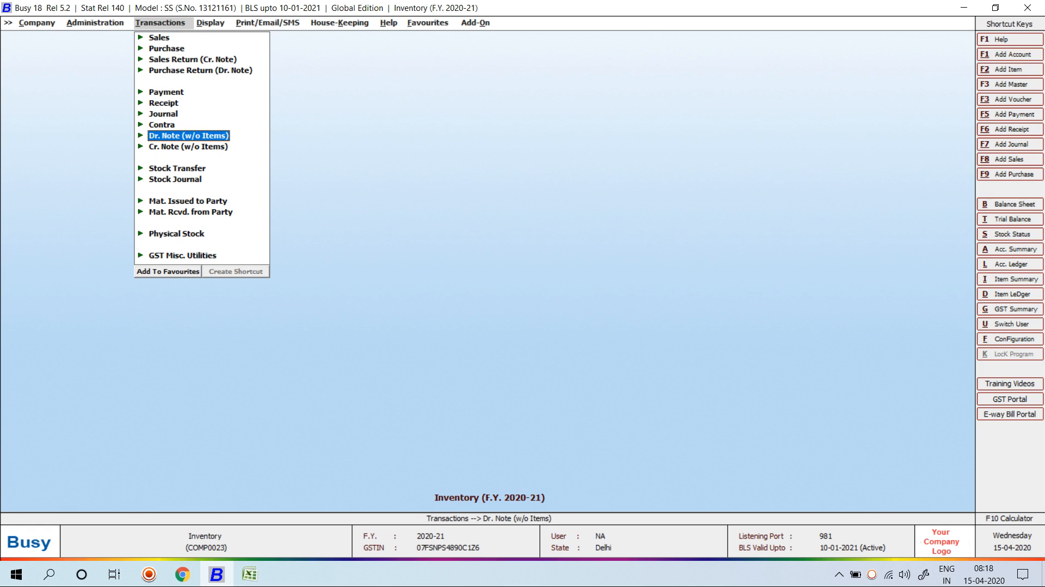
key("Left")
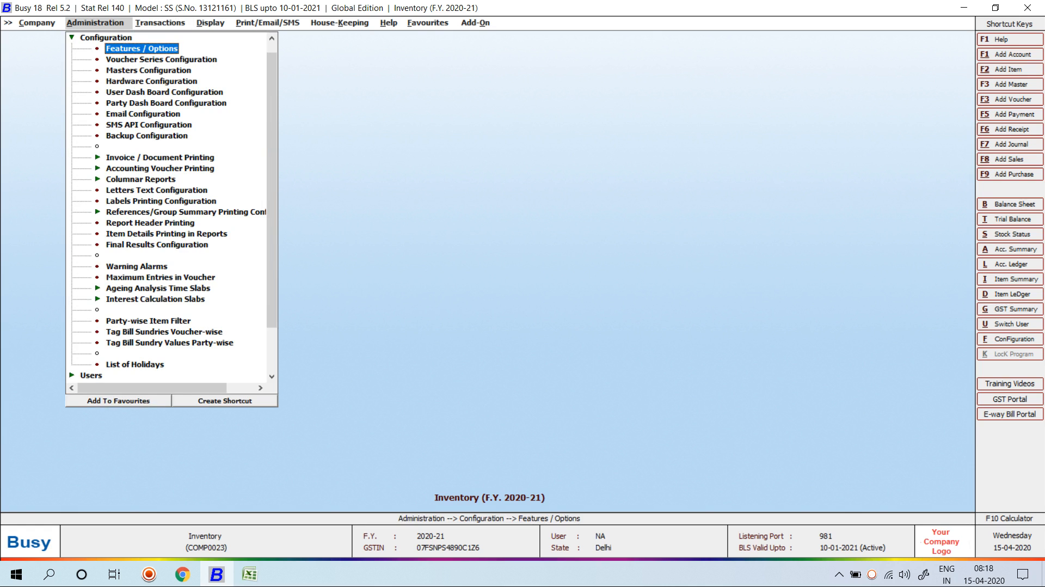
key("Escape")
key("Escape")
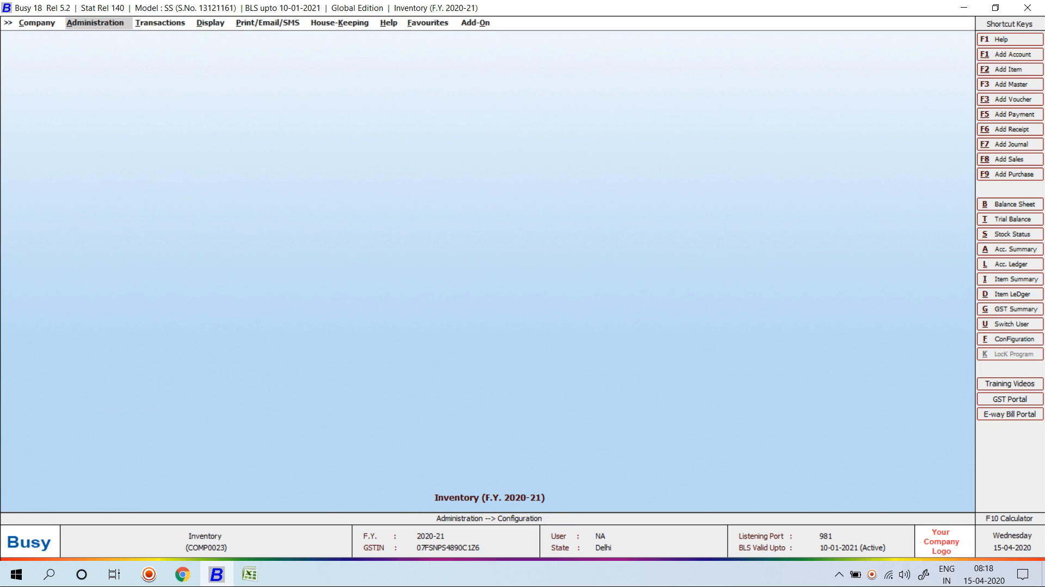
key("super+e")
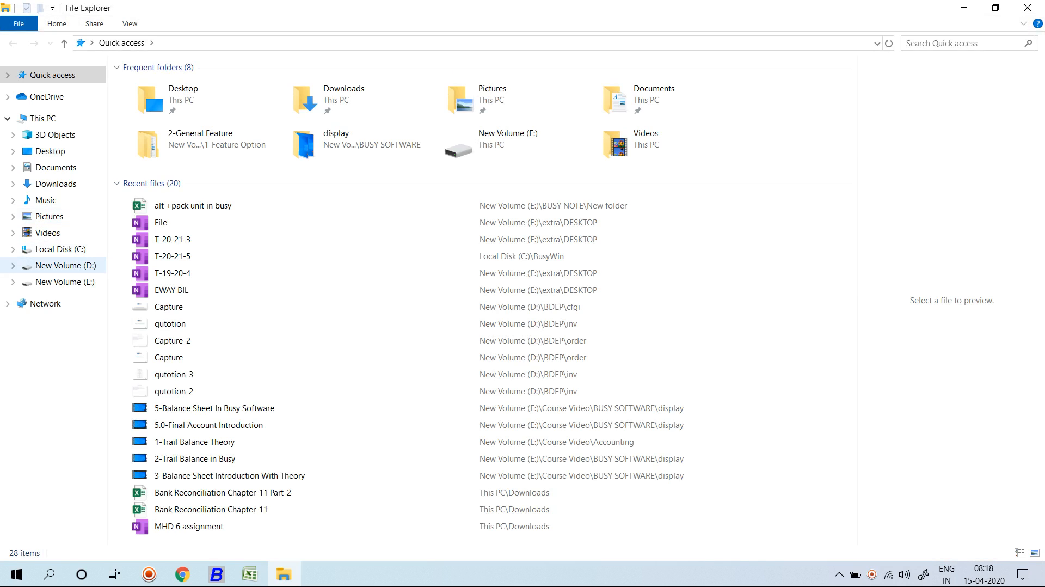
Navigate to the inv folder inside BDEP on New Volume (D:).
left_click(60, 265)
left_click(163, 85)
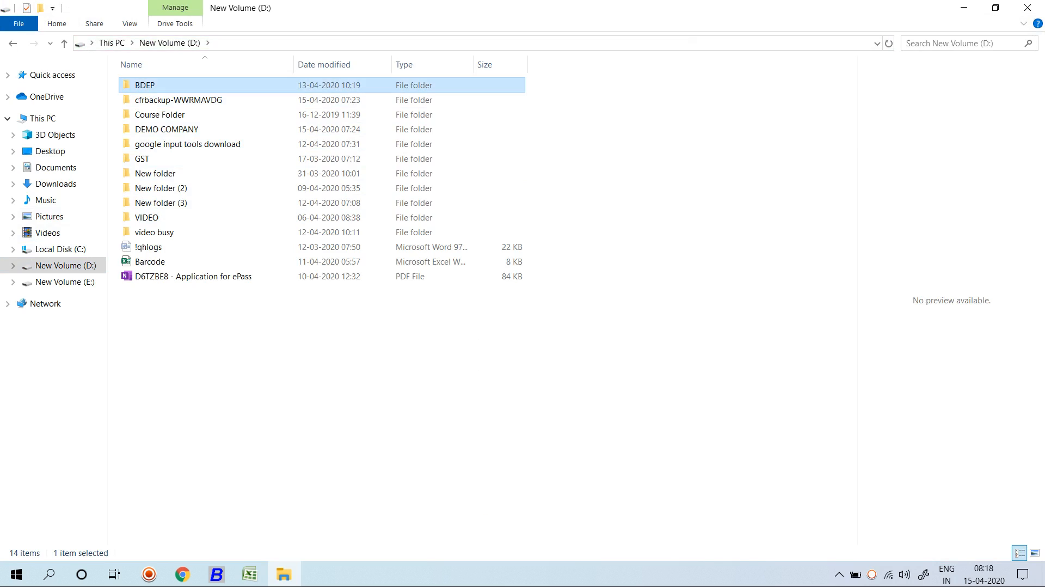
key("Return")
key("Down")
key("Down")
key("Down")
key("Down")
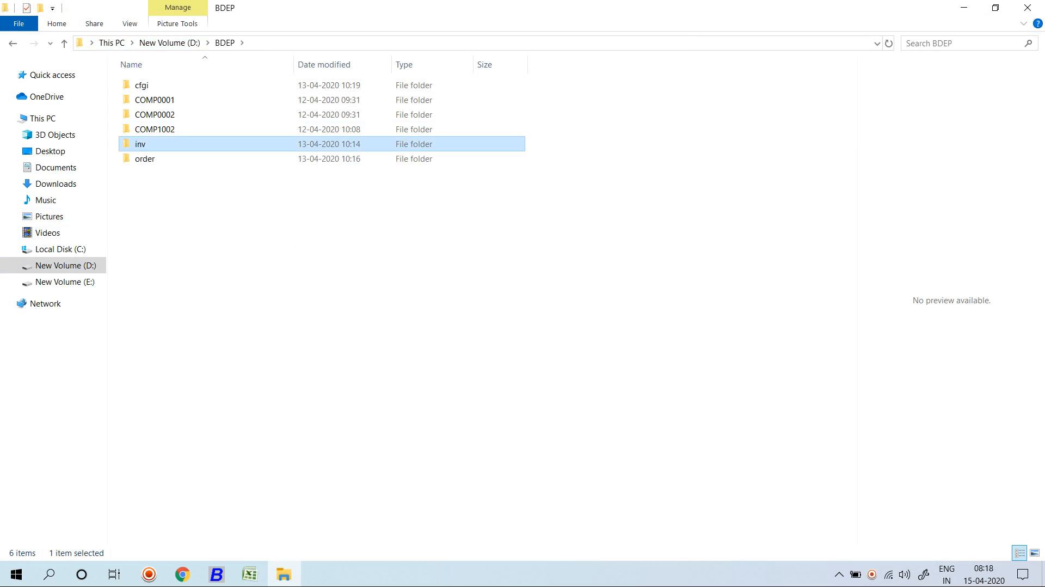
key("Return")
key("Return")
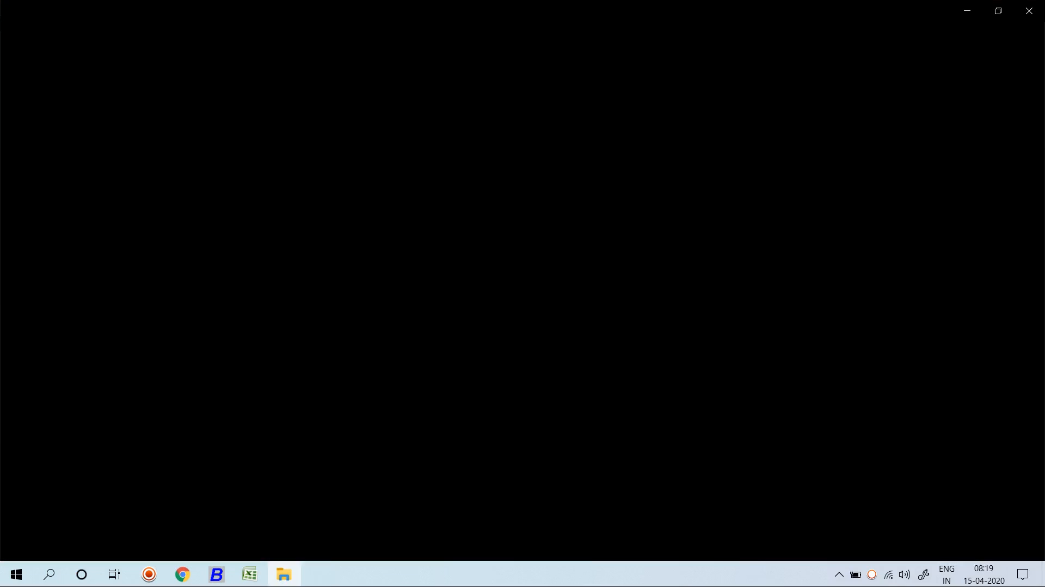
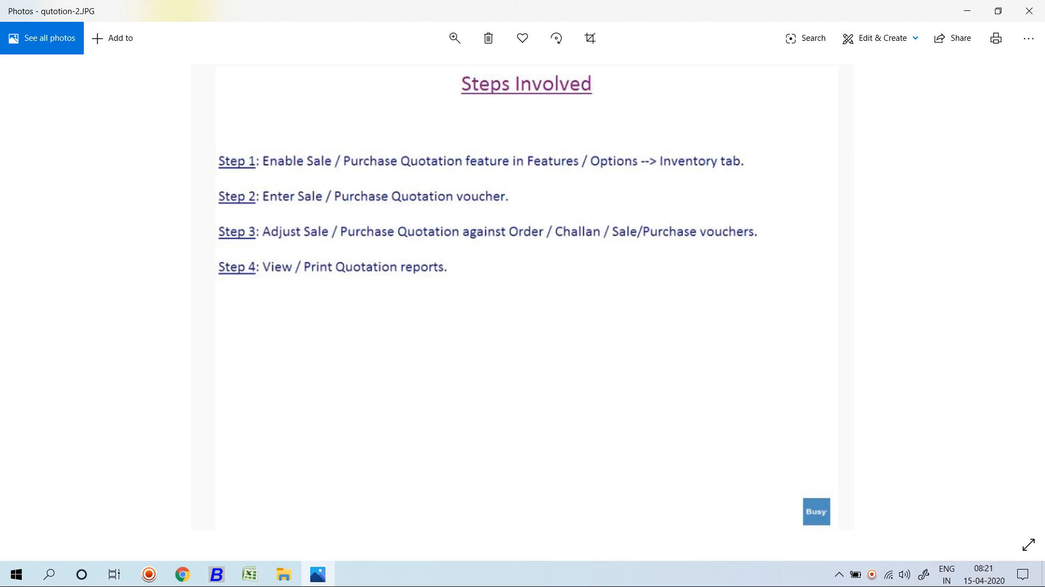
View the Sale / Purchase Cycle slide in qutotion-3.JPG, then return to Busy 18.
key("Right")
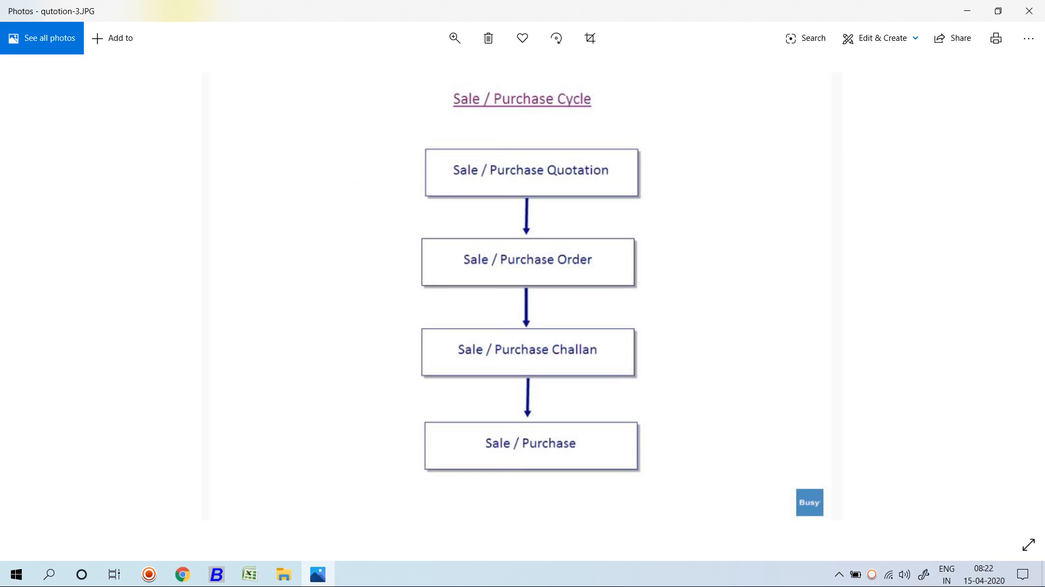
key("alt+Tab")
key("alt+Tab")
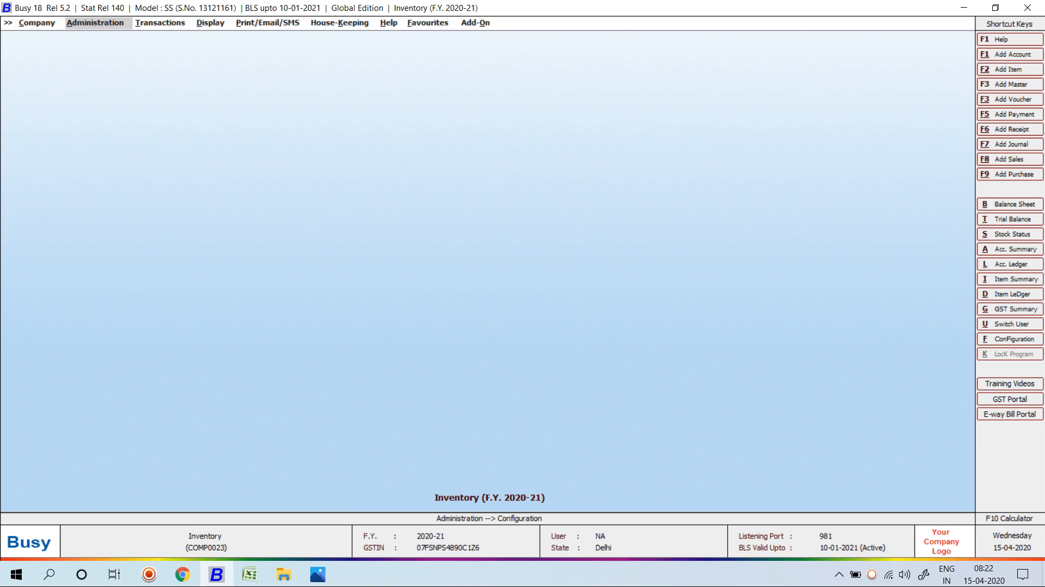
Go to the Inventory section of Administration > Configuration > Features / Options.
key("Return")
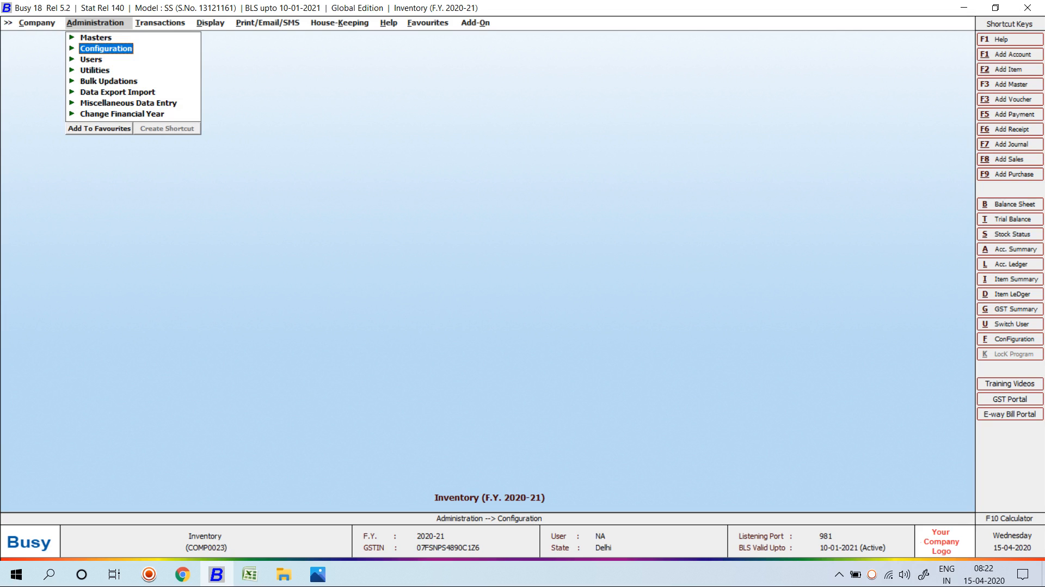
key("Return")
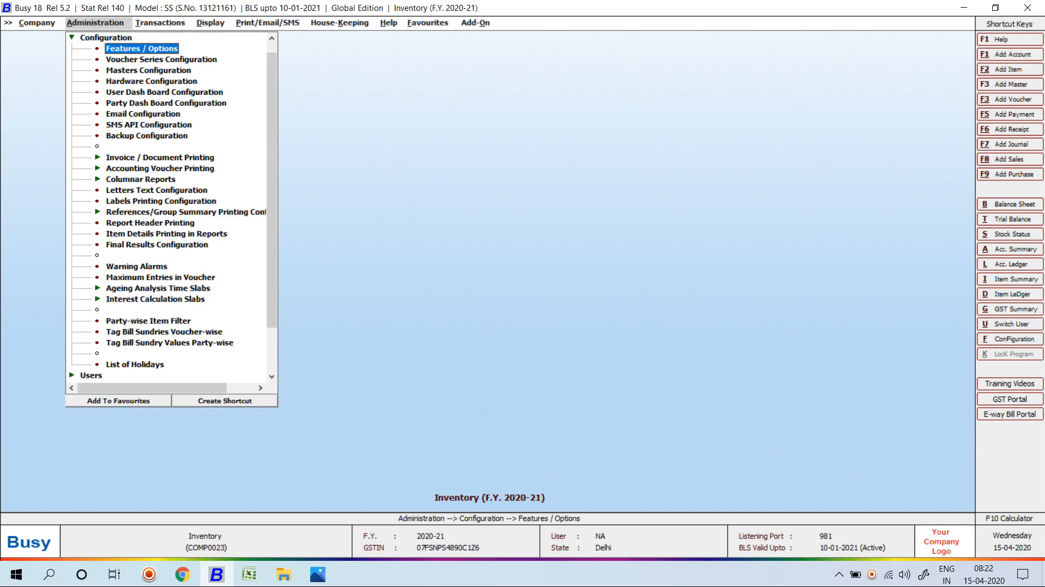
key("Return")
key("Down")
key("Down")
key("Down")
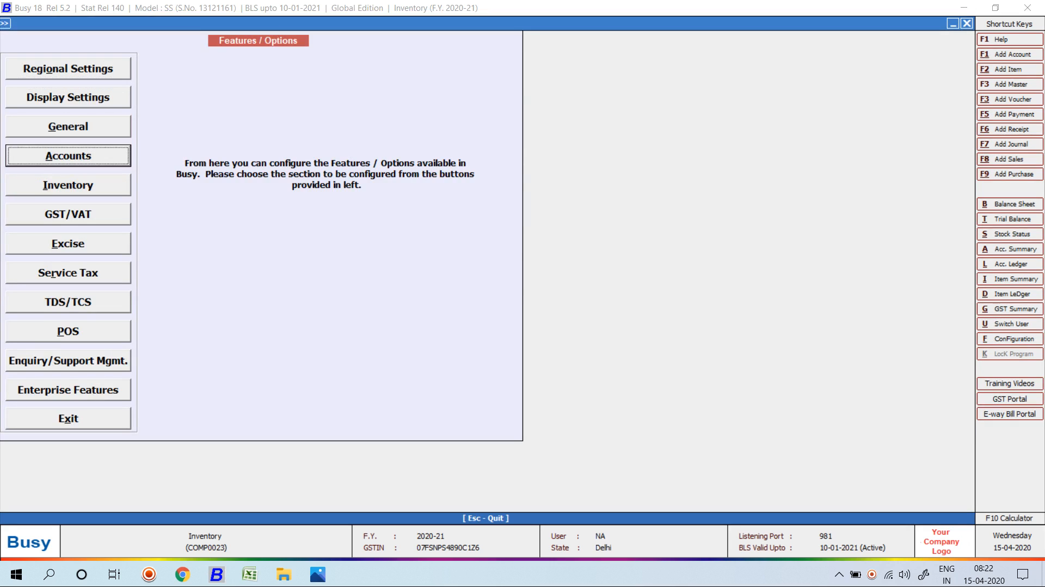
key("Down")
key("Down")
key("Up")
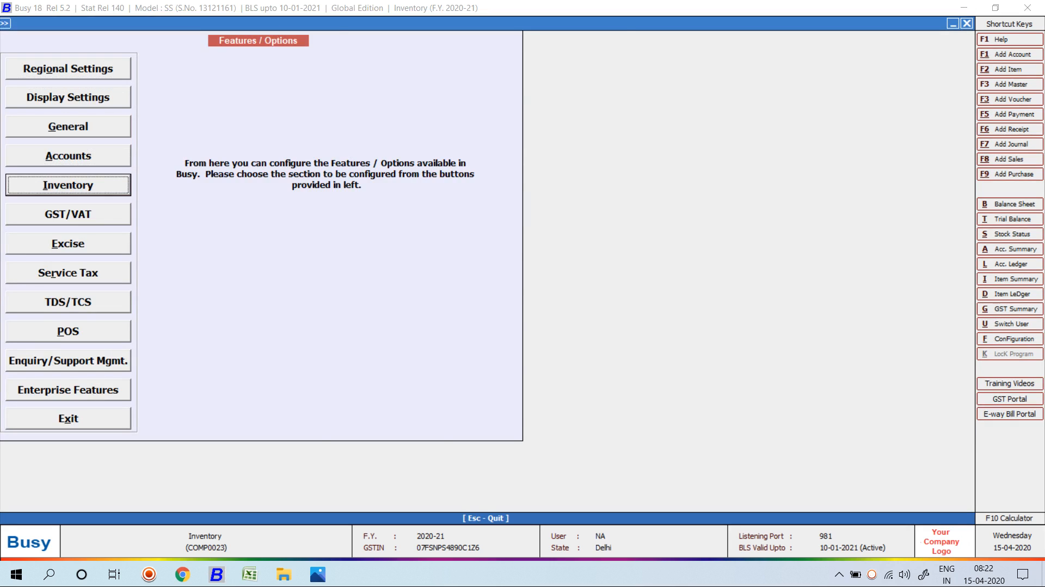
key("Return")
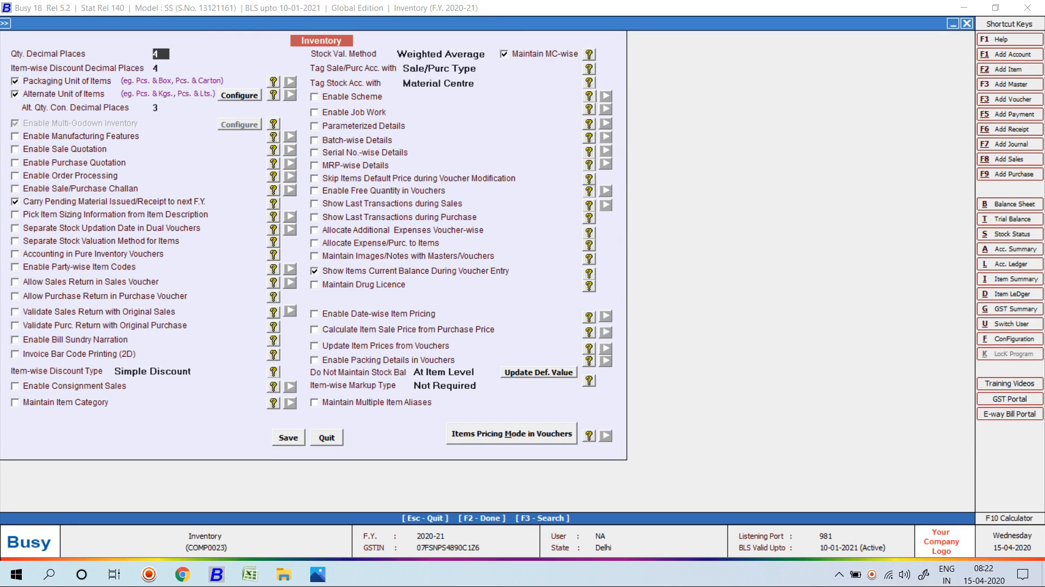
Enable Sale Quotation and Purchase Quotation, each showing pending quotations till voucher date.
left_click(15, 149)
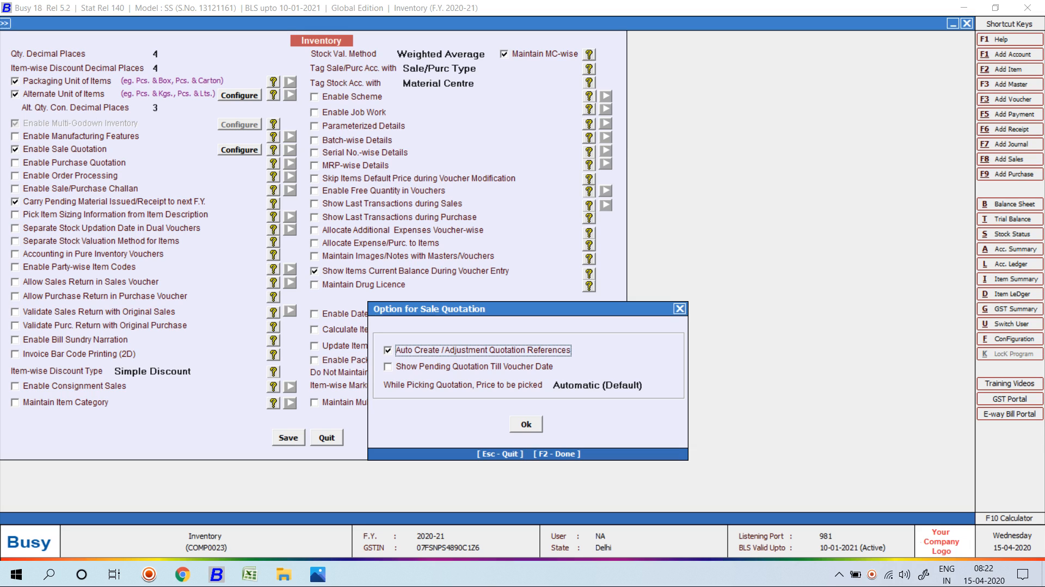
key("Down")
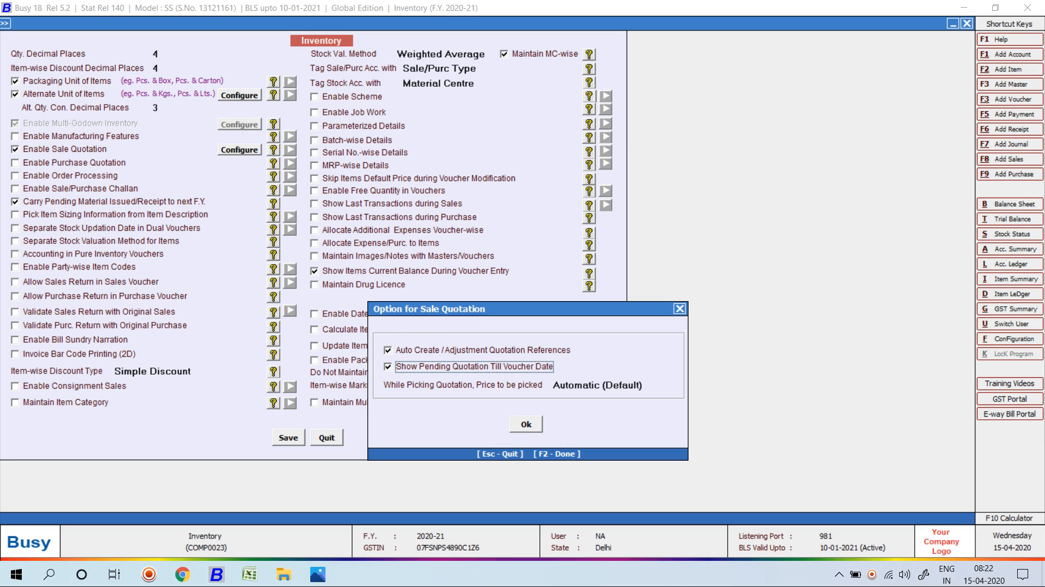
key("Return")
key("Return")
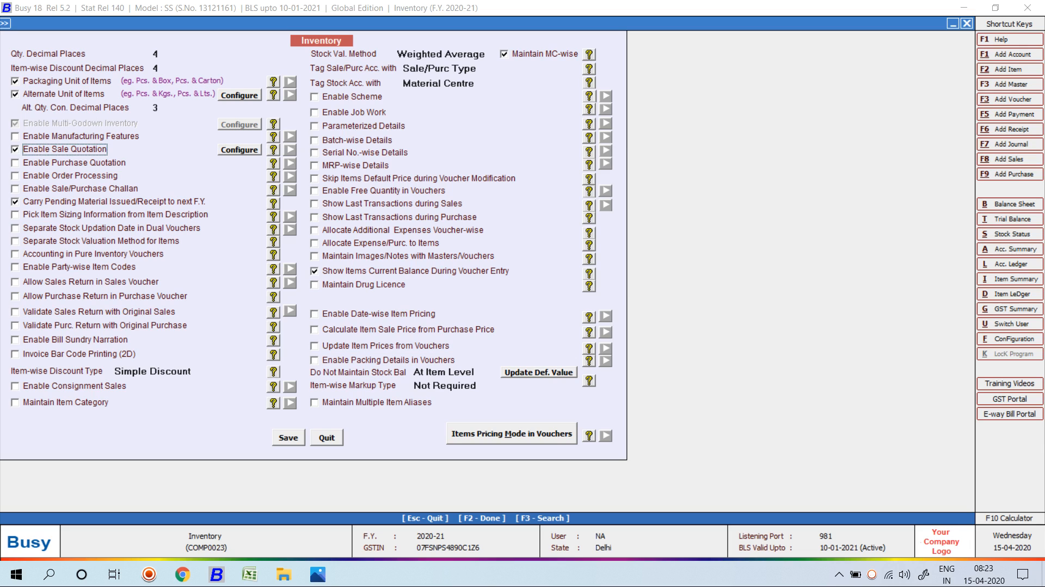
key("Return")
key("space")
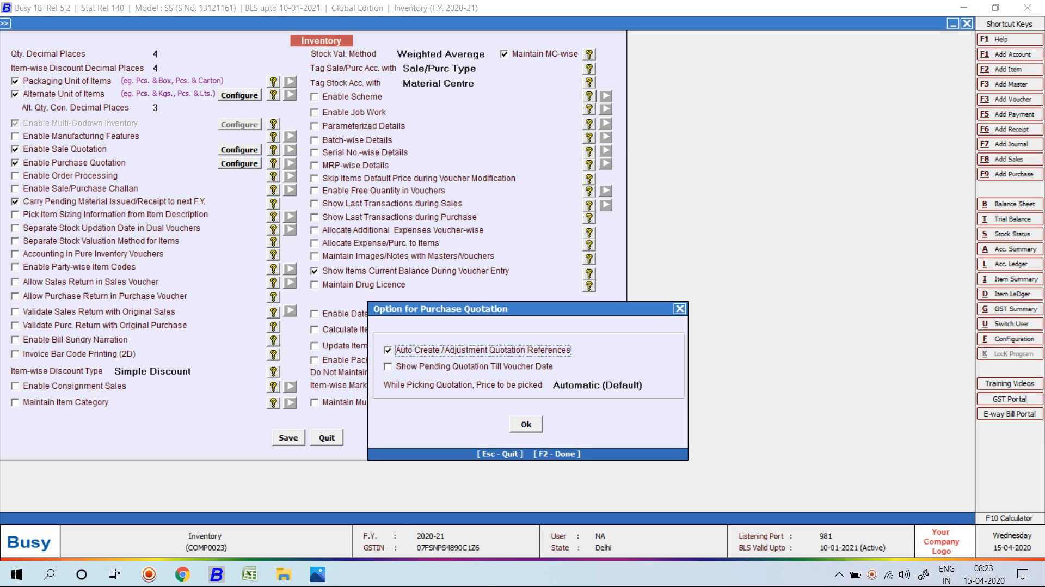
key("Return")
key("Return")
key("Up")
key("space")
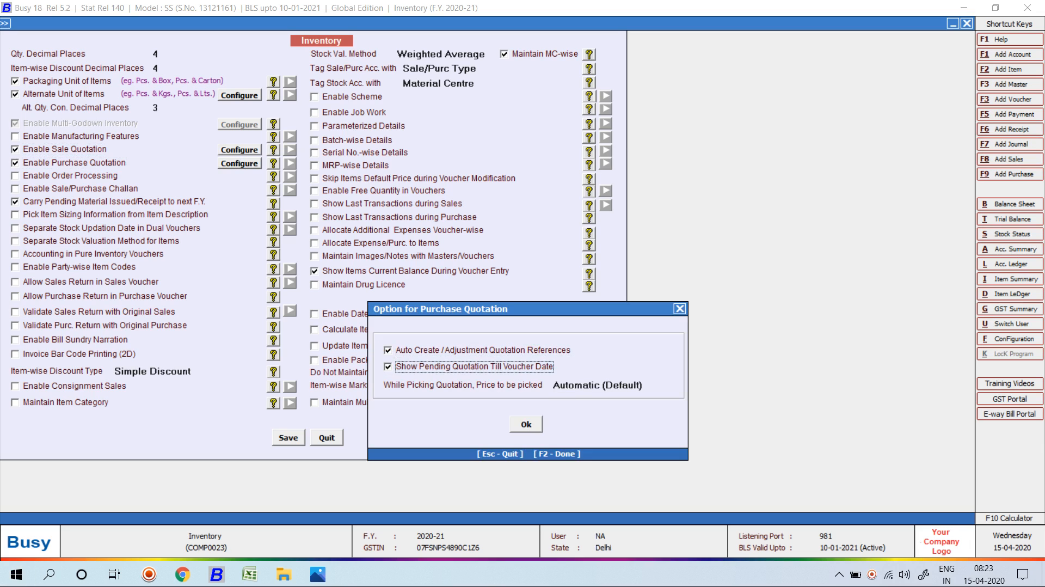
key("F2")
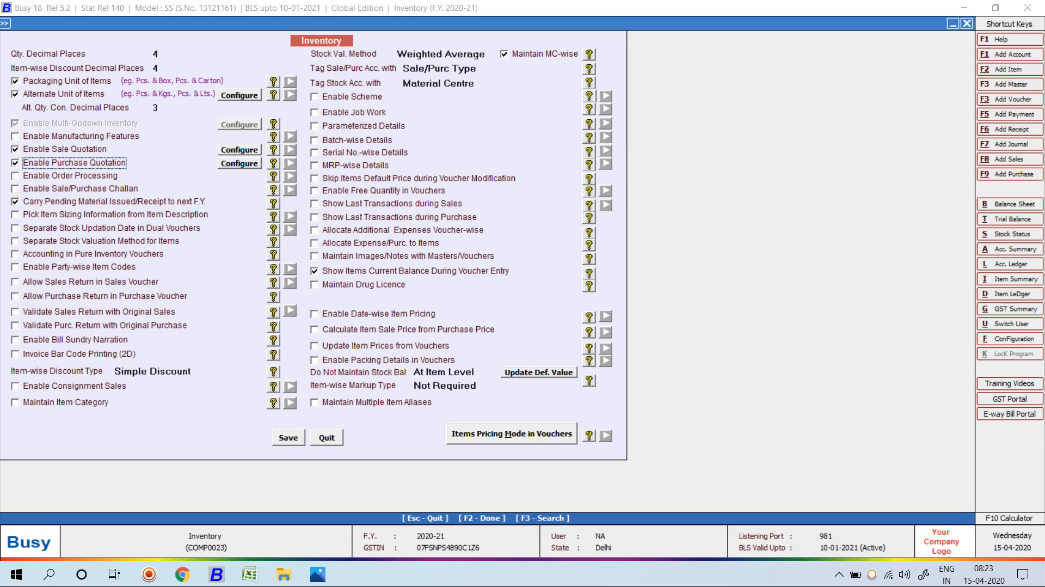
Enable Order Processing and save the Inventory feature settings.
key("Return")
key("space")
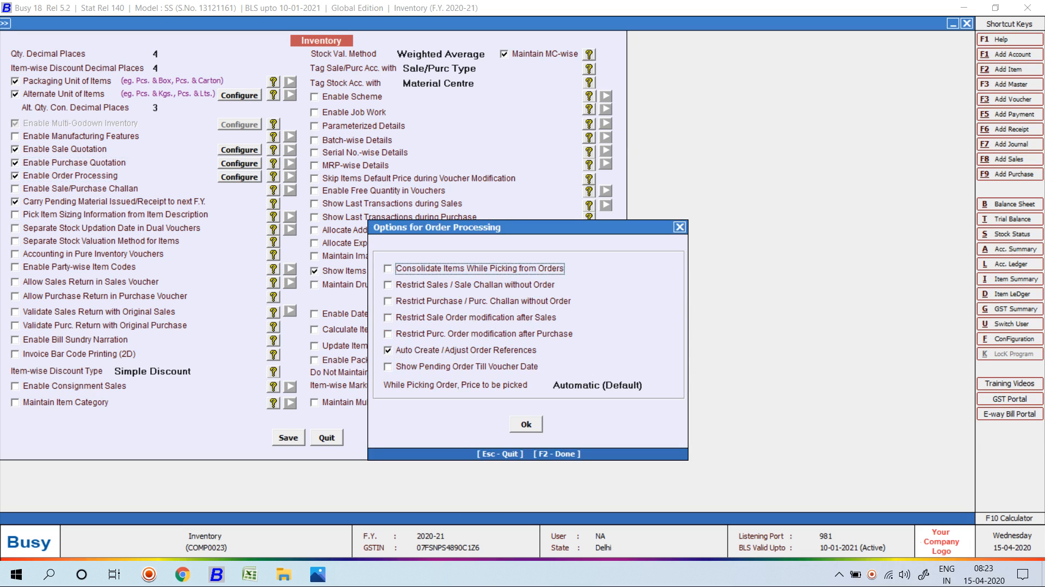
key("F2")
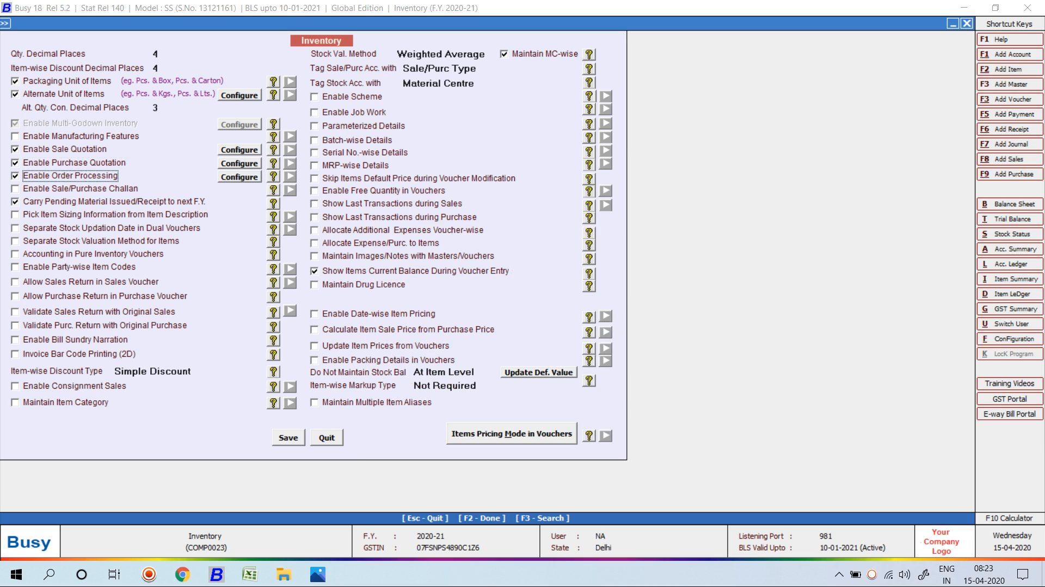
left_click(239, 150)
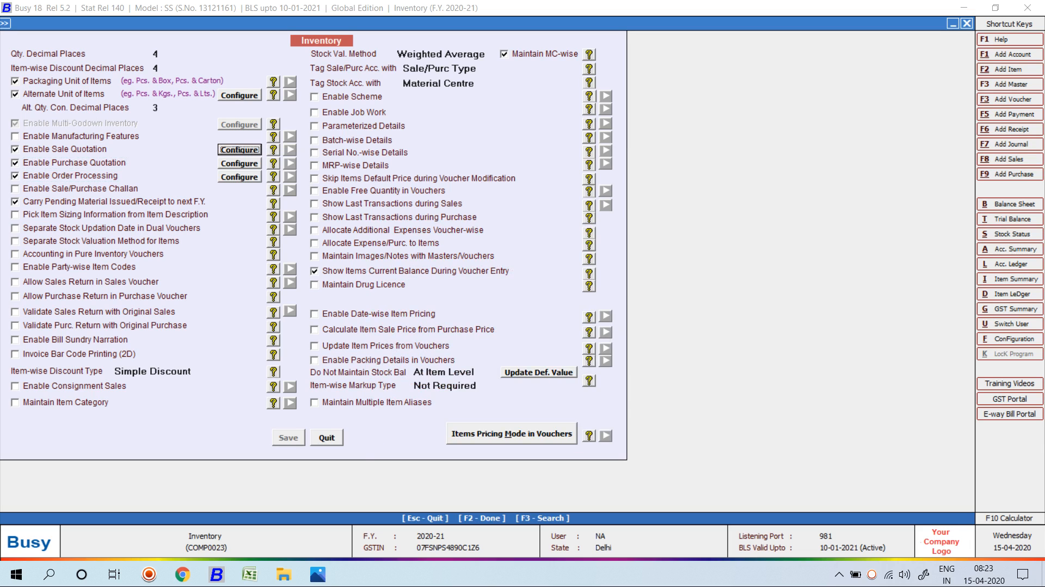
key("F2")
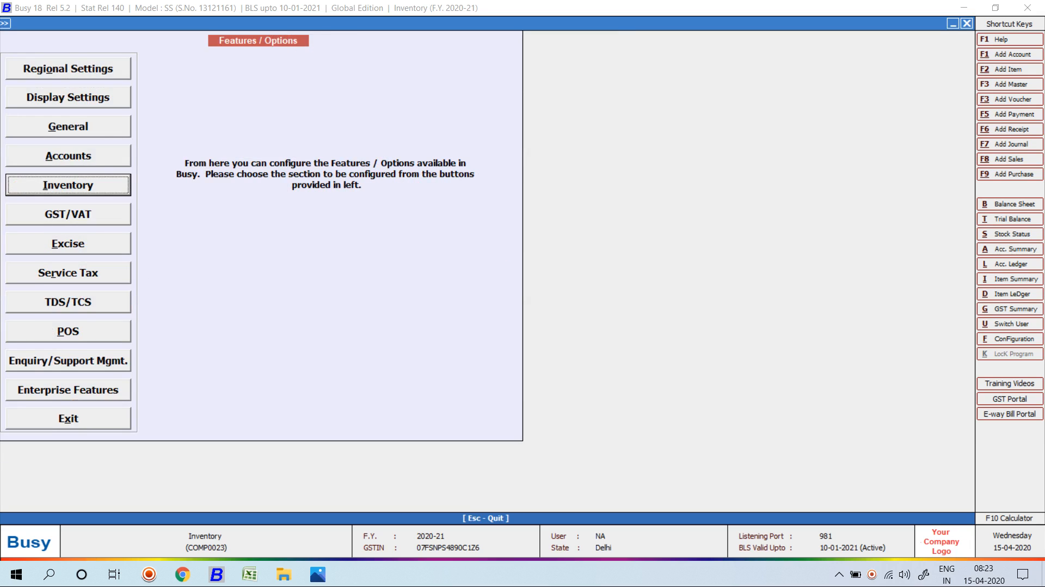
key("Escape")
key("Escape")
Start a new Main-series sales quotation dated 20-04-2020.
key("Right")
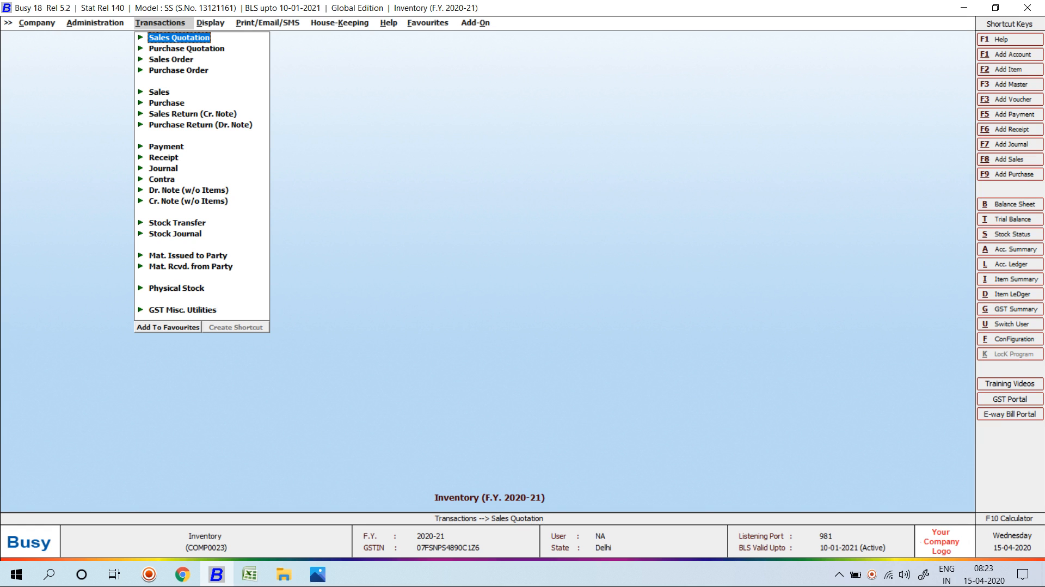
key("Return")
key("Return")
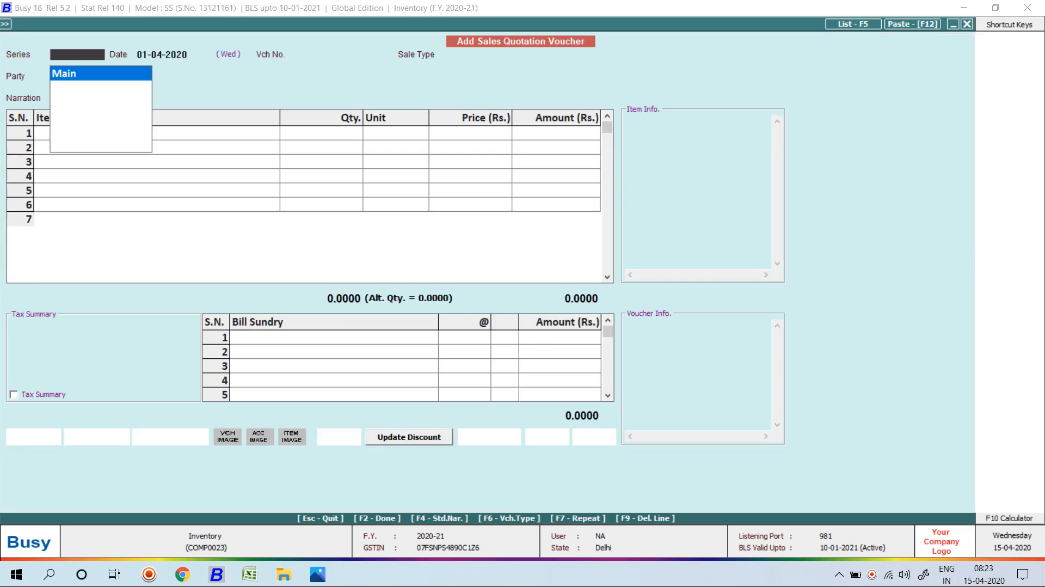
key("Return")
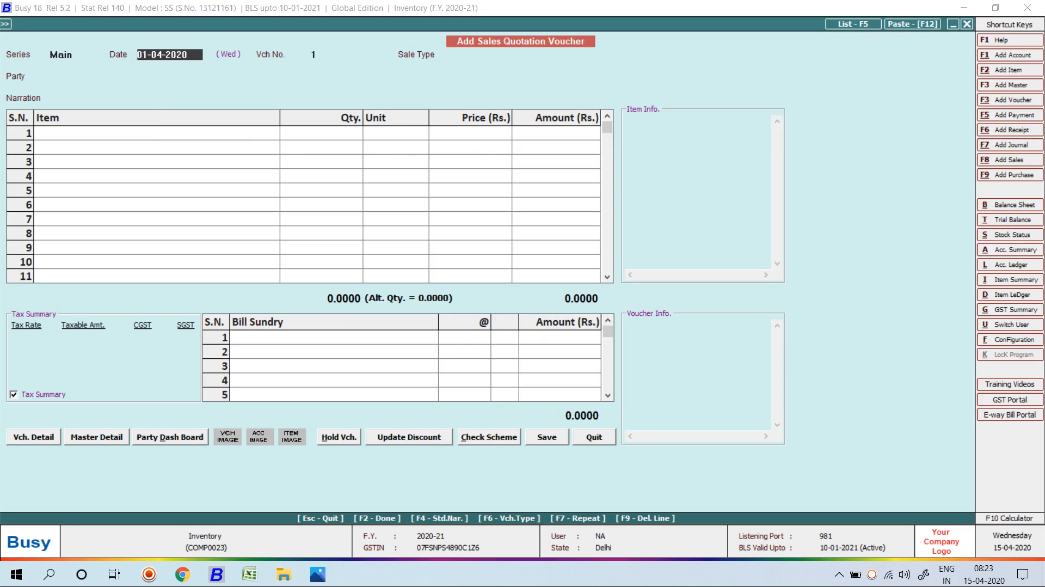
type("20-04")
key("Return")
Set sale type L/GST-ItemWise and party Busy Infotech Pvt. Ltd. on the quotation.
type("item")
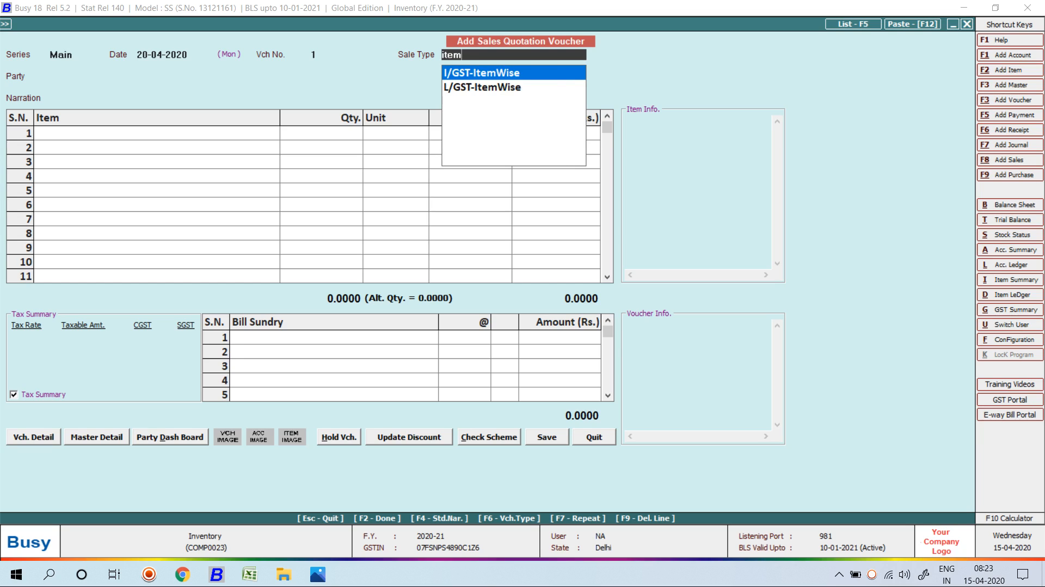
key("Down")
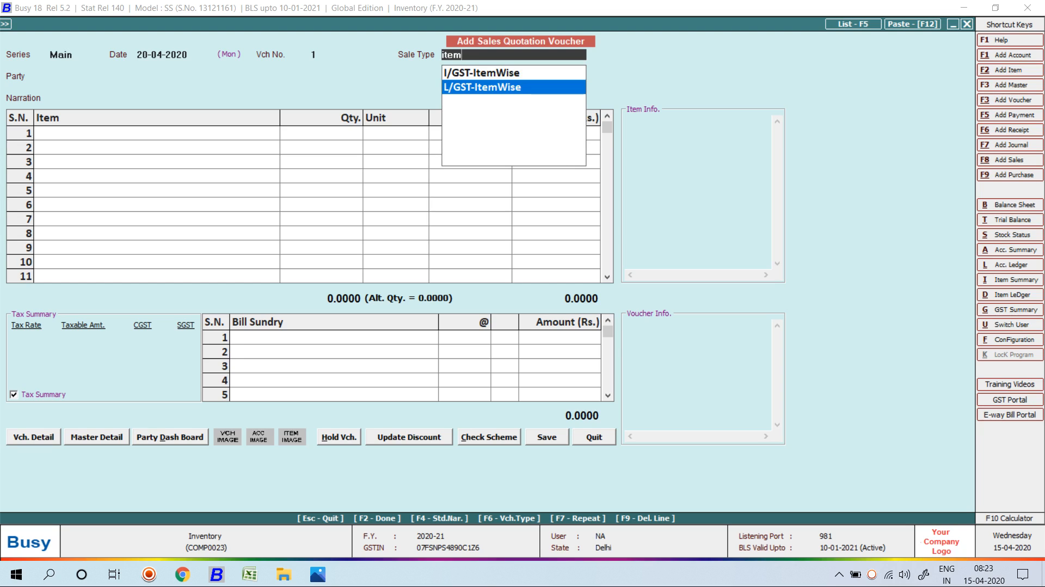
key("Return")
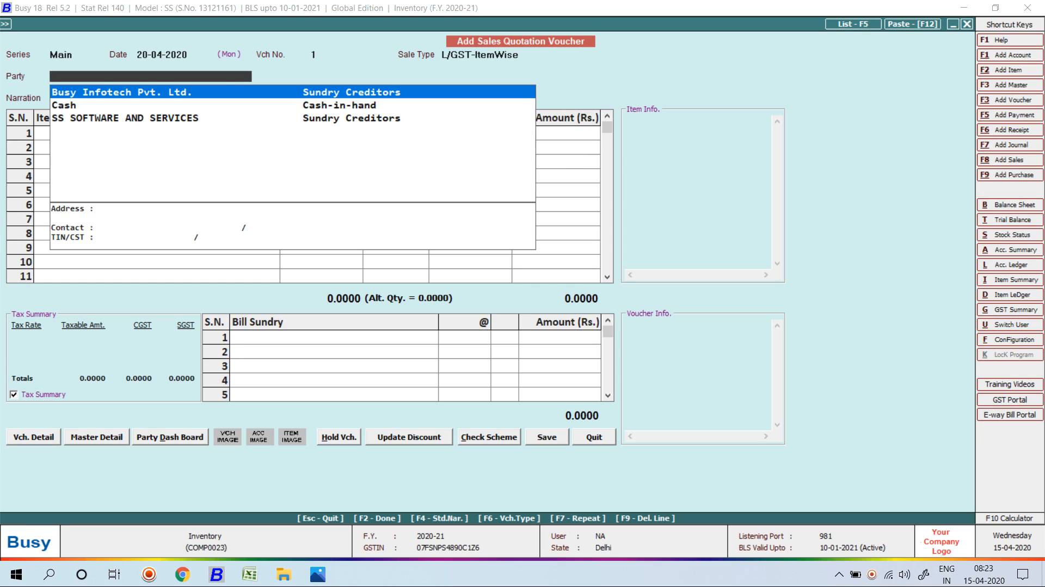
key("Down")
key("Up")
key("Return")
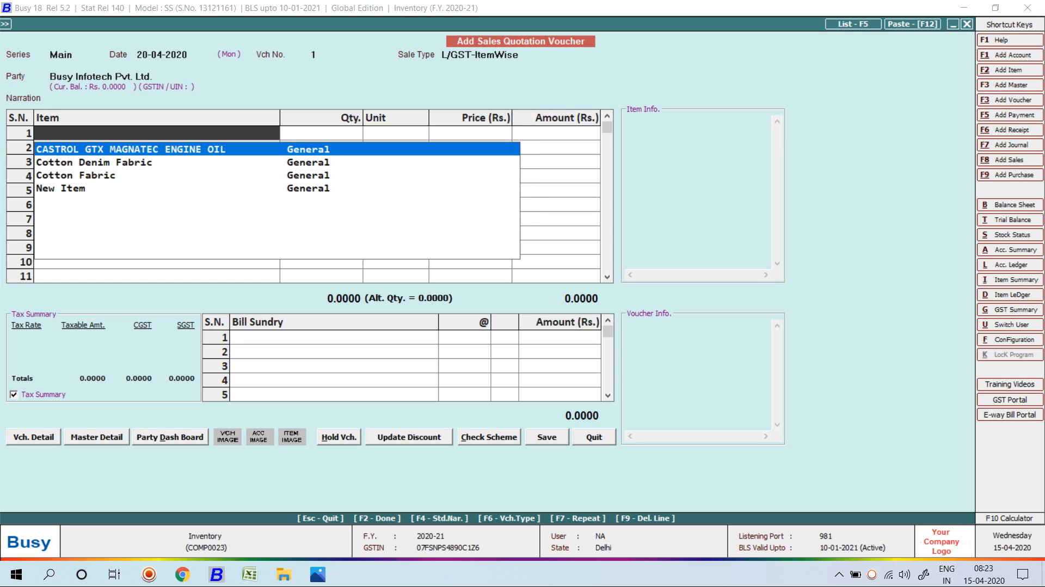
key("F3")
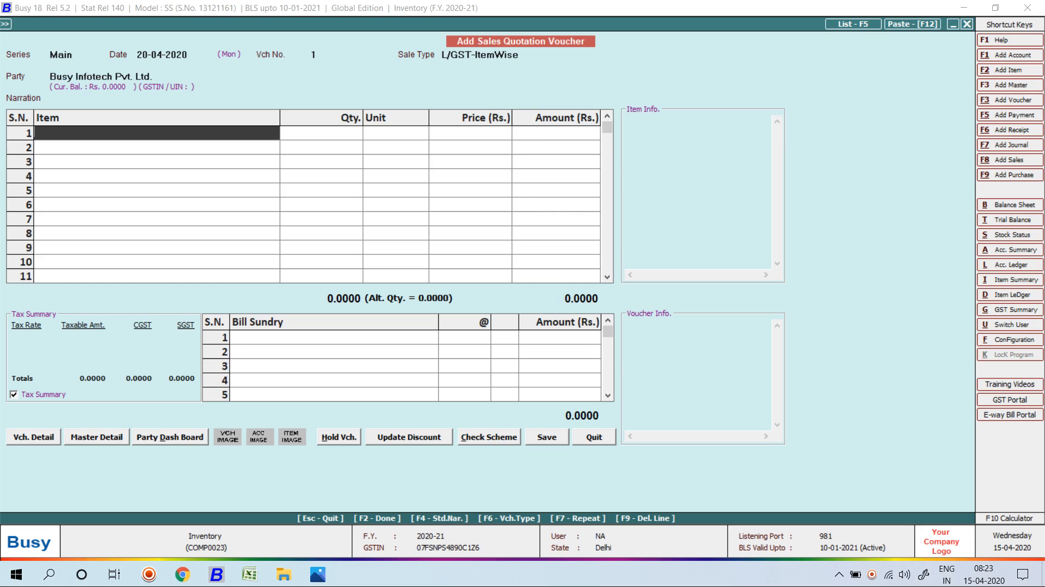
Create item Lenovo Laptop I3 in the General group with unit Pcs.
type("Le")
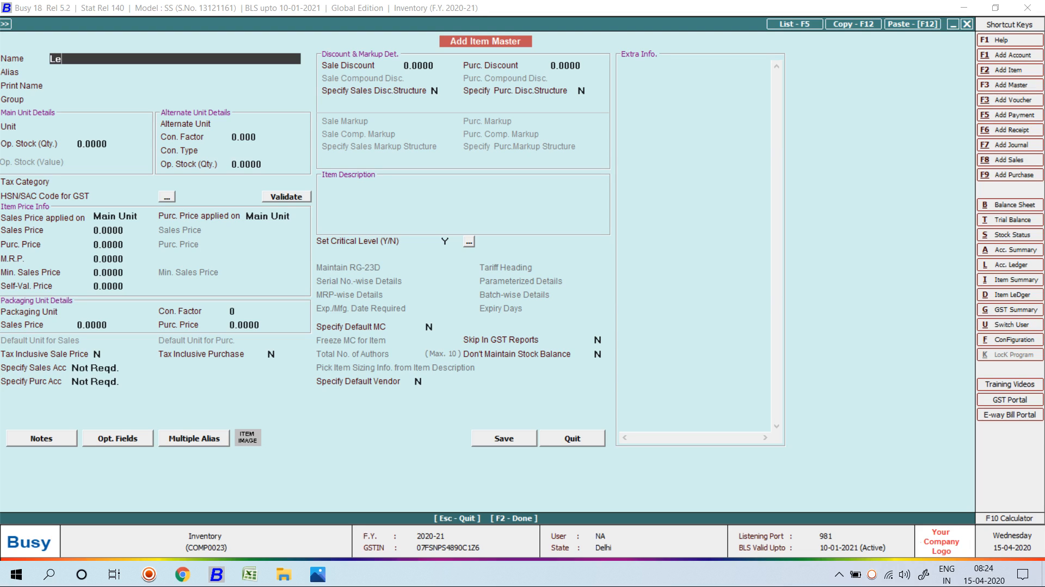
type("novo Laptop I3")
key("Return")
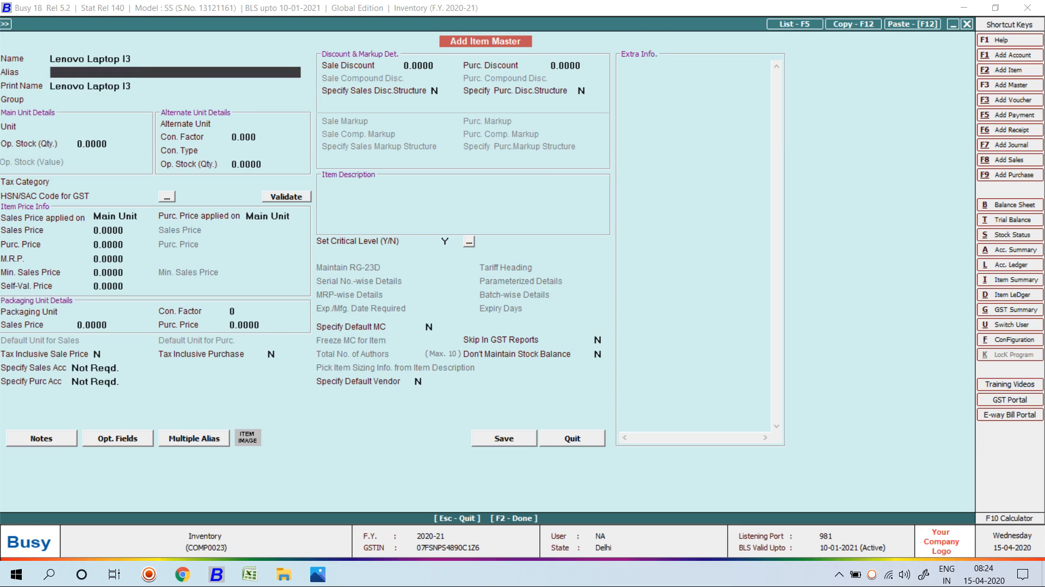
key("Return")
key("Return")
key("Return")
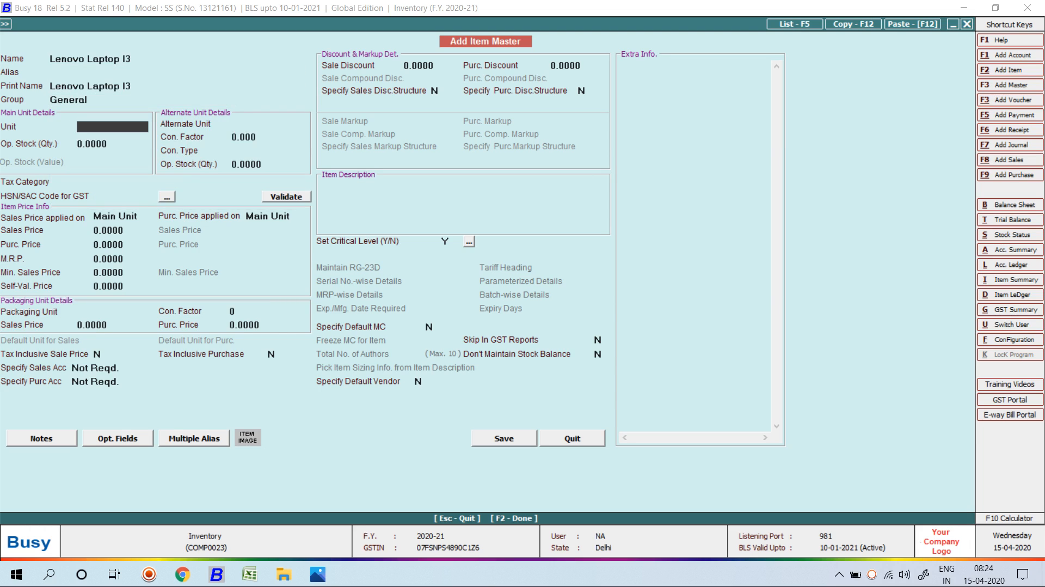
type("p")
key("Return")
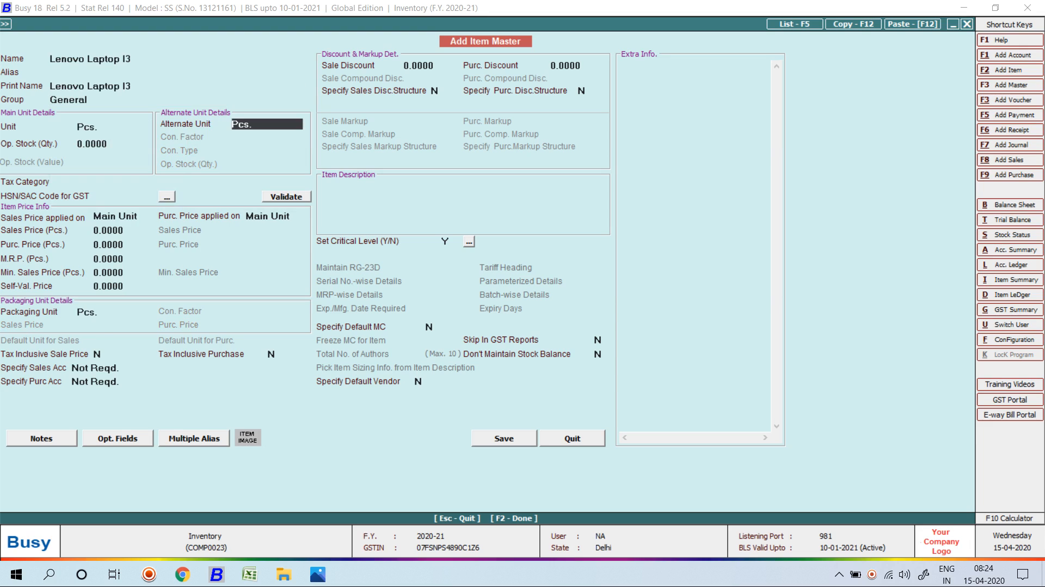
key("Return")
Give the item GST 18%, HSN 9607, sales price 32,500 and purchase price 26,500, and save.
key("Down")
key("Down")
key("Down")
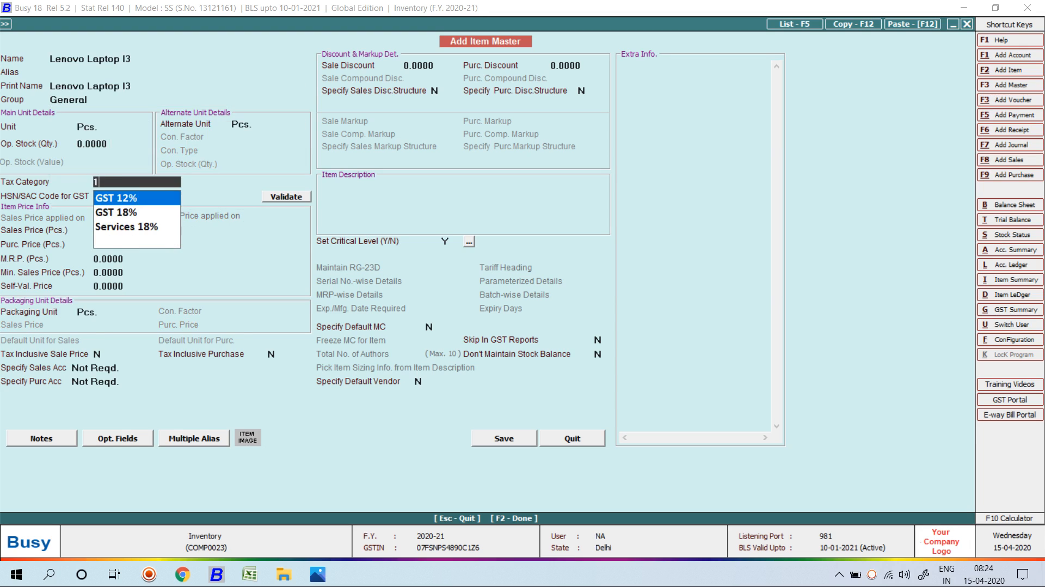
key("Down")
key("Return")
type("9607")
key("Return")
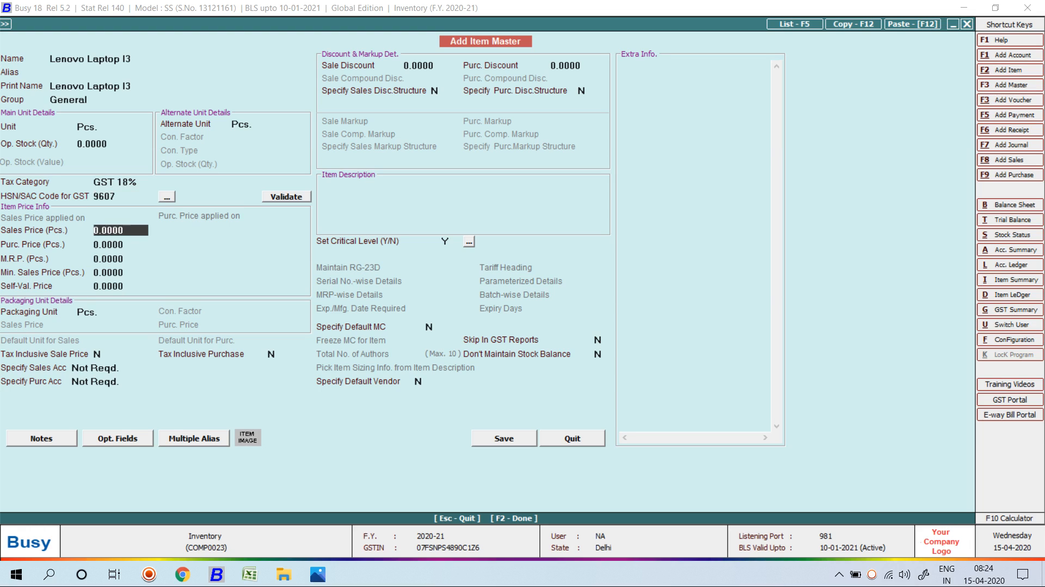
type("32500")
key("Return")
type("26500")
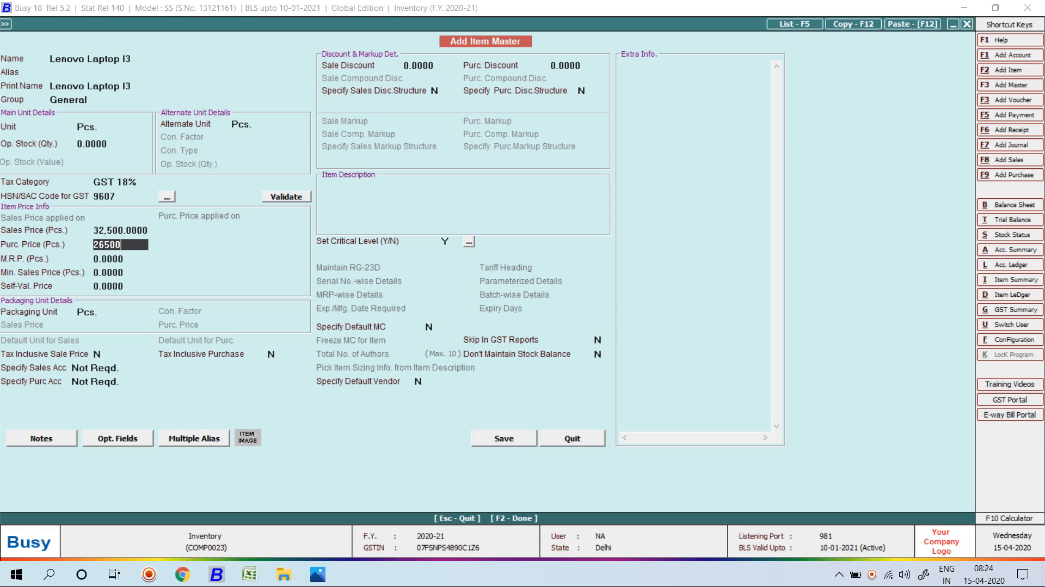
key("Return")
key("F2")
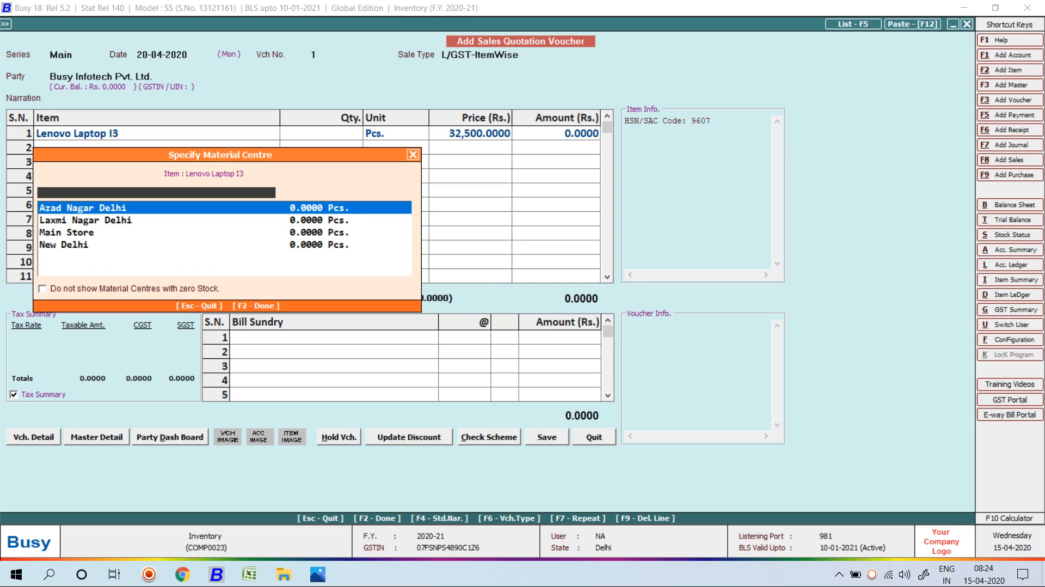
Use material centre Azad Nagar Delhi and add description lines 1000 GB, 4RAM, 256 SSD.
key("Return")
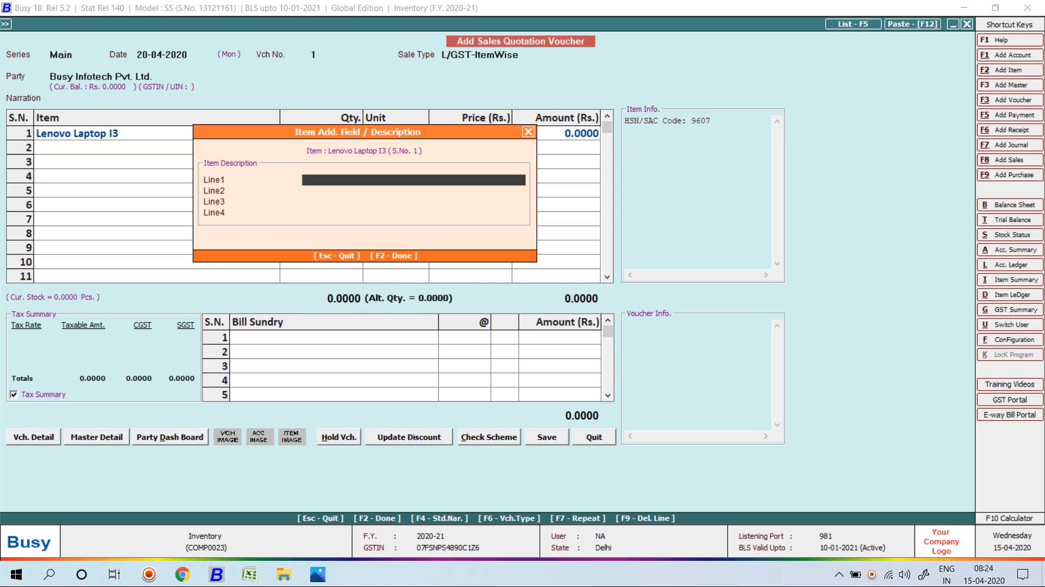
type("1000 GB")
key("Return")
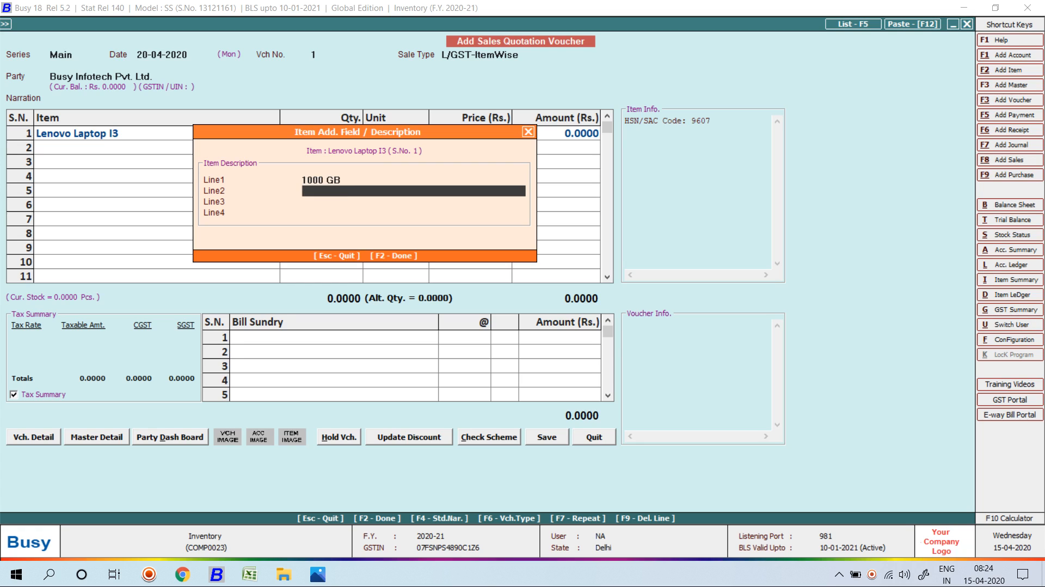
type("4RAM")
key("Return")
type("256")
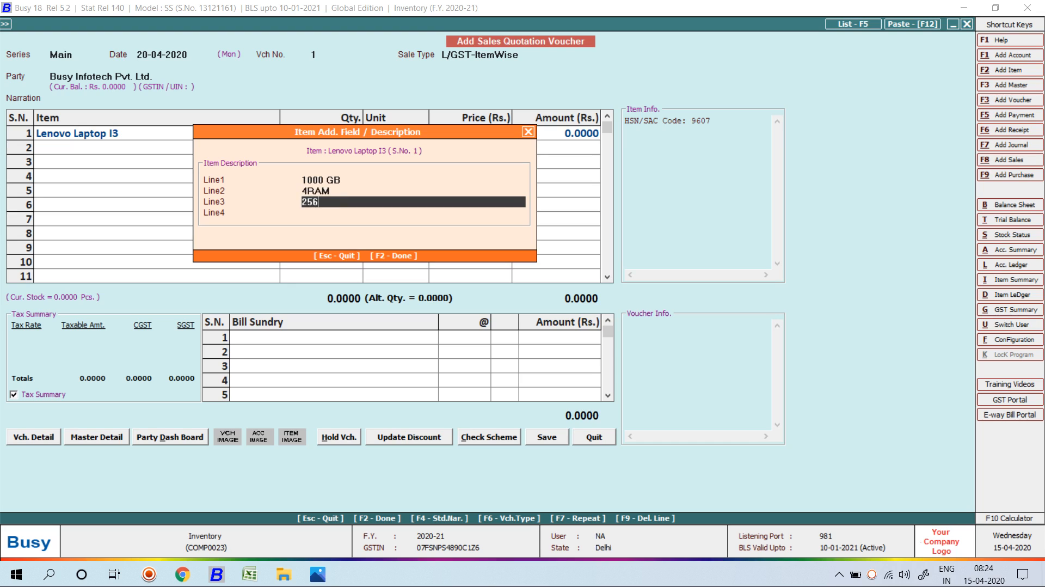
type(" SSD")
key("Return")
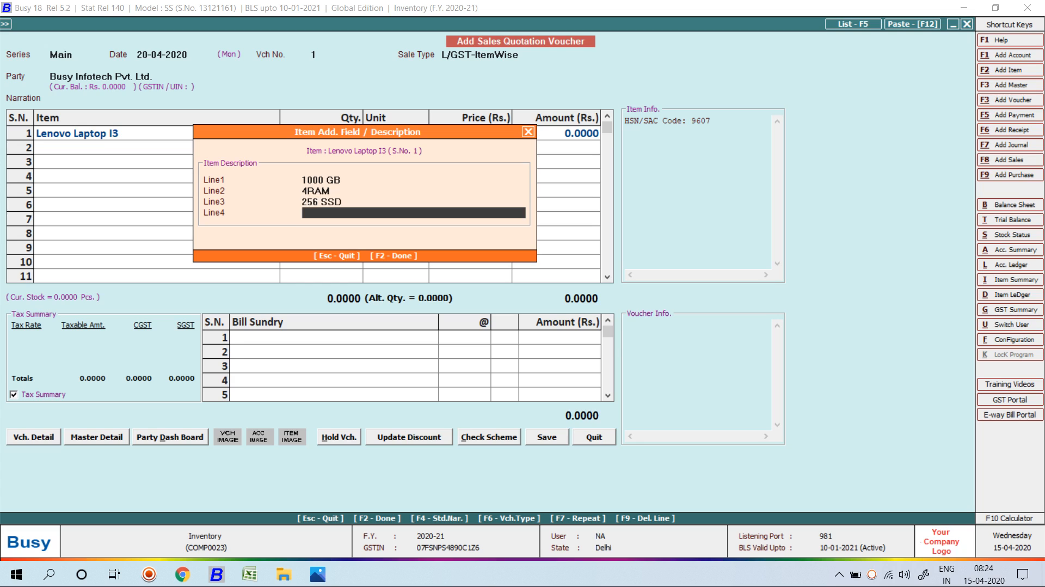
key("Return")
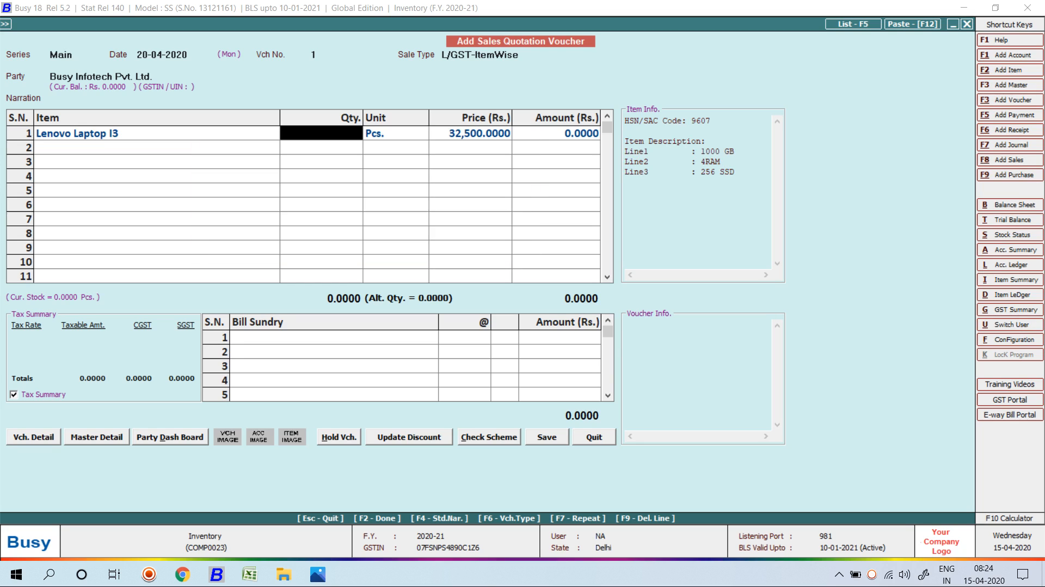
Enter quantity 10 for the laptop line at 32,500 with 18% GST.
type("10")
key("Return")
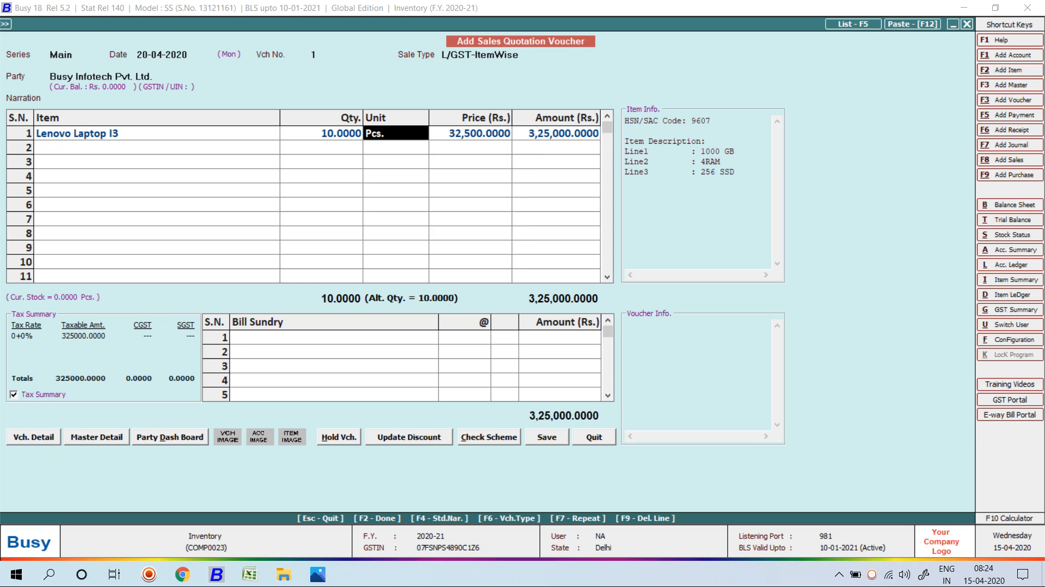
key("Return")
key("Return")
key("Return")
key("Return")
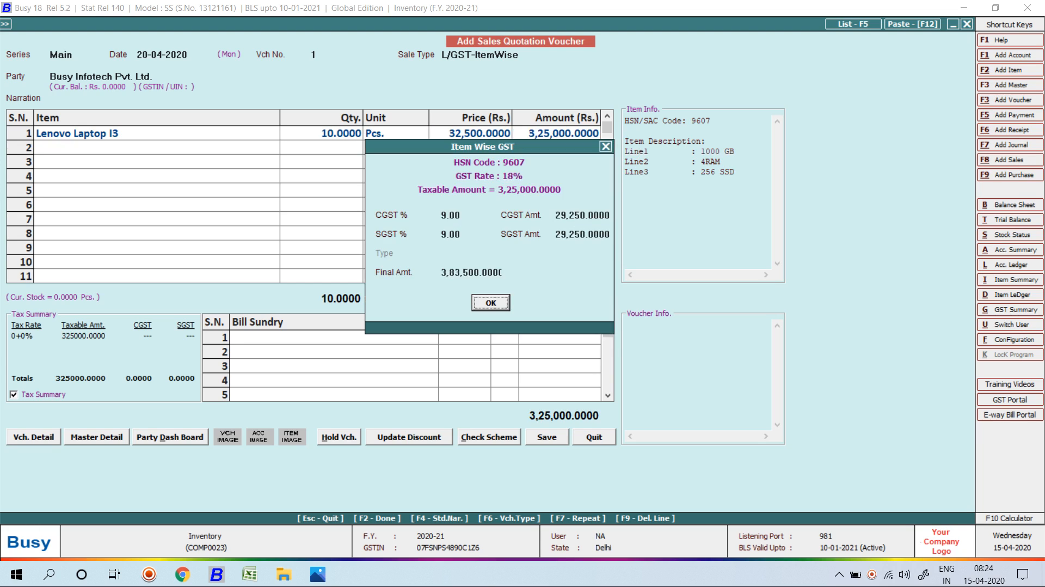
key("Return")
Add a 10% Discount and 1,500 Freight & Forwarding Charges, then save the quotation.
type("Discount")
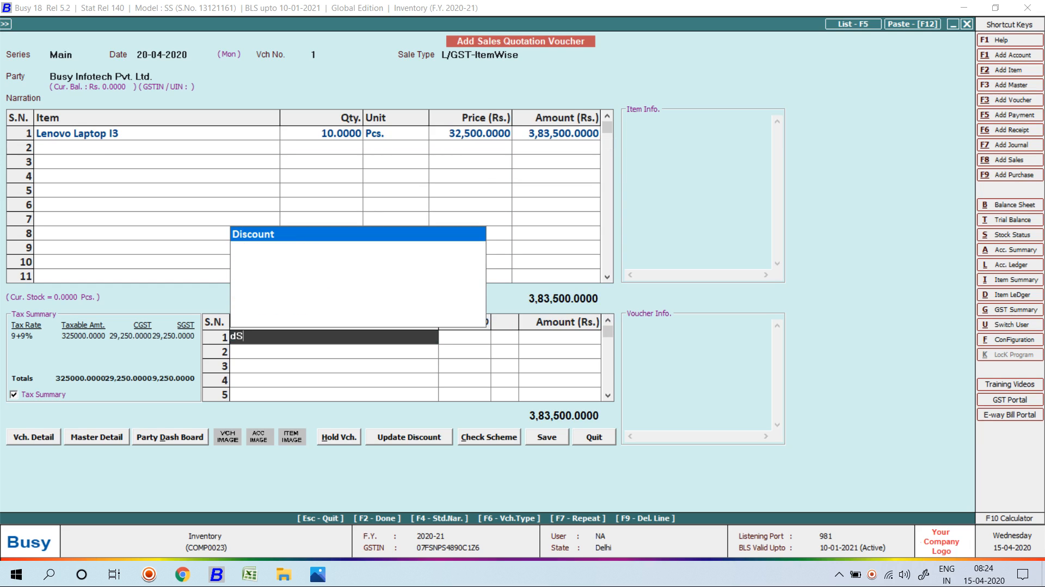
key("Return")
key("Return")
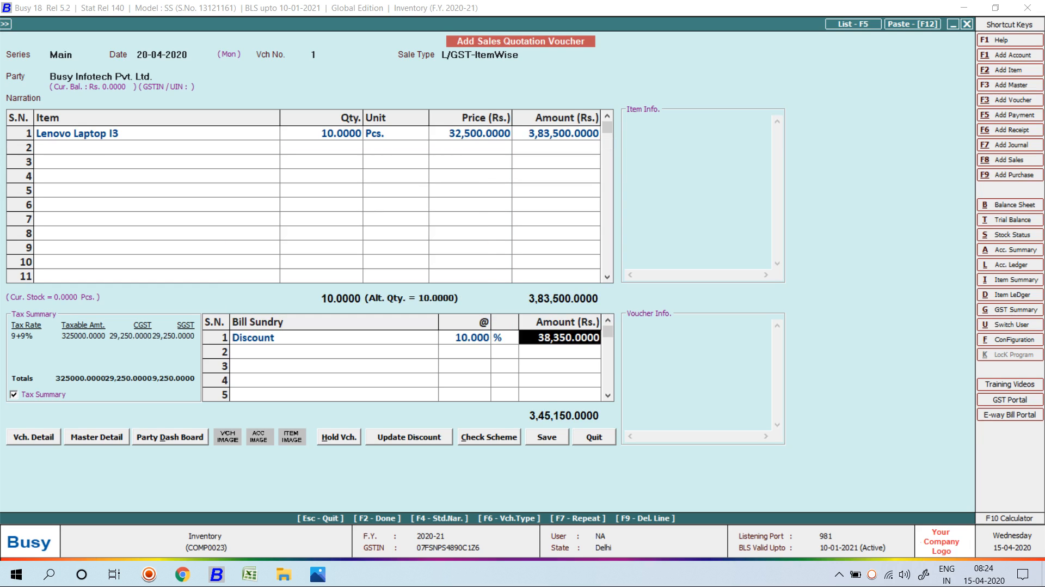
key("Return")
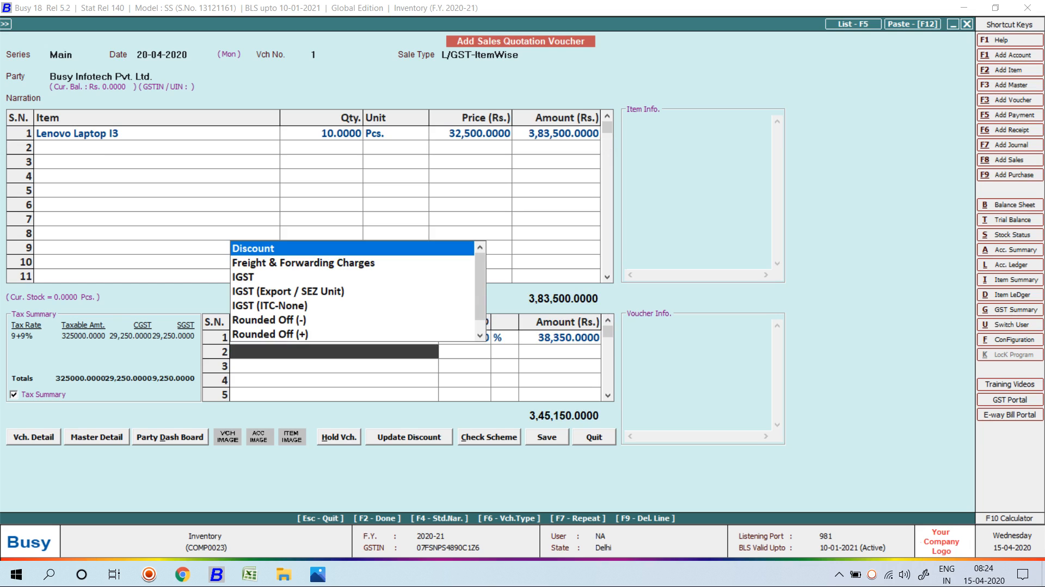
key("Down")
key("Return")
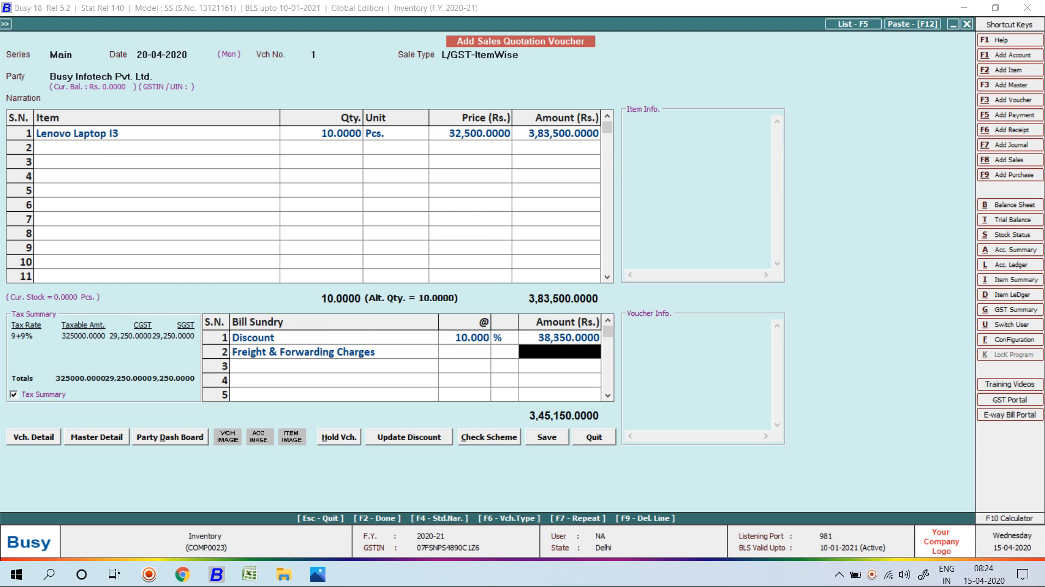
type("1500")
key("Return")
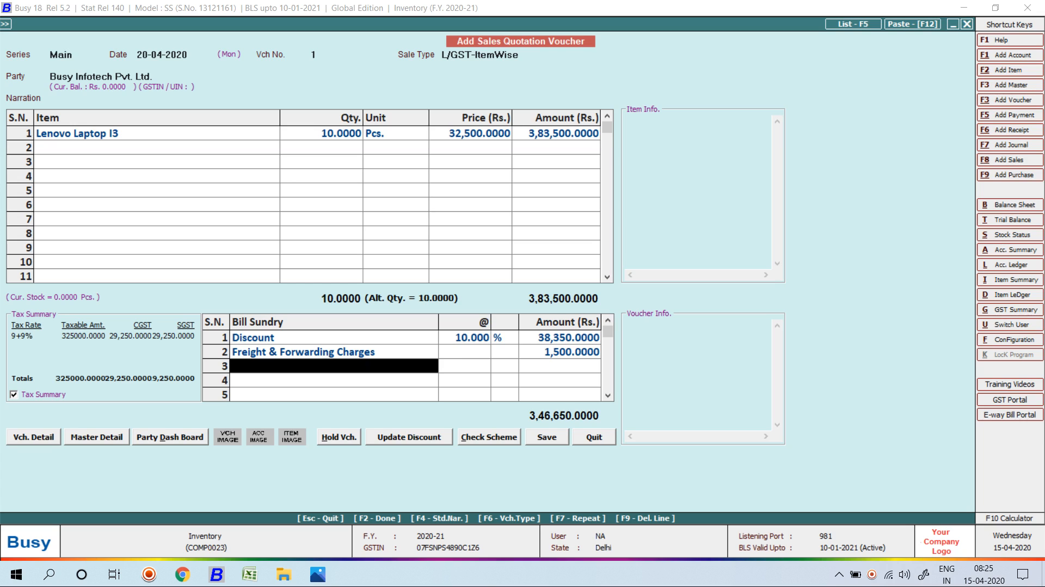
key("Return")
key("Return")
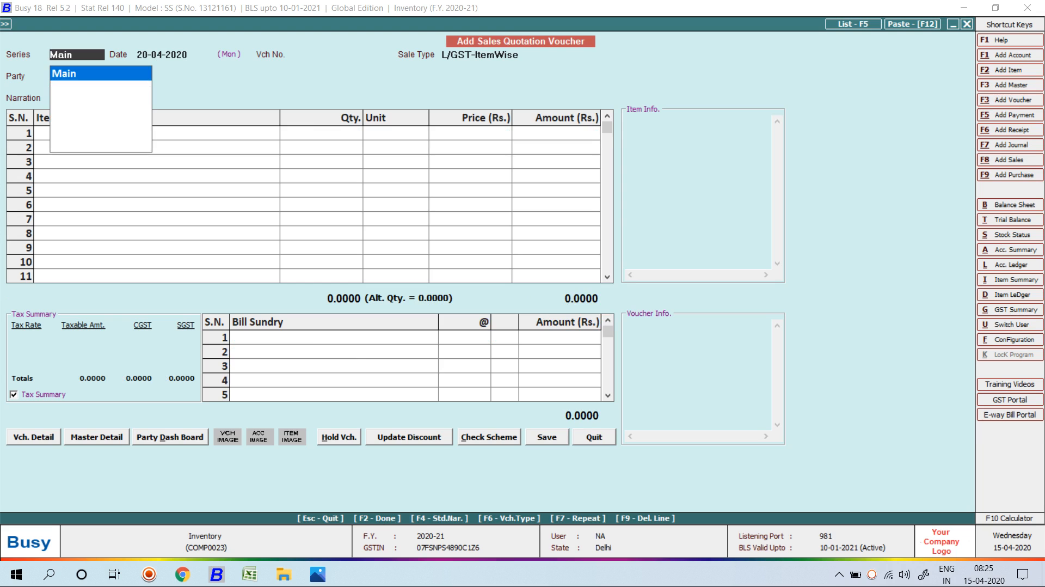
Open sales quotation No. 1 for modification.
key("Escape")
key("Escape")
key("Down")
key("Return")
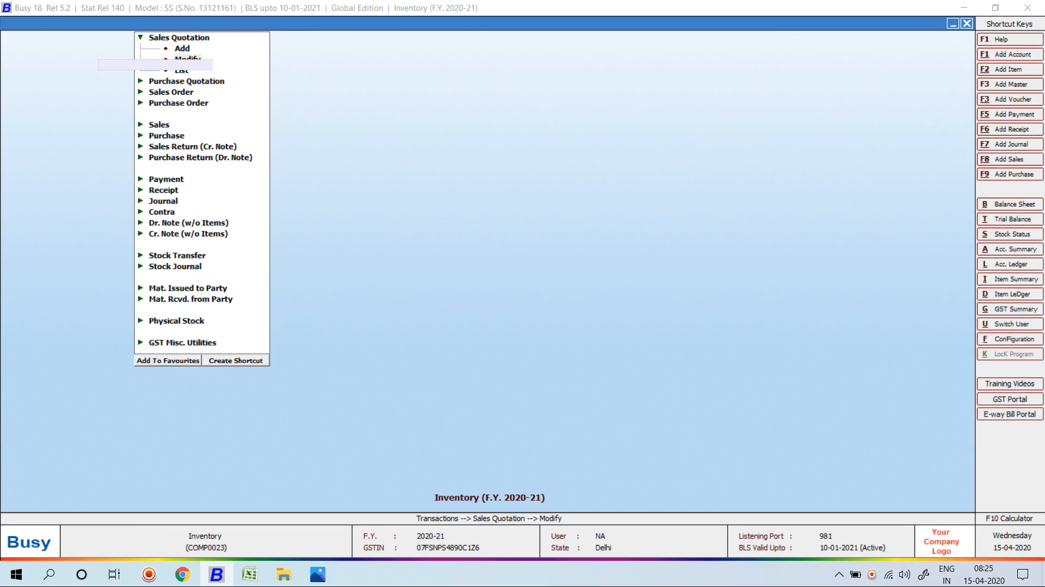
key("Return")
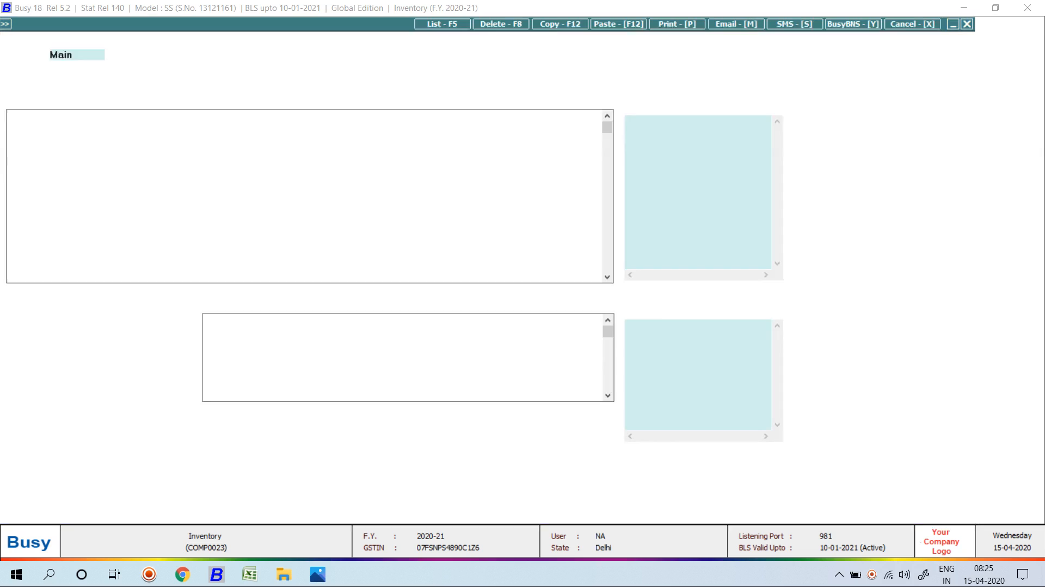
Preview quotation 1 in the STANDARD print format, then close the preview and quit the quotation.
key("alt+p")
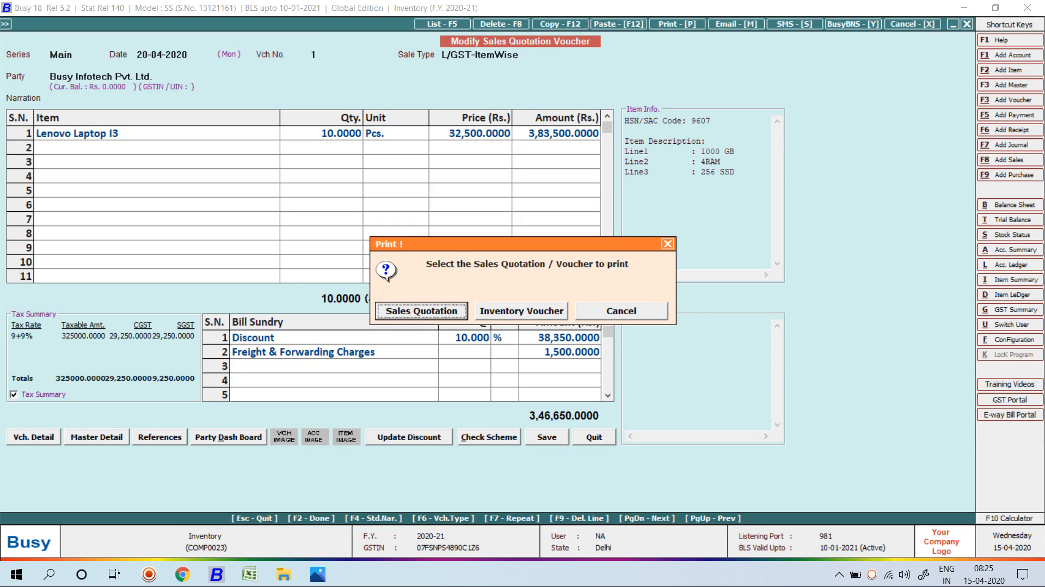
key("Escape")
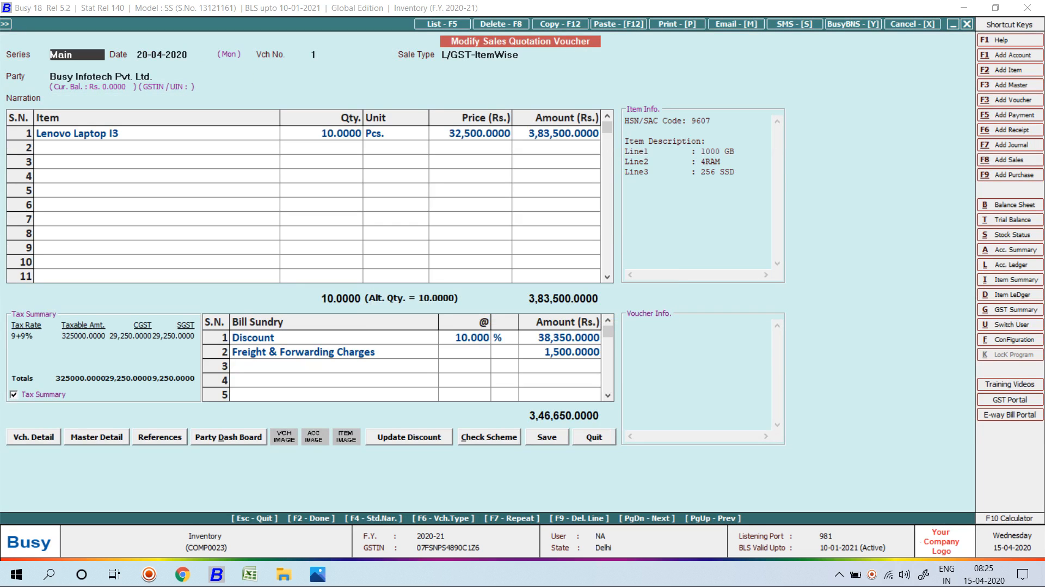
key("alt+p")
key("Return")
key("Return")
key("Return")
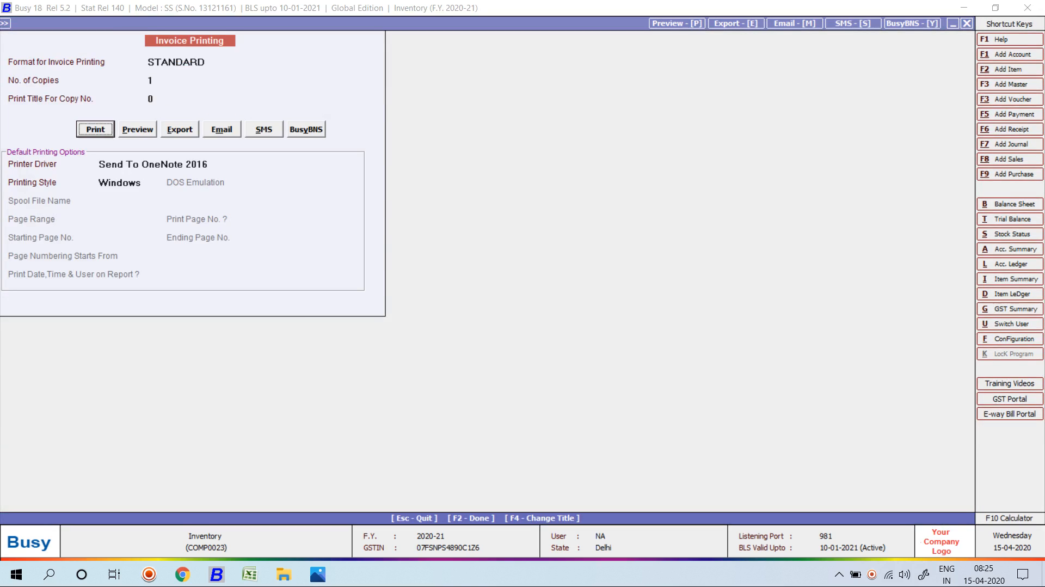
key("Right")
key("Return")
key("Escape")
key("Return")
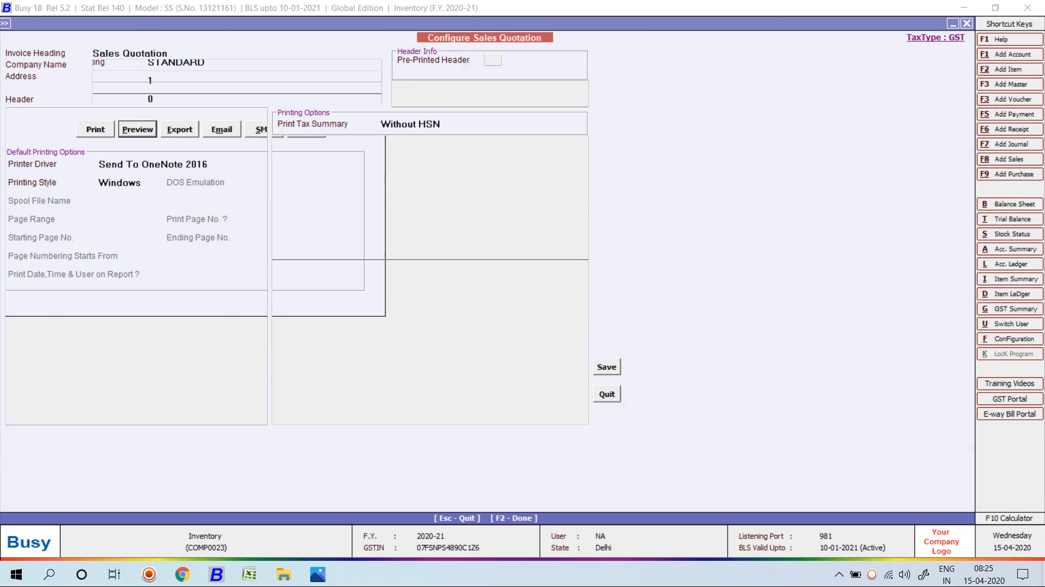
key("Escape")
key("Return")
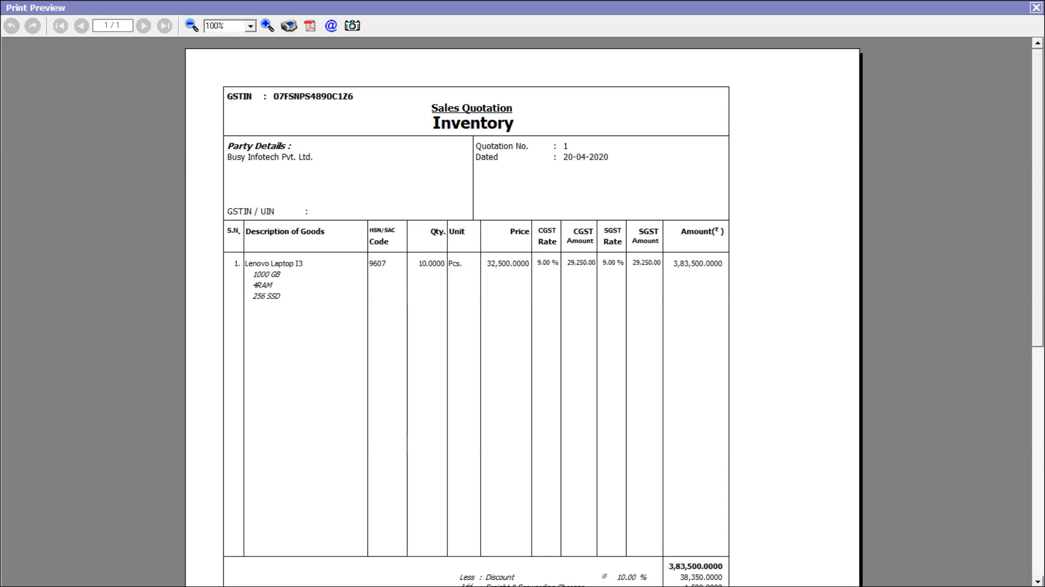
scroll(522, 310, "down", 8)
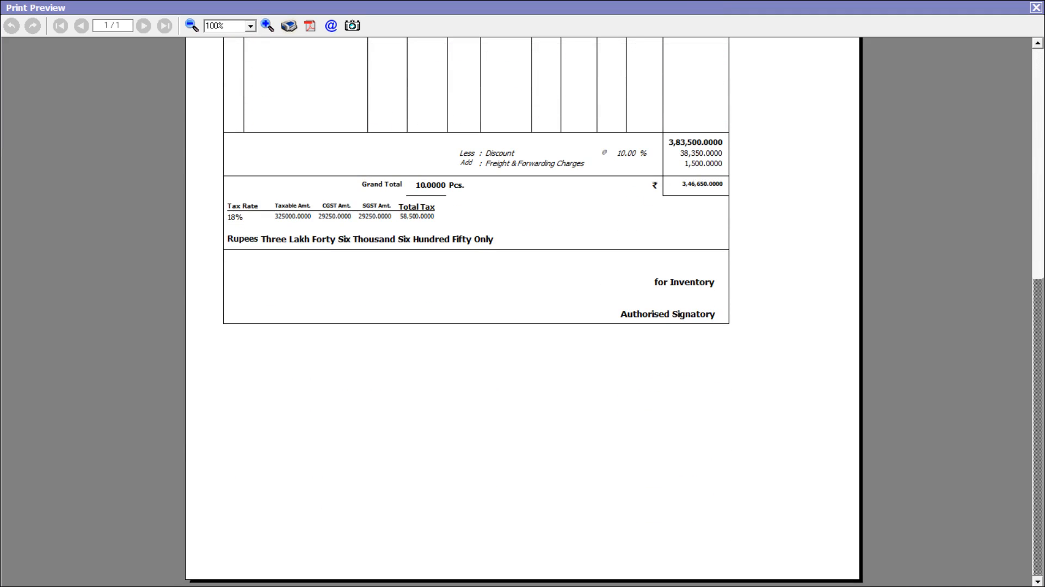
key("Escape")
key("Escape")
key("Return")
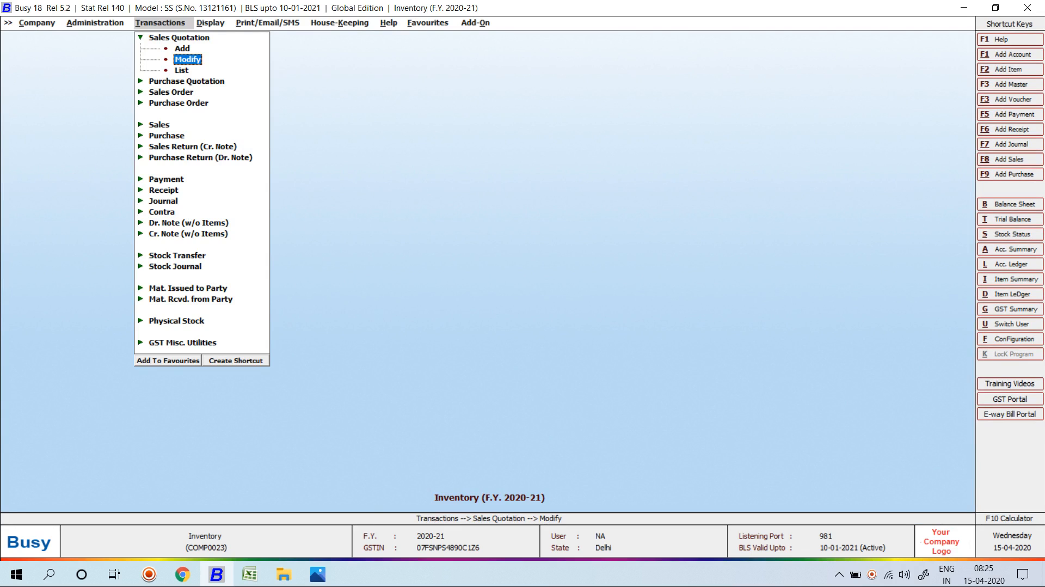
Start a new sales voucher dated 25-04-2020 with sale type L/GST-ItemWise for Busy Infotech Pvt. Ltd.
key("Down")
key("Down")
key("Down")
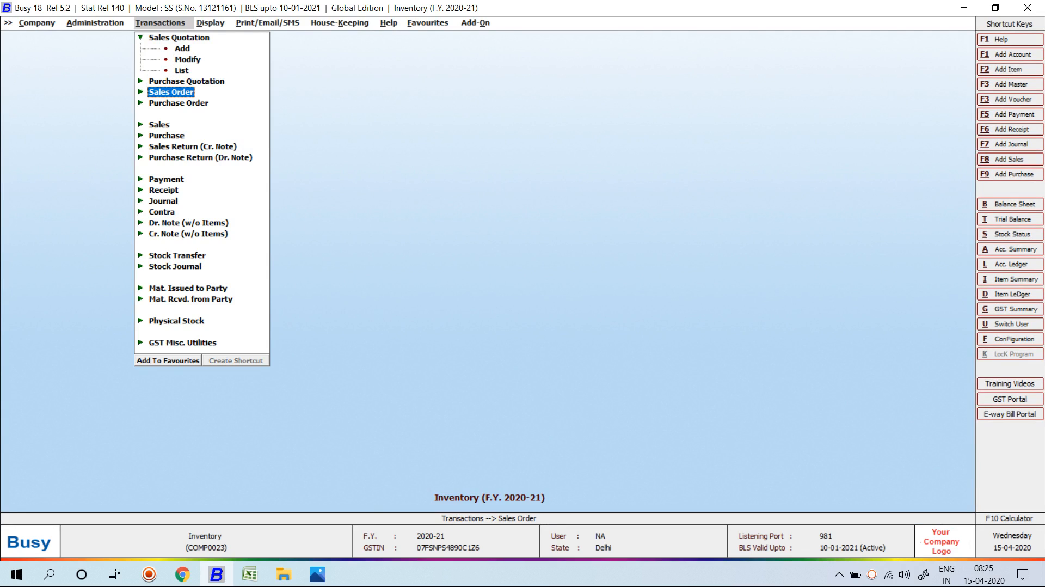
key("Down")
key("Down")
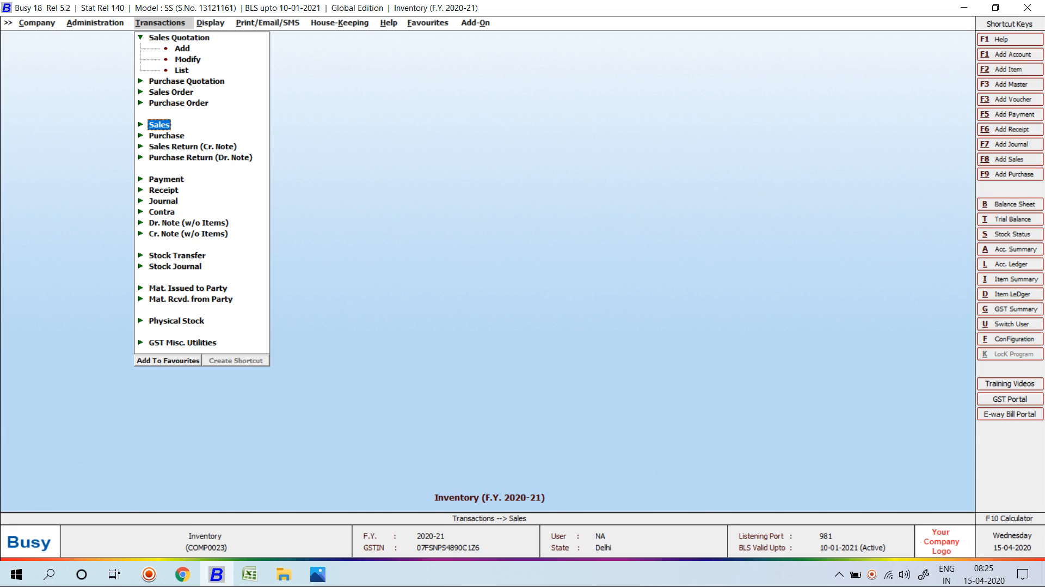
key("Return")
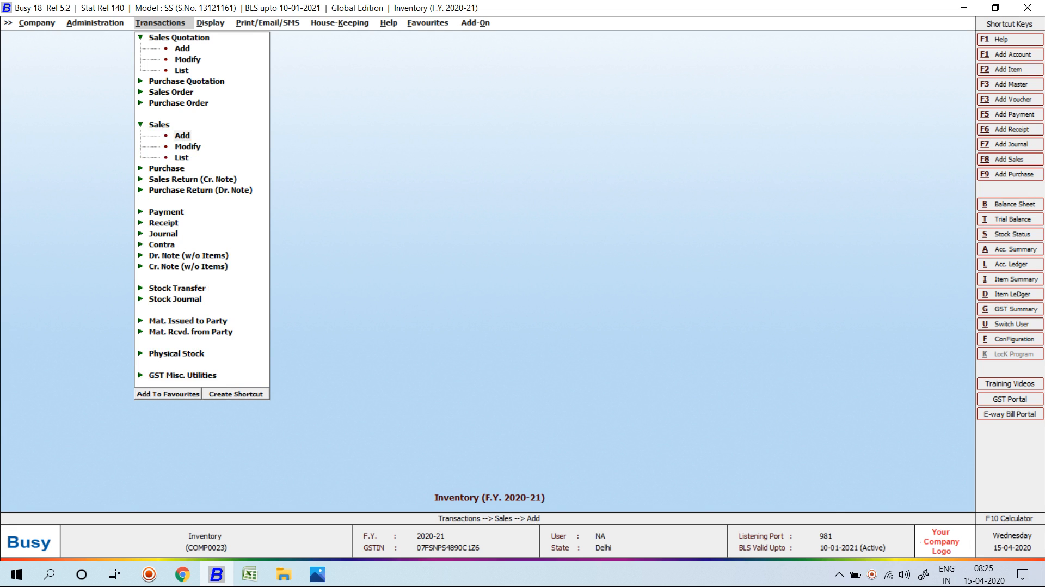
key("Return")
key("Return")
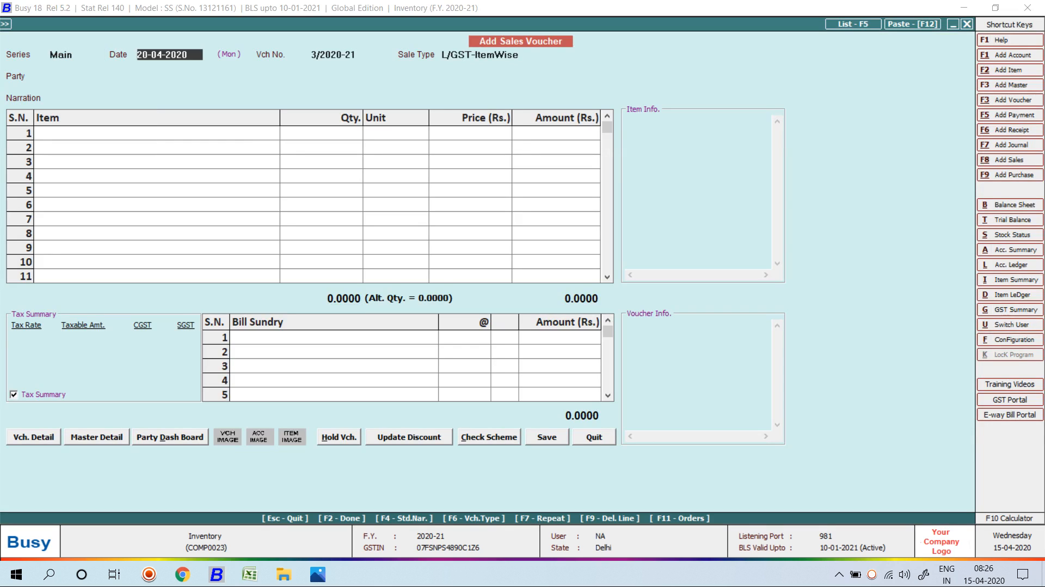
type("25")
key("Return")
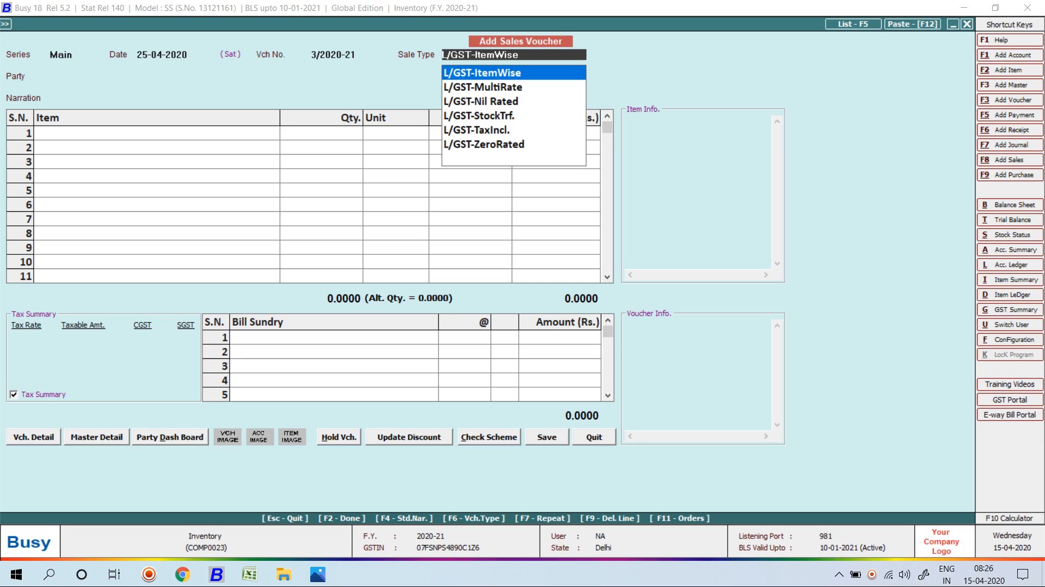
key("Return")
key("Return")
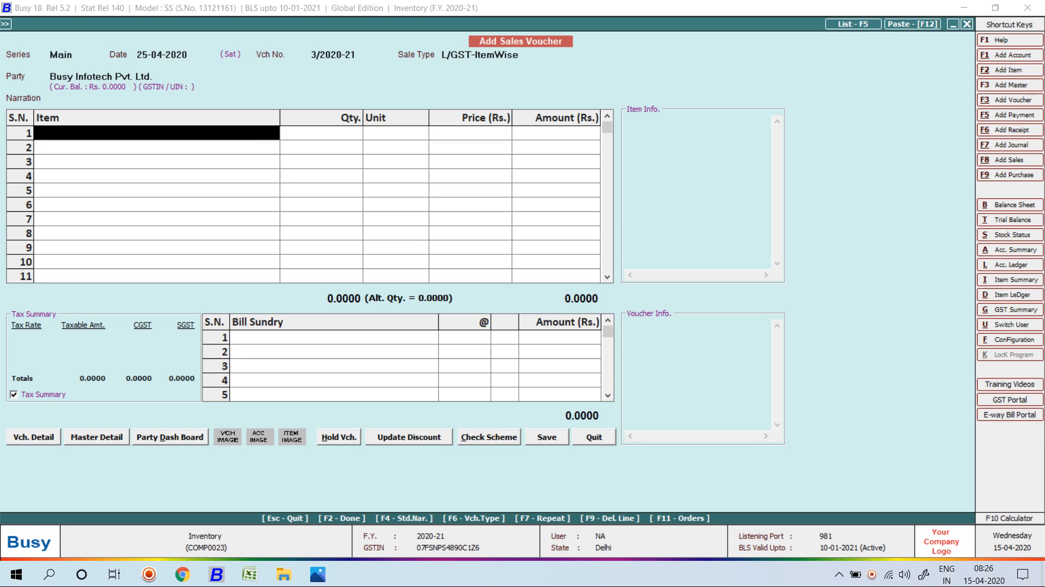
Pull pending quotation 1's items into the sales voucher, including zero-stock material centres.
key("F11")
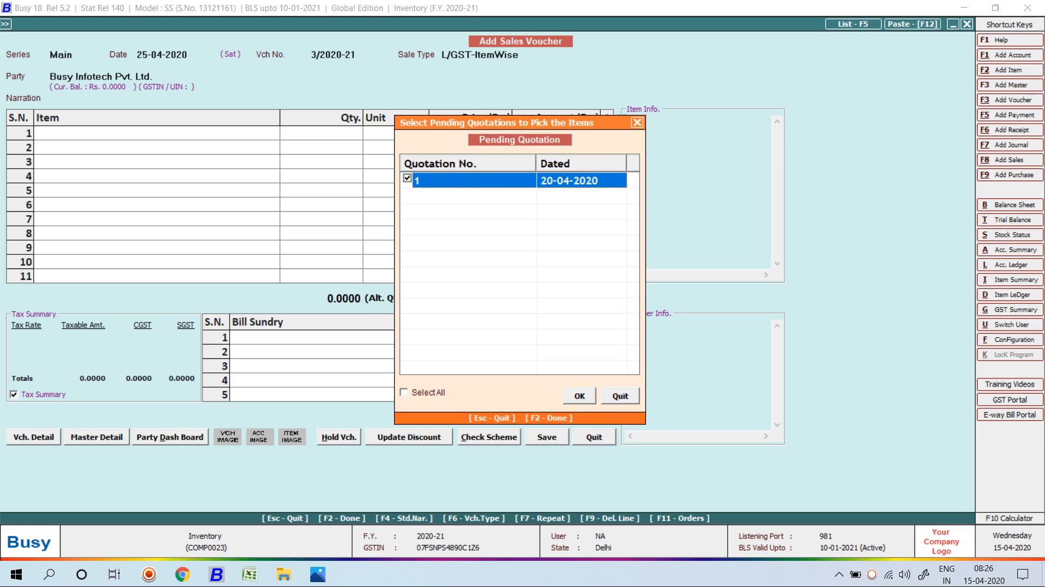
key("F2")
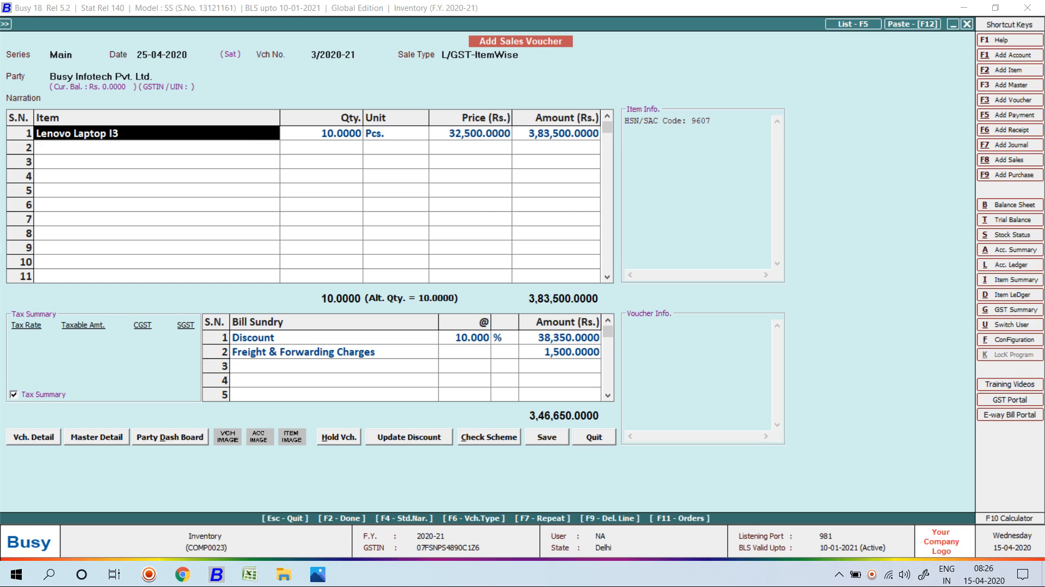
key("Return")
key("Return")
key("Return")
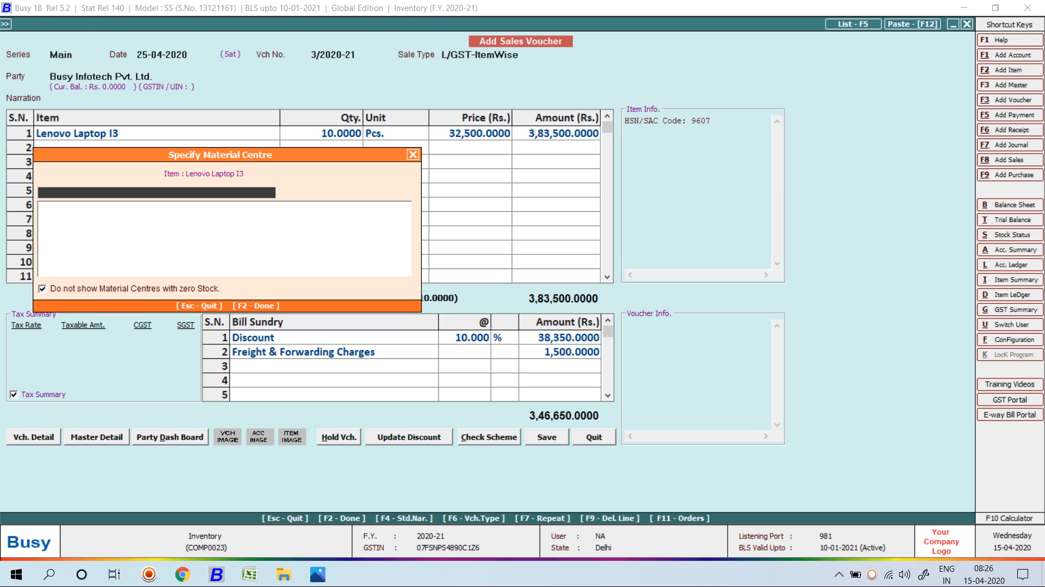
key("Tab")
key("space")
Change the quantity to 8 and save the voucher despite missing PAN, skipping printing.
key("Return")
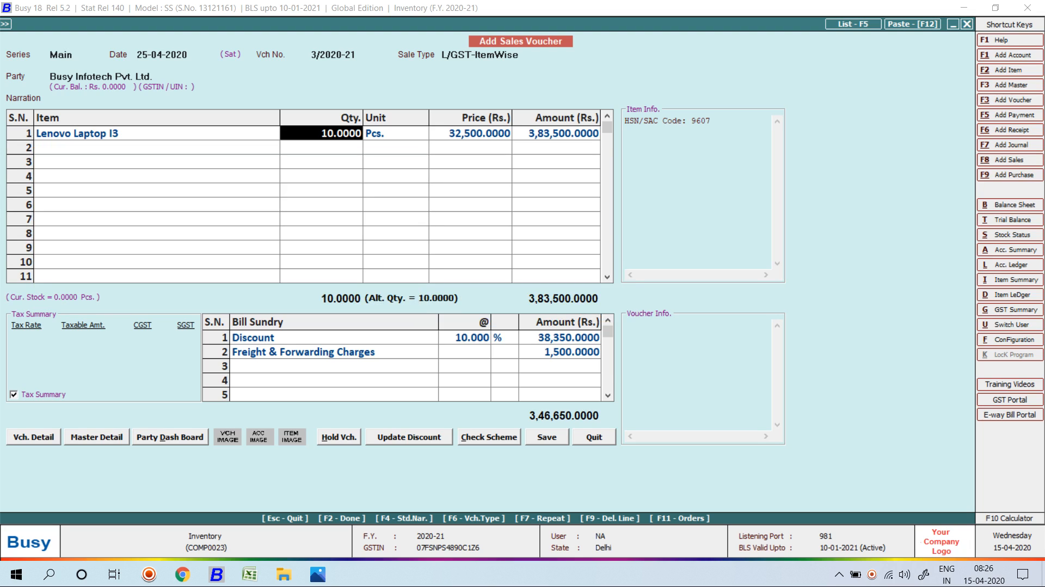
type("8")
key("Return")
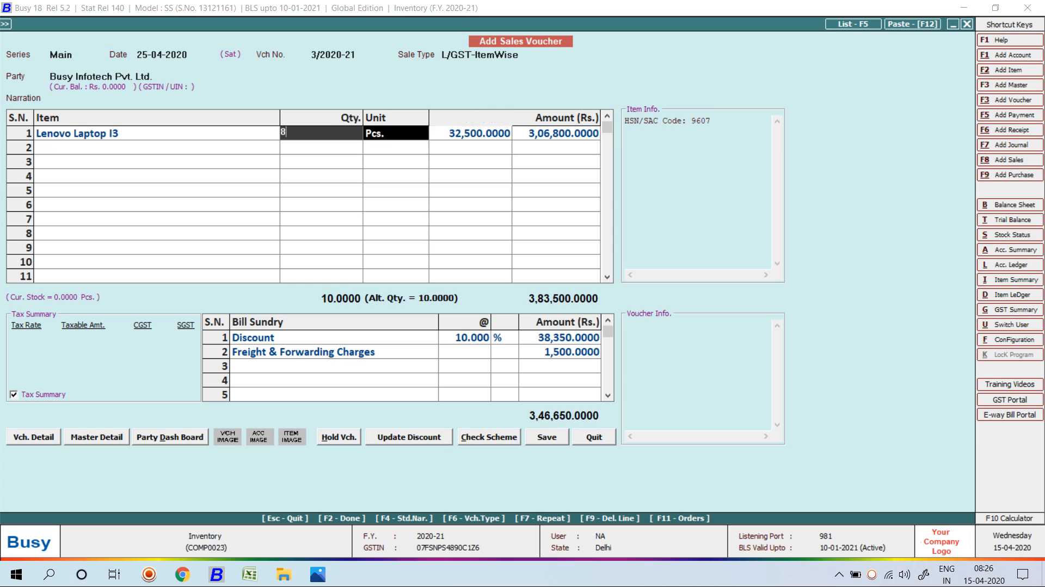
key("Return")
key("Return")
key("Return")
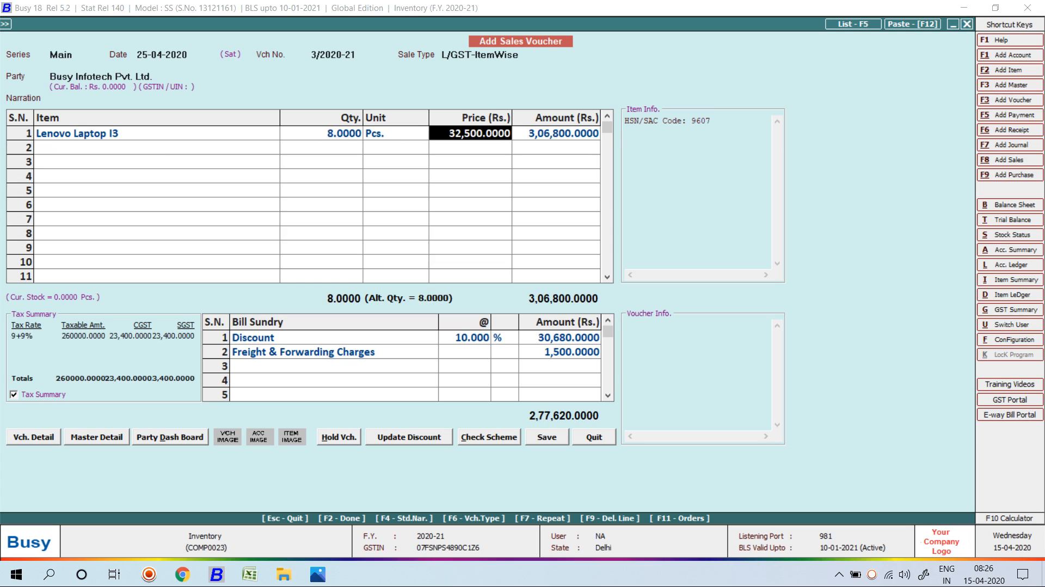
key("Return")
key("Return")
key("Return")
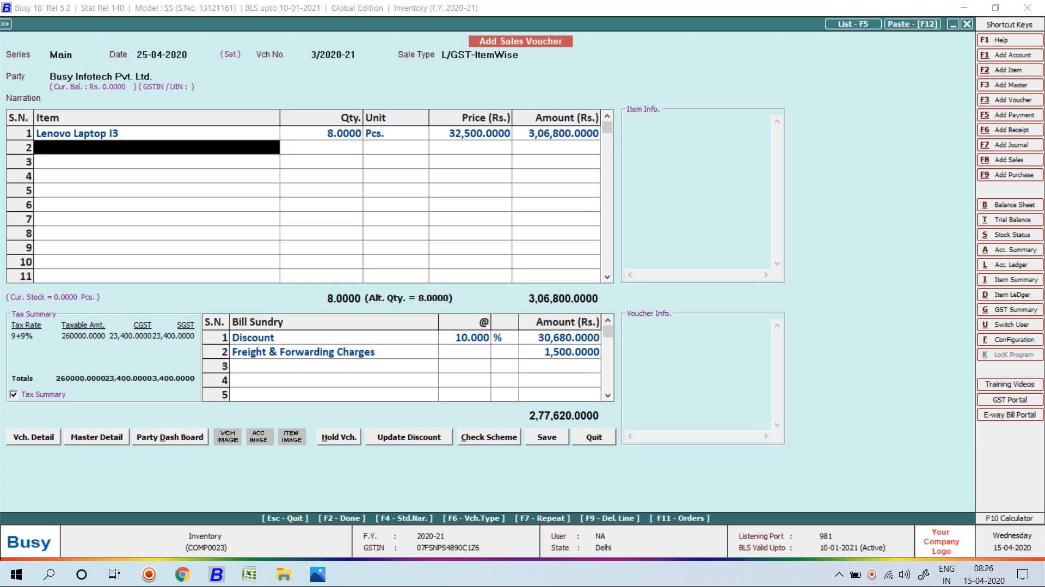
key("F2")
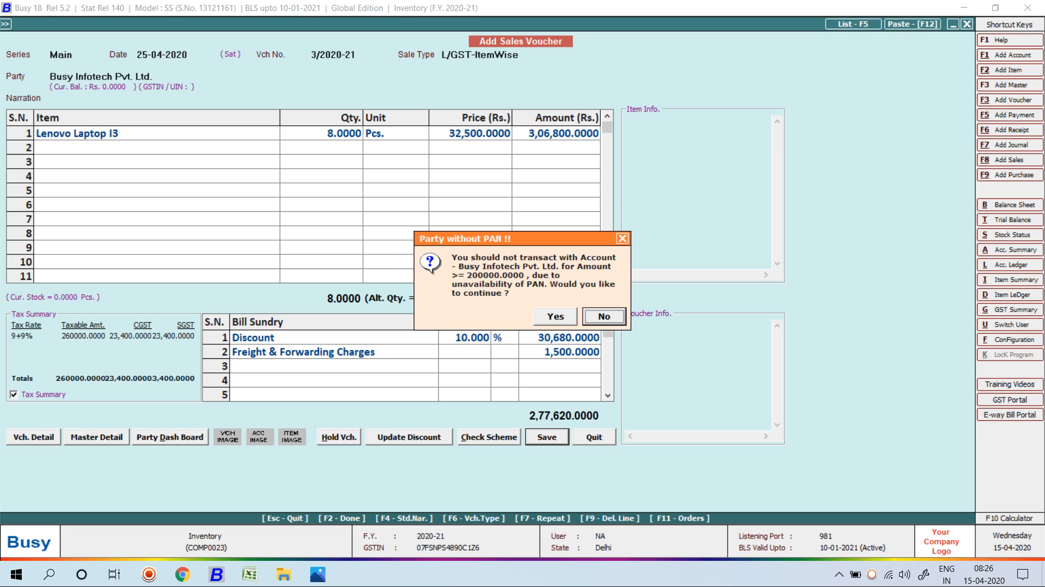
key("Left")
key("Return")
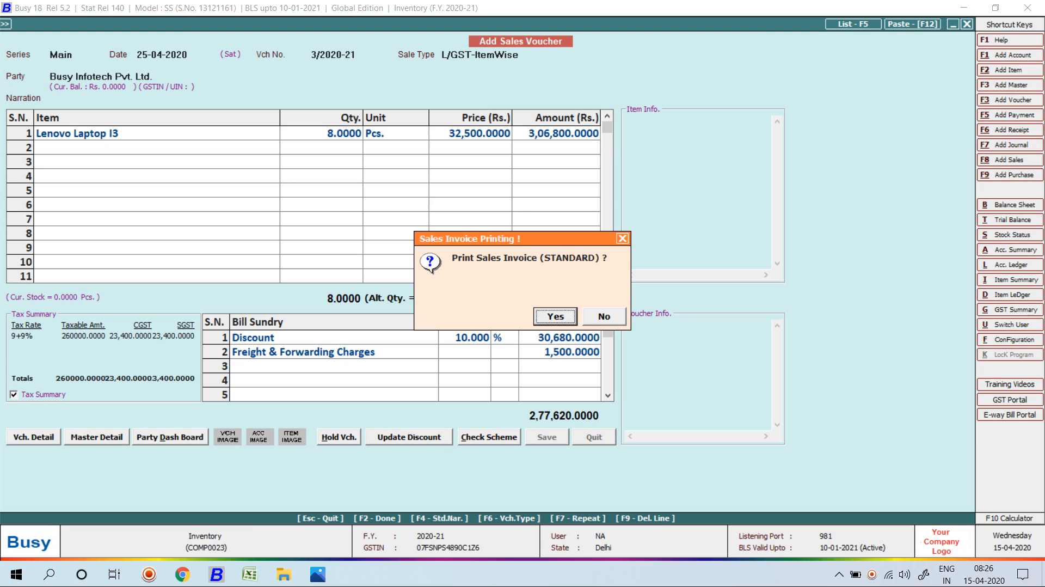
key("Right")
key("Return")
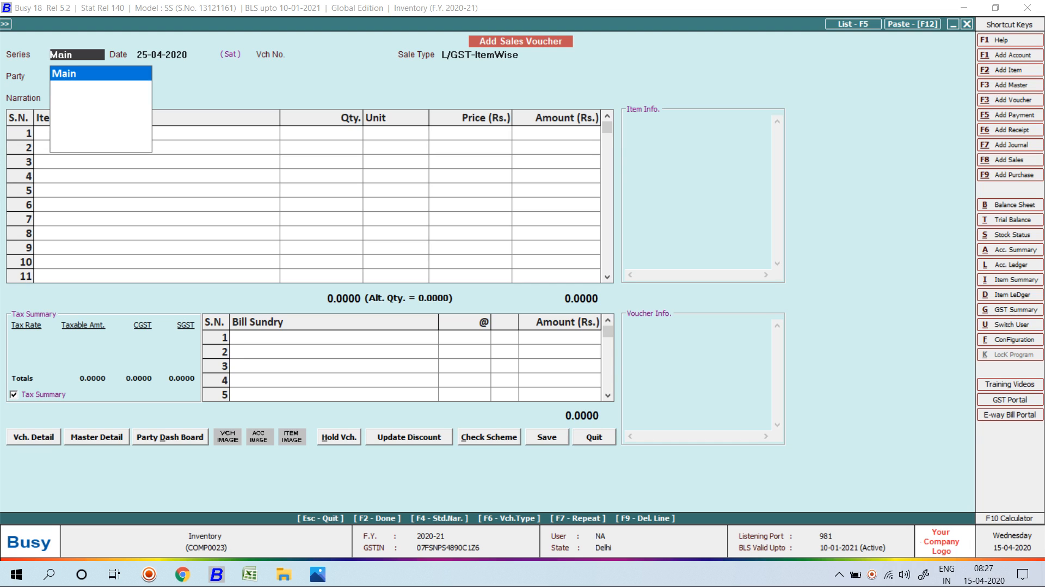
Check Busy Infotech Pvt. Ltd.'s account ledger for the 2,77,620 sale entry.
key("alt+l")
type("BUS")
key("Return")
key("F2")
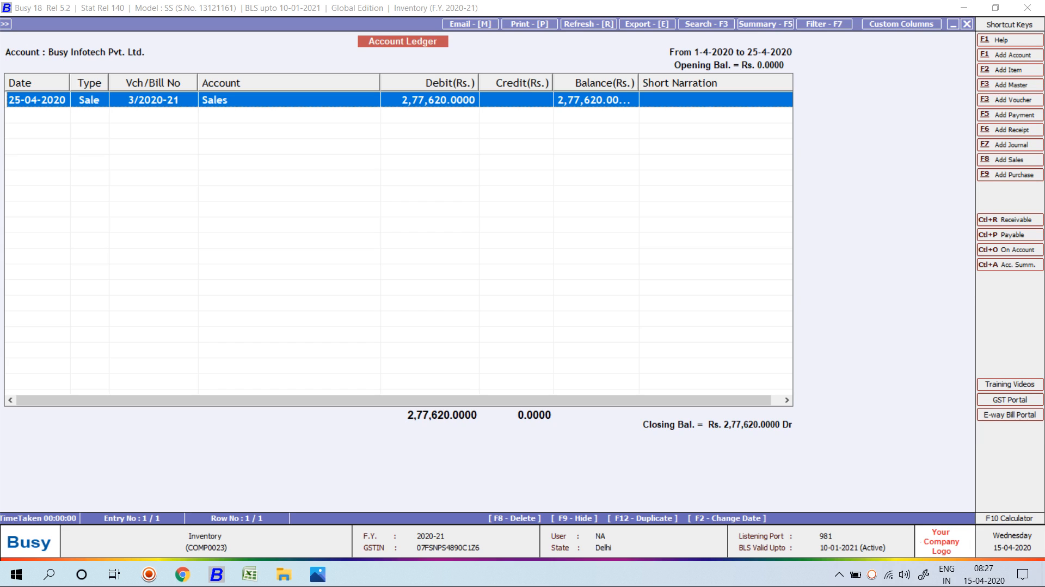
key("Escape")
key("Escape")
key("Escape")
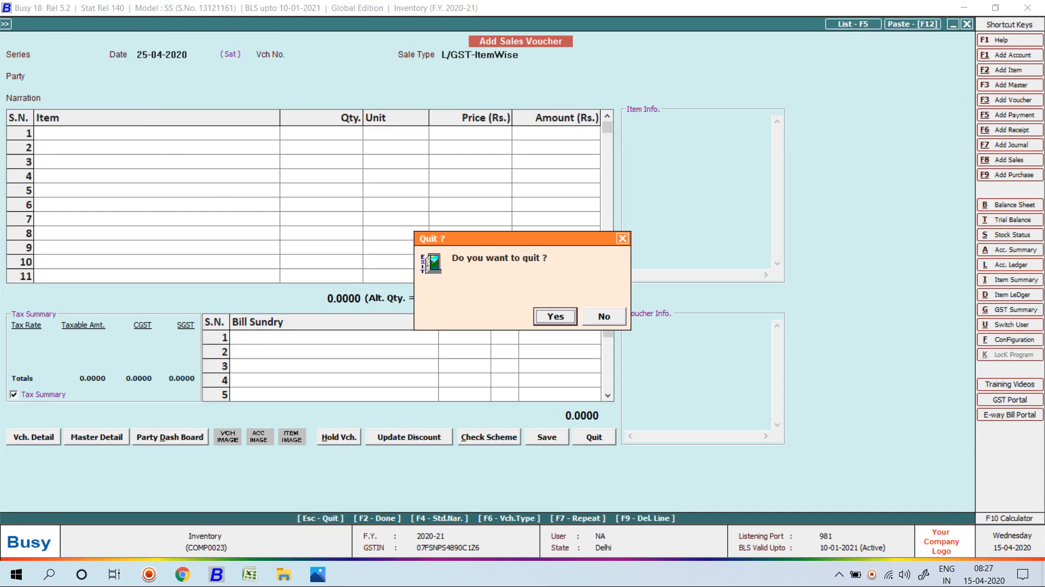
Quit sales voucher entry and open the party-wise Pending Sales Quotations report.
key("Return")
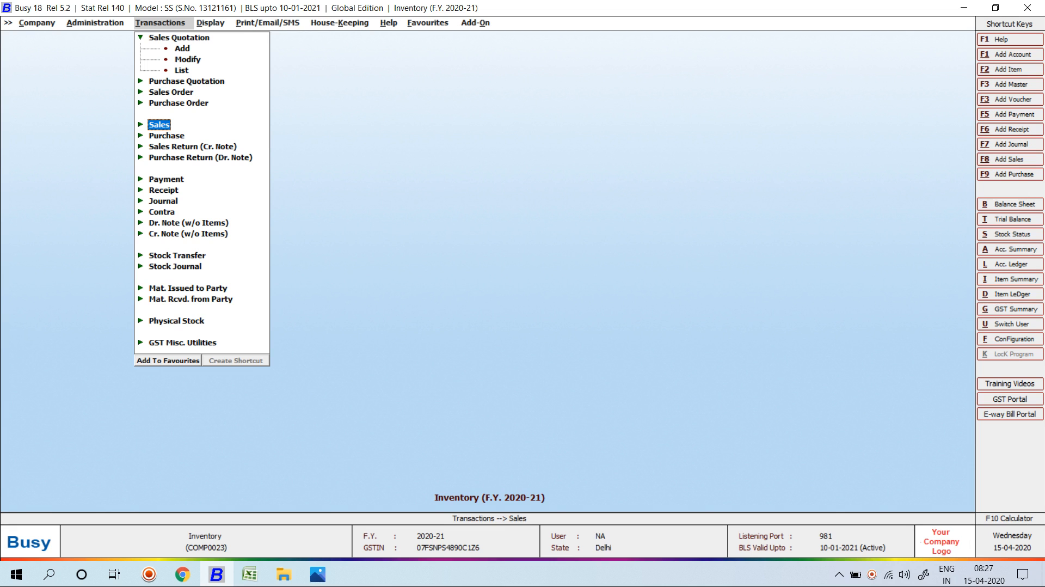
key("Right")
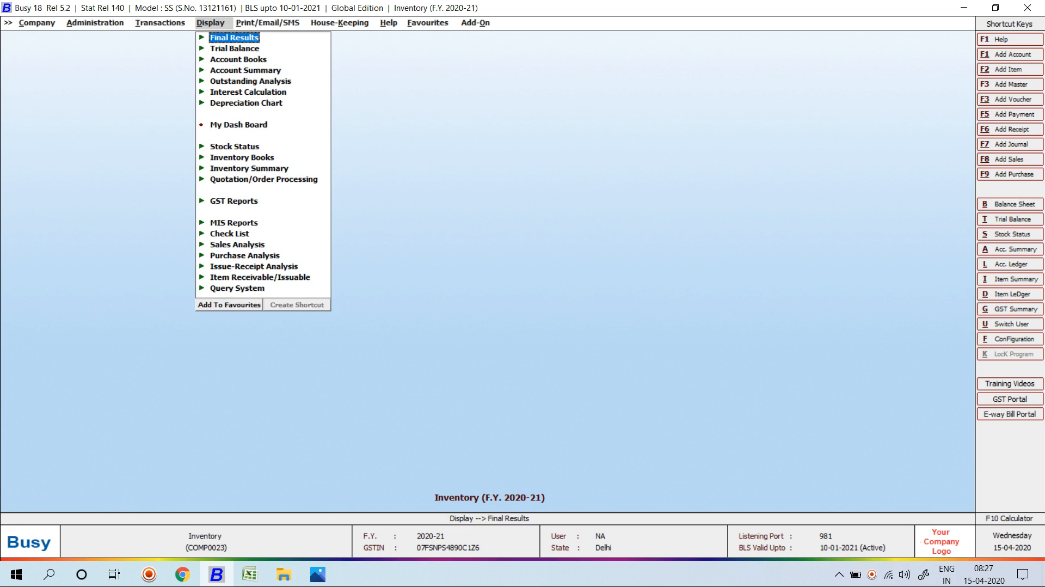
key("Down")
key("Down")
key("Down")
key("Down")
key("Down")
key("Down")
key("Down")
key("Down")
key("Down")
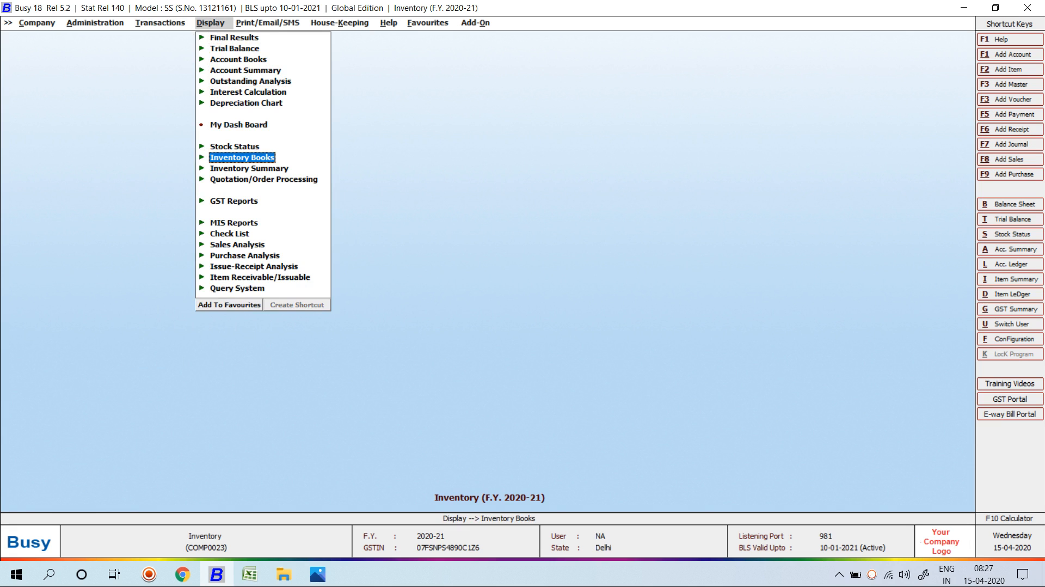
key("Down")
key("Down")
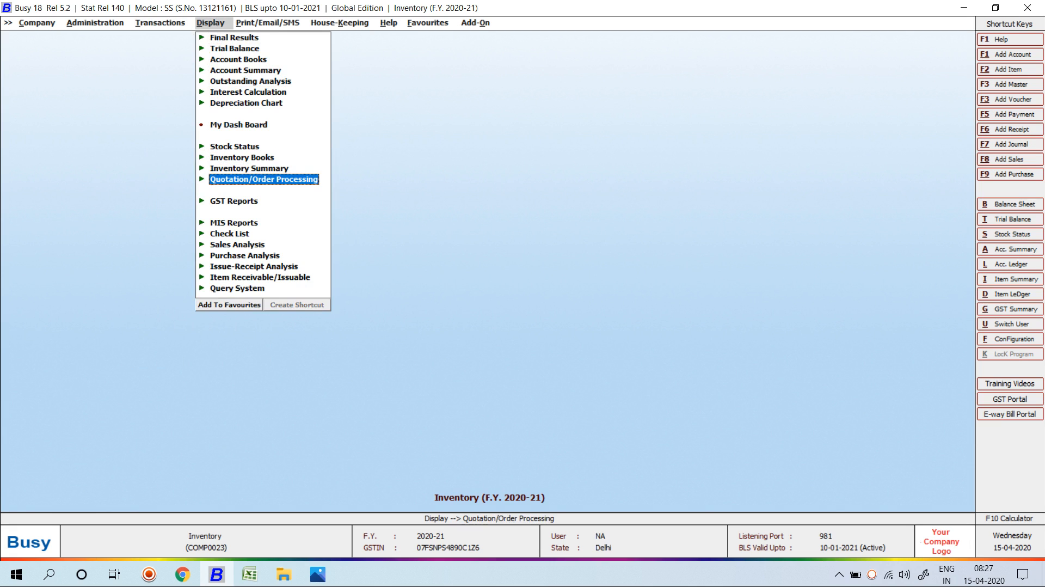
key("Return")
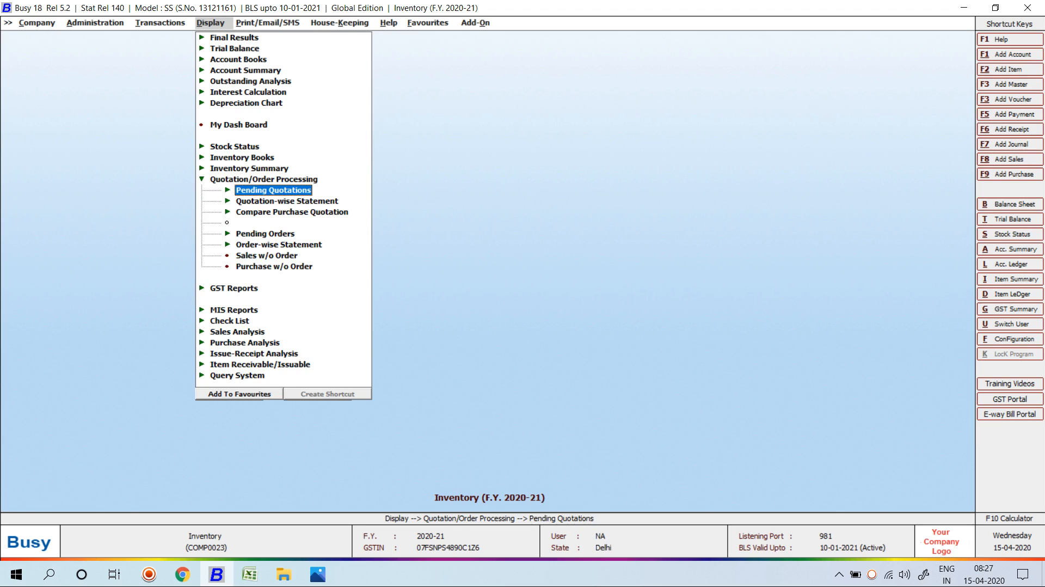
key("Return")
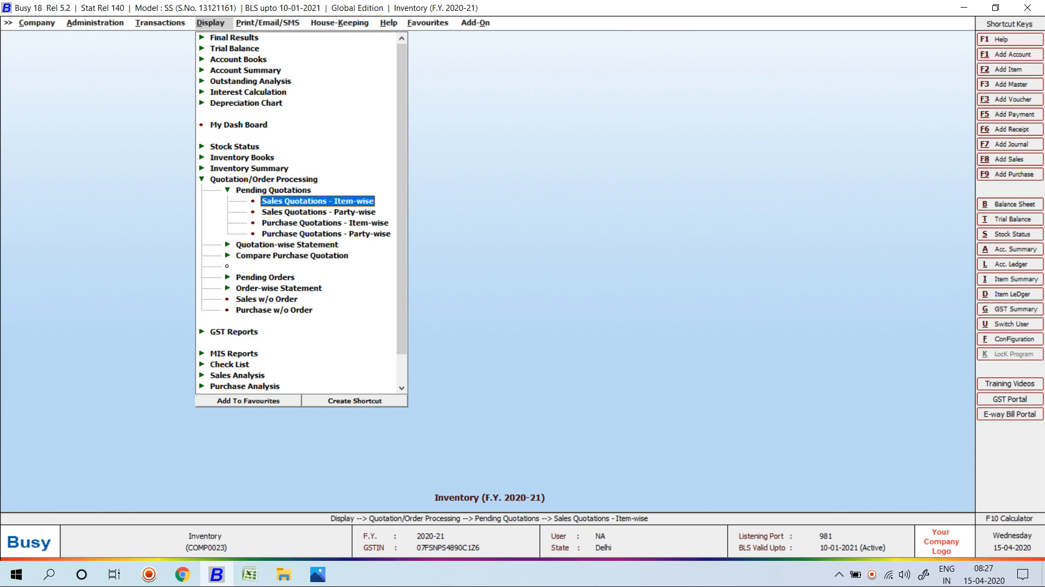
key("Down")
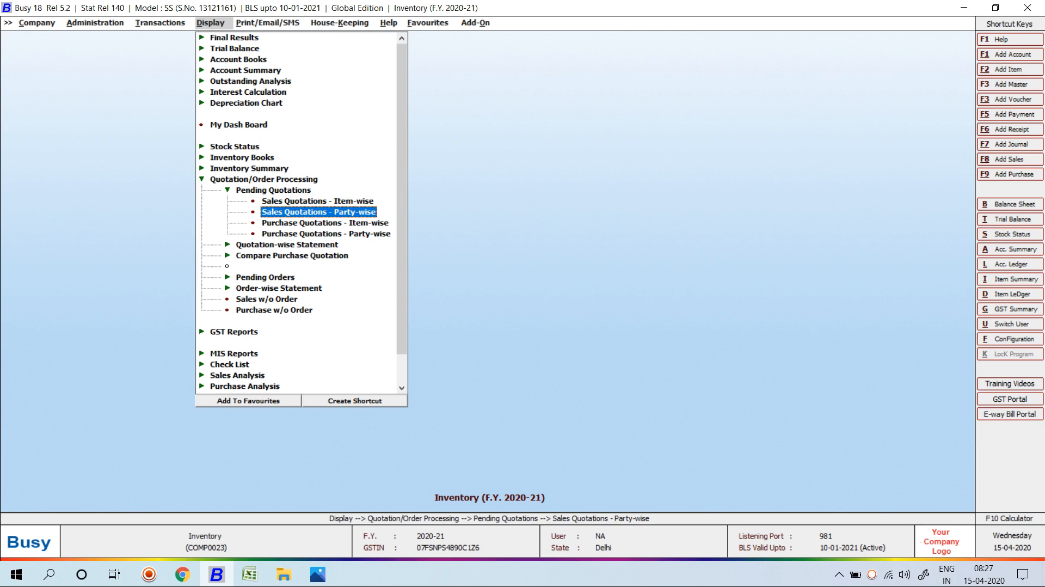
key("Return")
key("Return")
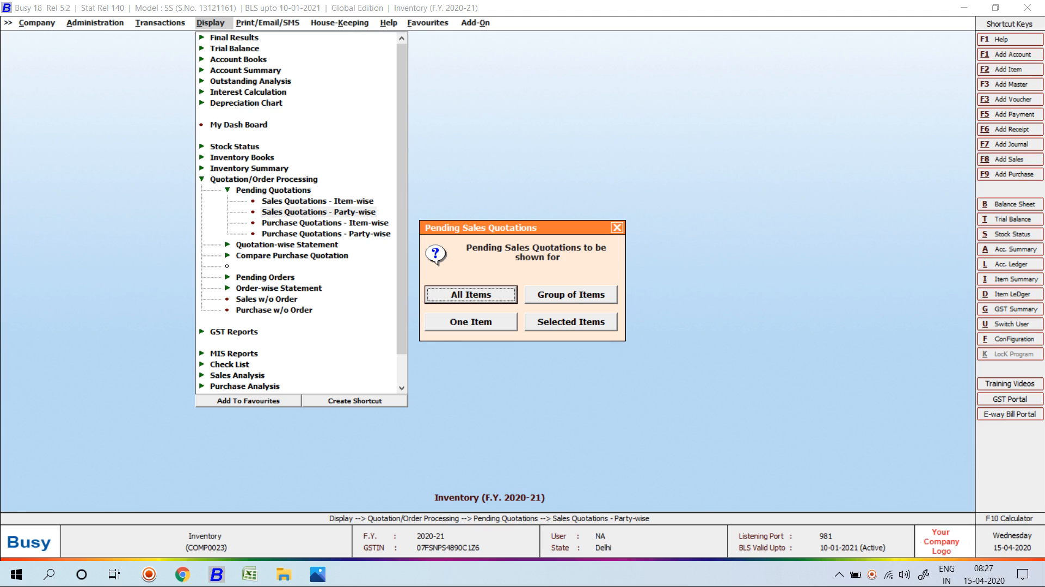
Generate the pending sales quotations report for all items and account Busy Infotech Pvt. Ltd.
key("Return")
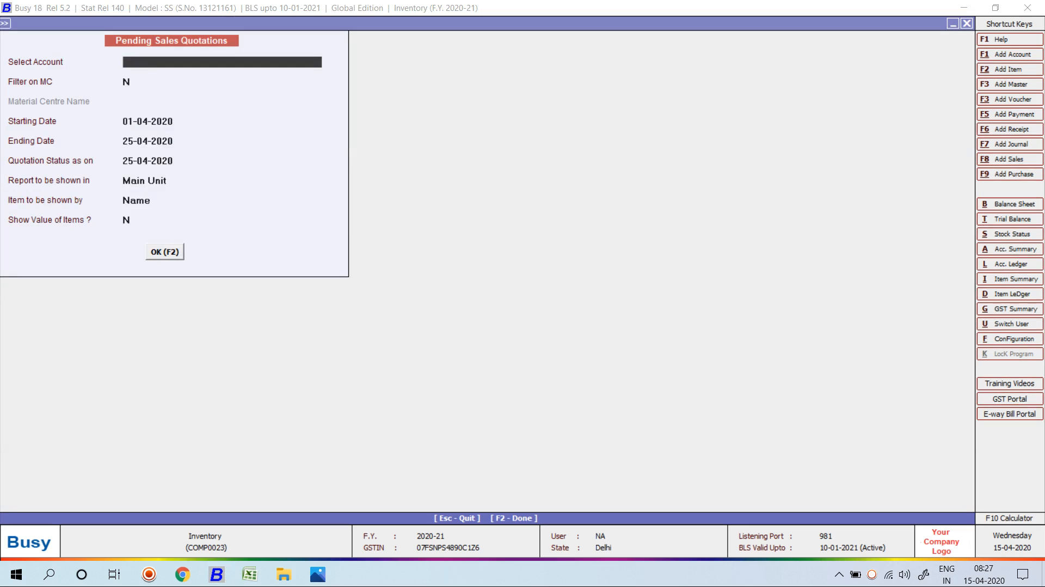
key("Return")
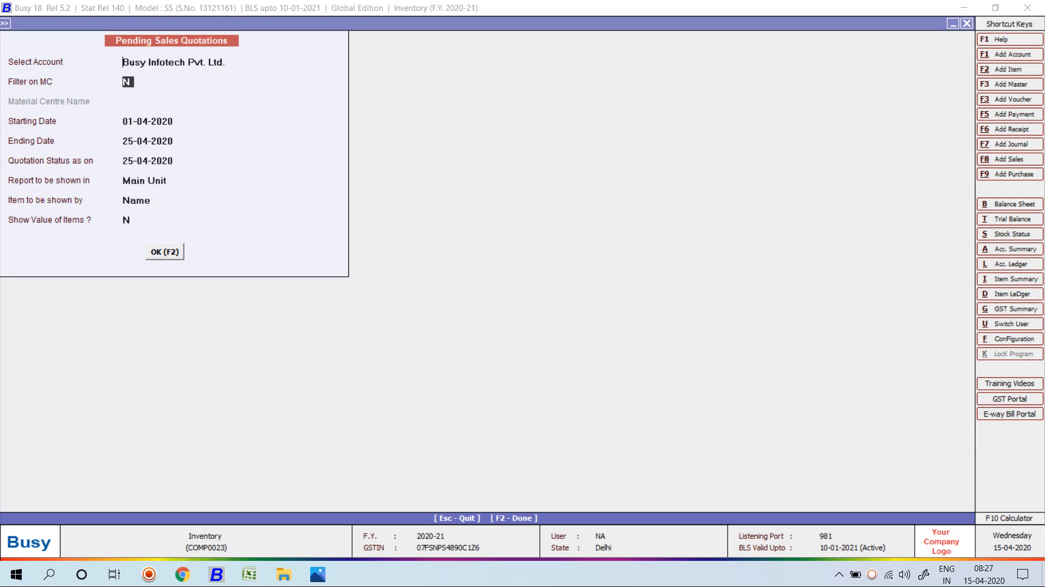
key("F2")
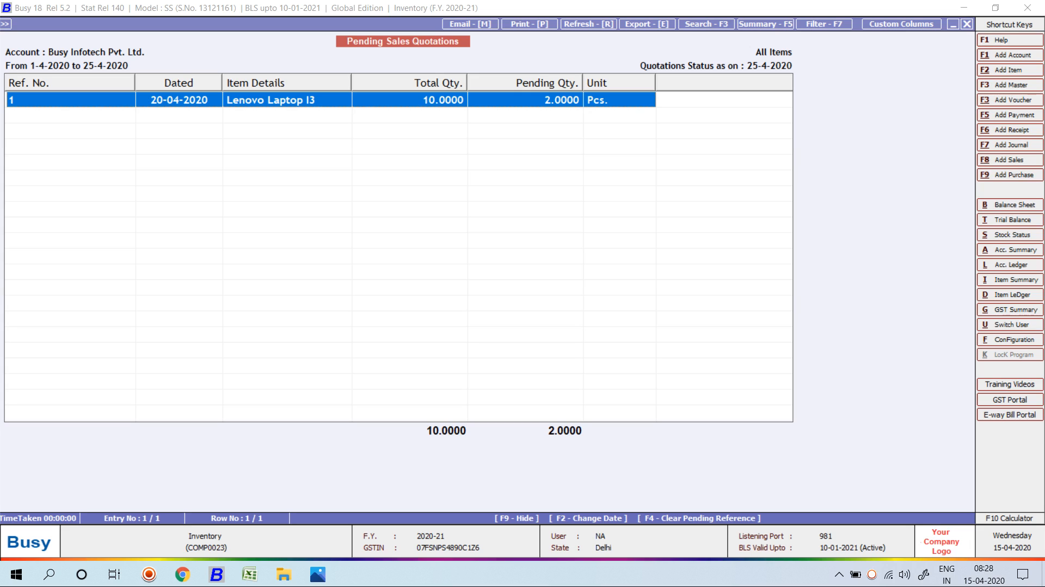
Rerun the report, showing 2 of 10 Lenovo Laptop I3 pending (57,330), then close it.
key("Escape")
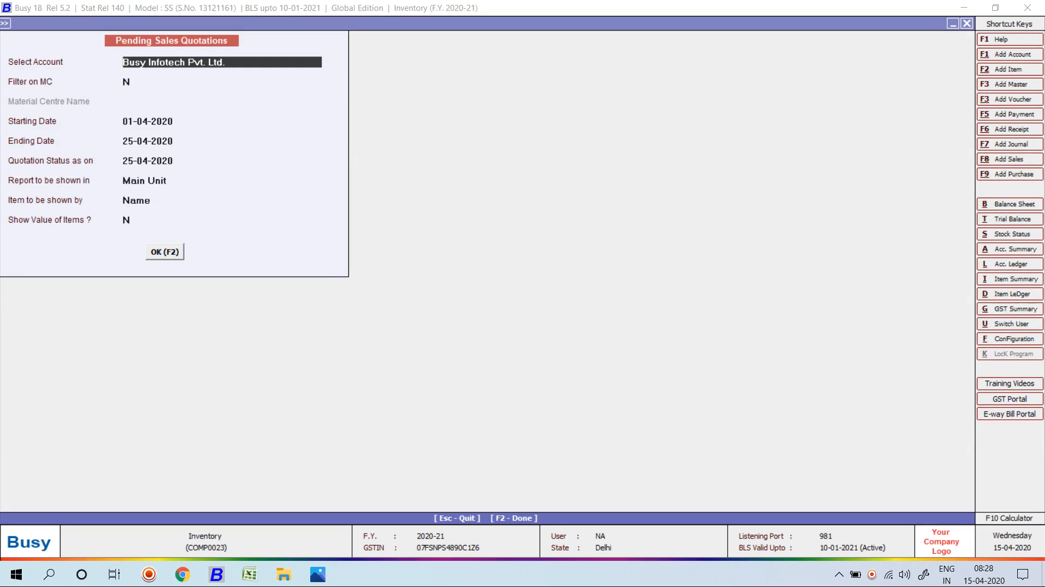
key("Return")
key("Return")
key("Return")
key("Return")
key("Return")
key("Return")
key("Return")
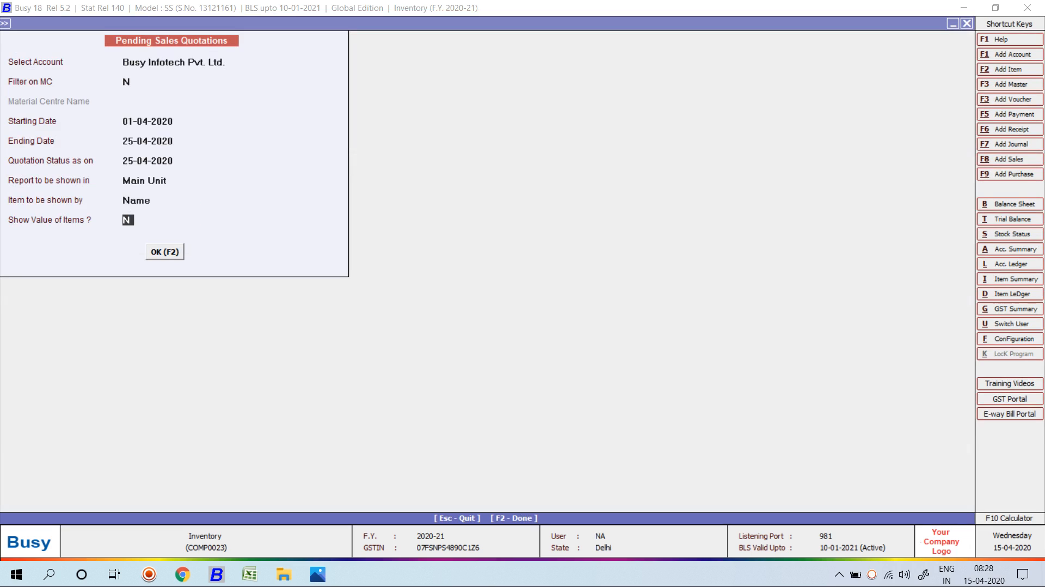
key("Return")
key("Return")
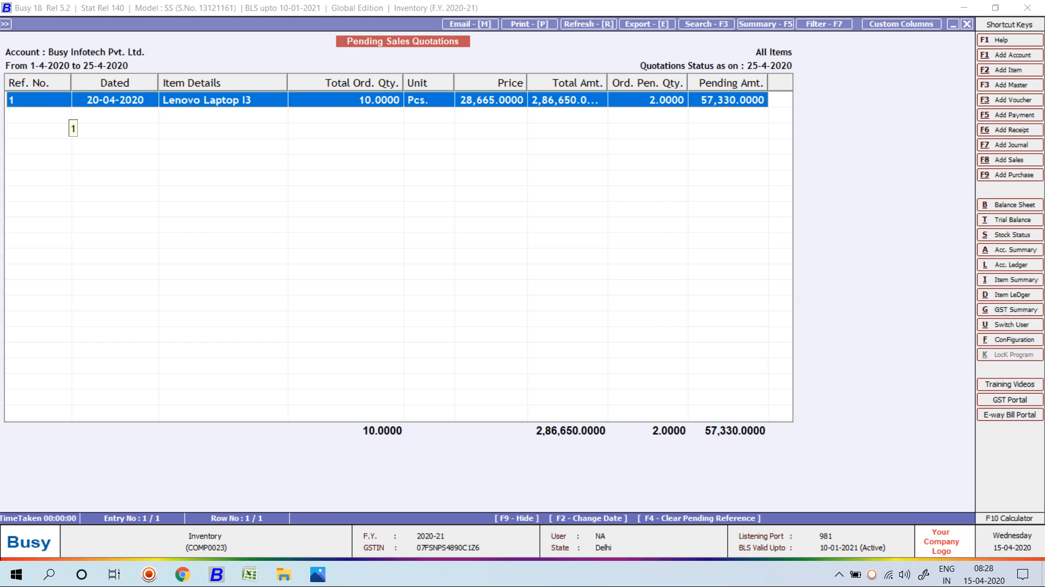
key("Escape")
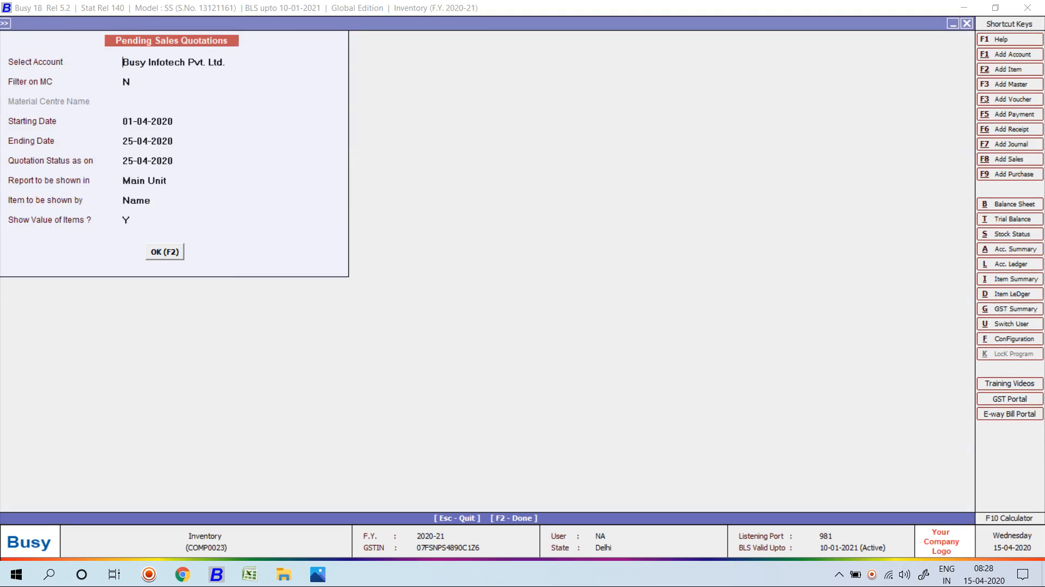
key("Escape")
key("Return")
Browse the pending quotation reports, then open the quotation-wise Sales Quotations statement options.
key("Escape")
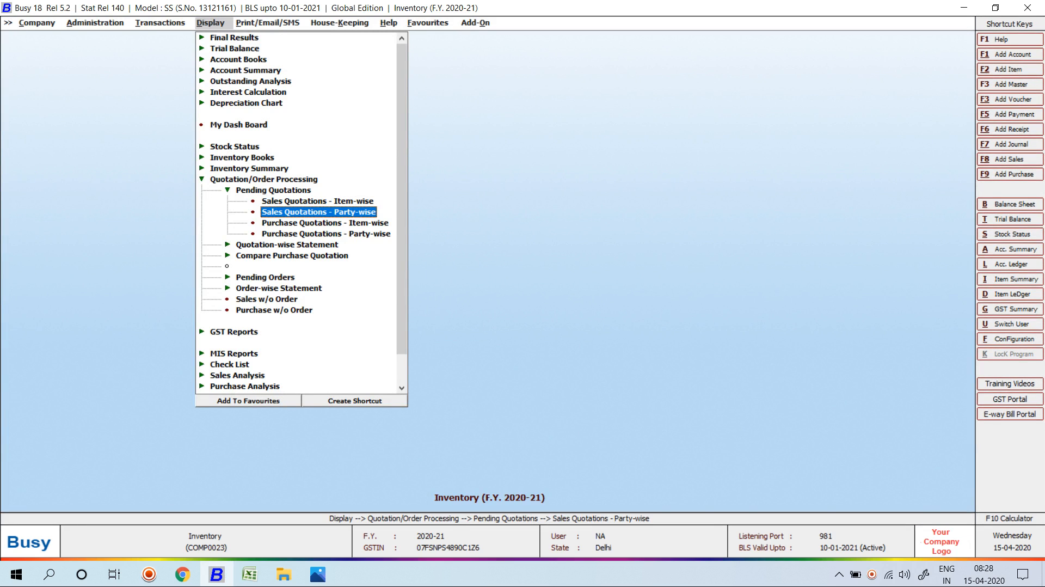
key("Up")
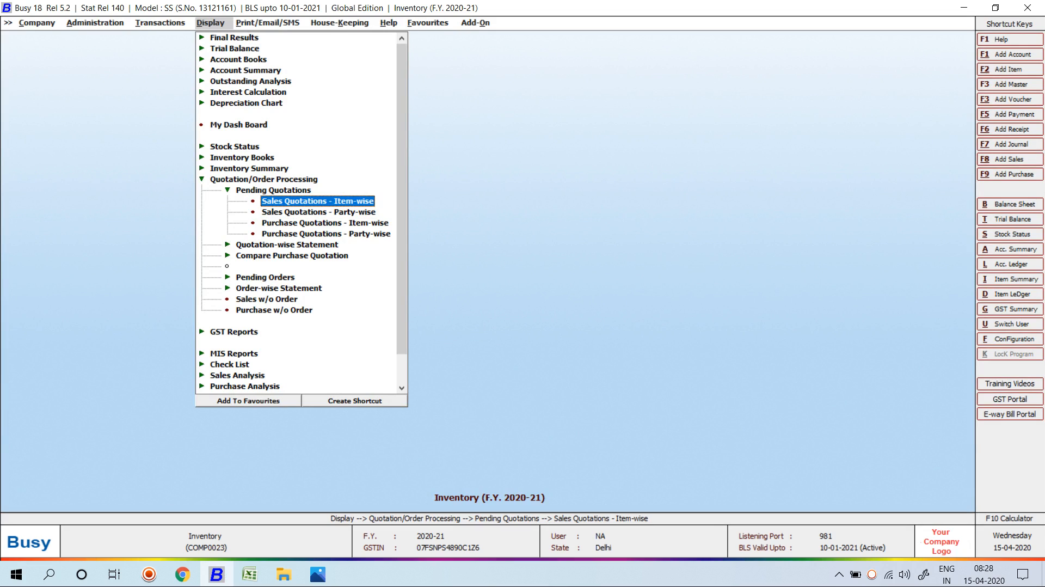
key("Down")
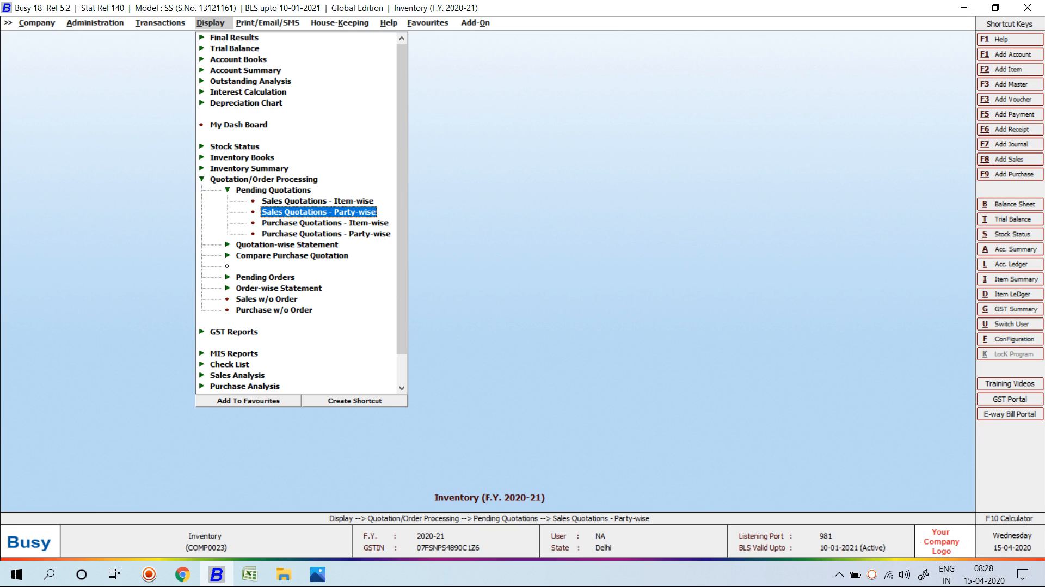
key("Down")
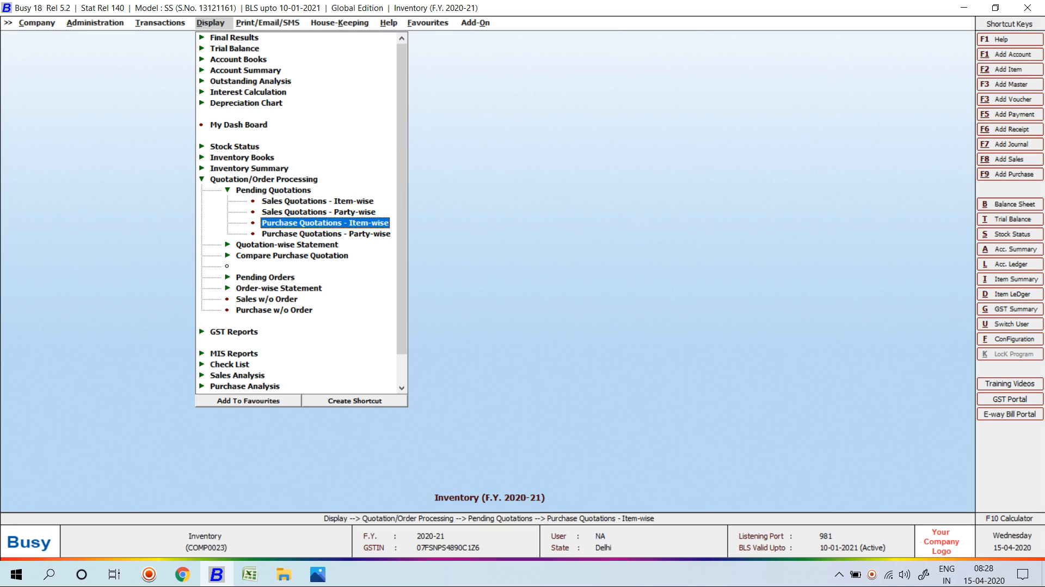
key("Down")
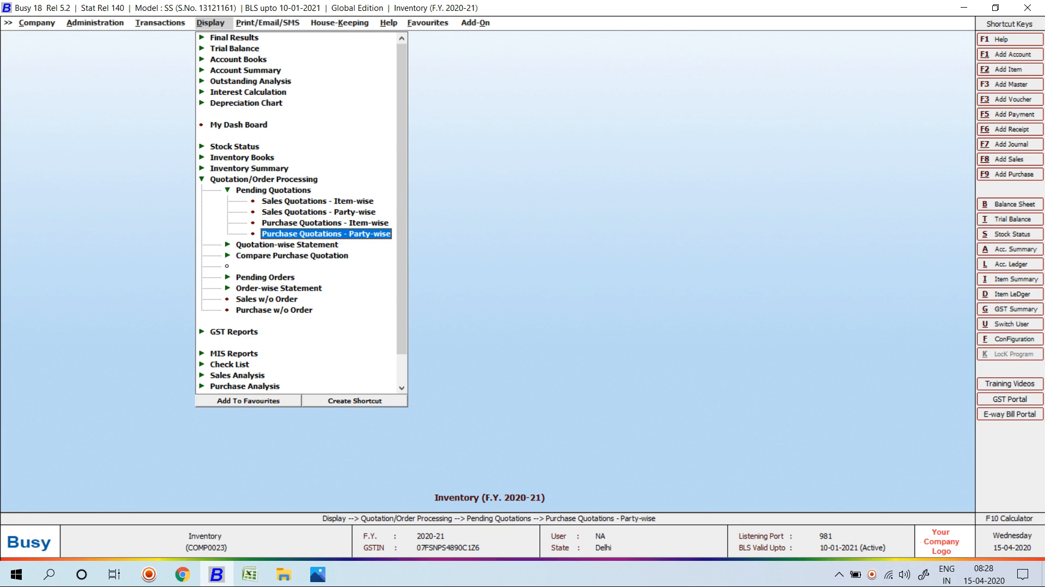
key("Left")
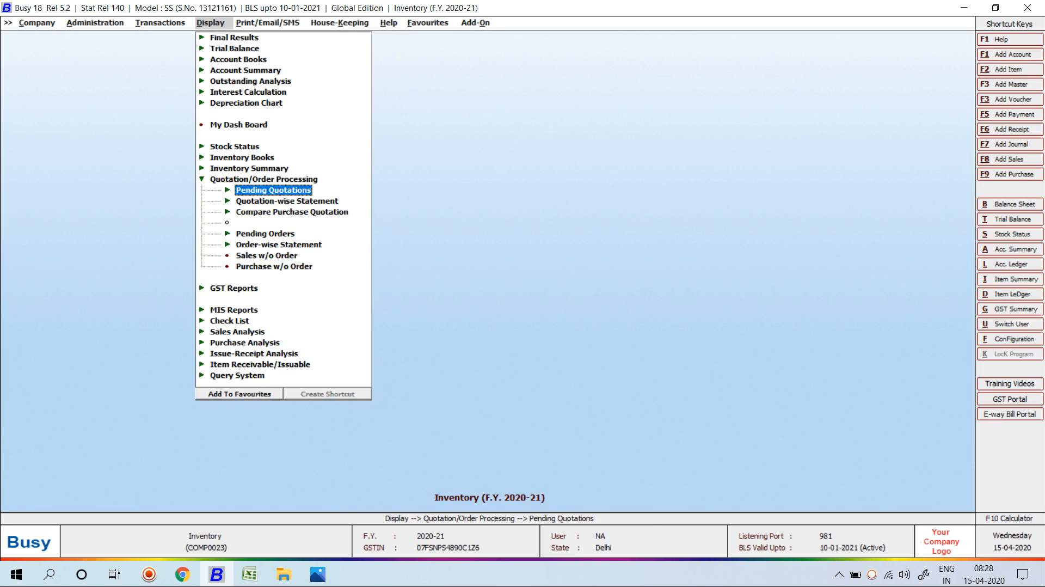
key("Down")
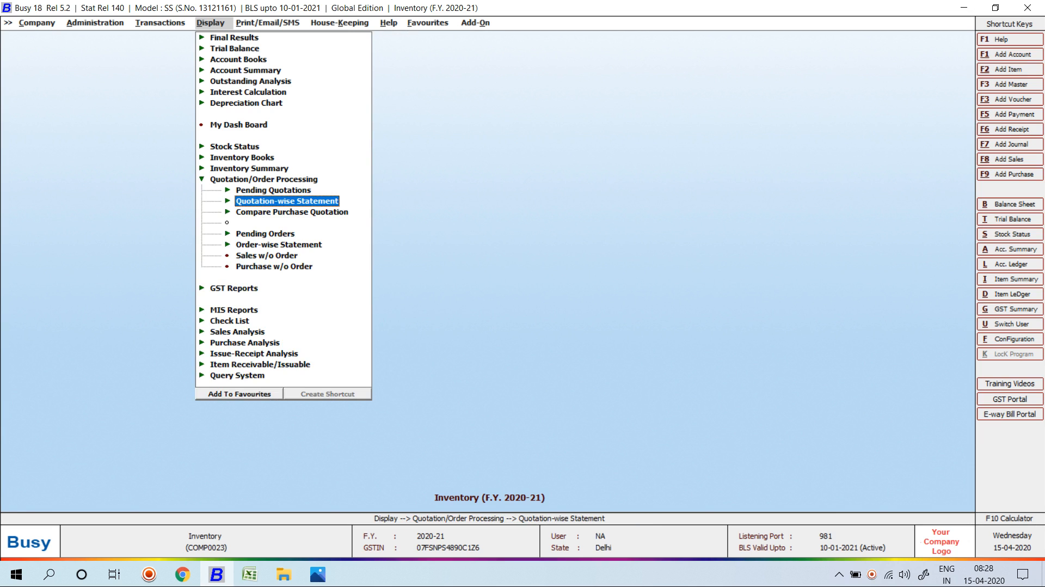
key("Right")
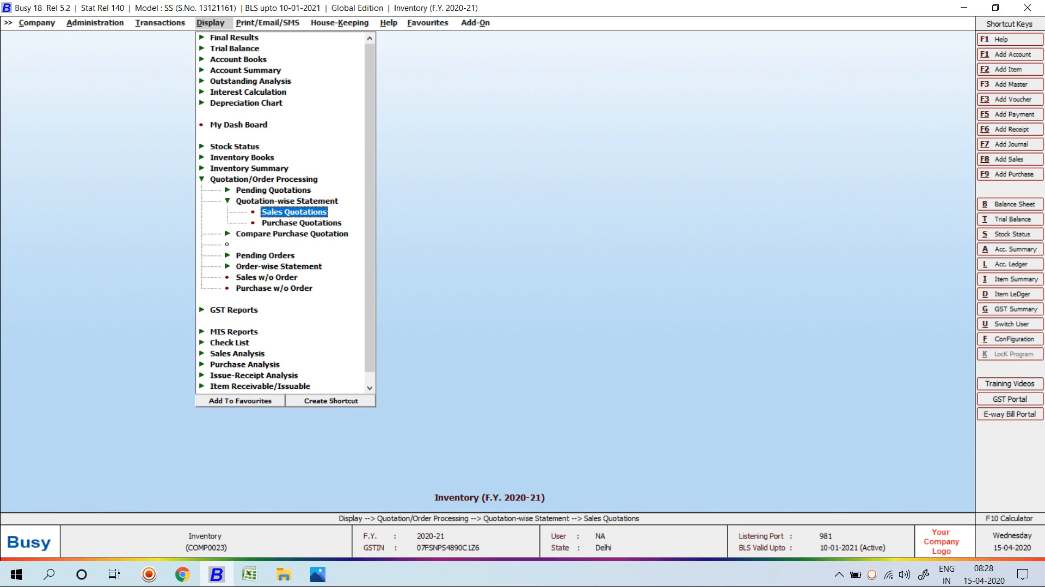
key("Return")
key("Escape")
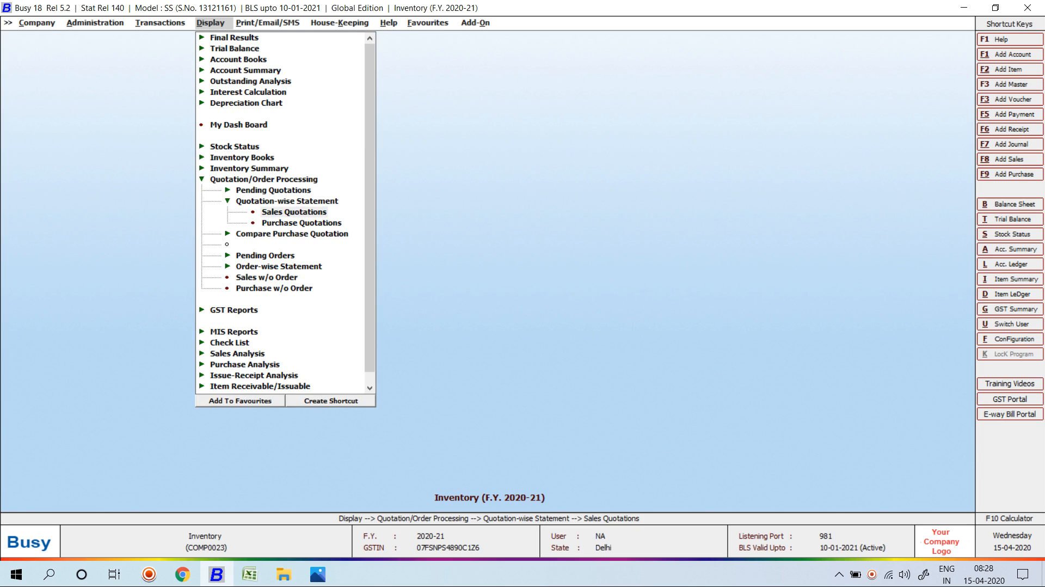
key("Return")
key("Return")
key("Return")
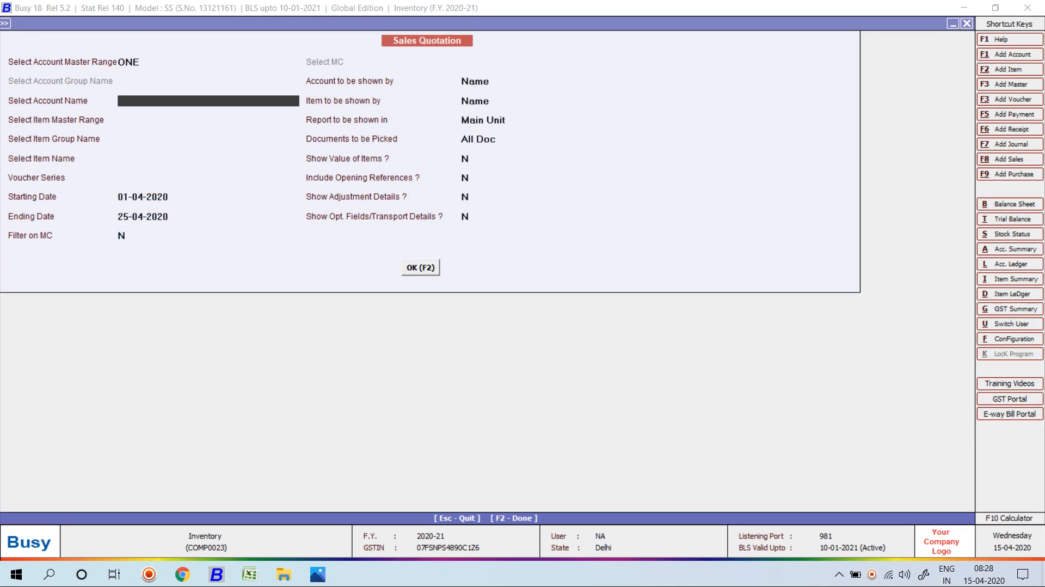
Generate the Sales Quotation statement for Busy Infotech Pvt. Ltd. with Item Range ALL.
key("Down")
key("Up")
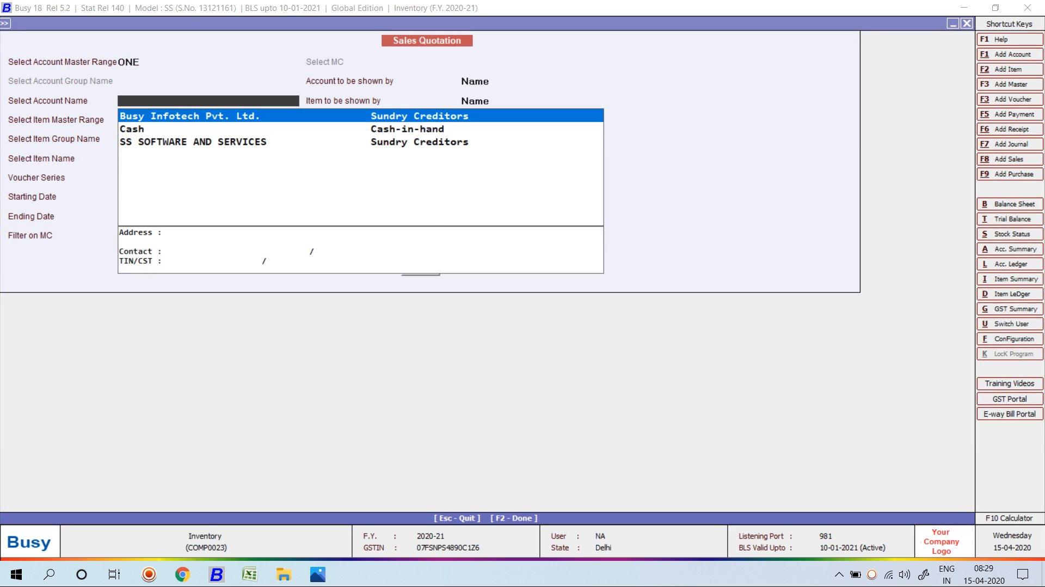
key("Return")
key("Down")
key("Down")
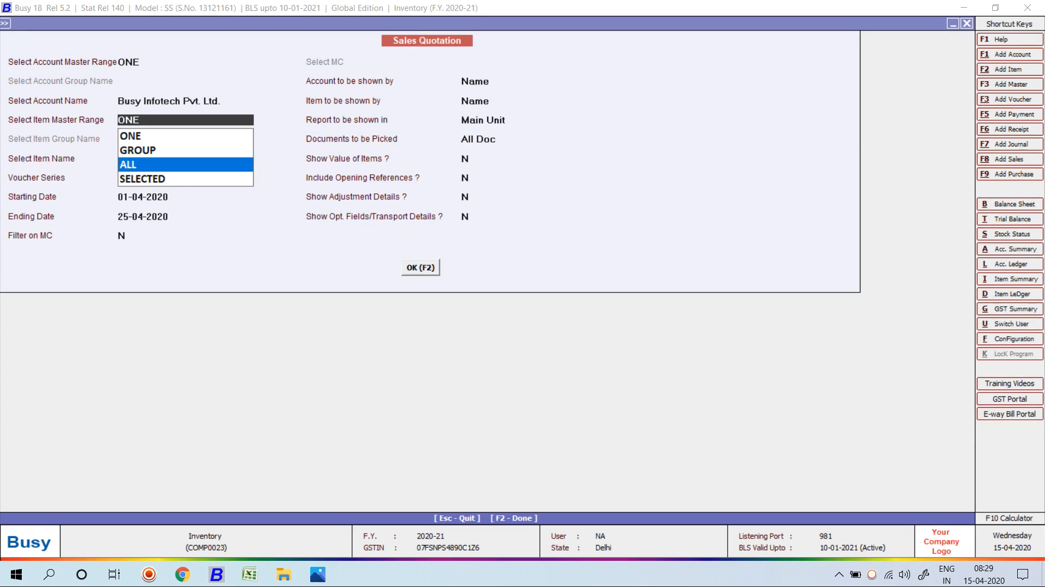
key("Return")
key("Return")
key("Return")
key("Return")
key("Return")
key("Return")
key("Return")
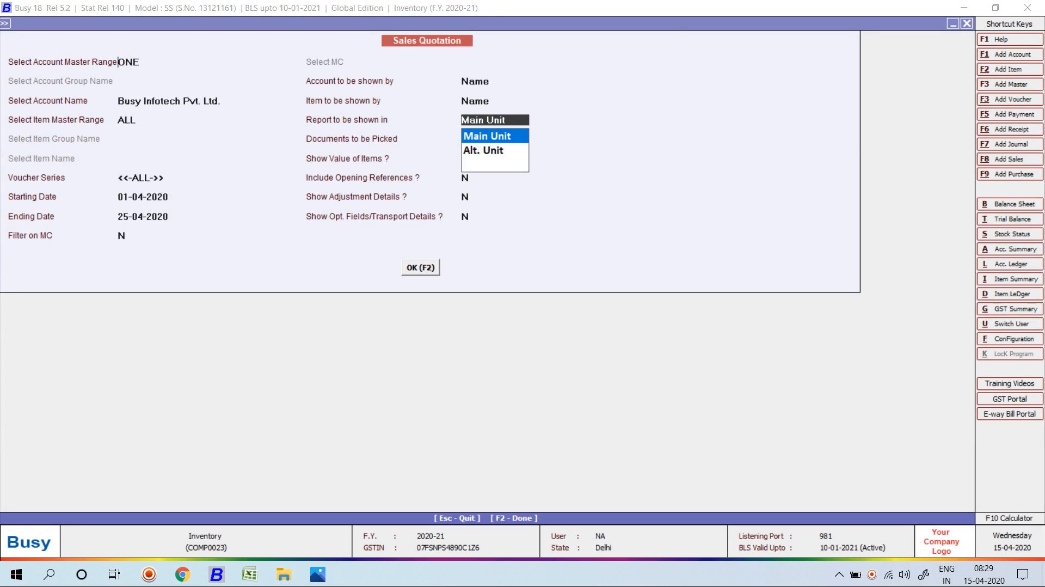
key("F2")
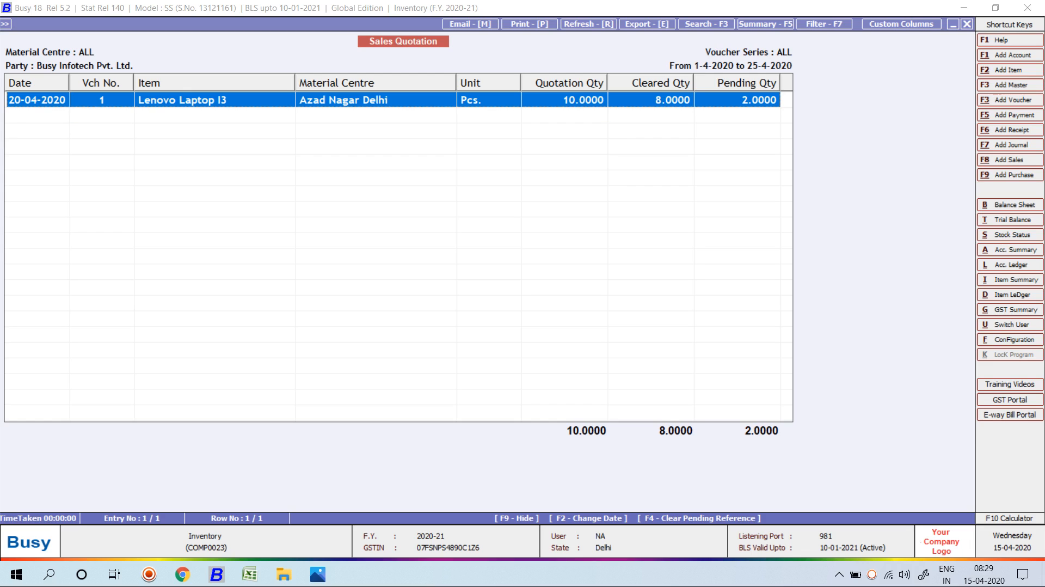
Rerun the statement with Show Adjustment Details set to Y, then close it.
key("Escape")
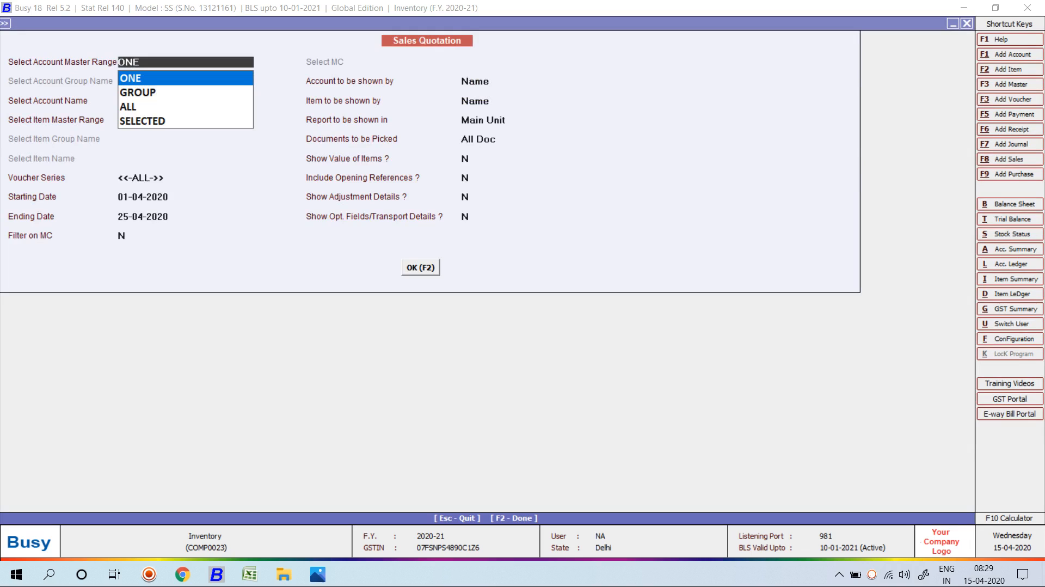
key("Return")
key("Return")
key("Return")
key("Return")
key("Return")
key("Return")
key("Return")
key("Return")
key("Return")
key("Return")
key("Return")
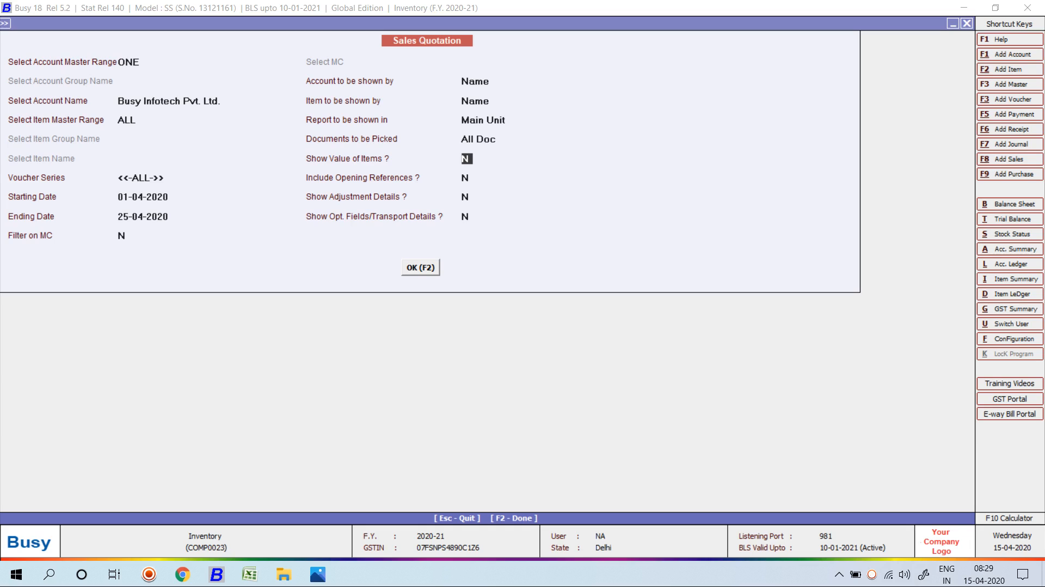
key("Return")
key("Return")
type("y")
key("Return")
key("Return")
key("Return")
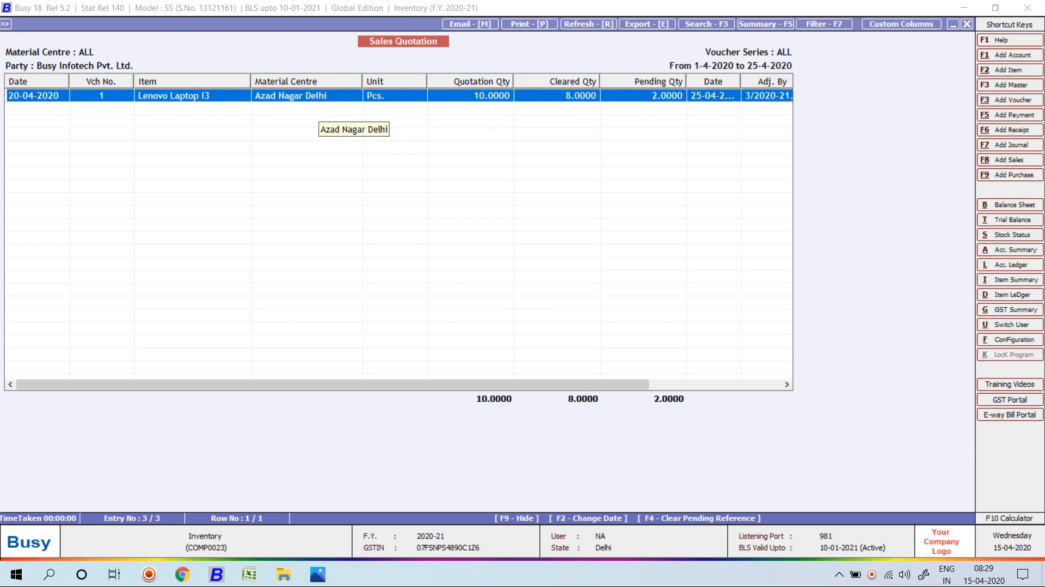
key("Escape")
key("Escape")
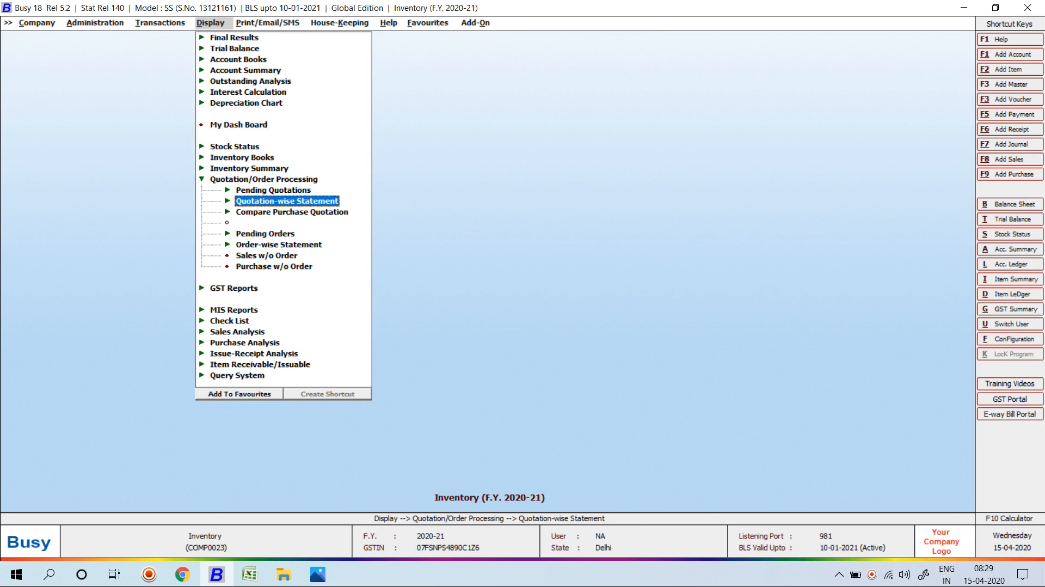
Go to Transactions > Sales and bring up the sales voucher actions.
key("Left")
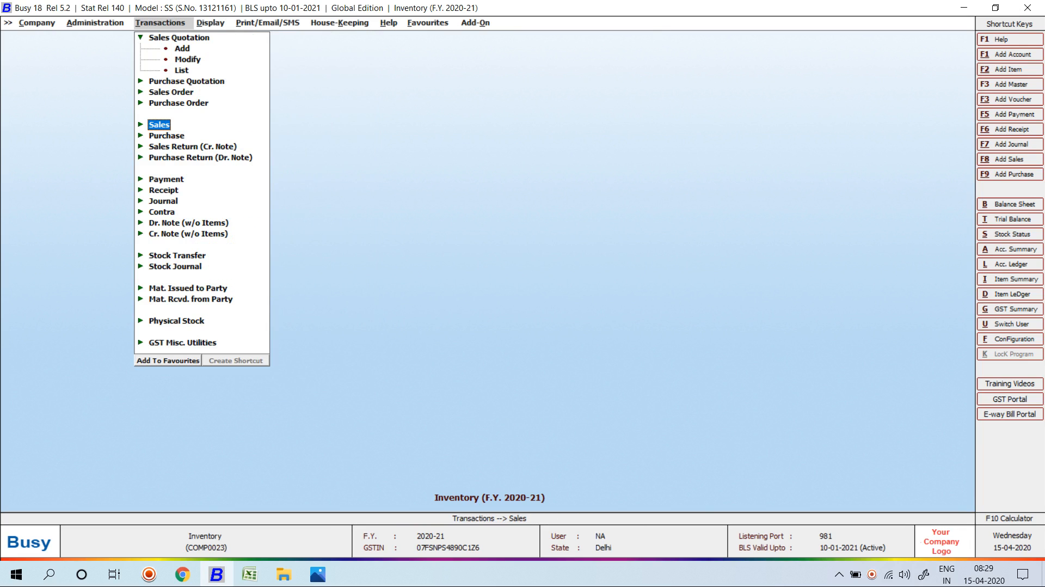
key("Escape")
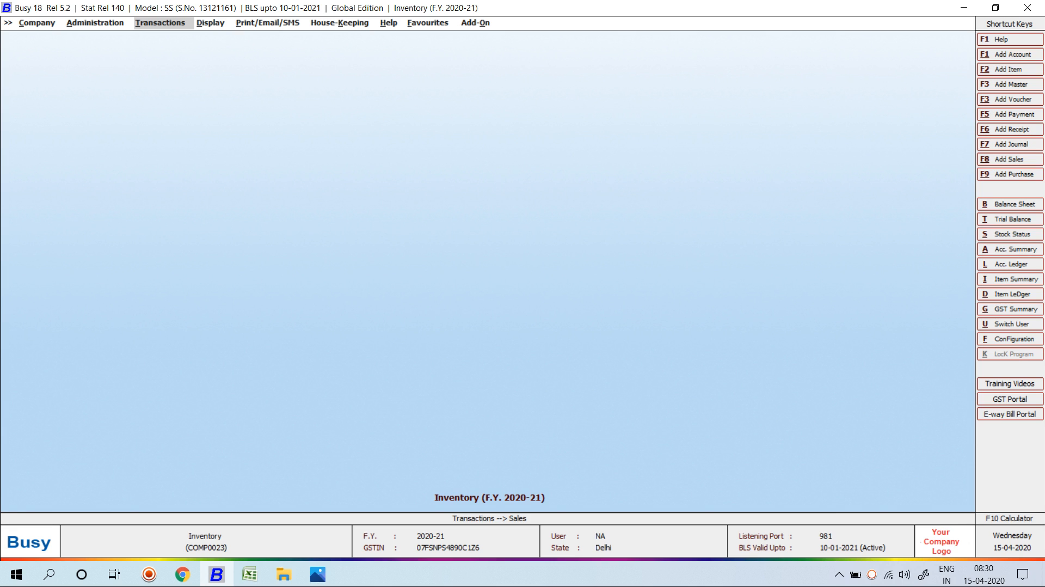
key("Return")
key("Return")
Open sales voucher 3/2020-21 and view its Configure Sales Invoice print settings.
key("Down")
key("Return")
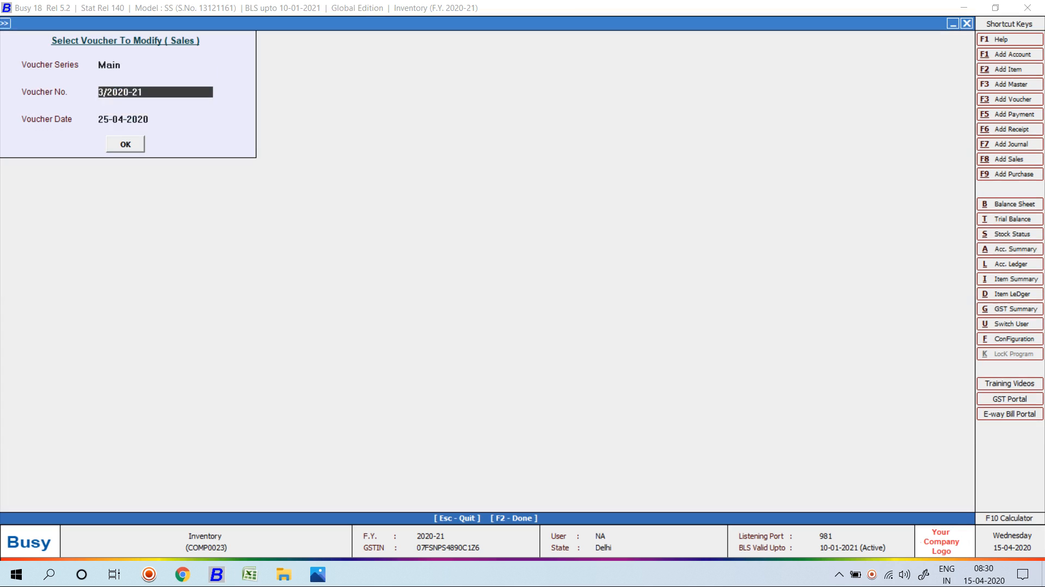
key("Return")
key("Return")
key("Return")
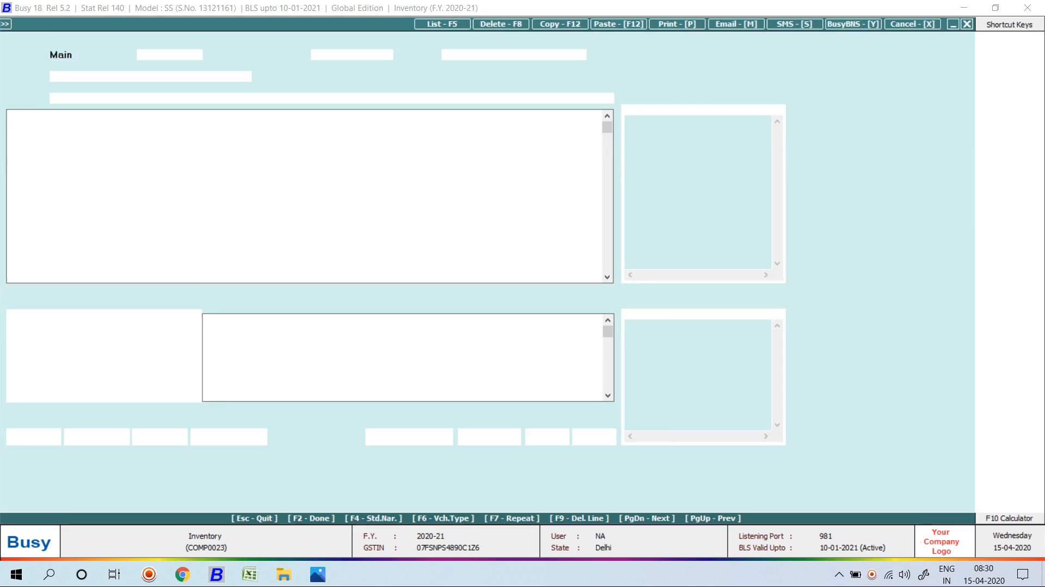
key("alt+p")
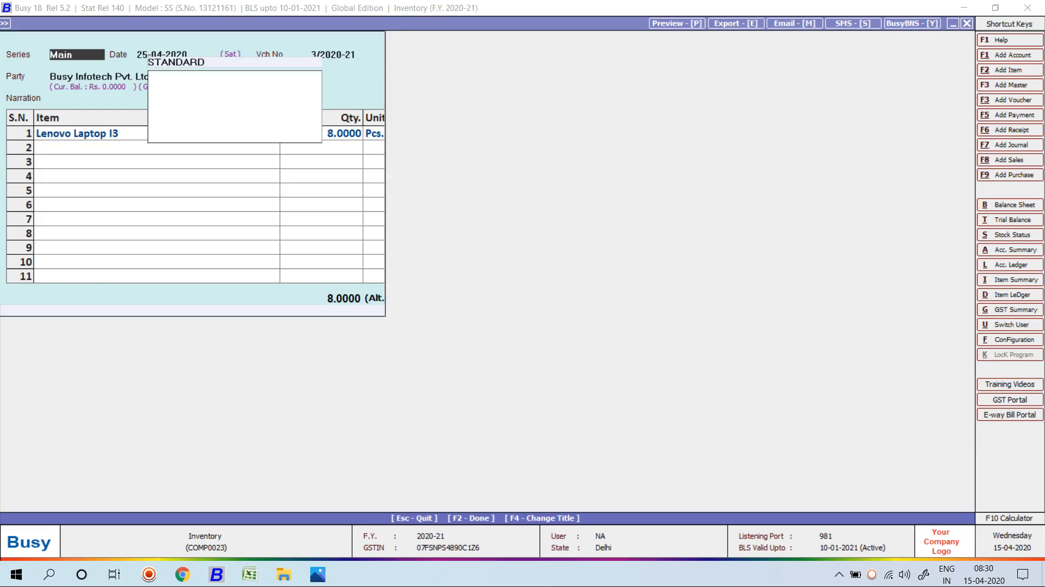
key("Return")
key("Return")
key("Return")
key("Right")
key("Return")
key("Return")
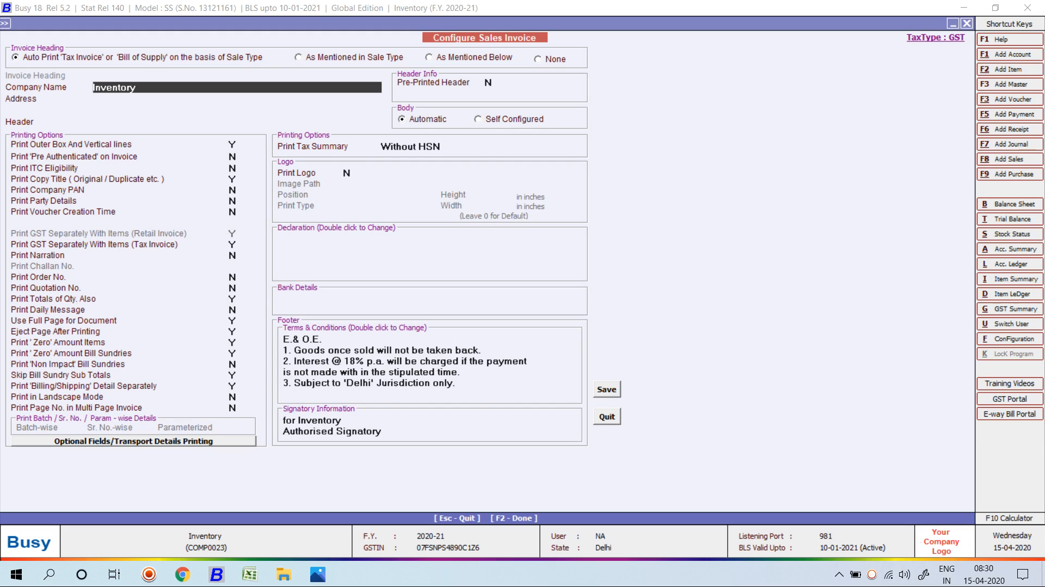
Close the invoice configuration, quit the voucher and return to Transactions > Sales.
key("Escape")
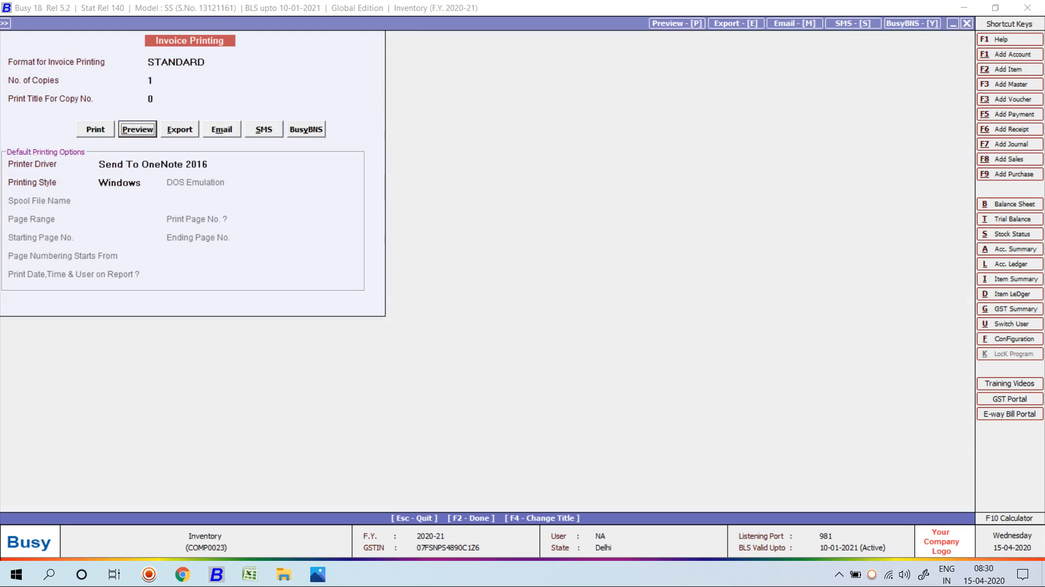
key("Escape")
key("Escape")
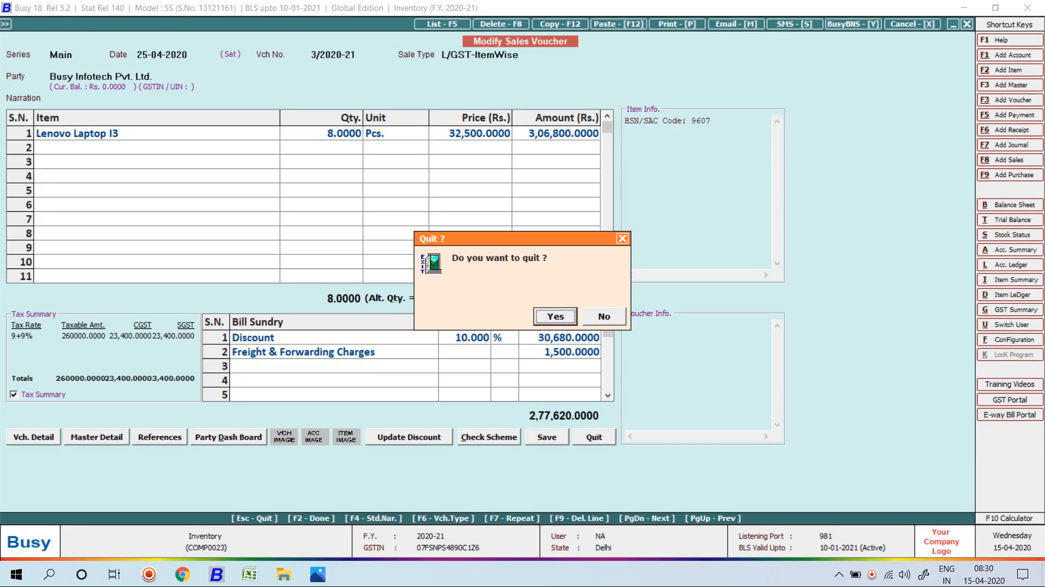
key("Return")
key("Escape")
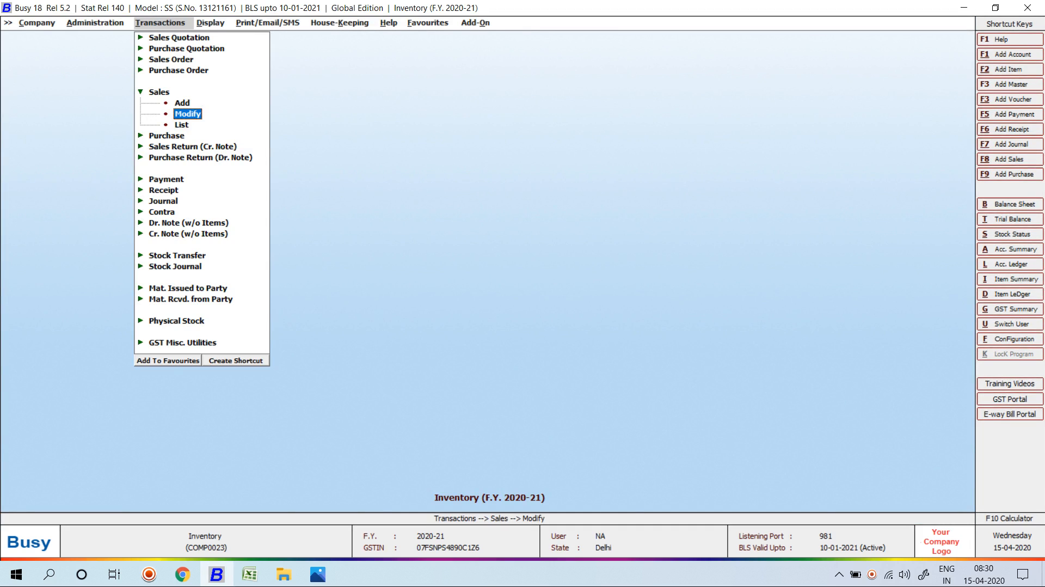
key("Escape")
key("Escape")
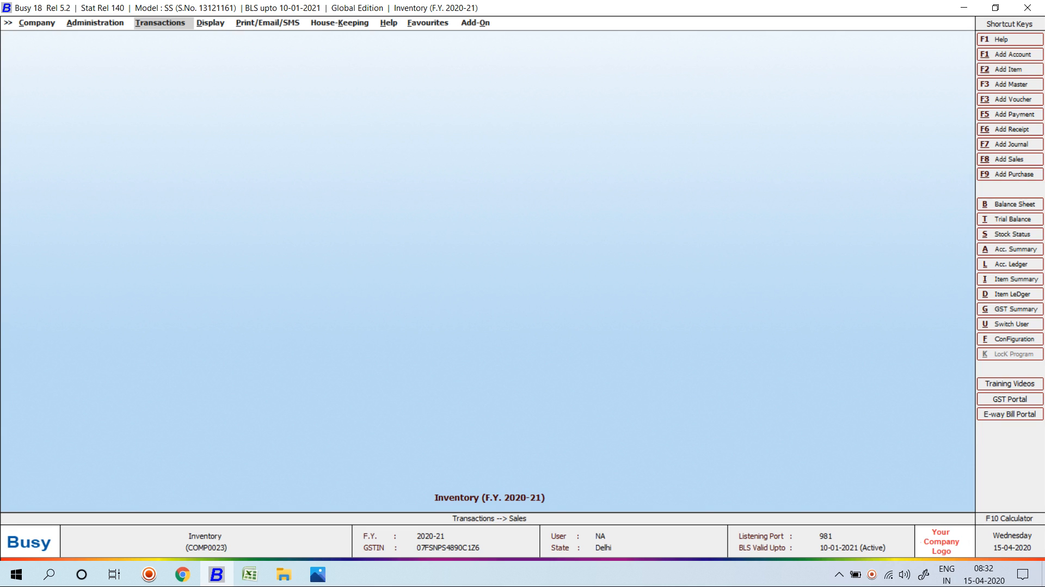
Move from the Transactions menu over to the Administration menu.
key("Left")
In Configuration > Features / Options > Inventory, untick Enable Purchase Quotation and Enable Sale Quotation.
key("Down")
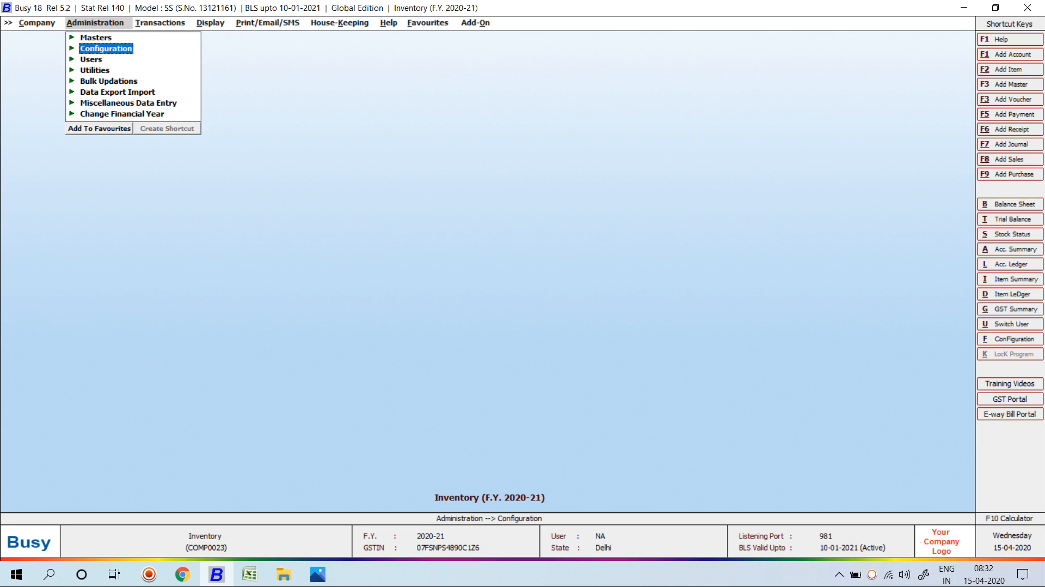
key("Return")
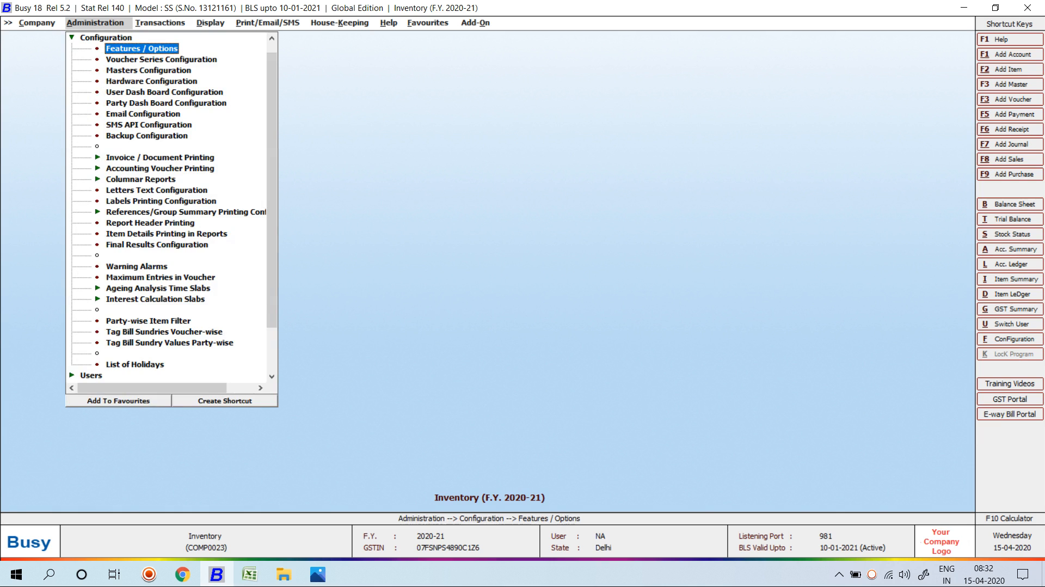
key("Return")
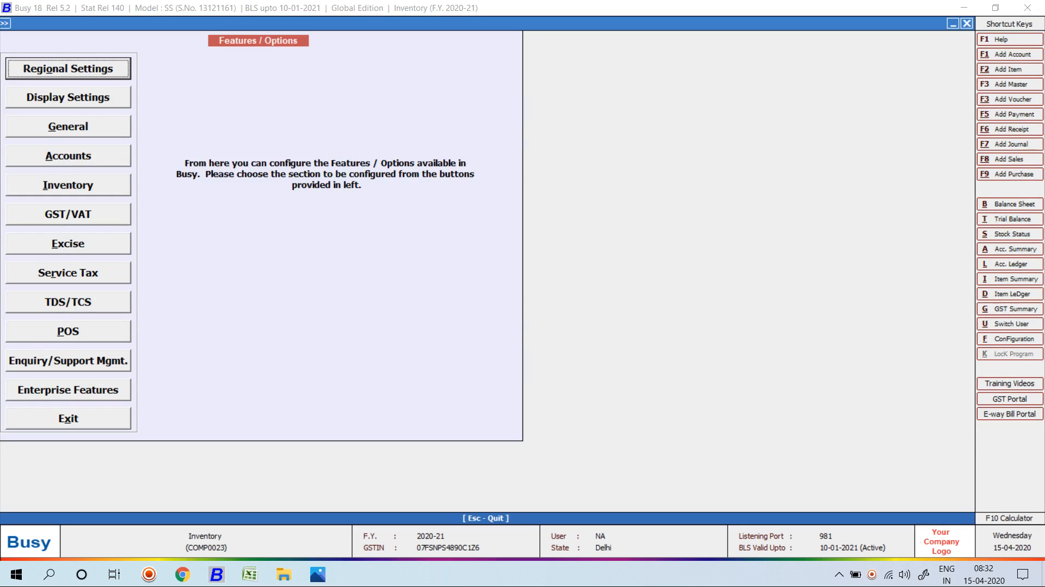
key("Down")
key("Down")
key("Down")
key("Down")
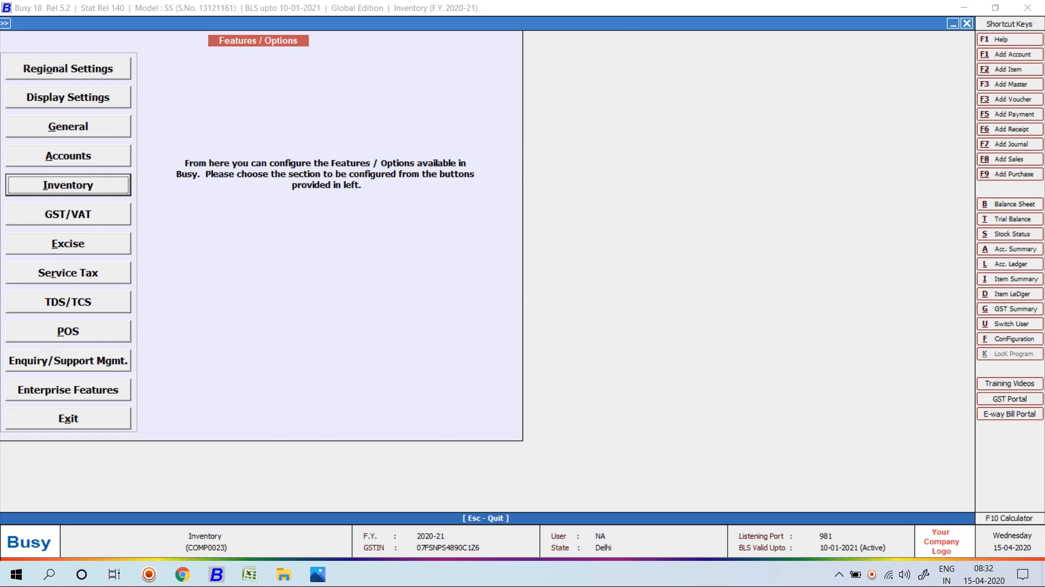
key("Return")
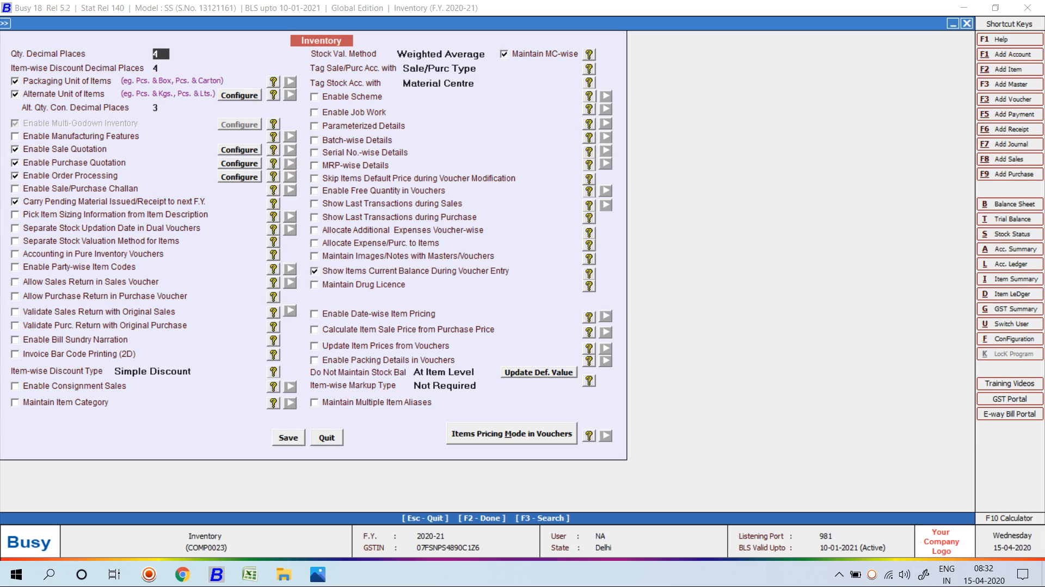
left_click(16, 163)
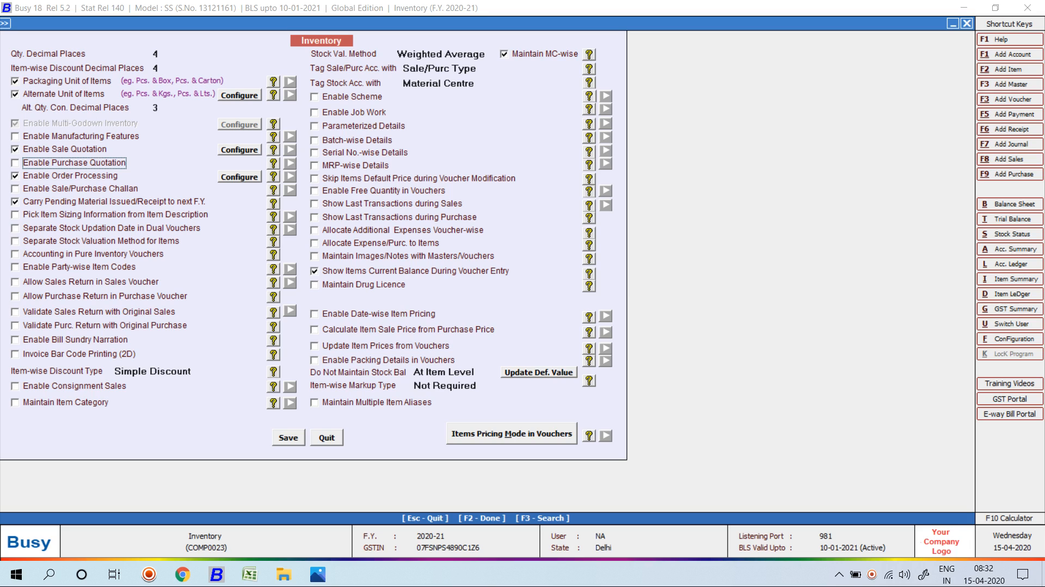
left_click(15, 149)
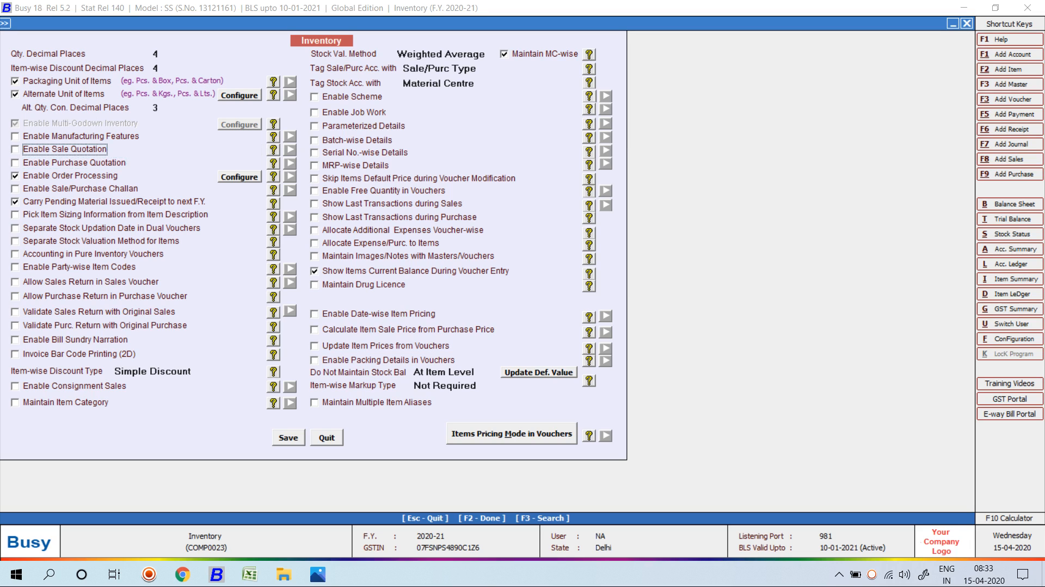
Open the Options for Order Processing dialog from Enable Order Processing's Configure button.
left_click(239, 177)
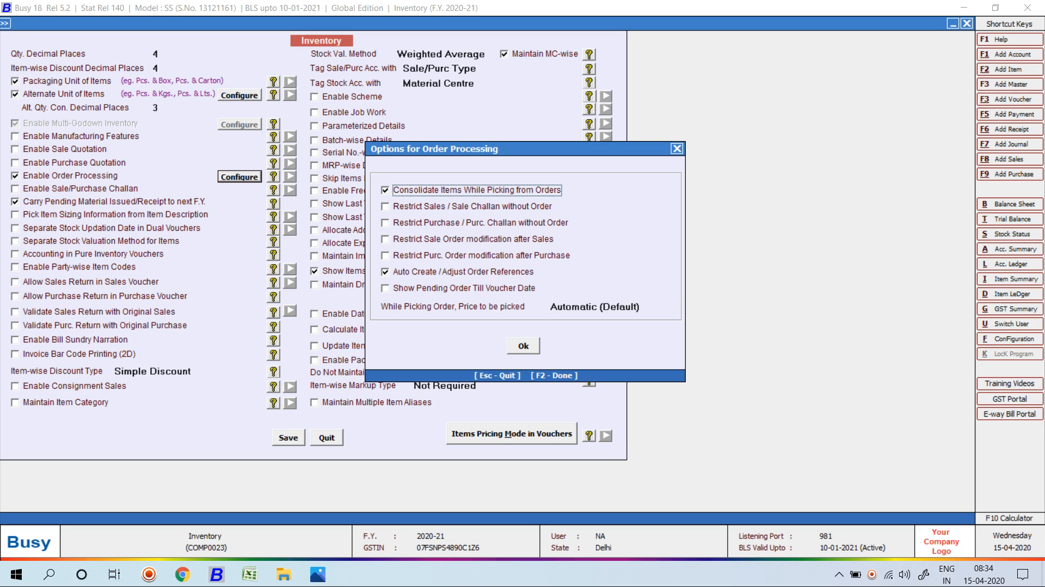
Tick Show Pending Order Till Voucher Date and save the Inventory options.
left_click(385, 288)
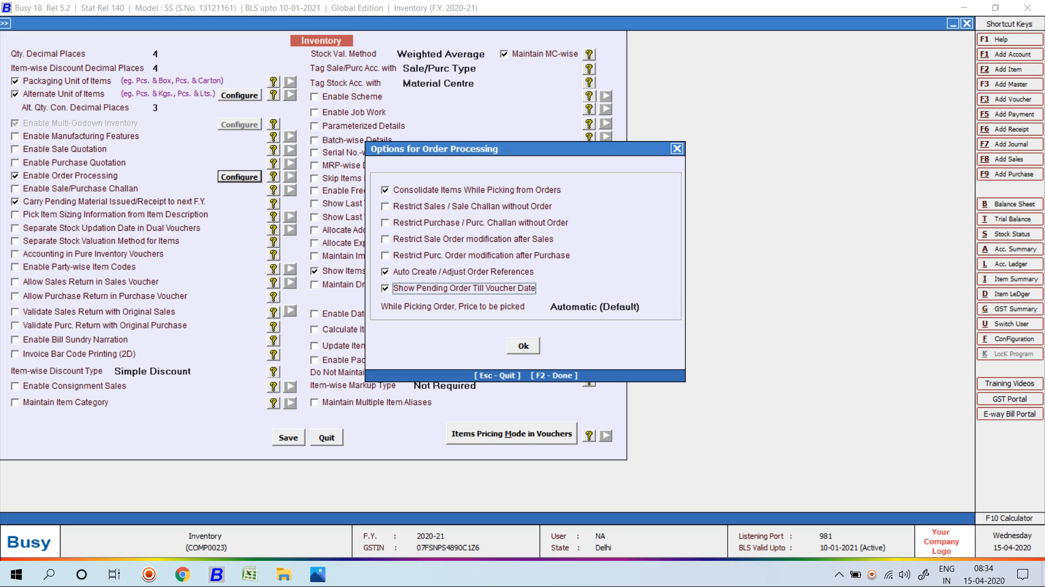
key("Return")
key("Return")
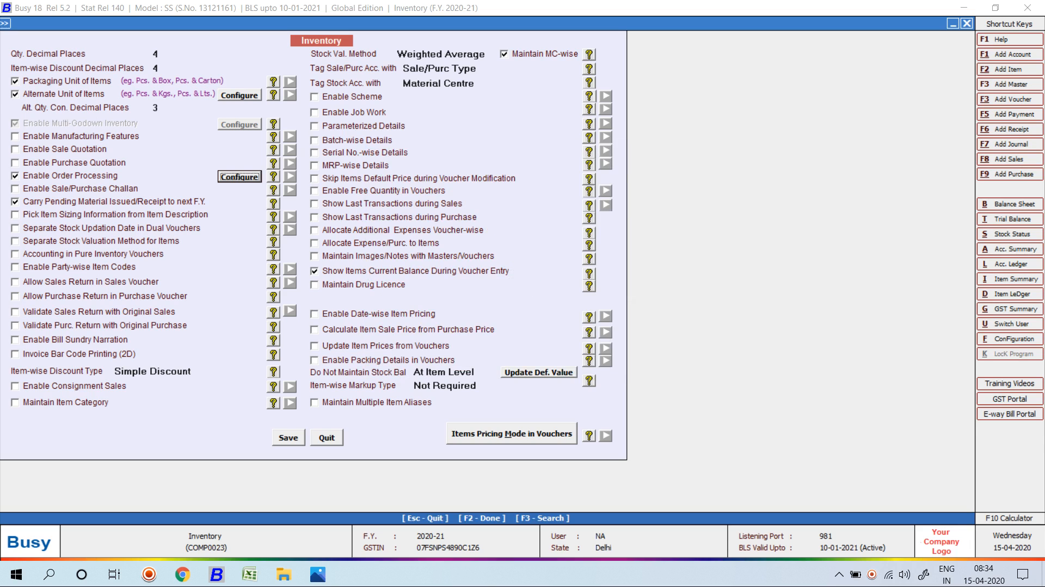
key("F2")
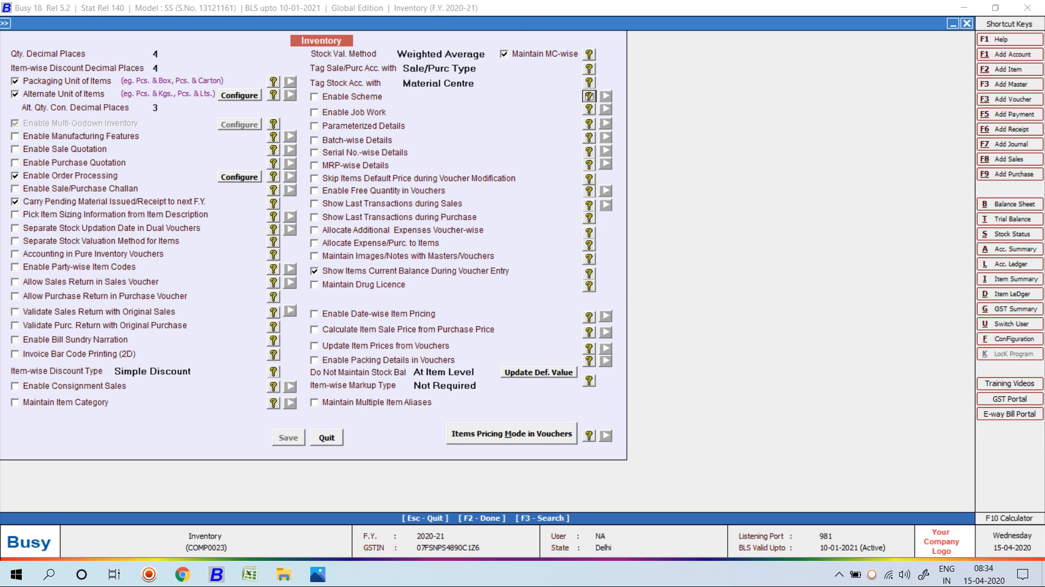
key("Escape")
key("Escape")
key("Right")
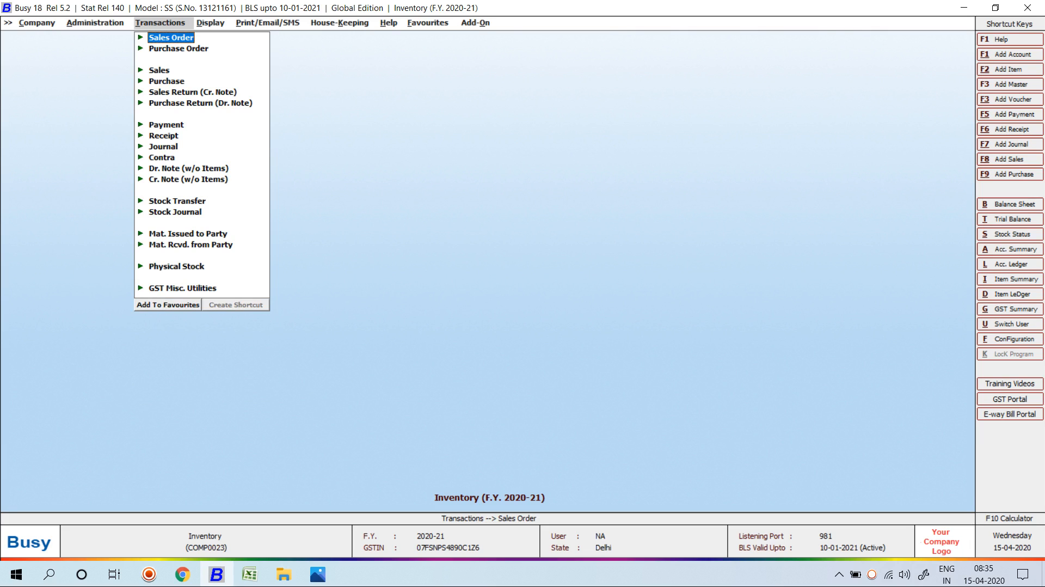
Start a Main-series sales order dated 10-04-2020, number 123, sale type L/GST-ItemWise.
key("Return")
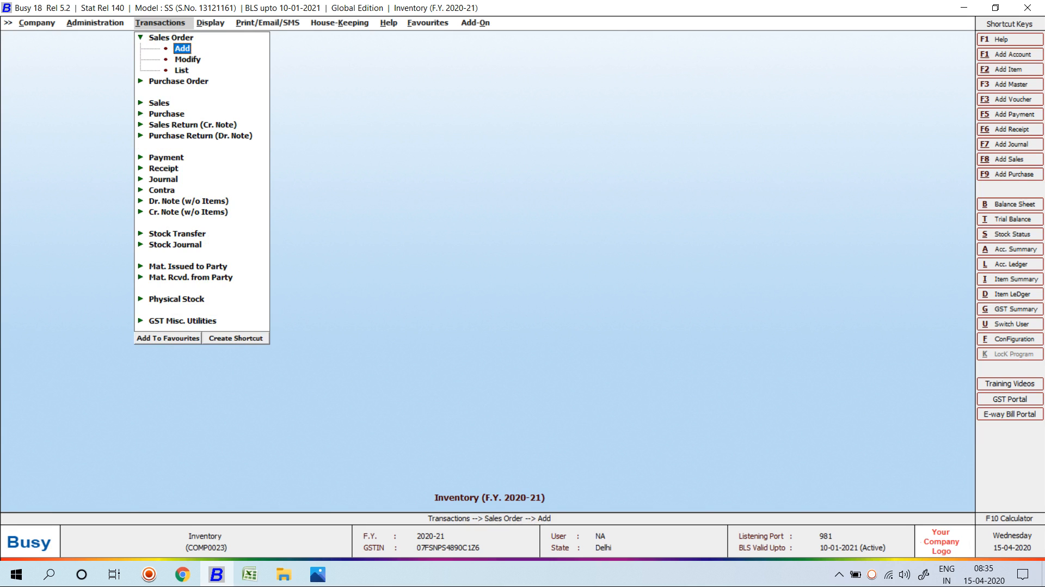
key("Return")
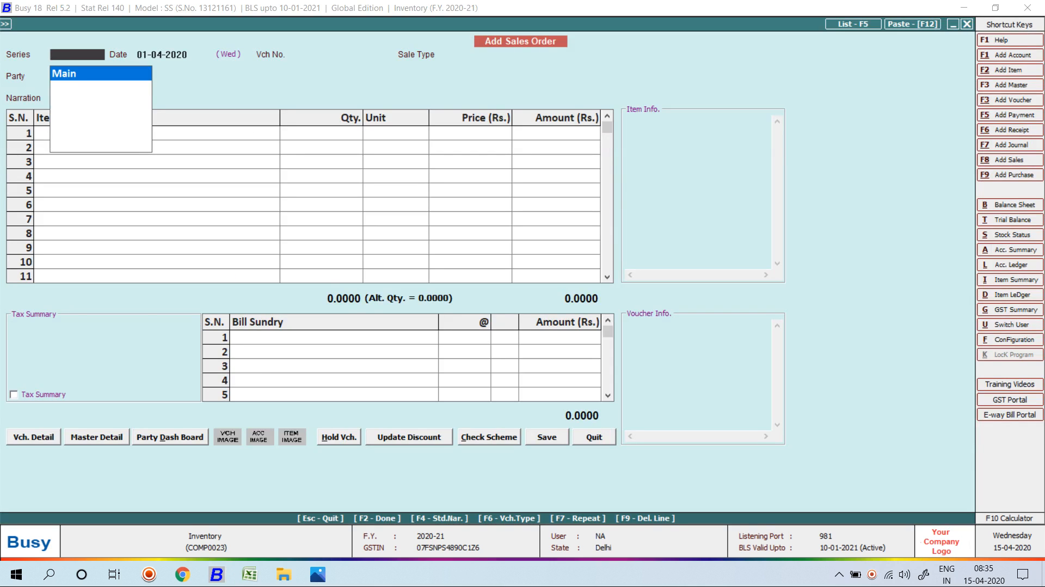
key("Return")
type("10-04")
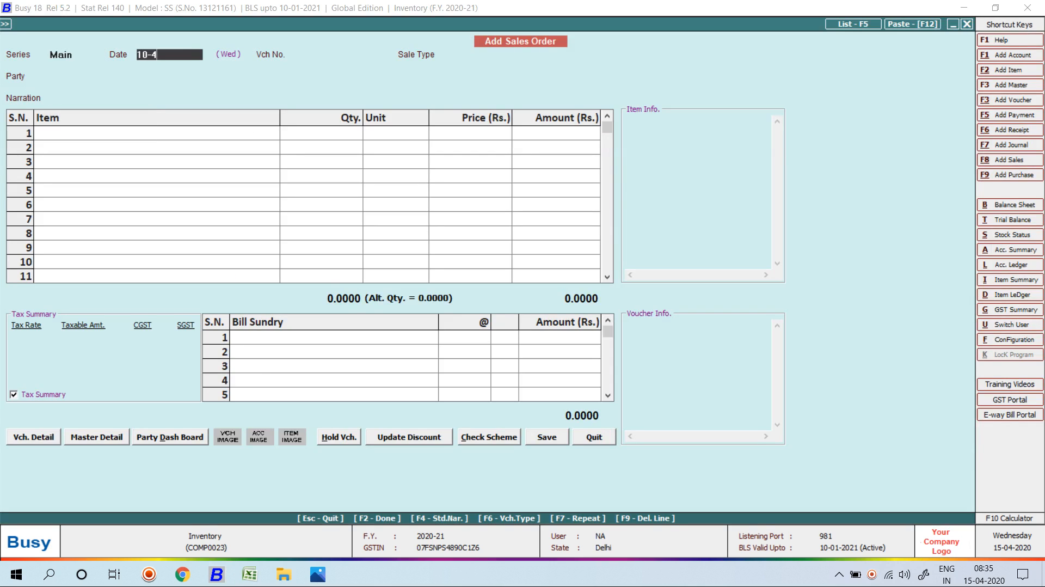
key("Return")
type("123")
key("Return")
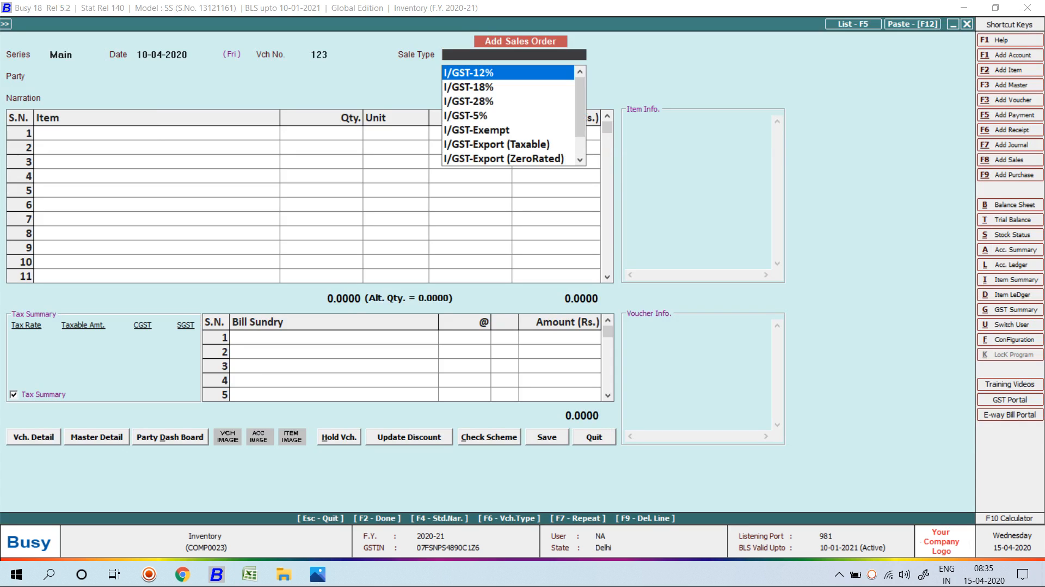
type("l/gst-")
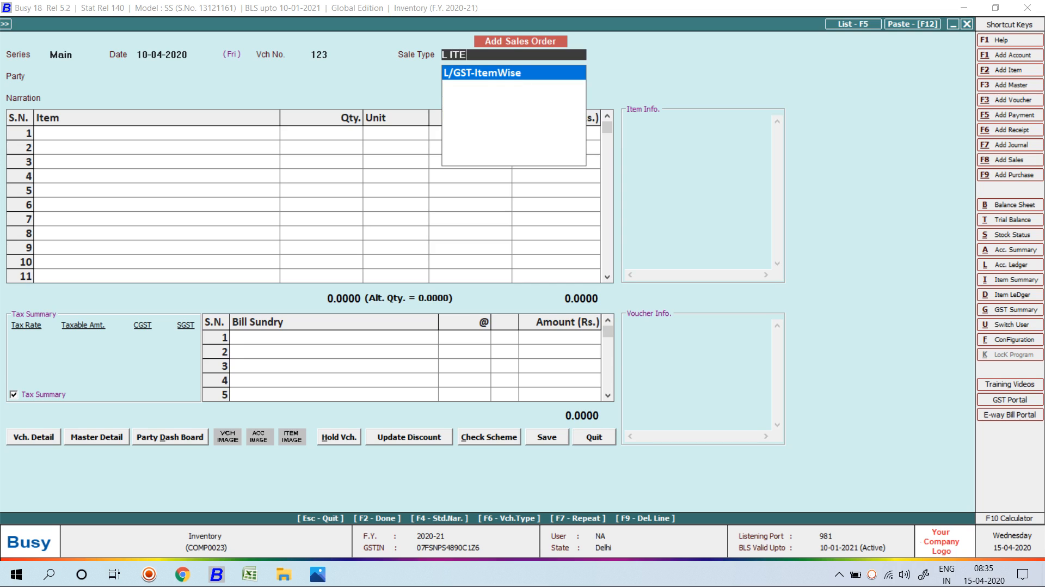
key("Return")
Create a new party account named SM TRADERS with F3.
key("Down")
key("Down")
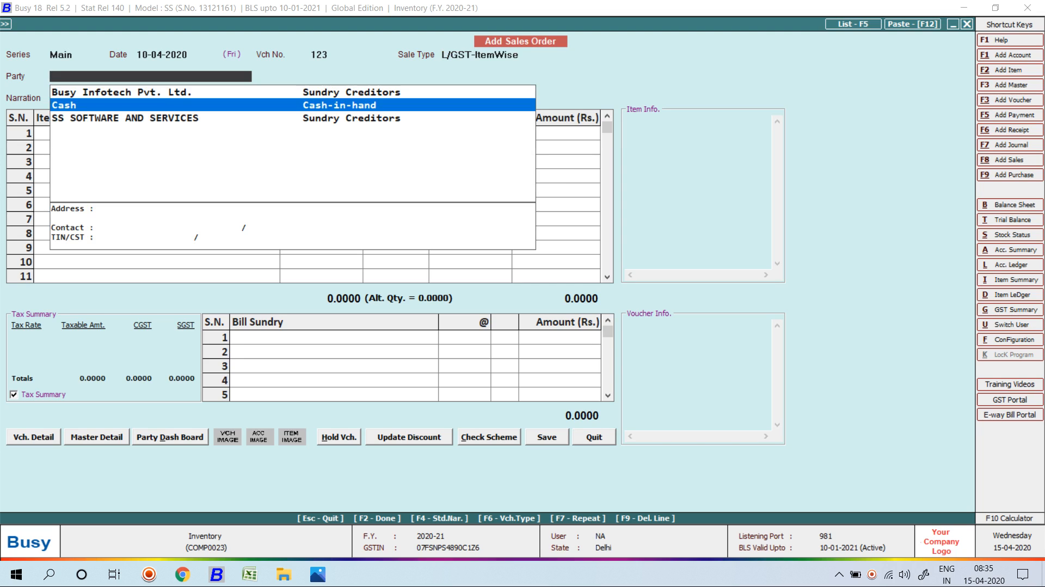
key("F3")
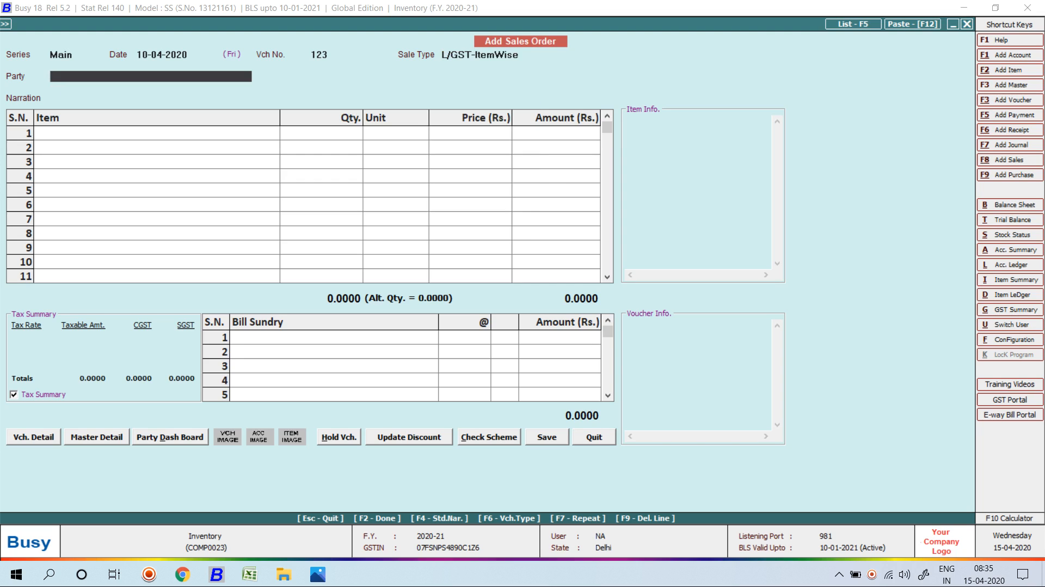
type("S")
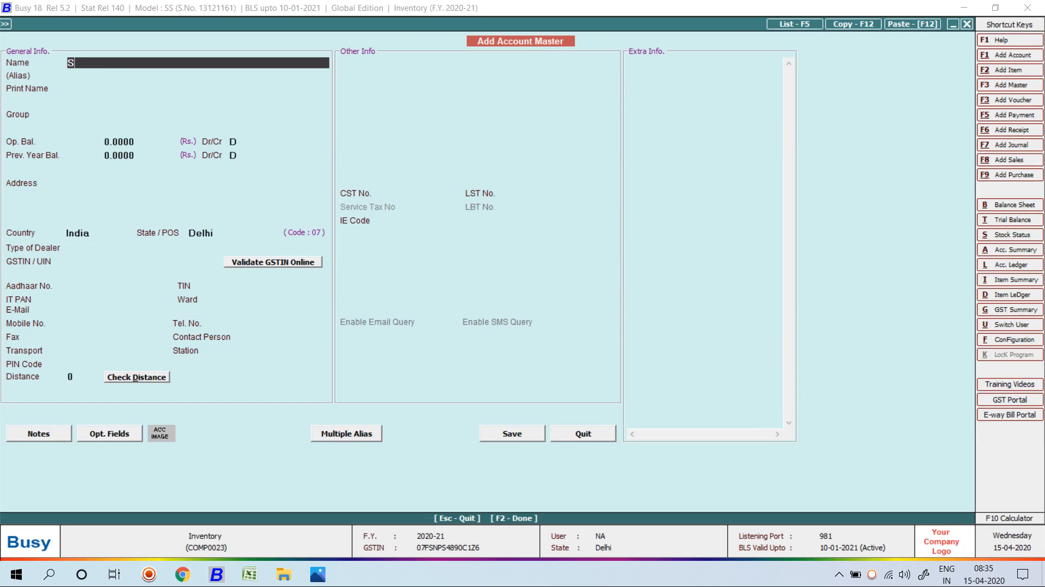
type("M TRADERS")
Save SM TRADERS under Sundry Debtors as an Un-Registered dealer, with bill-by-bill balancing N.
key("Return")
key("Return")
type("SUN")
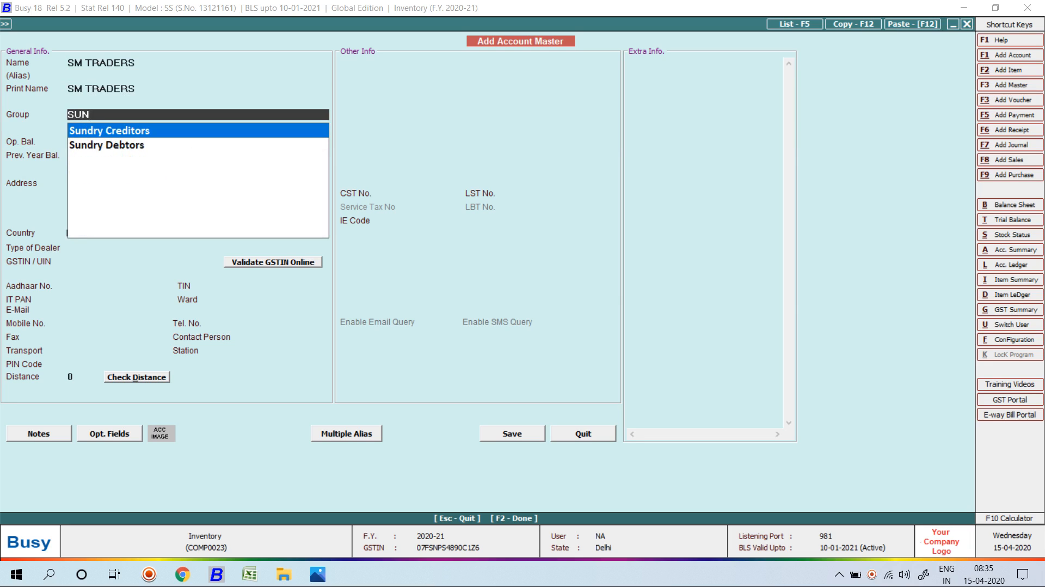
key("Down")
key("Return")
key("Return")
key("Return")
key("Return")
key("Return")
key("Return")
key("Return")
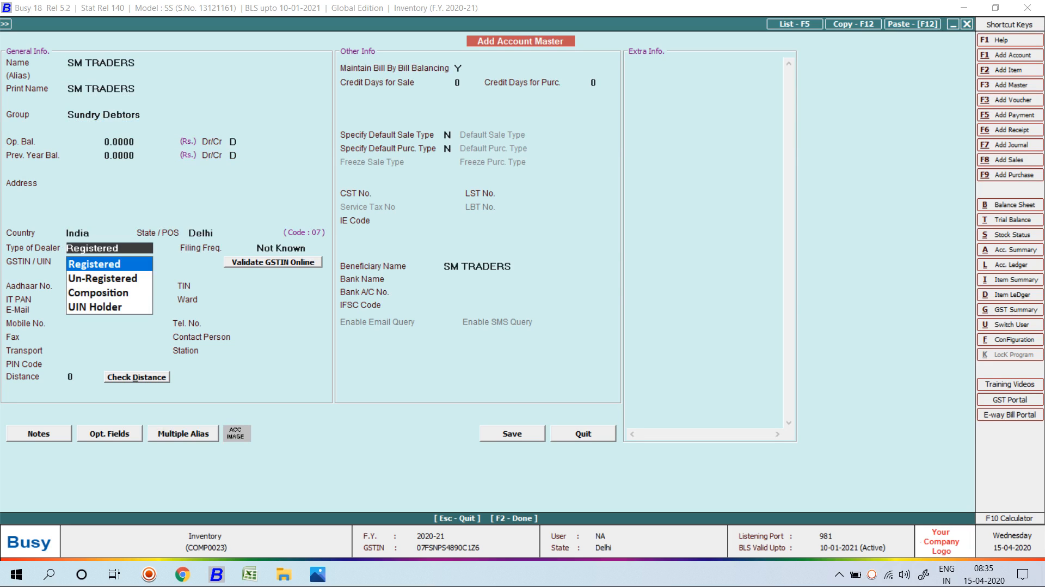
key("Down")
key("Up")
key("Down")
key("Return")
key("Return")
key("Return")
key("Return")
key("Return")
key("Return")
key("Return")
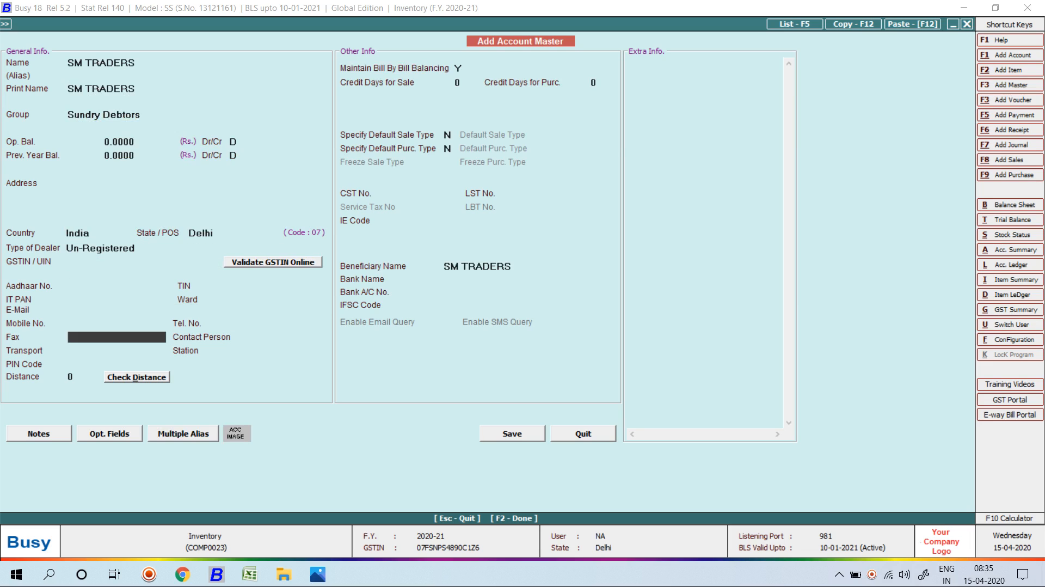
key("Return")
key("Return")
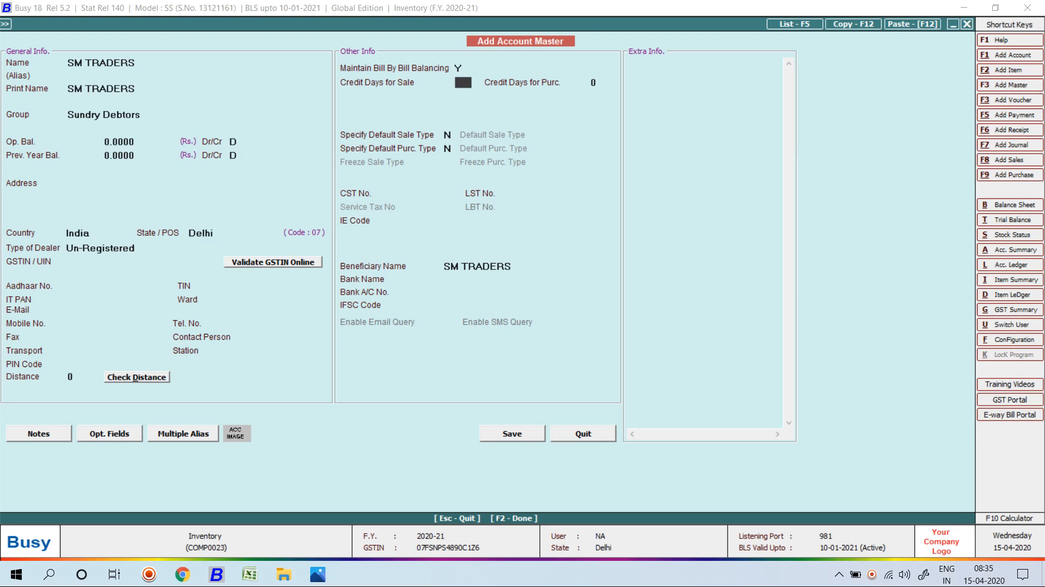
key("Up")
type("N")
key("Return")
key("Return")
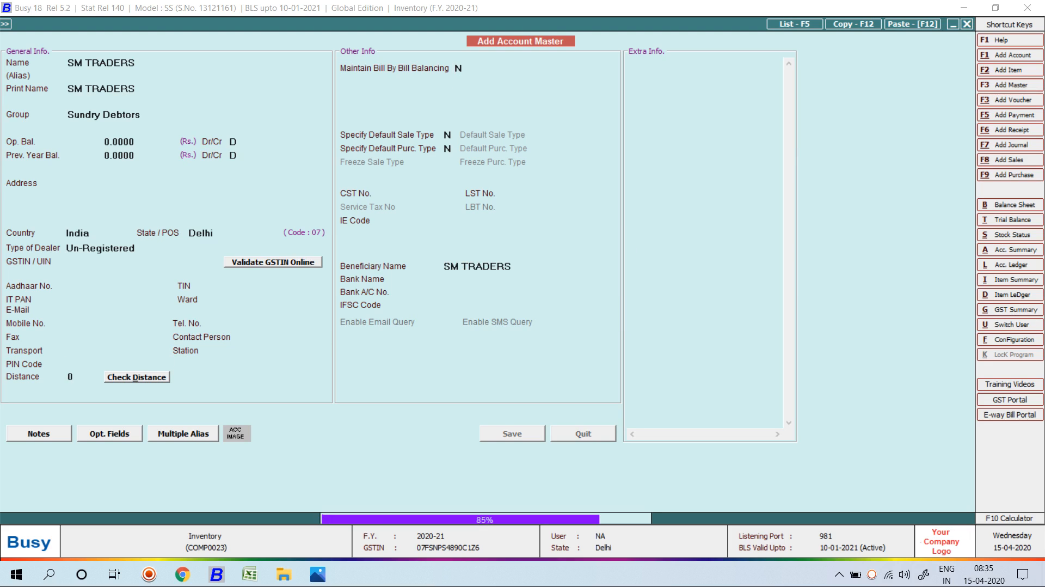
Fill rows 1–4 of the order with Lenovo Laptop I3, quantity 1 each.
key("Return")
key("Return")
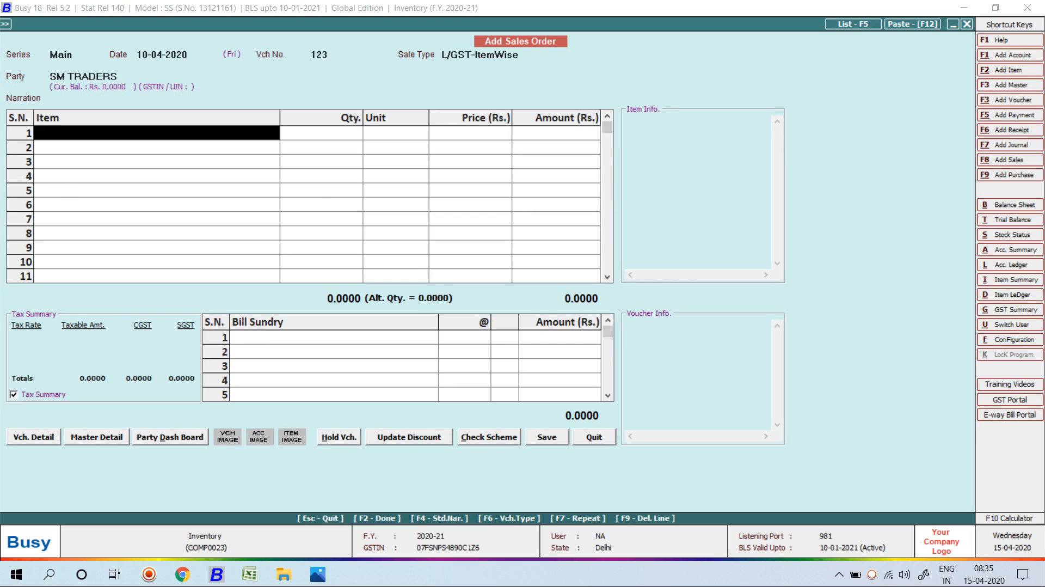
key("Down")
key("Down")
key("Down")
key("Return")
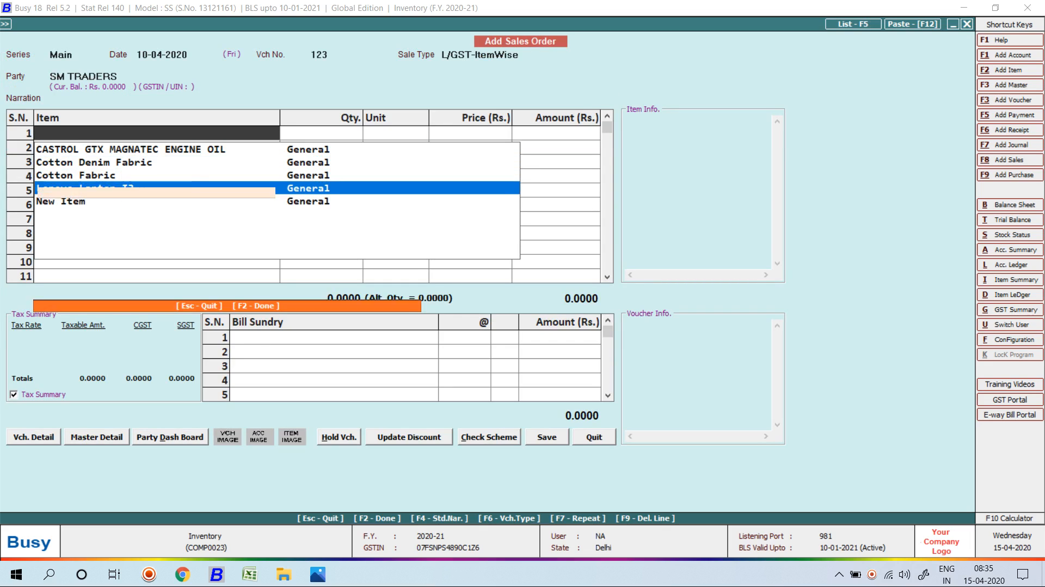
type("1")
key("Return")
key("Return")
key("Return")
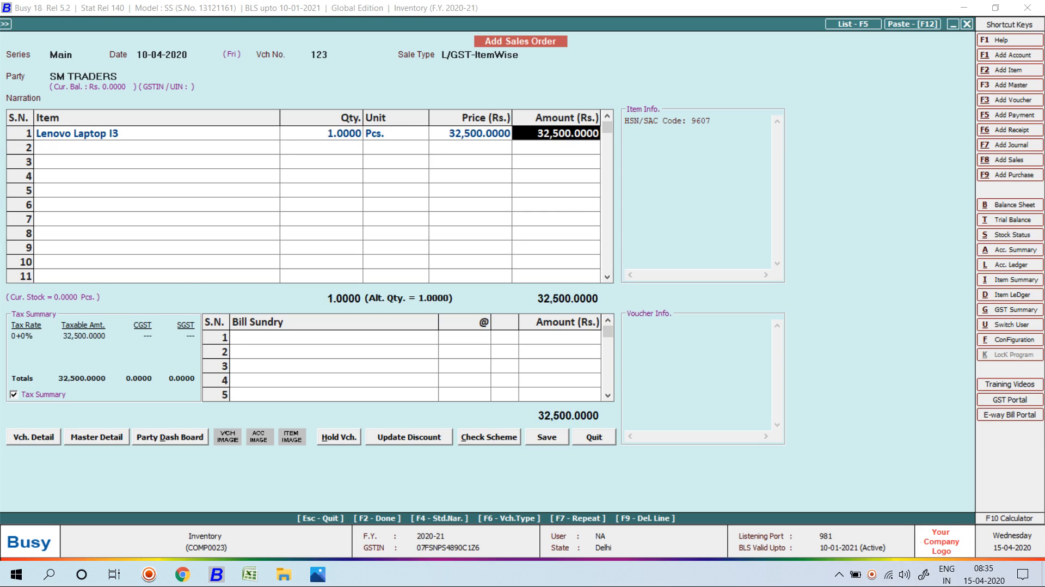
key("Return")
key("Return")
key("Return")
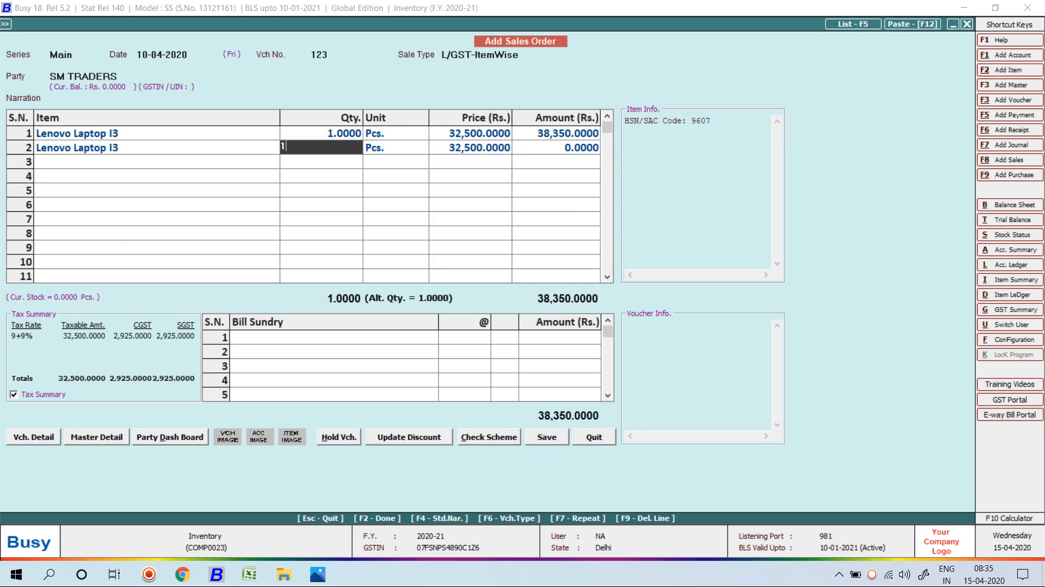
type("1")
key("Return")
key("Return")
key("Return")
key("Return")
key("Return")
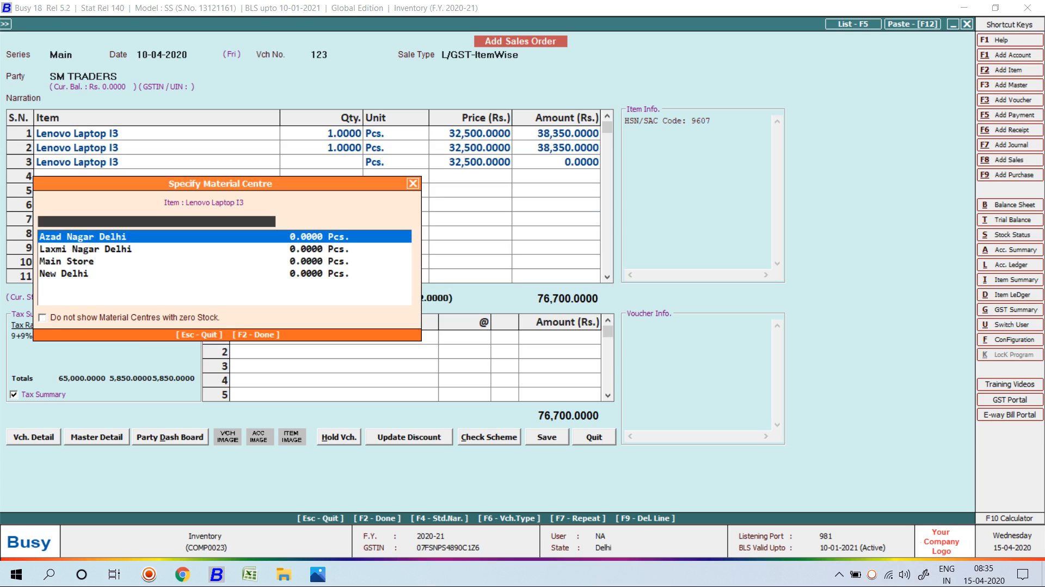
key("Return")
type("1")
key("Return")
key("Return")
key("Return")
key("Return")
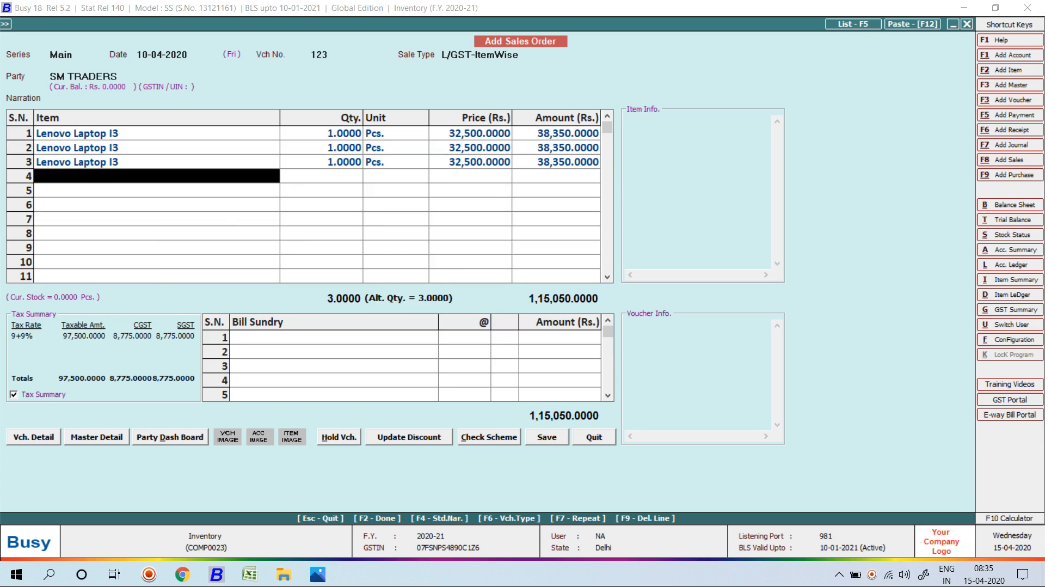
key("Return")
key("Return")
type("1")
key("Return")
key("Return")
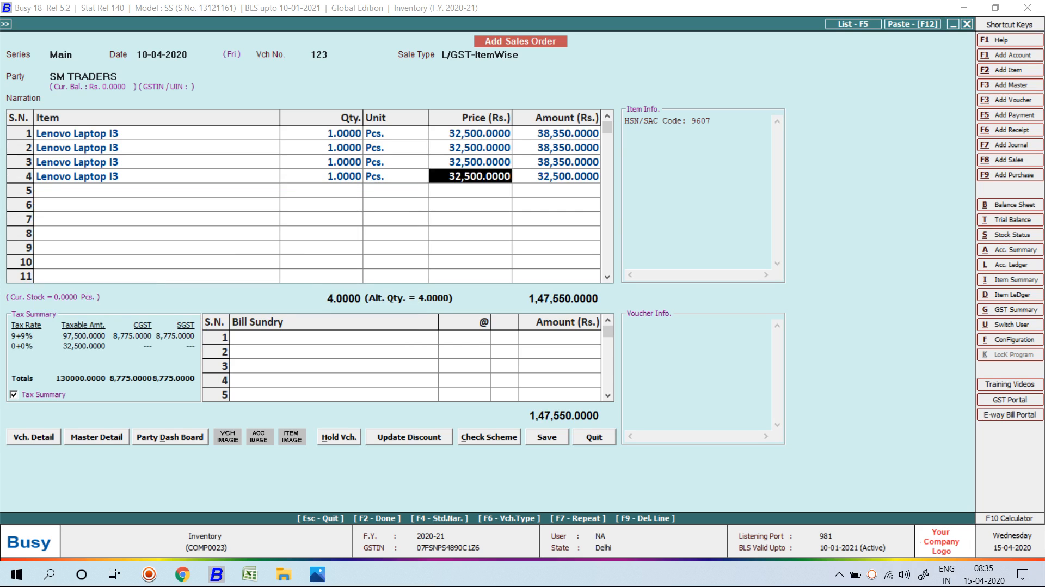
key("Return")
key("Return")
key("Return")
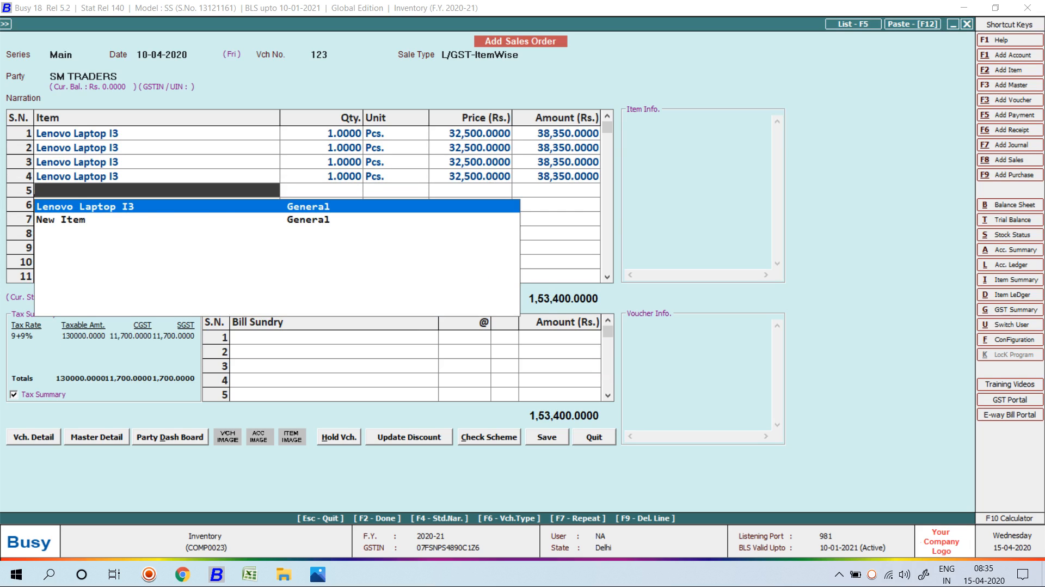
Add 10 cans of CASTROL GTX MAGNATEC ENGINE OIL from Main Store as row 5.
type("CA")
key("Return")
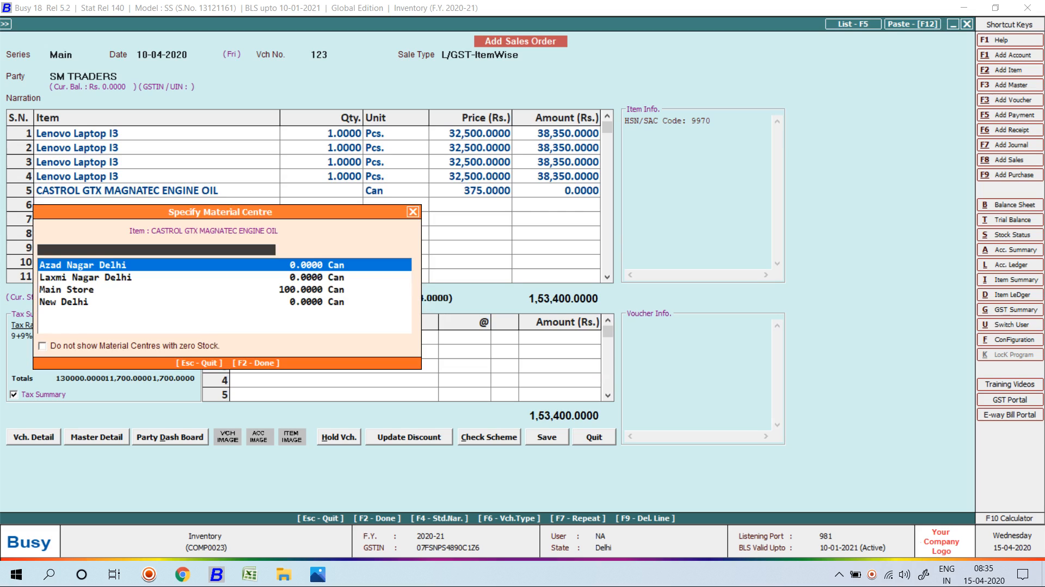
key("Down")
key("Down")
key("Up")
key("Up")
key("Down")
key("Down")
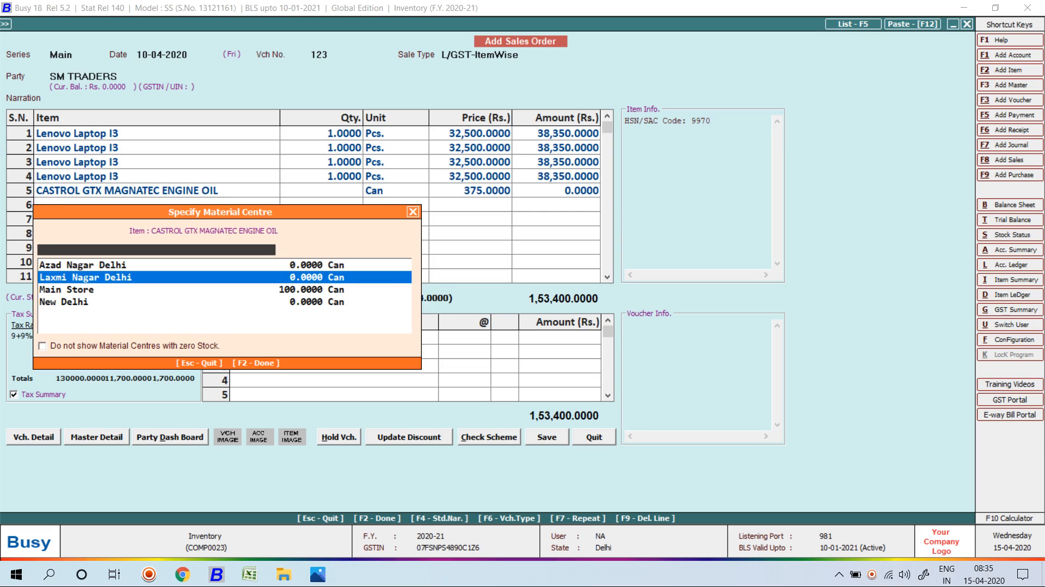
key("Return")
type("10")
key("Return")
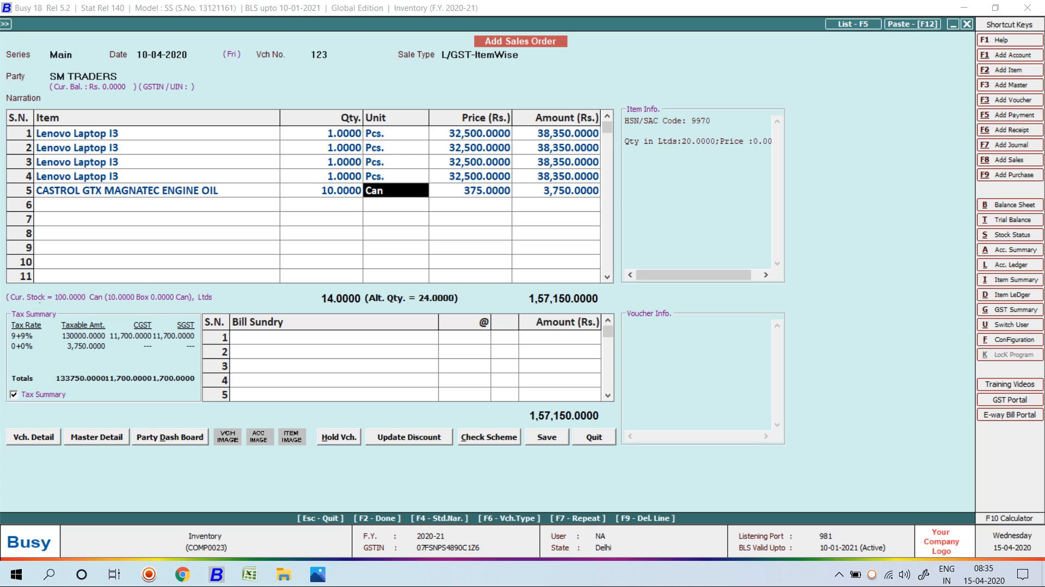
Accept the oil price and GST, then save order 123 totalling 1,57,825.
key("Return")
key("Return")
key("Return")
key("Return")
key("Return")
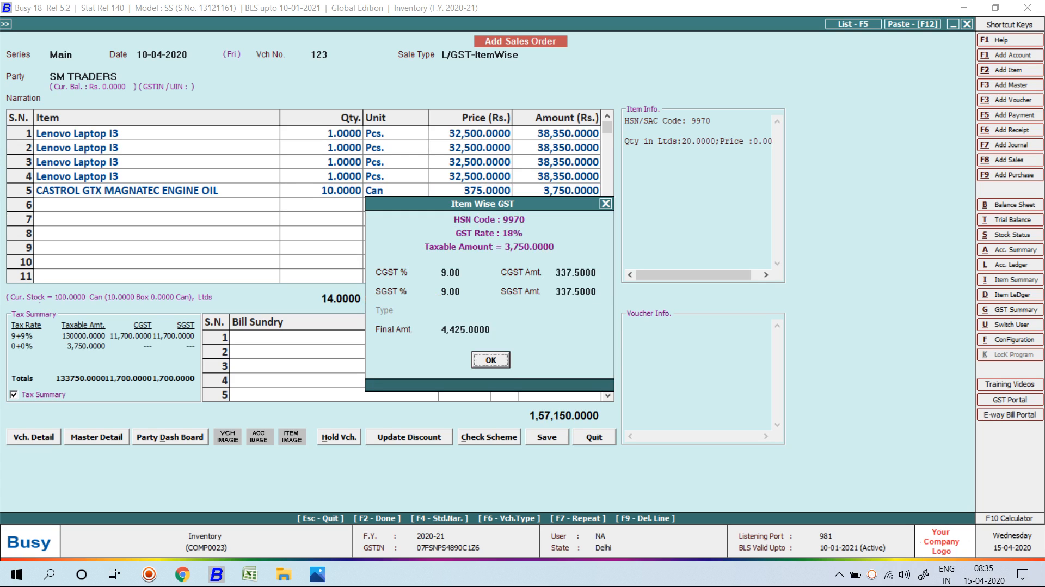
key("Return")
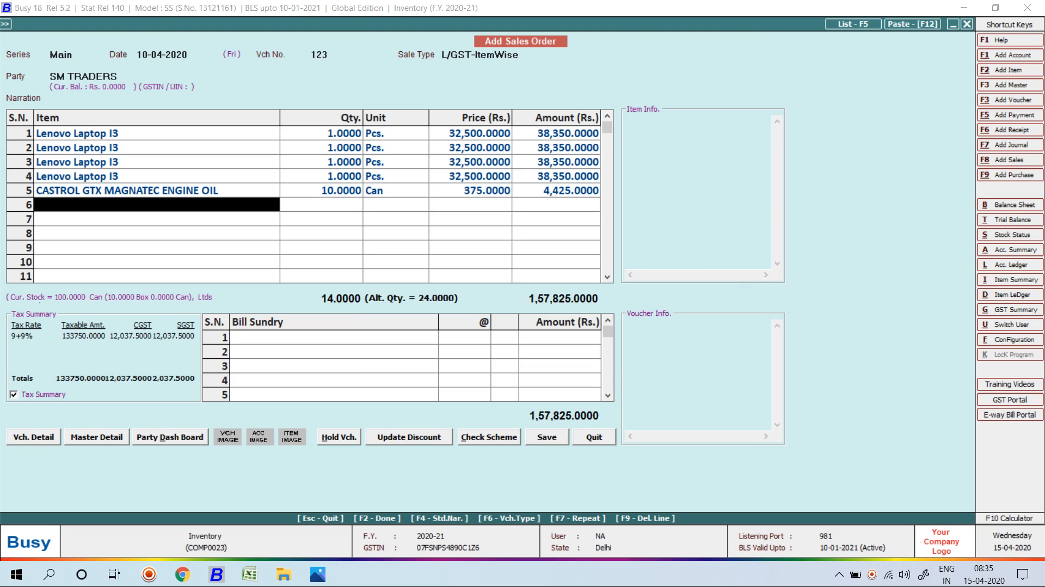
key("Return")
key("Return")
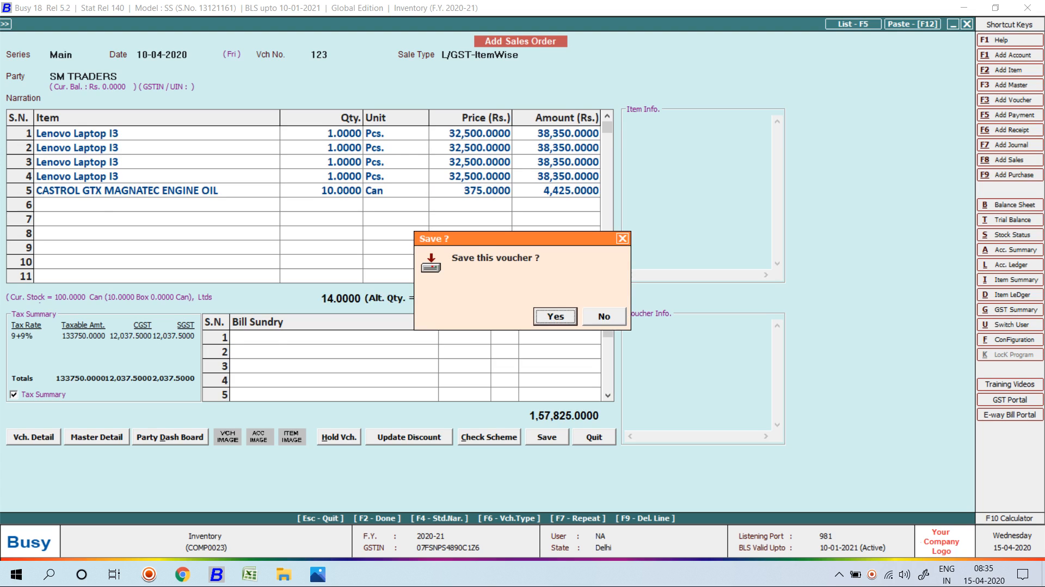
key("Right")
key("Left")
key("Return")
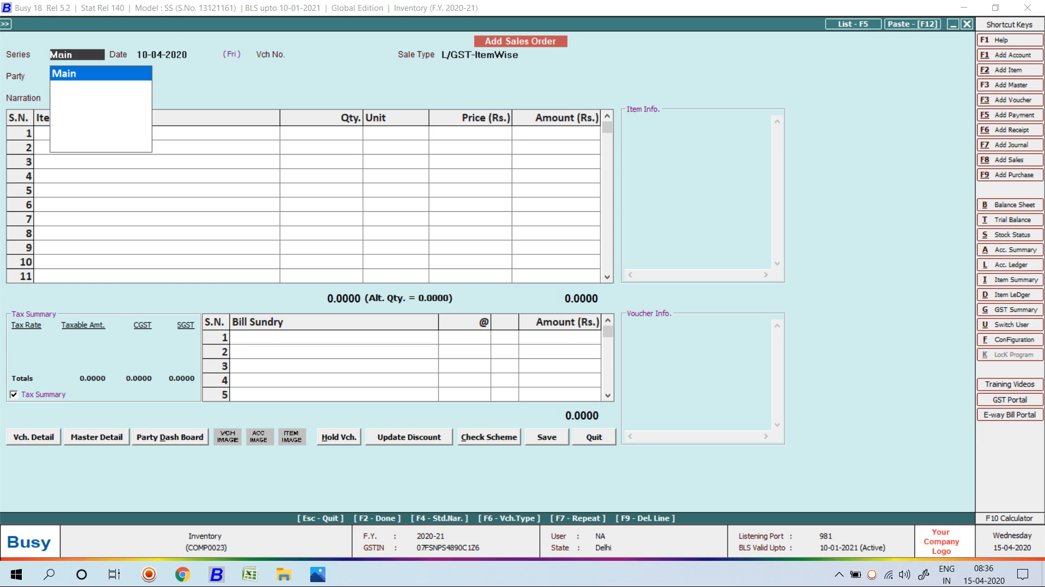
Reopen saved sales order 123 in Modify mode, review it, and close it unchanged.
key("Escape")
key("Escape")
key("Down")
key("Return")
key("Return")
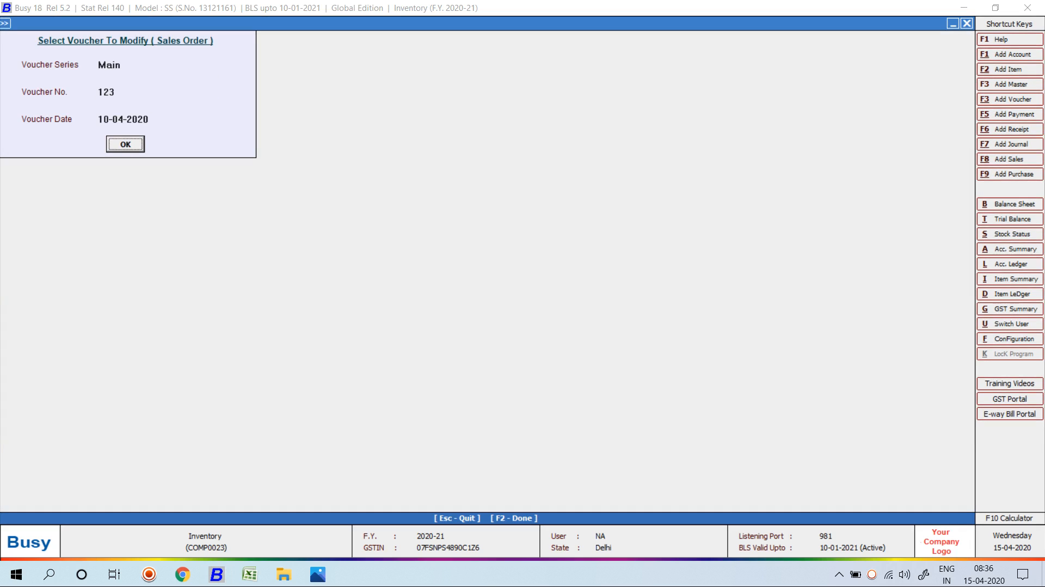
key("Return")
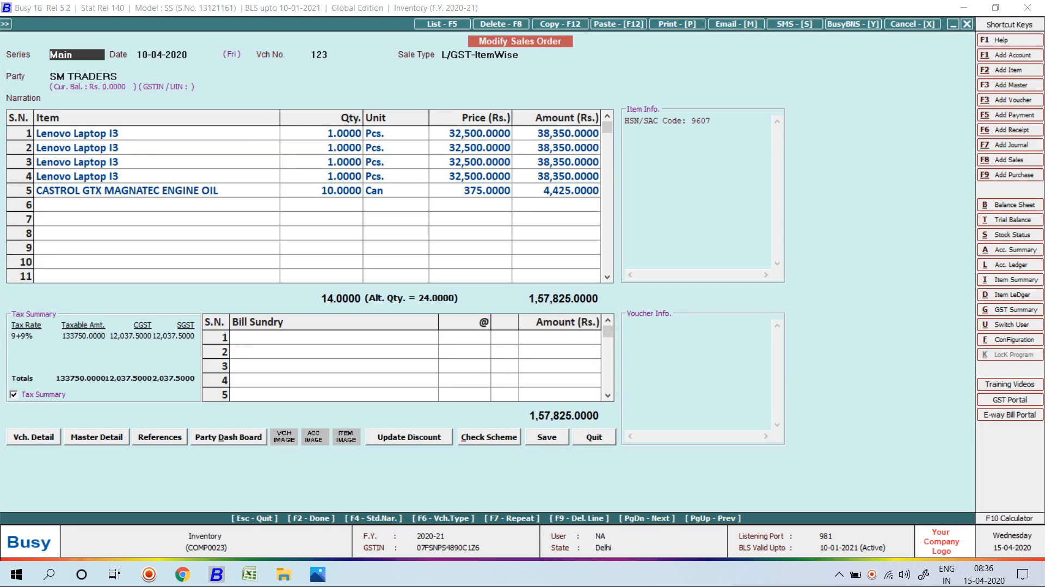
key("Return")
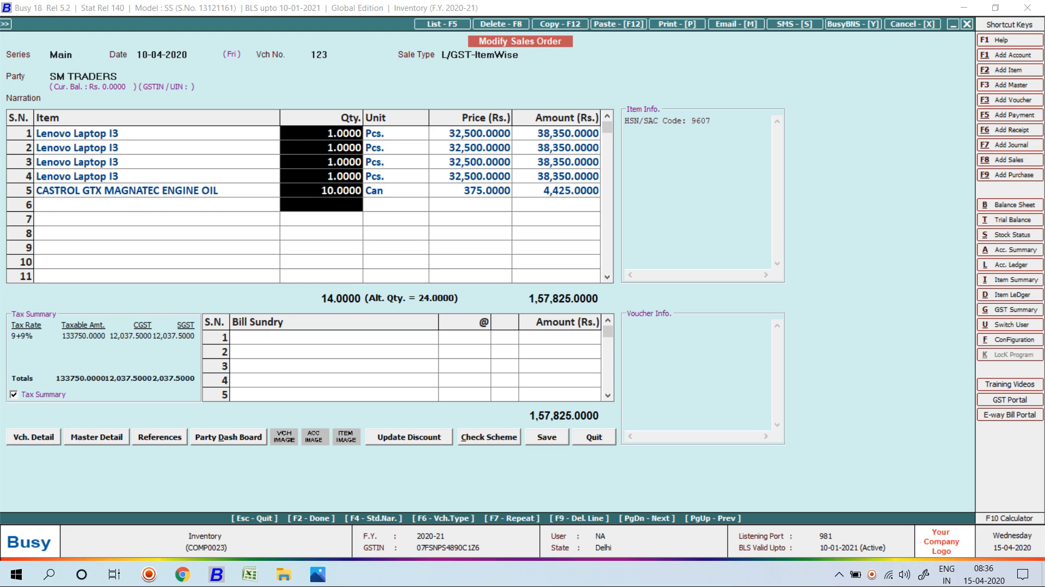
key("Escape")
key("Escape")
key("Escape")
Start another Main-series L/GST-ItemWise sales order numbered 478.
key("Up")
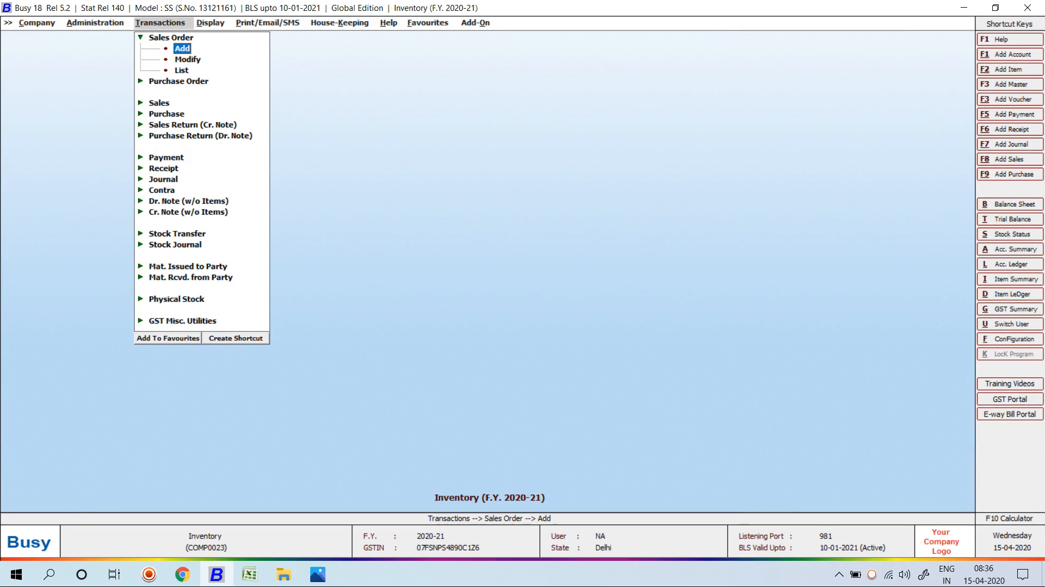
key("Return")
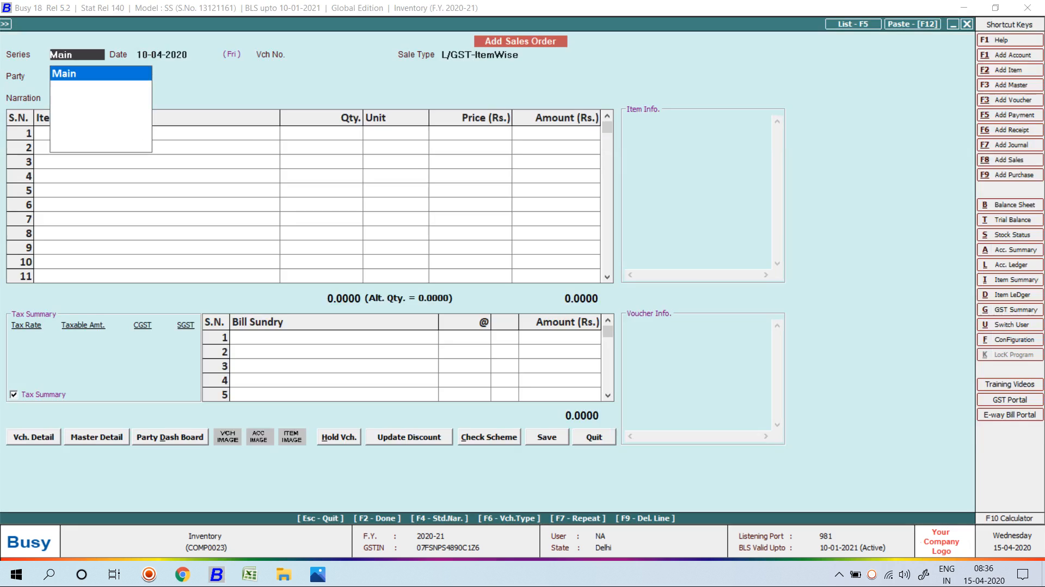
key("Return")
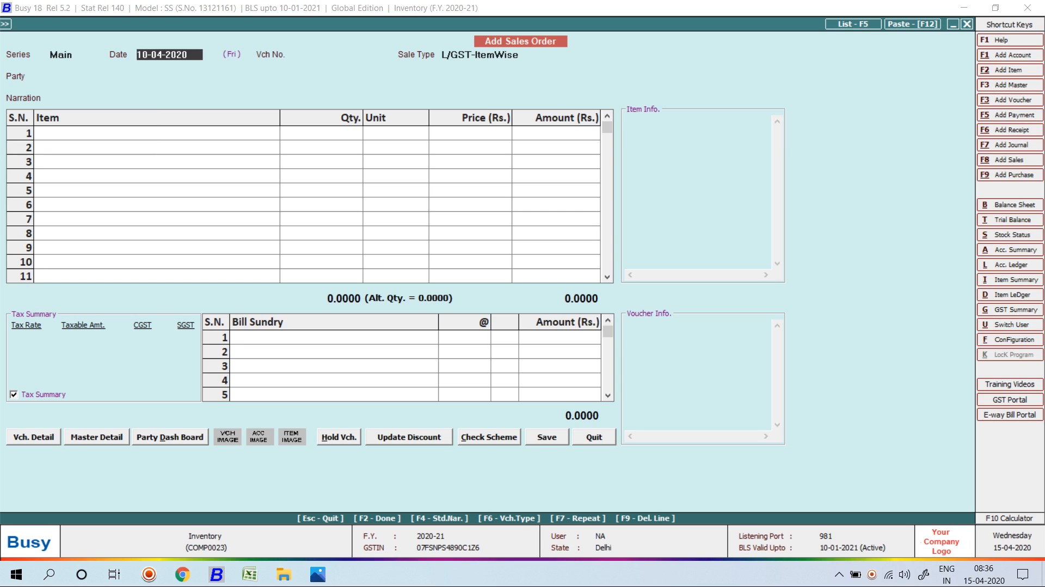
key("Return")
type("478")
key("Return")
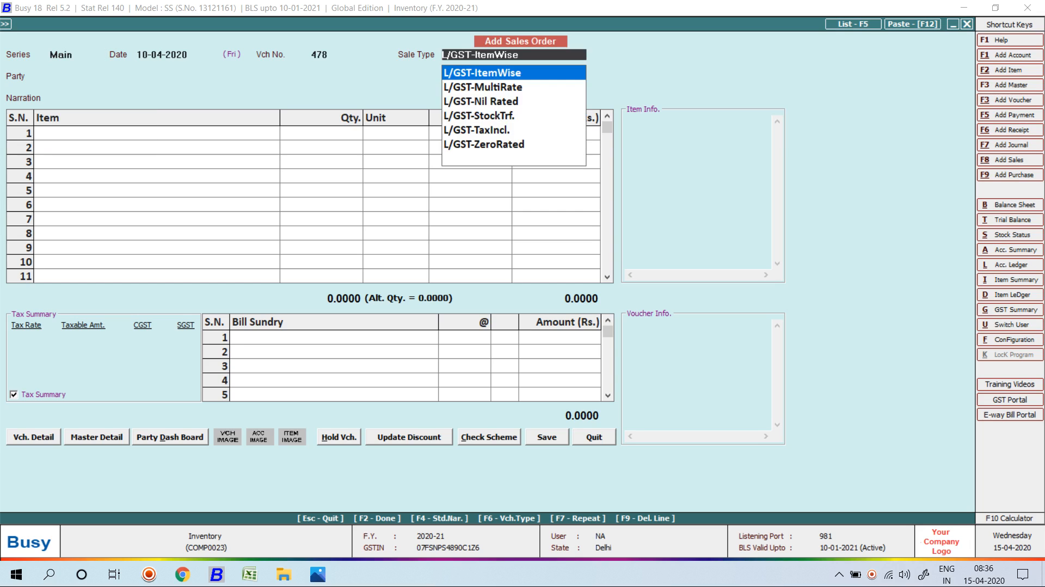
key("Return")
key("Return")
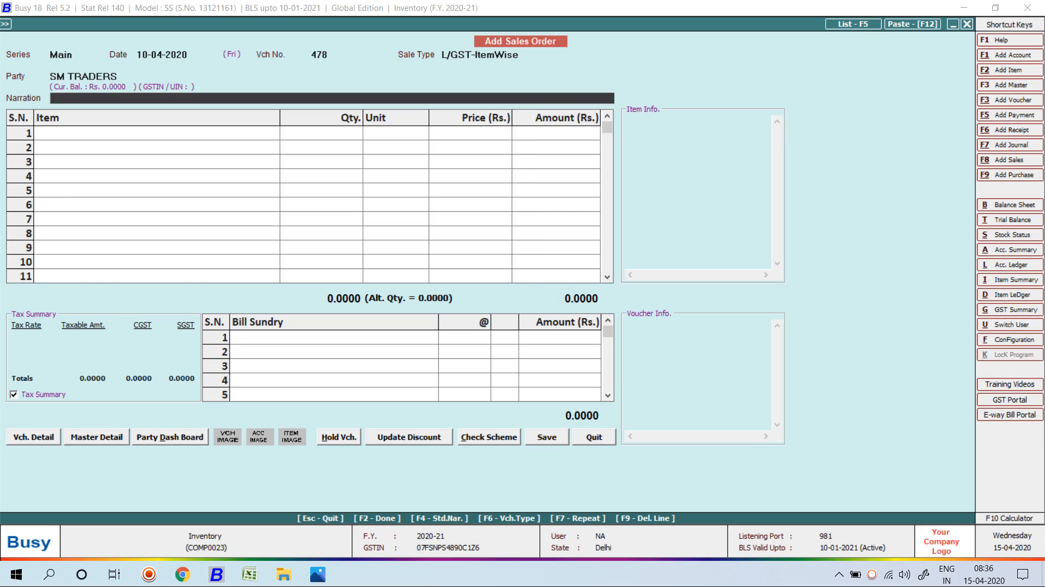
Add 4 Lenovo Laptop I3 from Main Store as row 1.
key("Down")
key("Down")
key("Down")
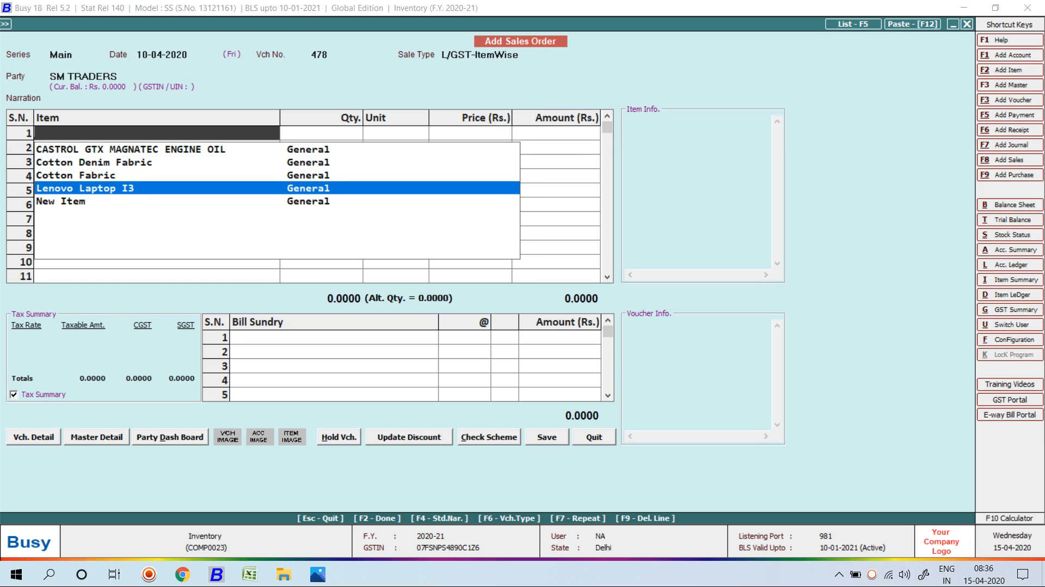
key("Return")
key("Down")
key("Down")
key("Return")
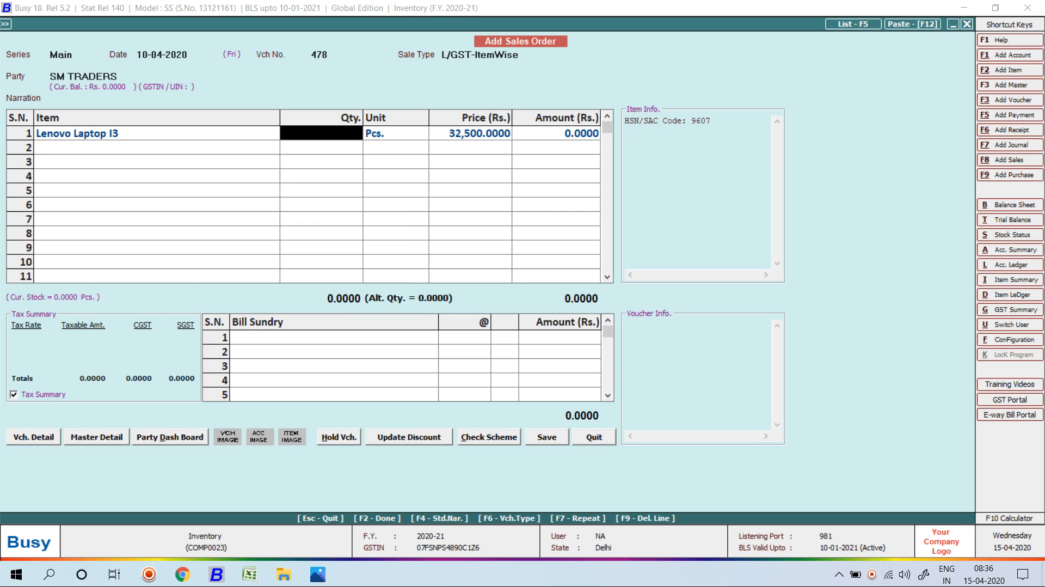
type("4")
key("Return")
key("Return")
key("Return")
key("Return")
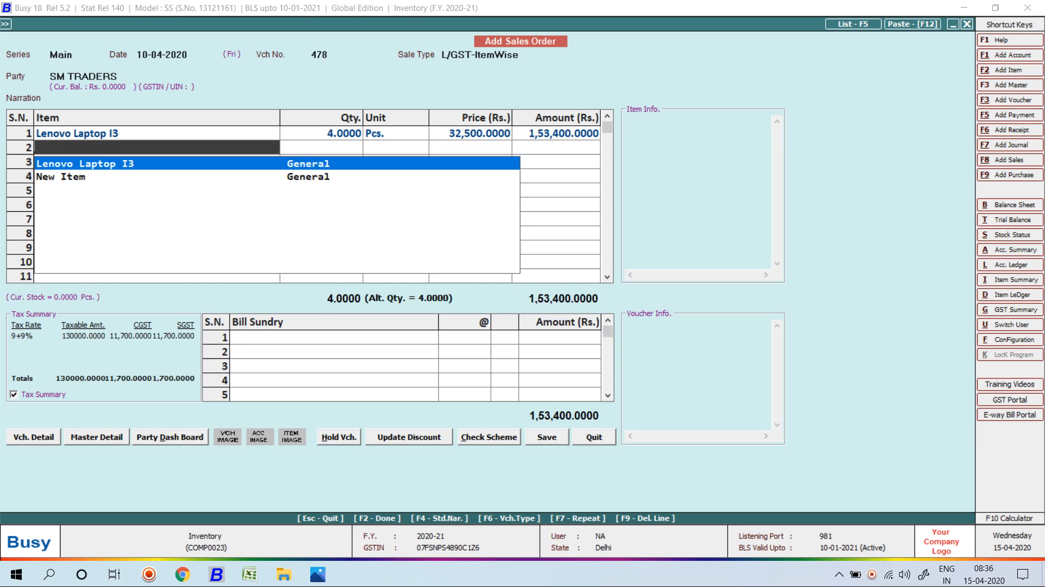
Add 5 New Item from Azad Nagar Delhi at price 650 as row 2.
key("Down")
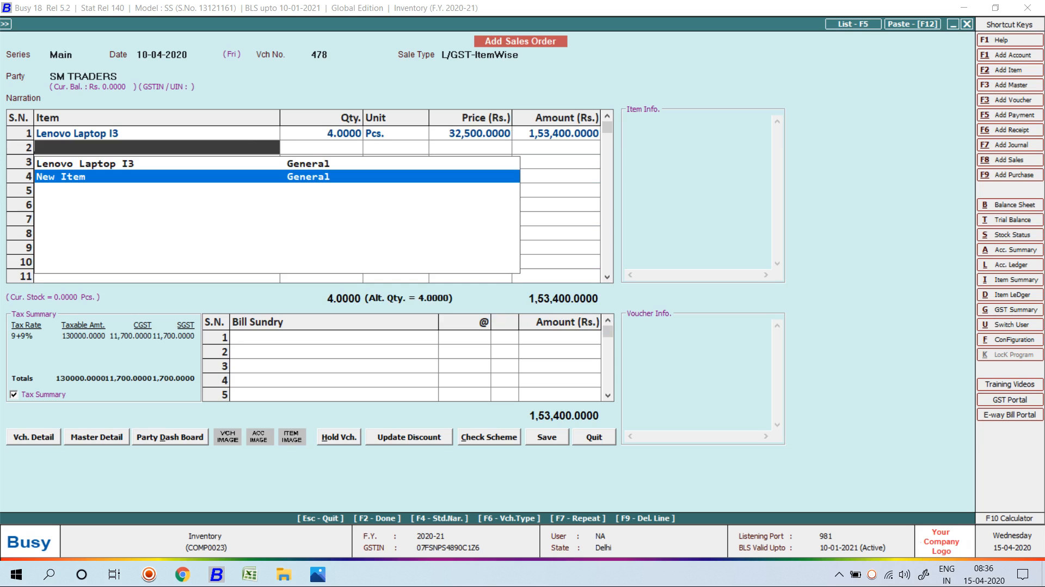
key("Return")
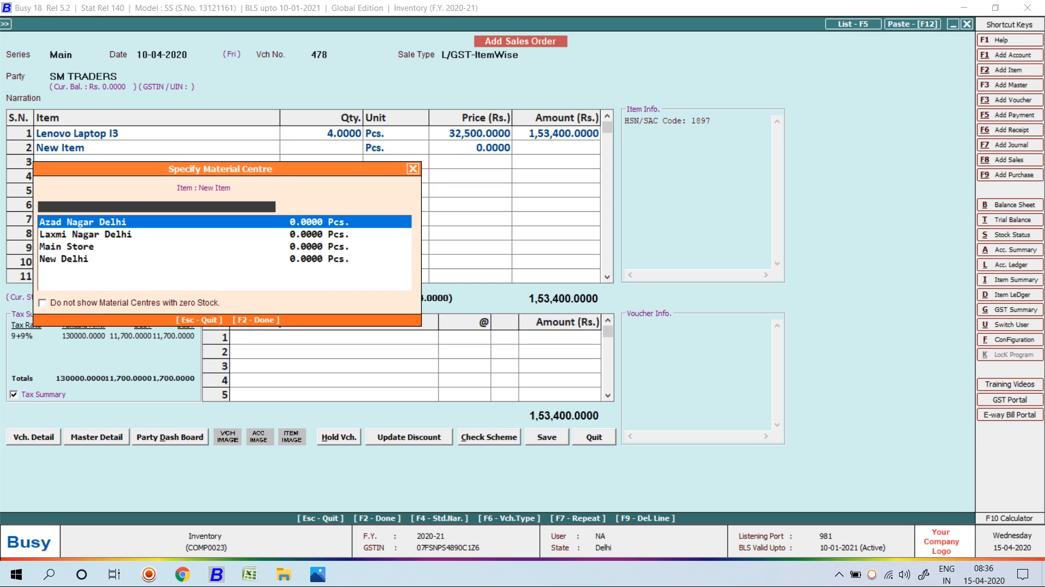
key("Return")
type("5")
key("Return")
key("Return")
key("Return")
key("Return")
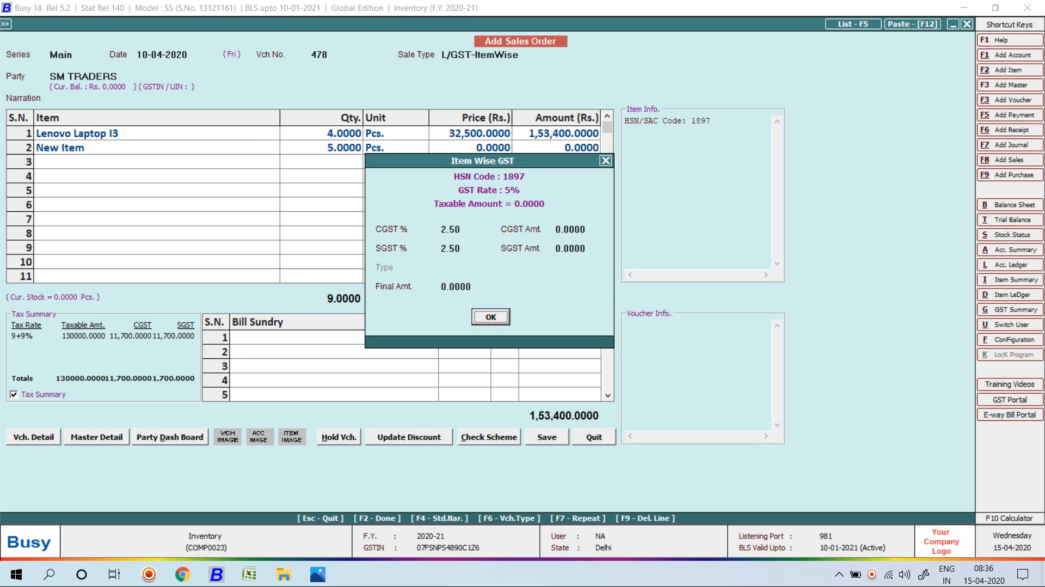
key("Return")
key("Left")
key("Left")
type("650")
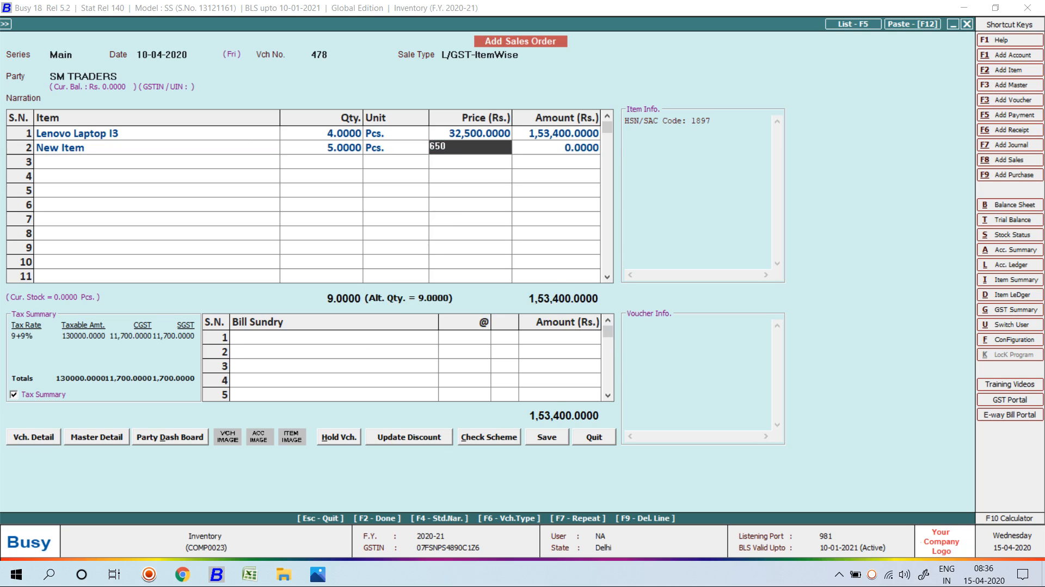
key("Return")
Save order 478 totalling 1,56,812.50 and leave the next blank order form.
key("Return")
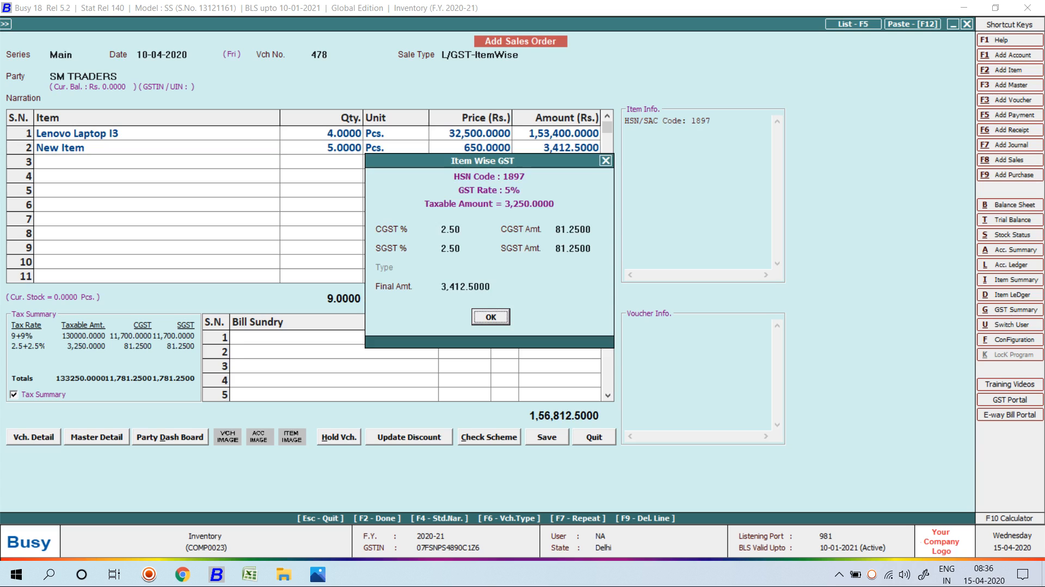
key("Return")
key("Return")
key("Return")
key("Return")
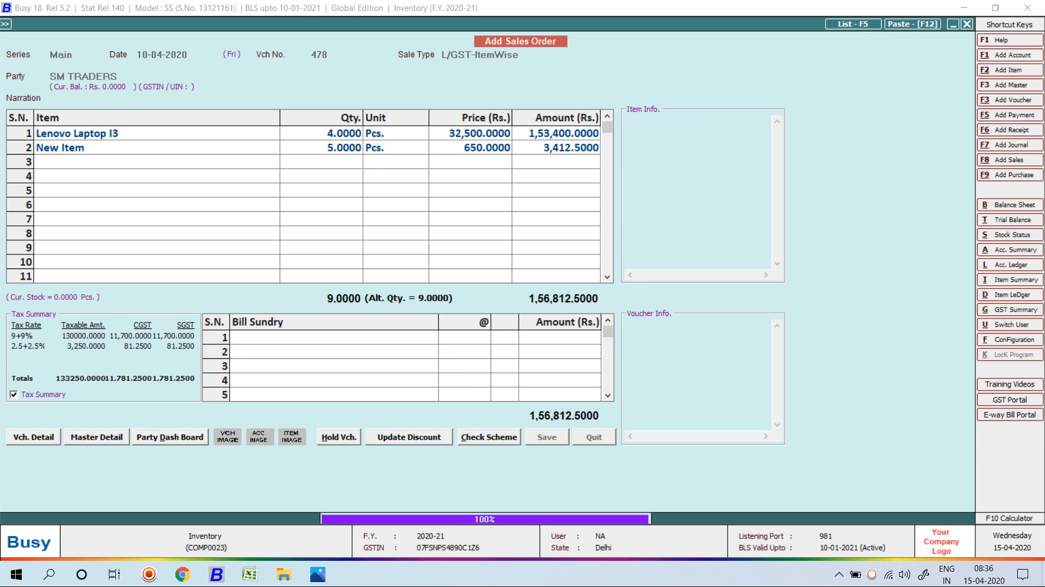
key("Return")
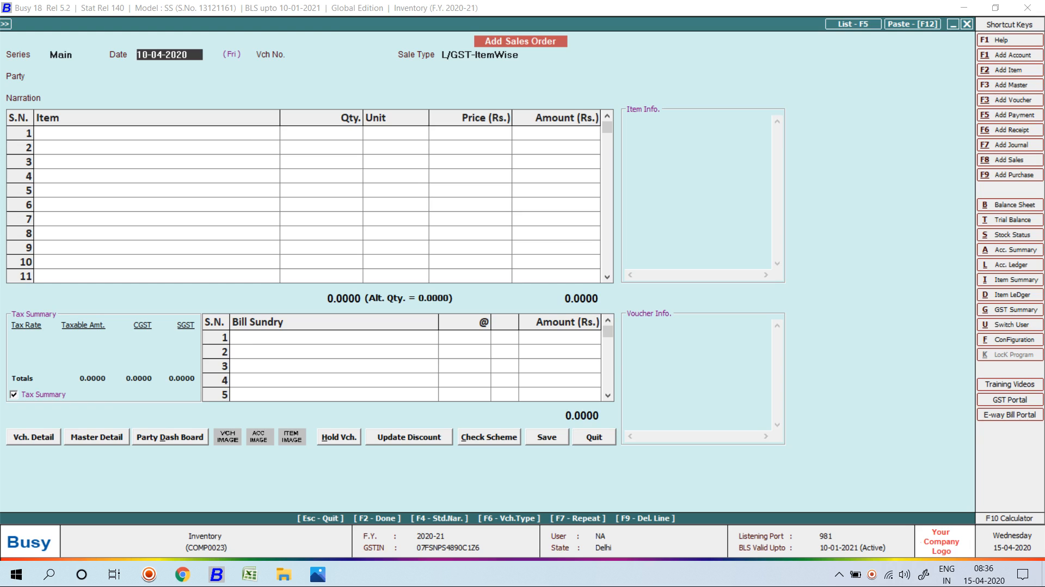
key("Escape")
Start a new Main-series sales voucher for SM TRADERS dated 25-04-2020.
key("Return")
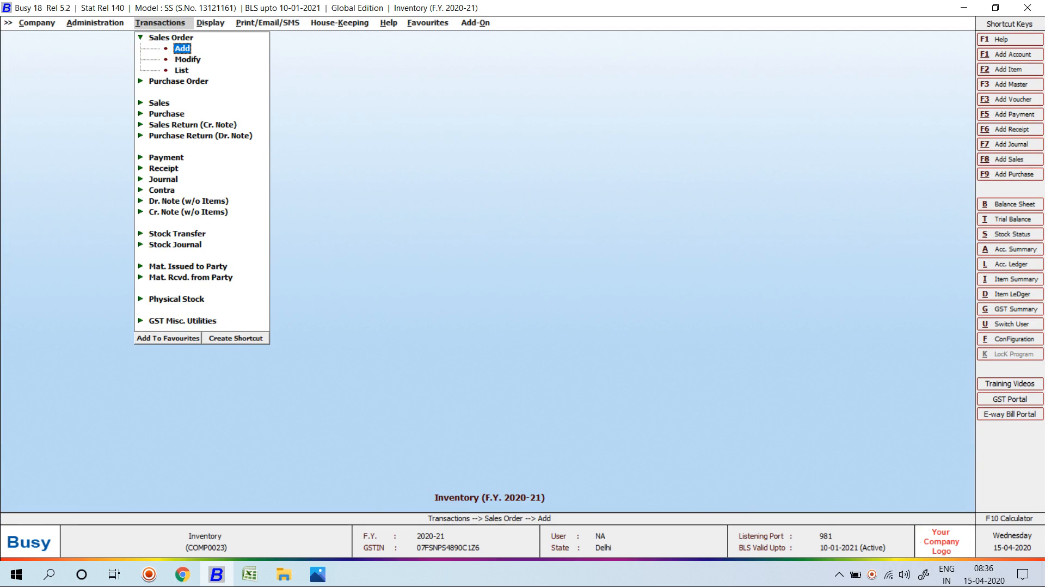
key("Escape")
key("Down")
key("Down")
key("Down")
key("Up")
key("Return")
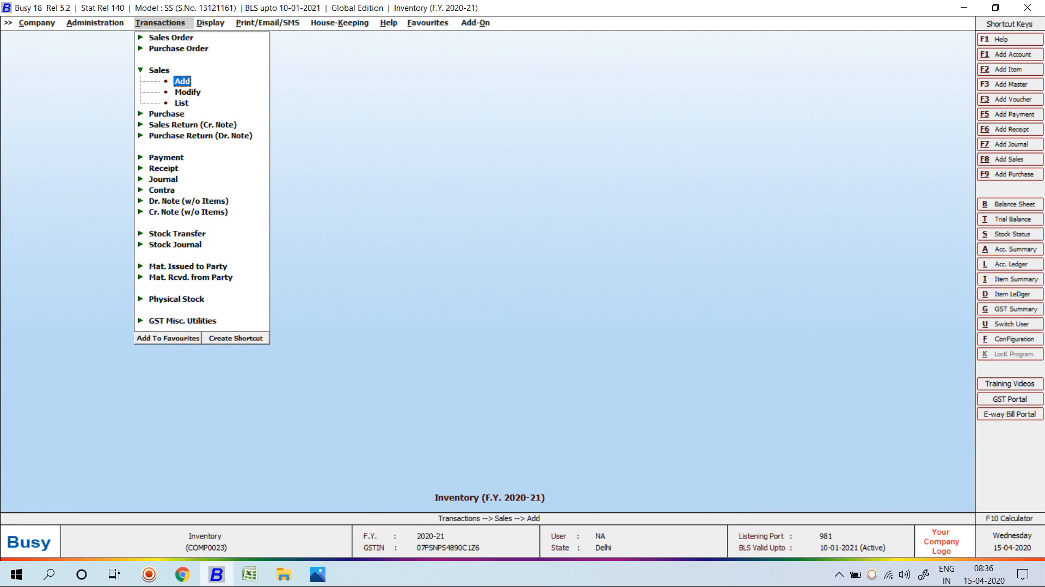
key("Return")
key("Return")
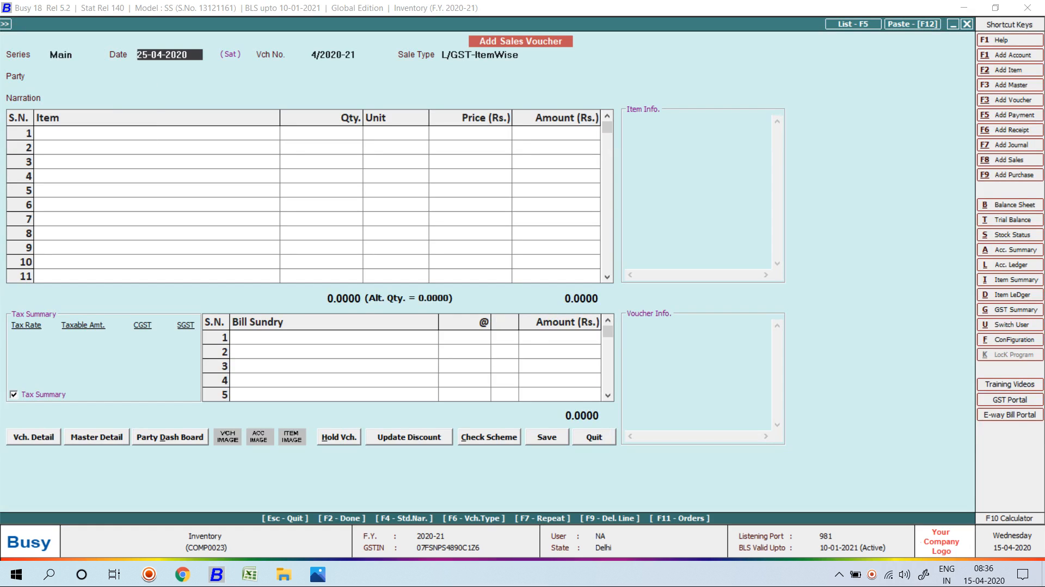
key("Return")
key("Return")
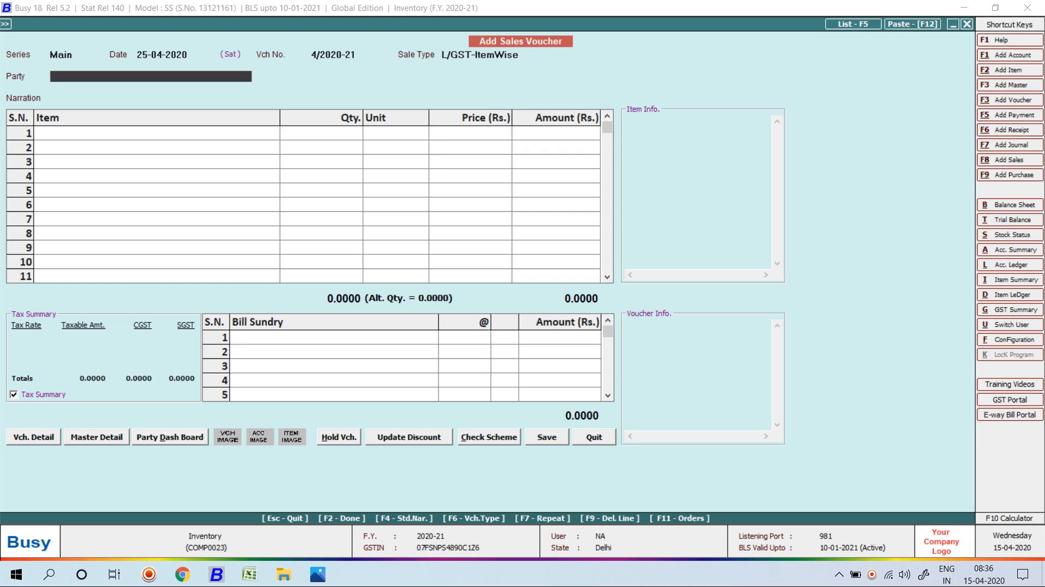
key("Return")
key("Return")
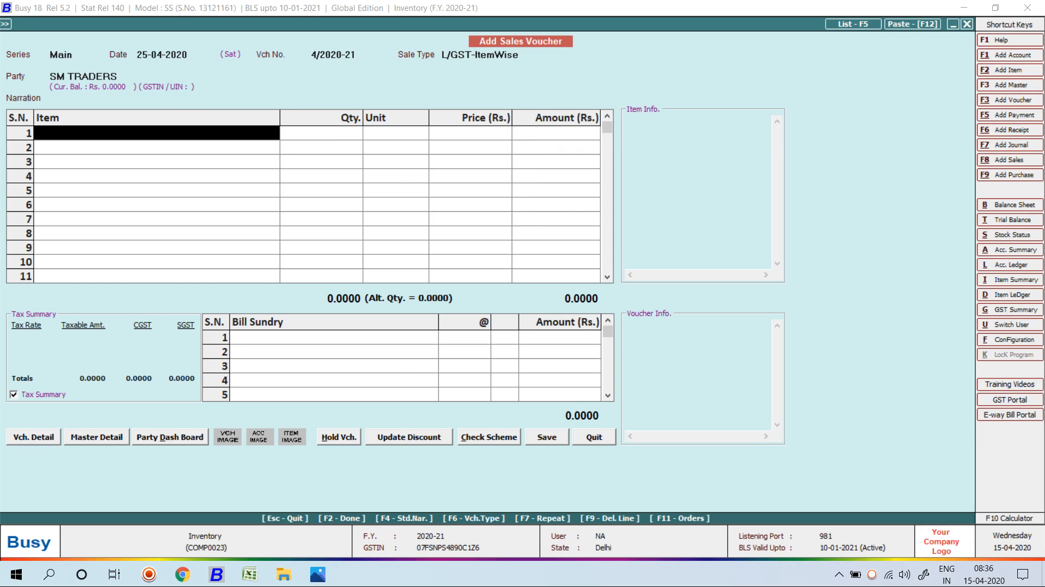
Tick pending order 123 in the Pending Orders list to load its items.
key("F11")
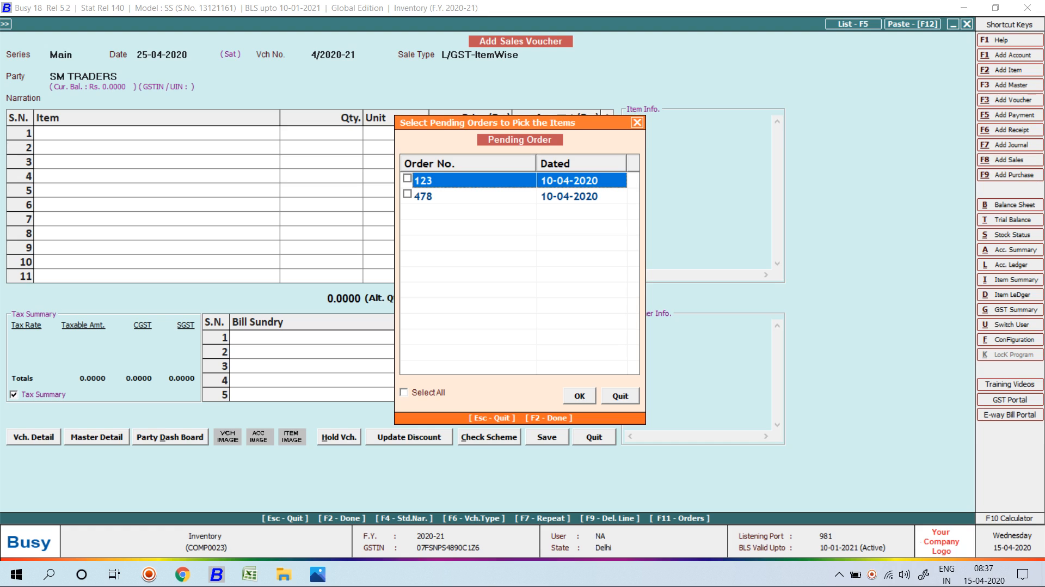
key("Tab")
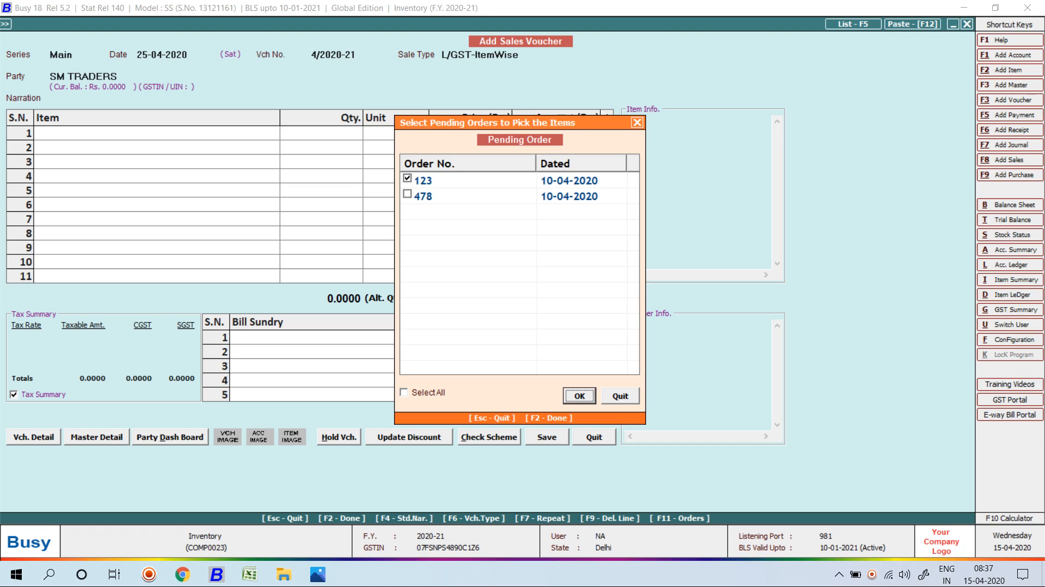
left_click(407, 194)
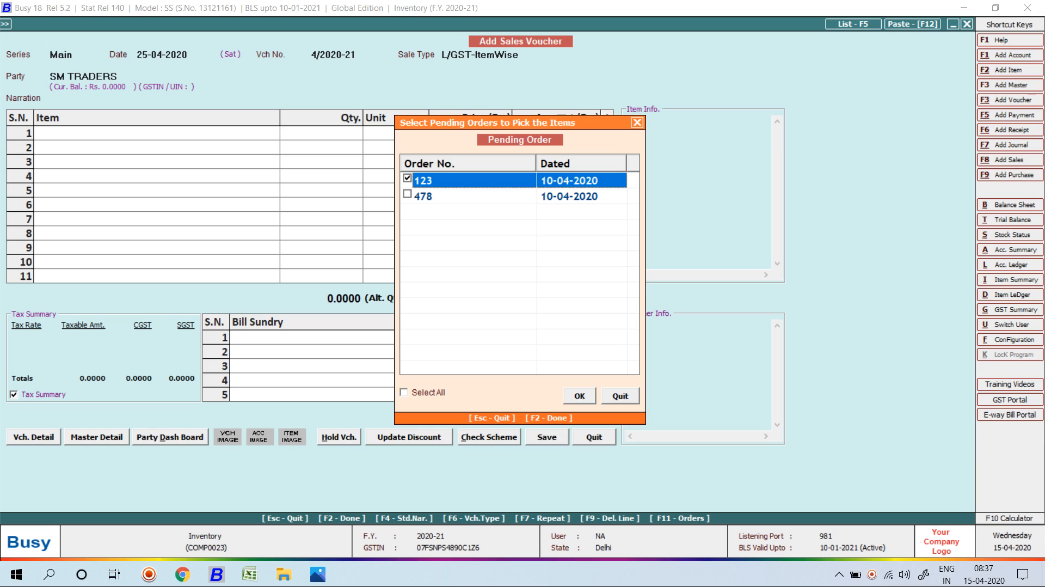
key("Tab")
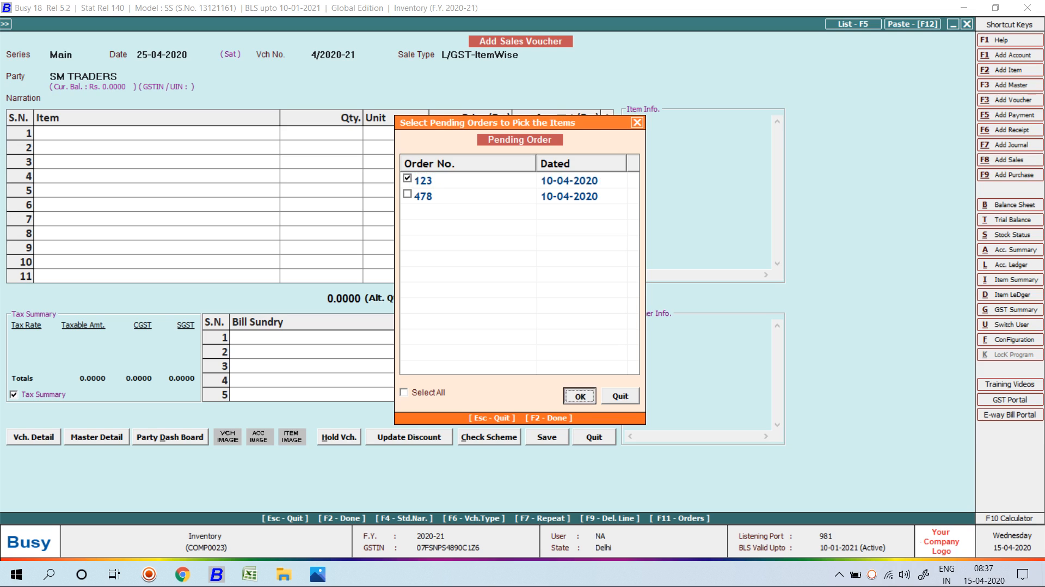
key("Return")
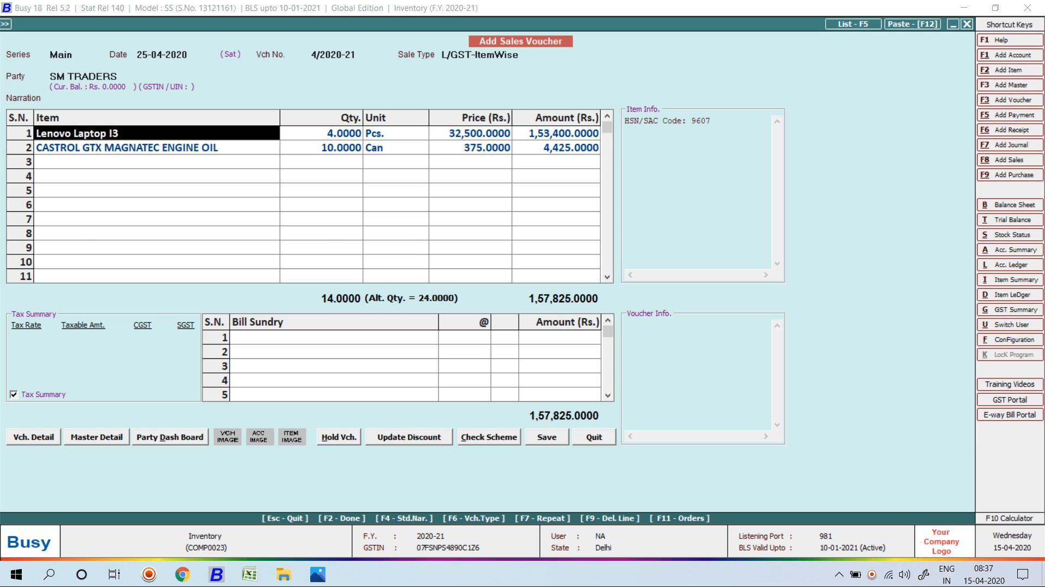
Set the laptop quantity to 2 and engine oil to 4, and save the voucher (78,470).
key("Return")
key("Return")
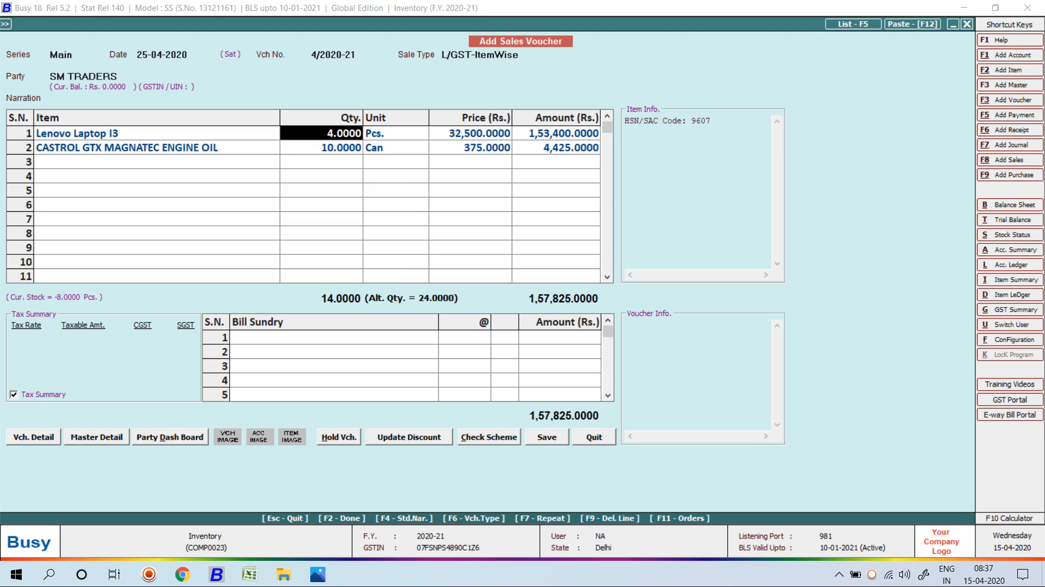
type("2")
key("Return")
key("Return")
key("Return")
key("Return")
key("Return")
key("Return")
key("Return")
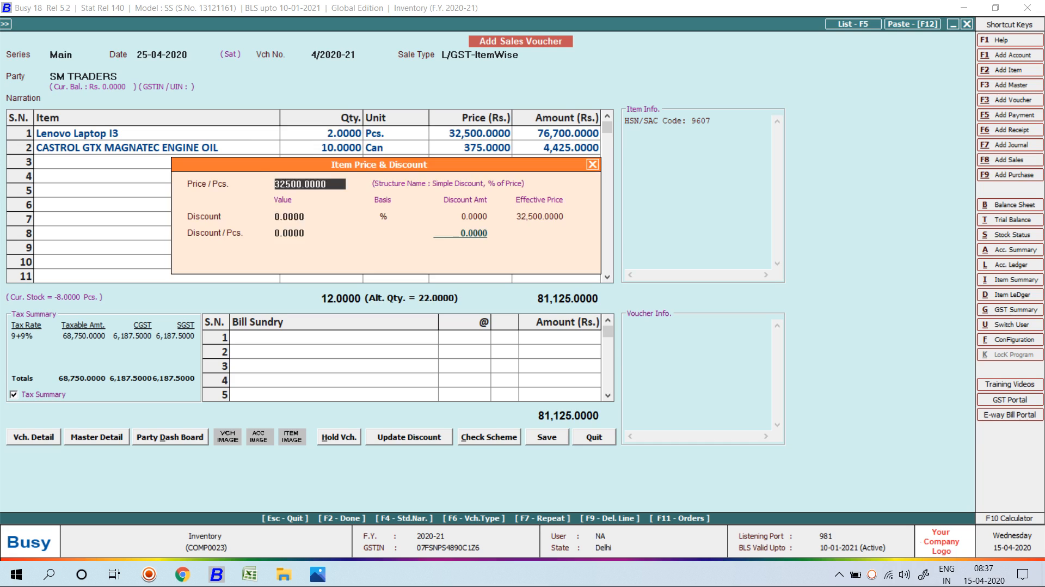
key("Return")
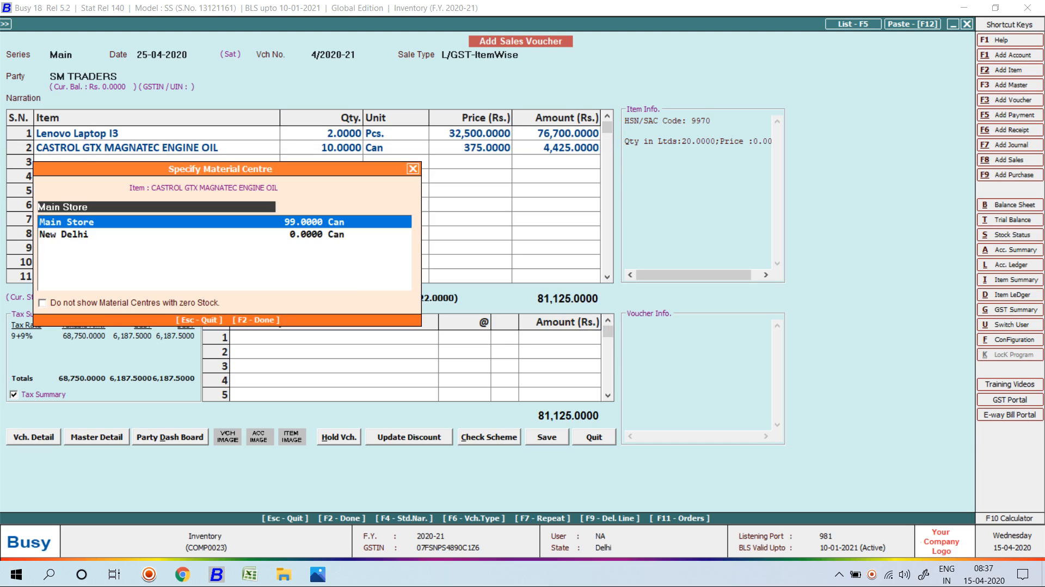
key("Return")
type("4")
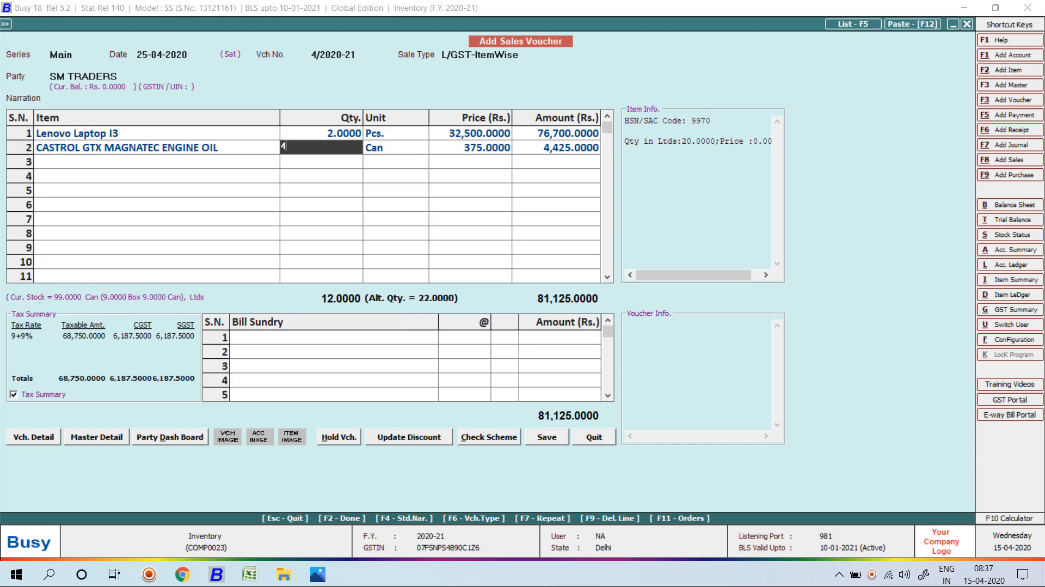
key("Return")
key("Return")
key("Return")
key("Return")
key("Return")
key("Return")
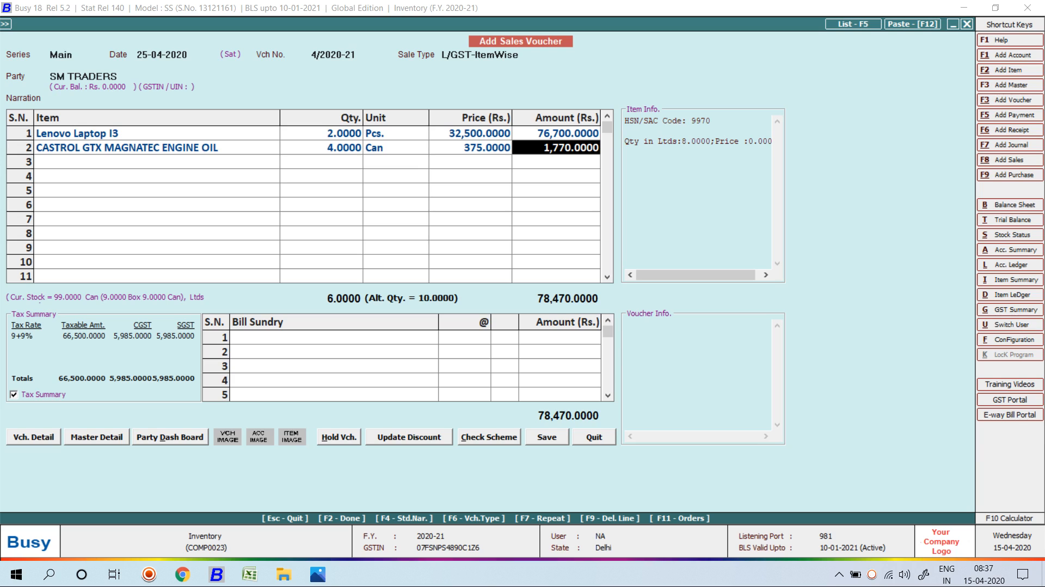
key("Return")
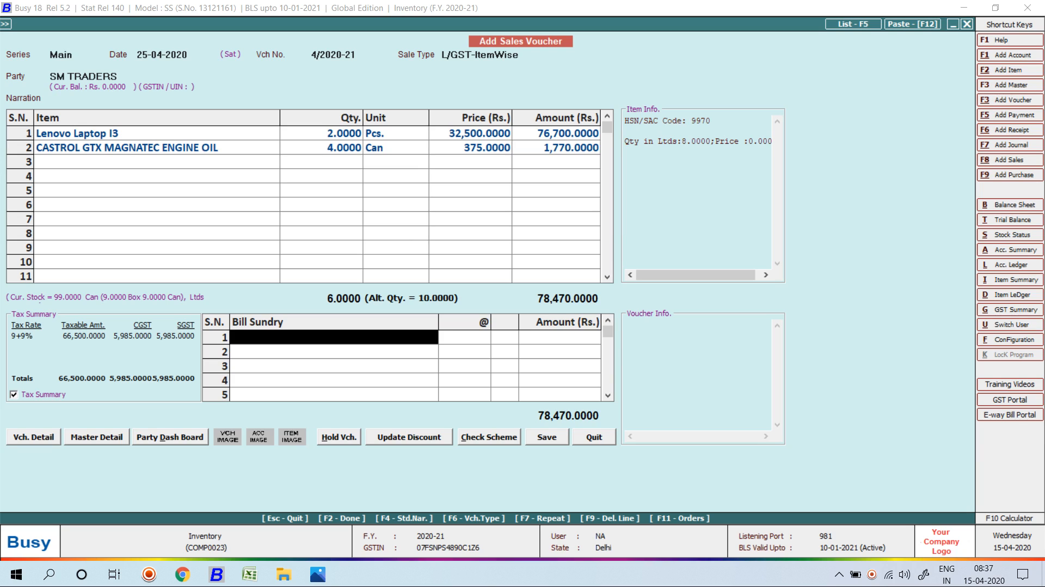
key("Return")
key("Return")
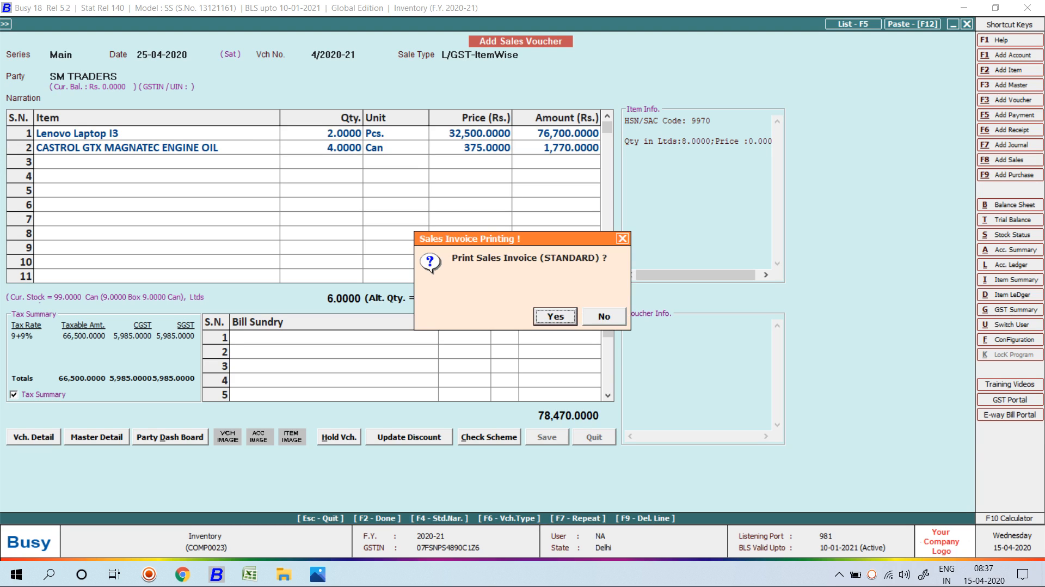
Skip printing and go to Order Processing in the Display menu.
key("Escape")
key("Escape")
key("Escape")
key("Escape")
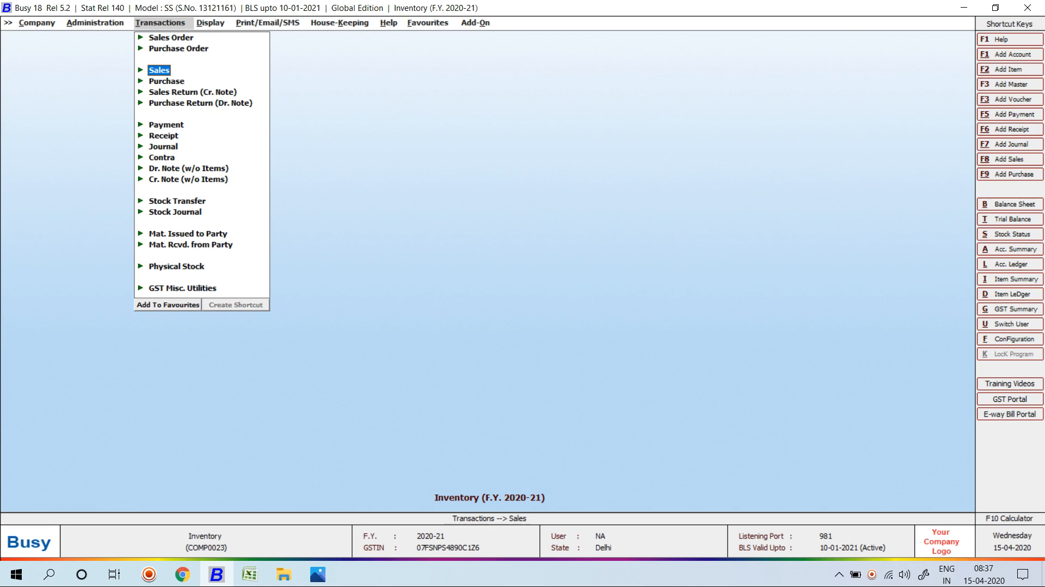
key("Right")
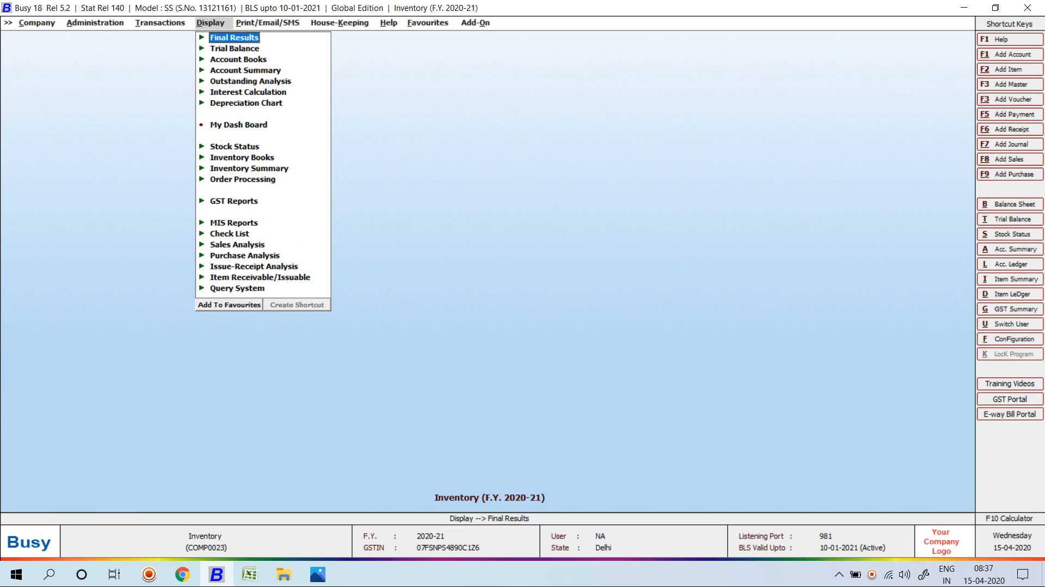
key("Down")
key("Down")
key("Down")
key("Down")
key("Down")
key("Down")
key("Down")
key("Down")
key("Down")
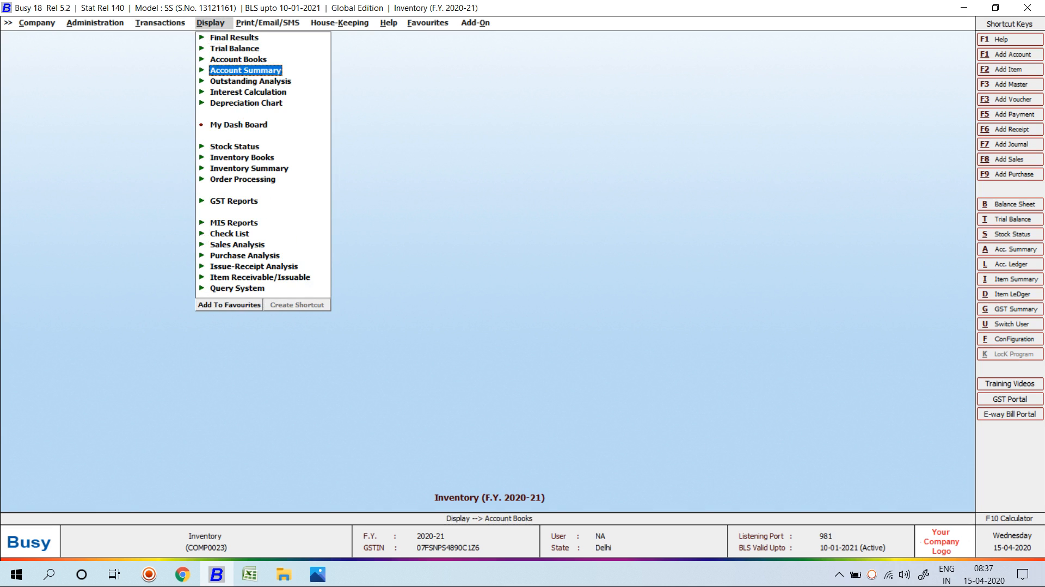
key("Down")
key("Down")
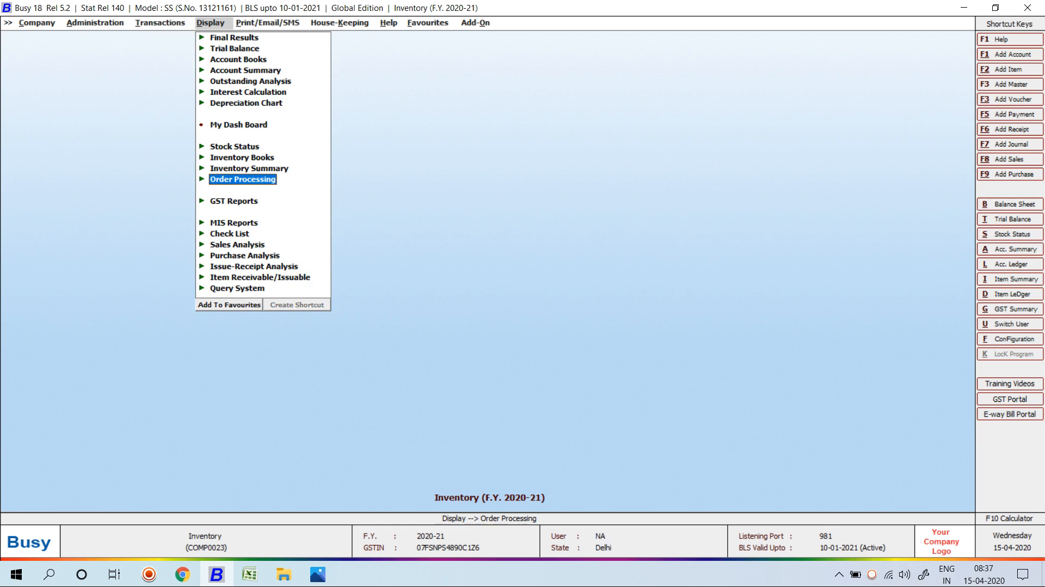
Open the options for the Pending Orders report Sales Orders - Party-wise.
key("Return")
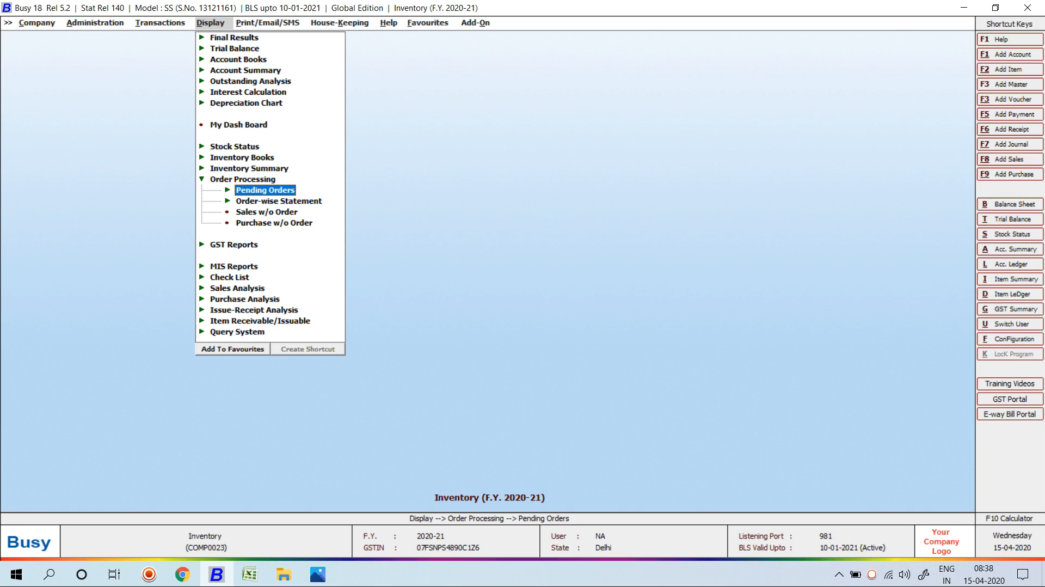
key("Return")
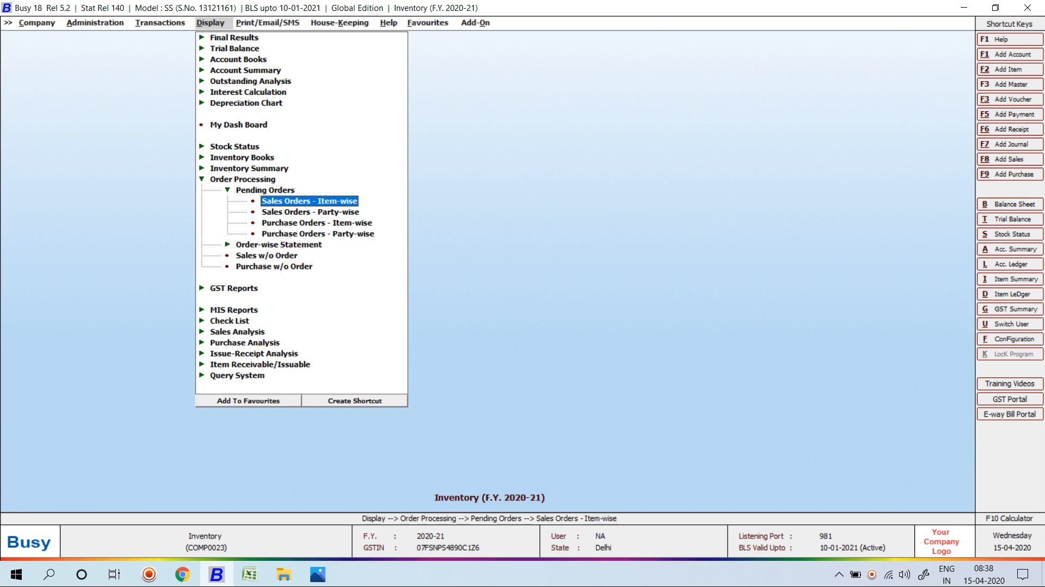
key("Down")
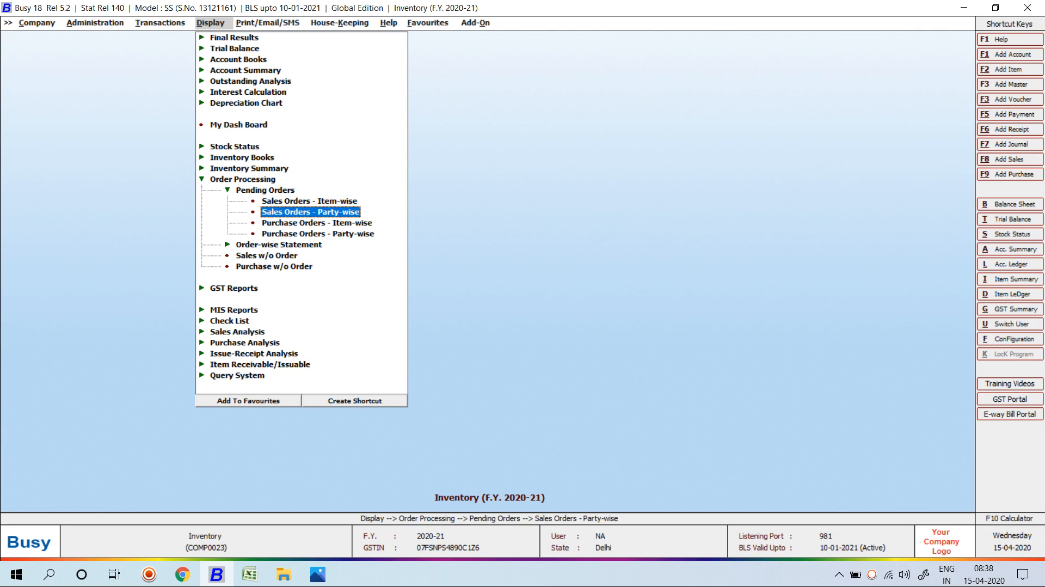
key("Return")
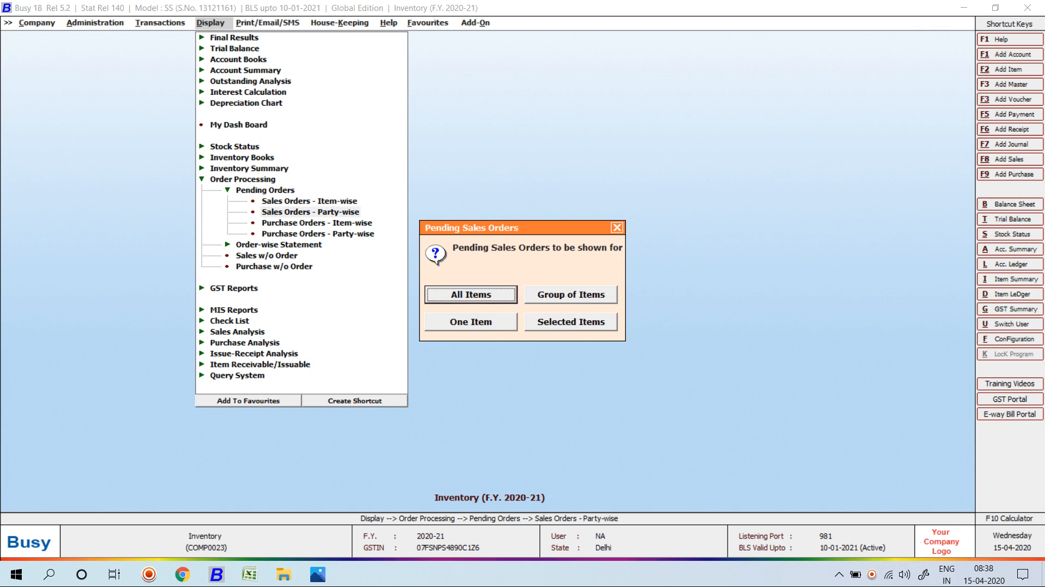
key("Escape")
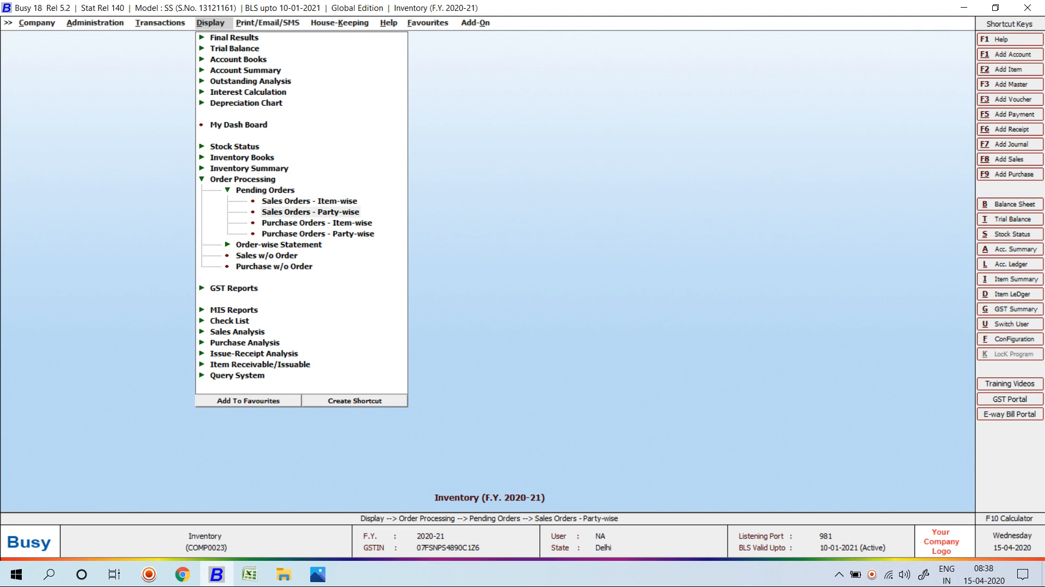
key("Return")
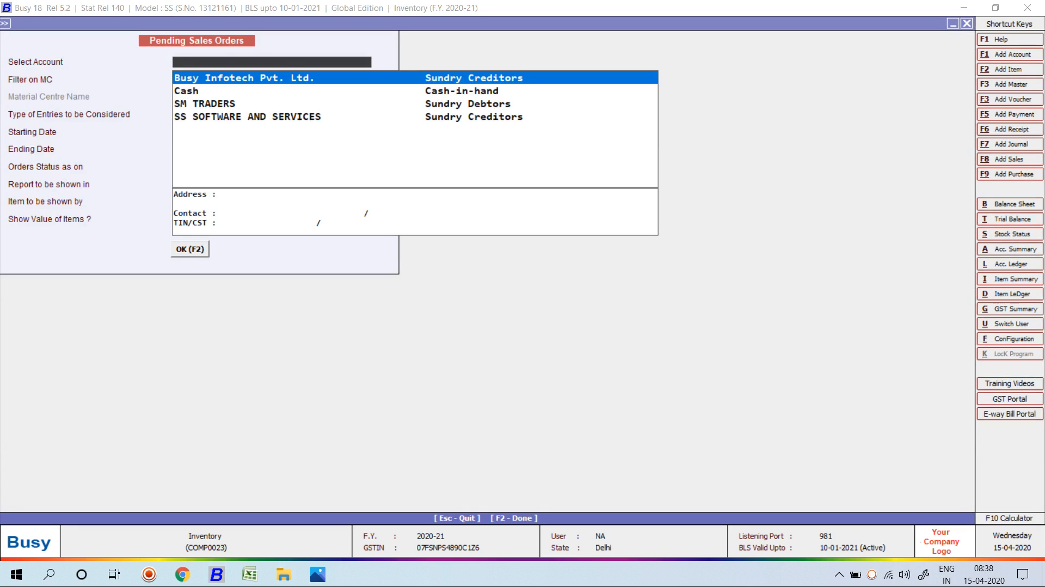
Generate the pending sales orders report for SM TRADERS with default settings.
key("Down")
key("Down")
key("Return")
key("Up")
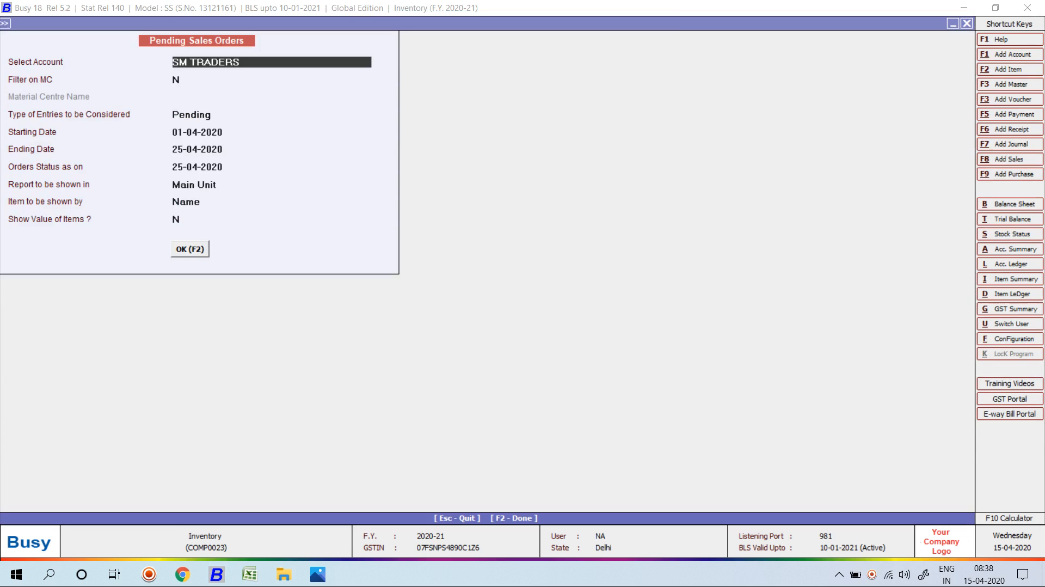
key("F2")
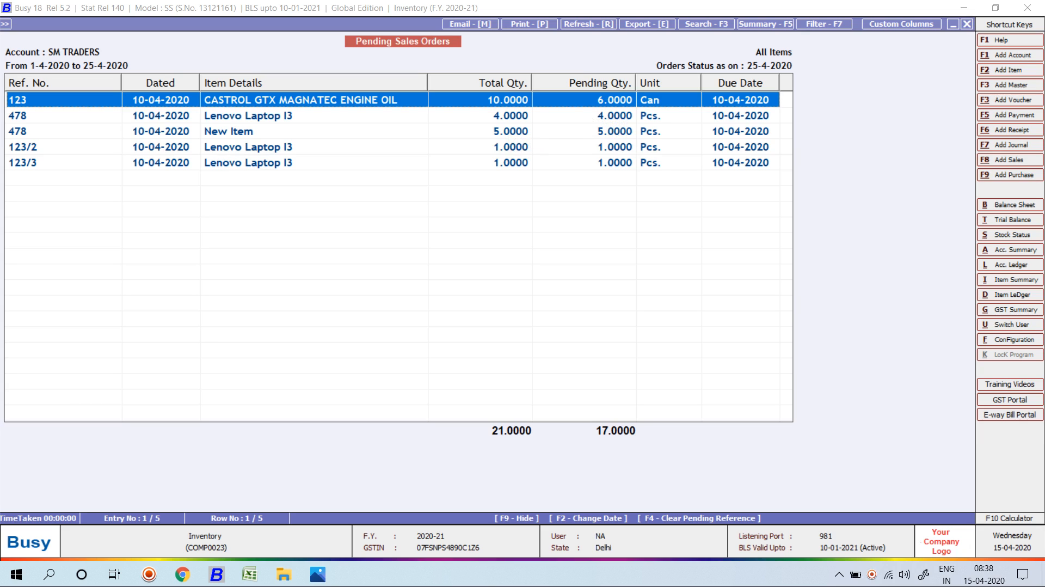
Inspect the order 478, New Item, 123/2 and 123/3 lines, then return to settings.
key("Down")
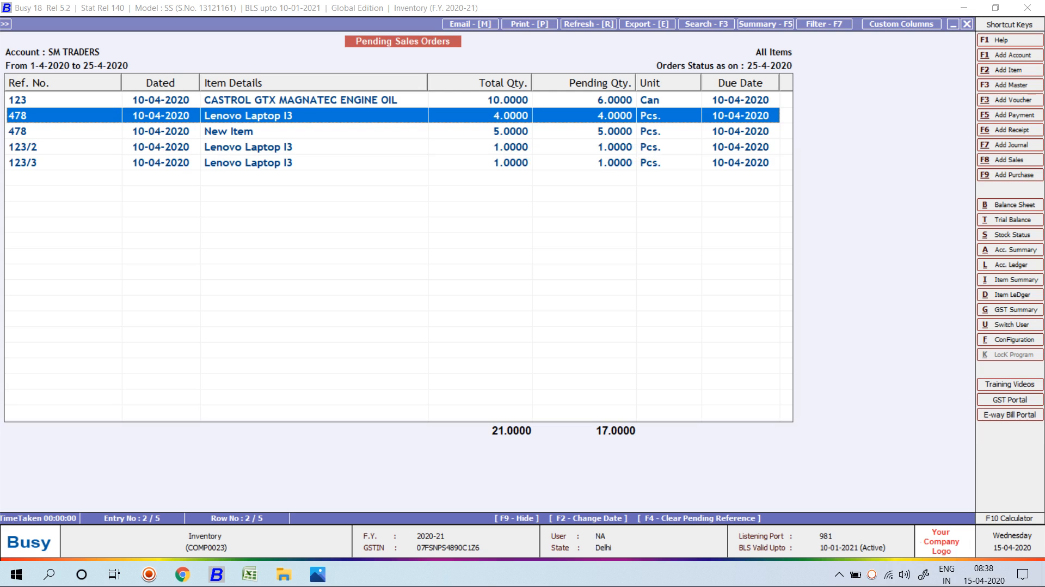
left_click(229, 131)
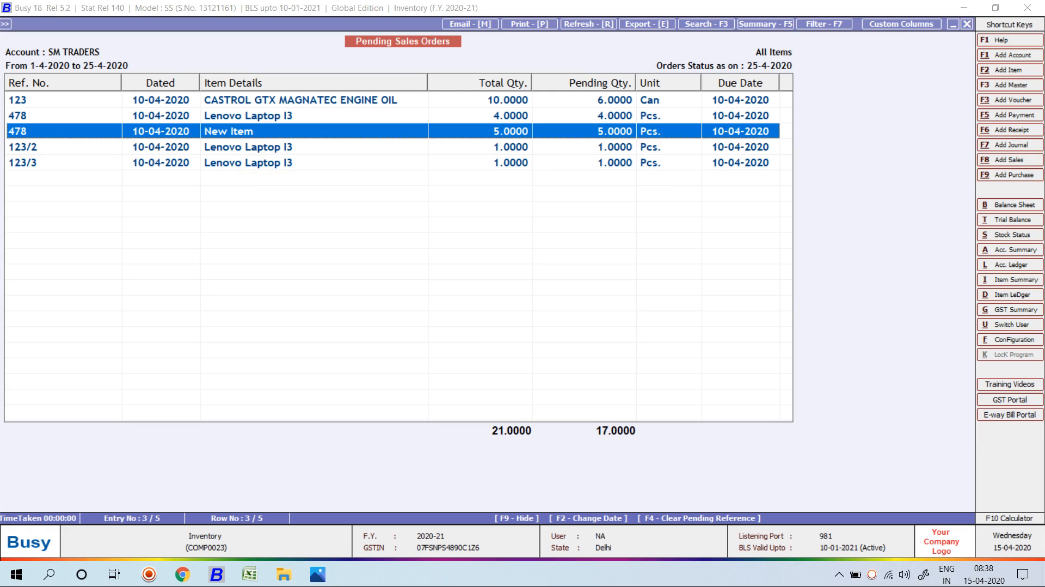
left_click(604, 147)
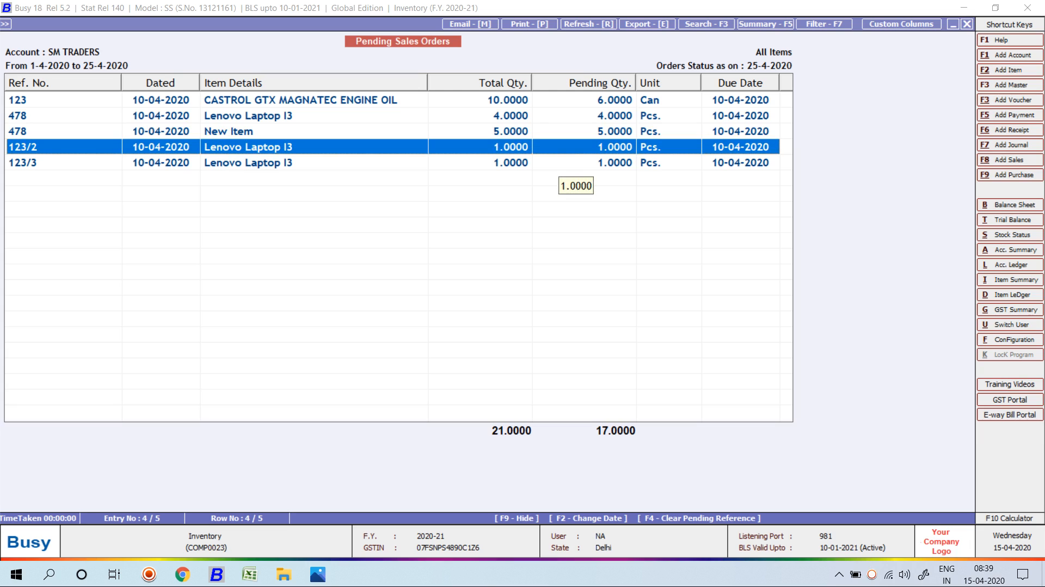
left_click(608, 163)
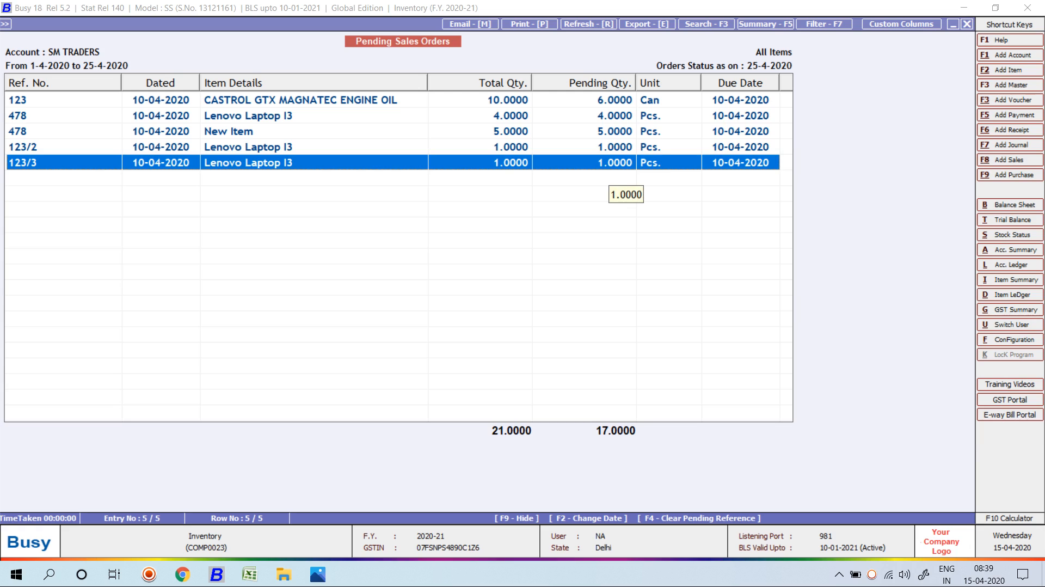
key("Escape")
Rerun the pending sales orders report for Due entries, then back out to Order Processing.
key("Return")
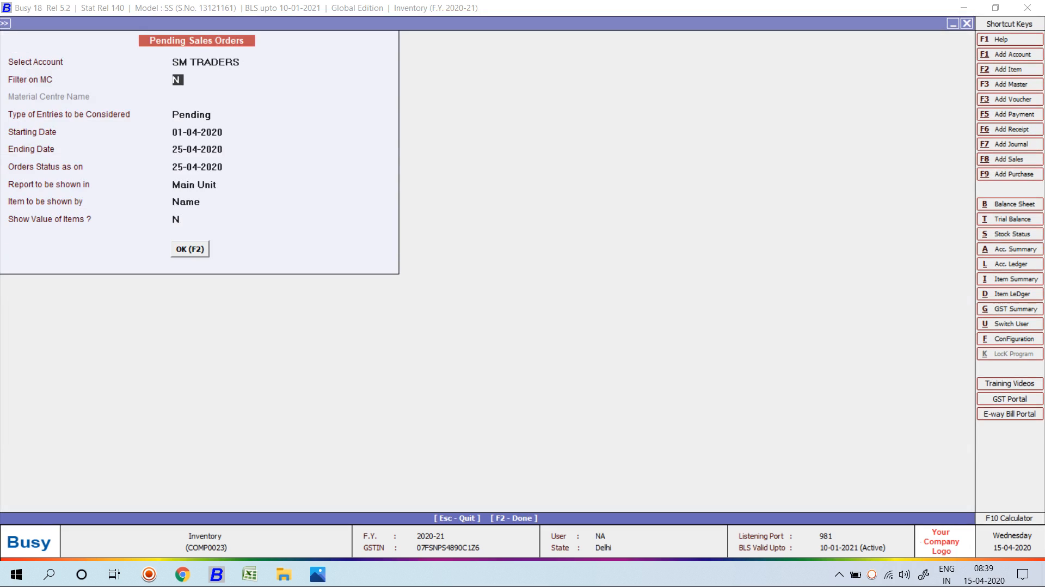
key("Return")
key("Down")
key("Return")
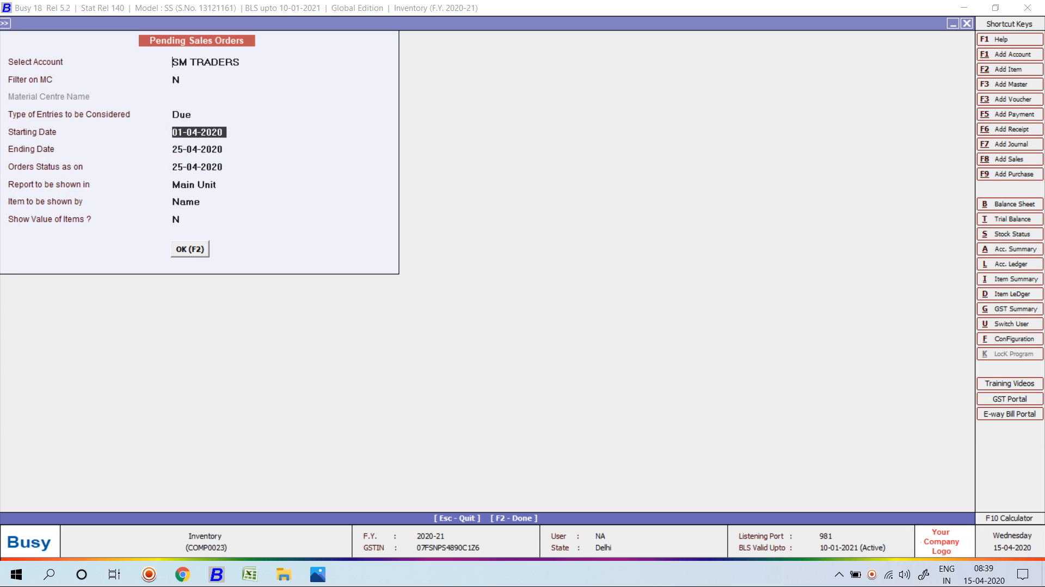
key("F2")
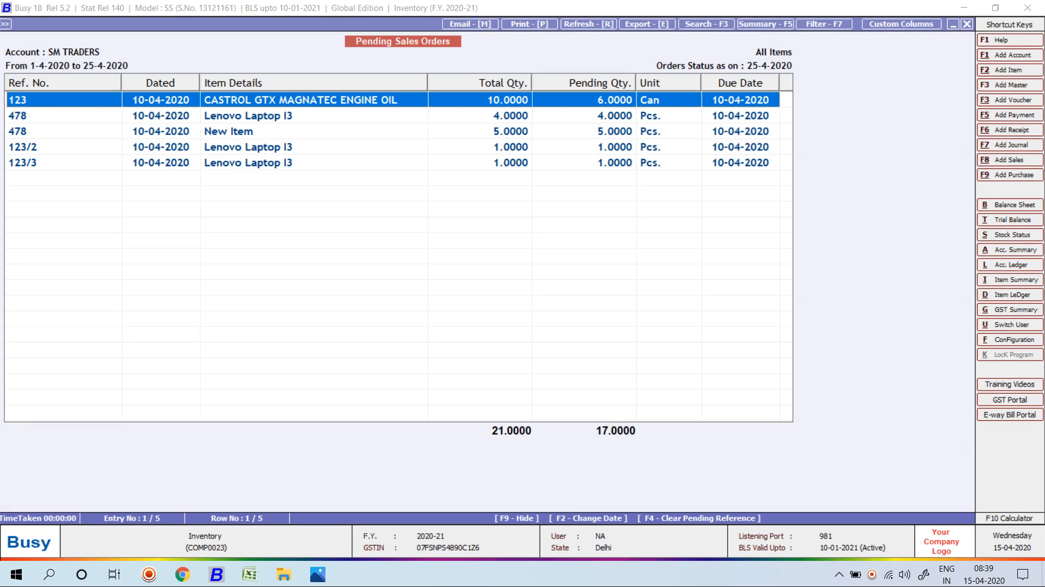
key("Escape")
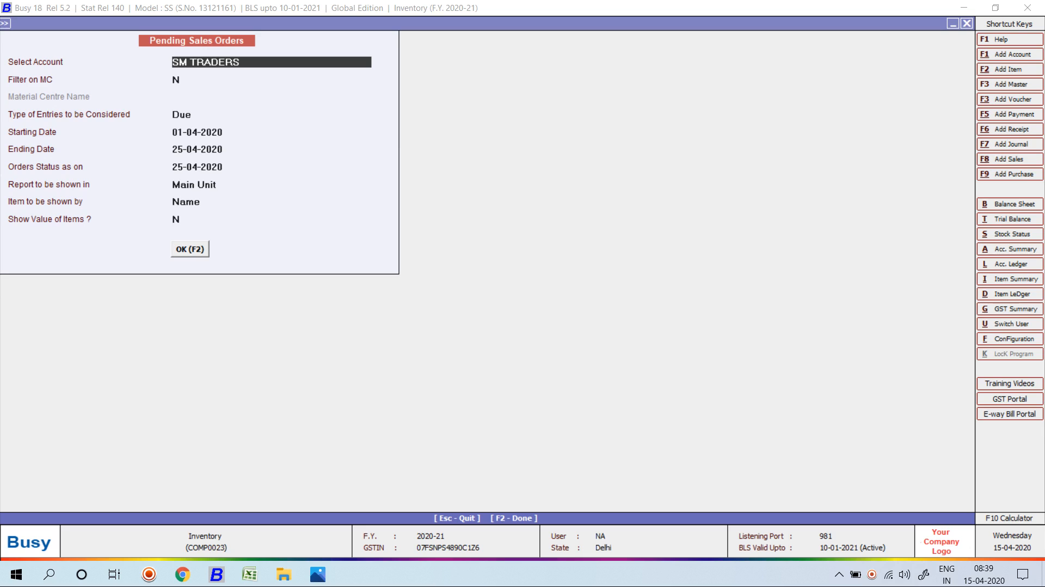
key("Escape")
key("Escape")
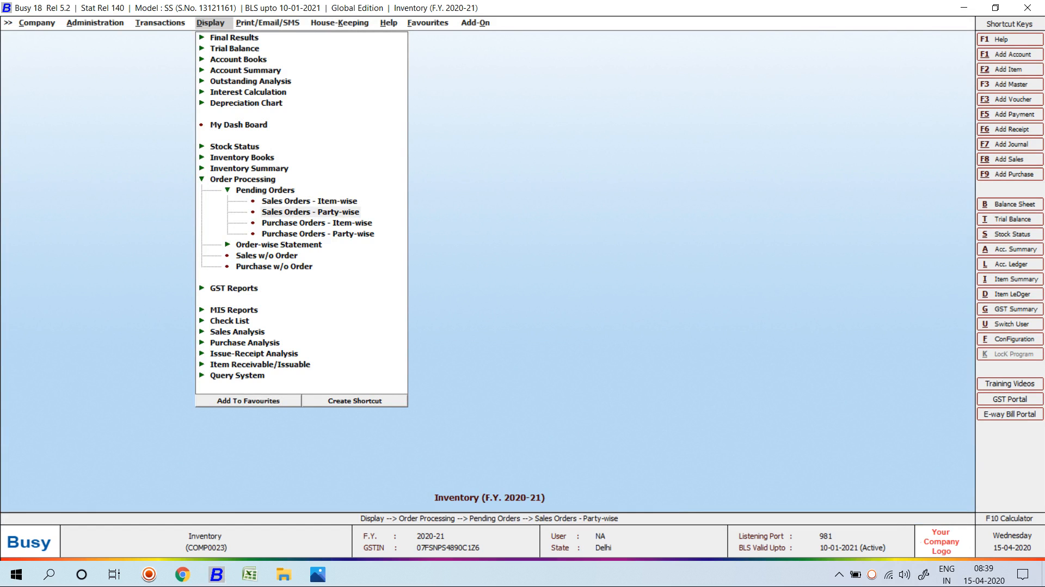
key("Escape")
Set up the date-wise Sales Order statement for SM TRADERS with all items and voucher series.
key("Down")
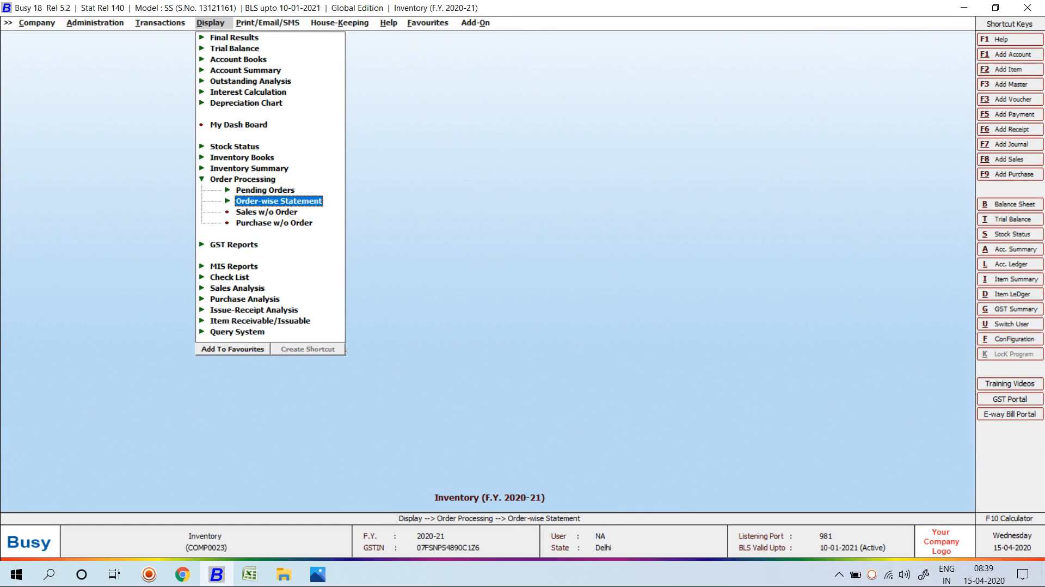
key("Return")
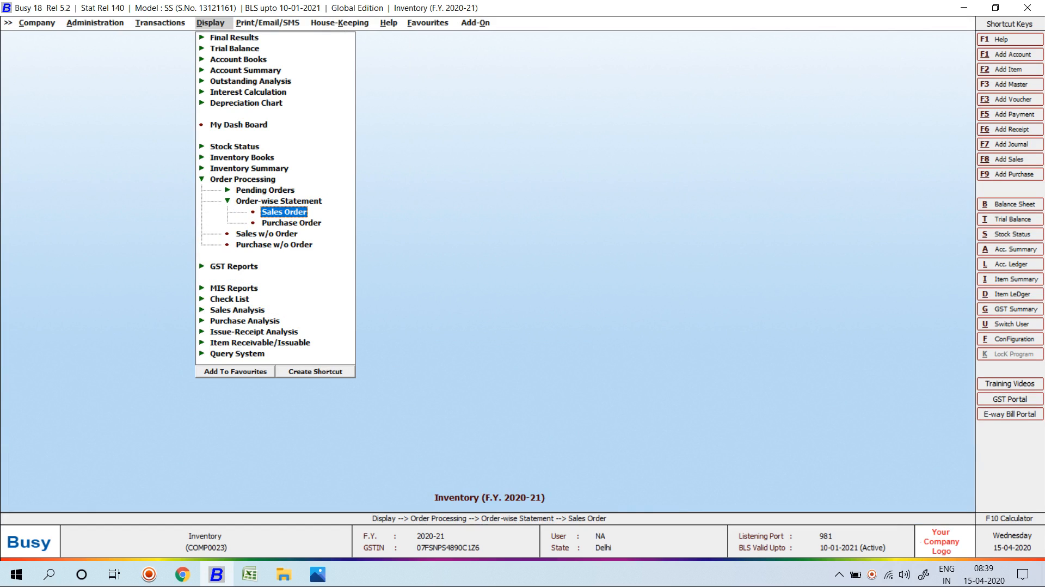
key("Return")
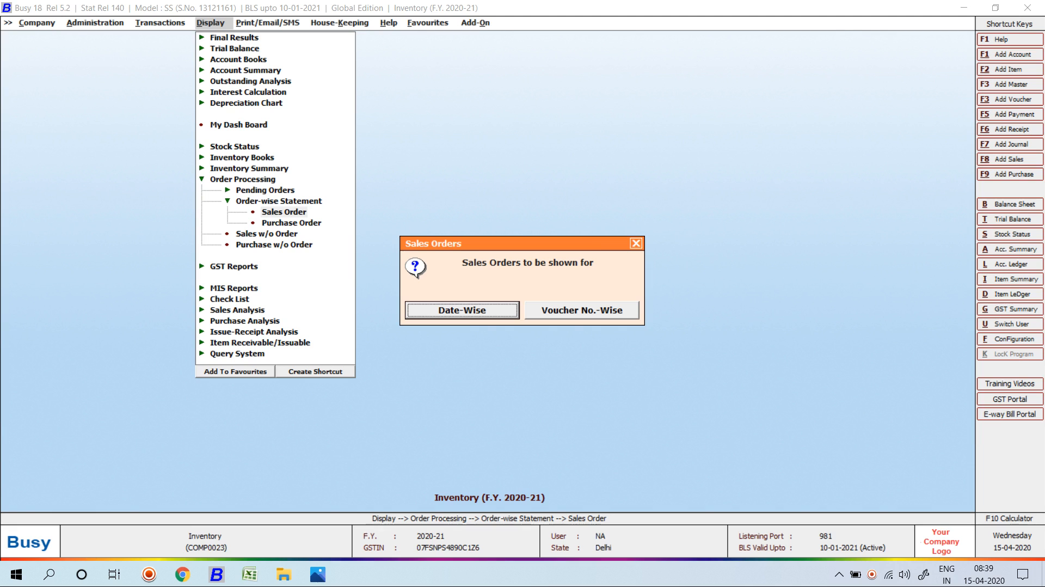
key("Return")
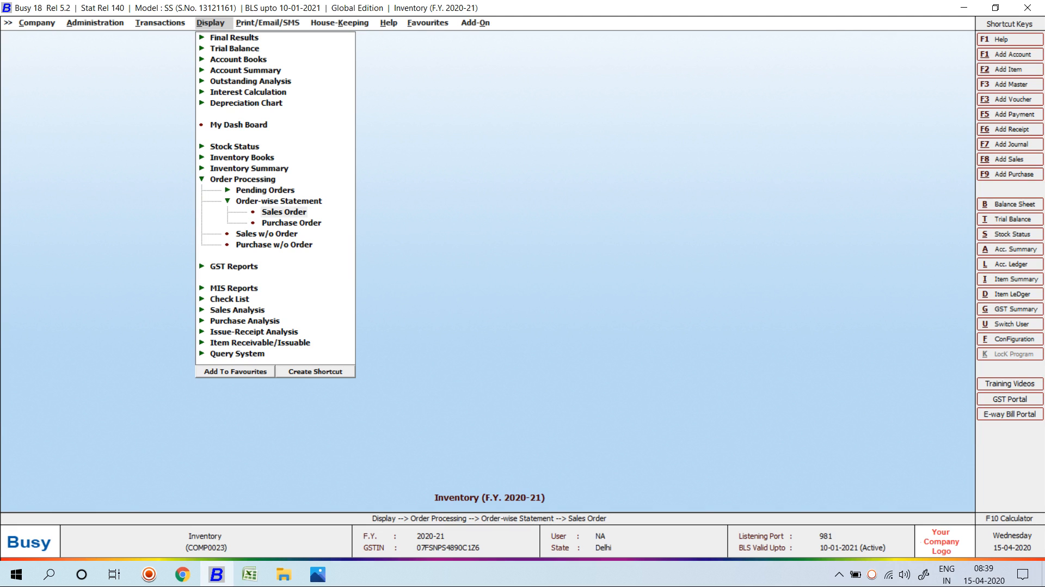
key("Return")
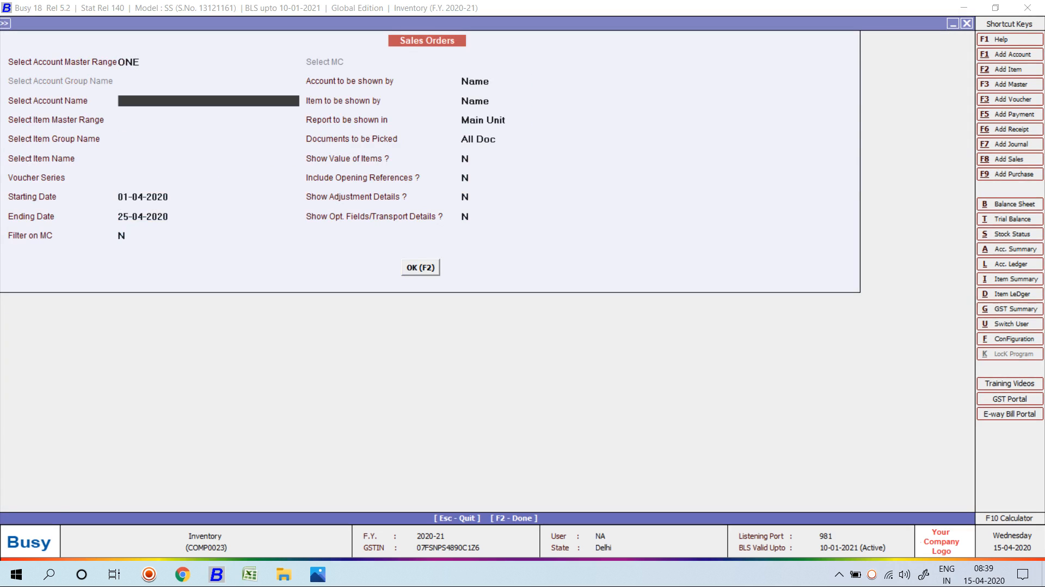
key("Down")
key("Down")
key("Return")
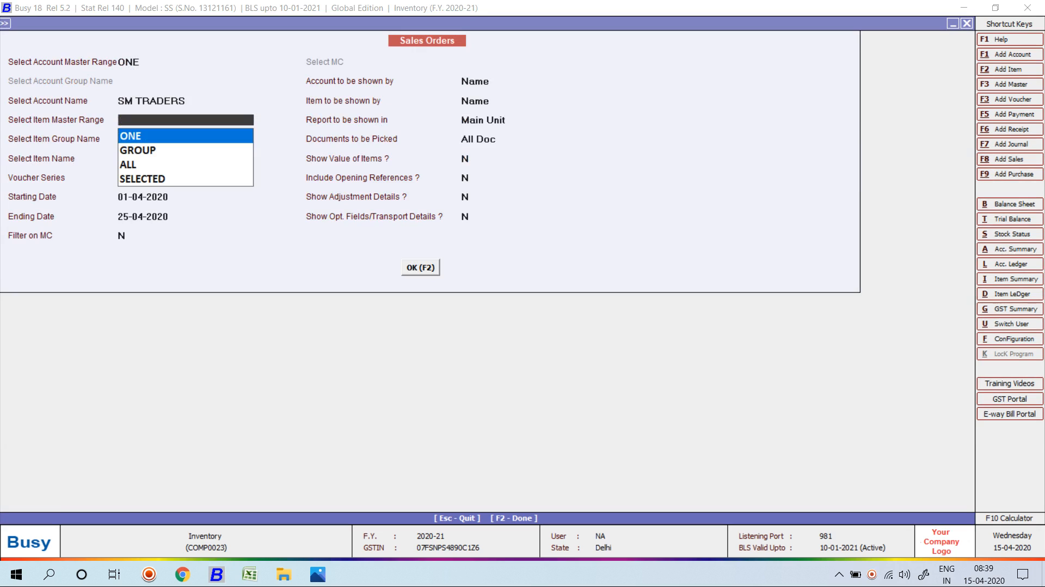
key("Down")
key("Down")
key("Return")
key("Return")
key("Return")
key("Return")
key("Return")
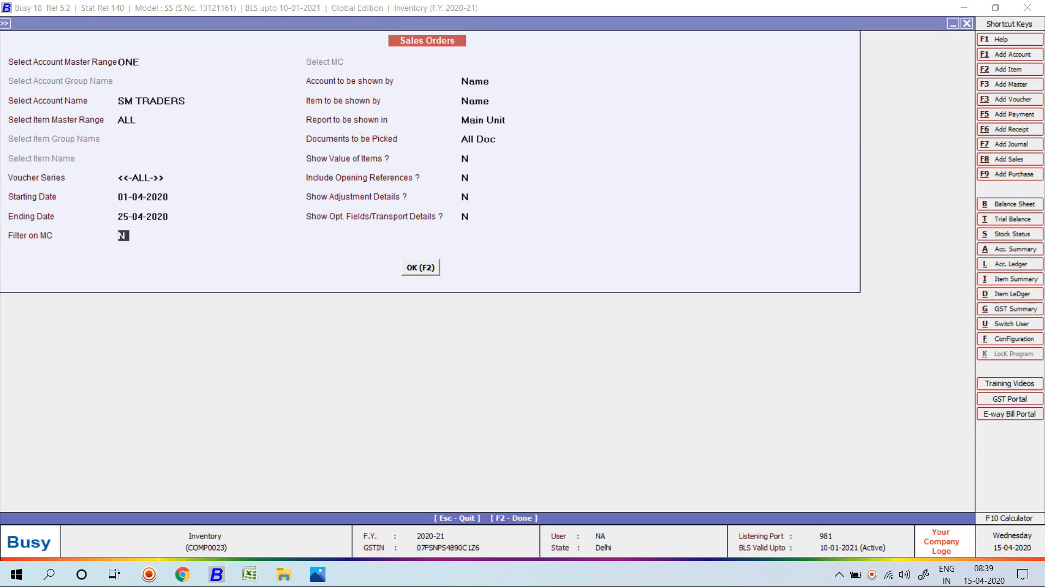
Review the statement showing 23 ordered, 6 cleared and 17 pending, then close it.
key("F2")
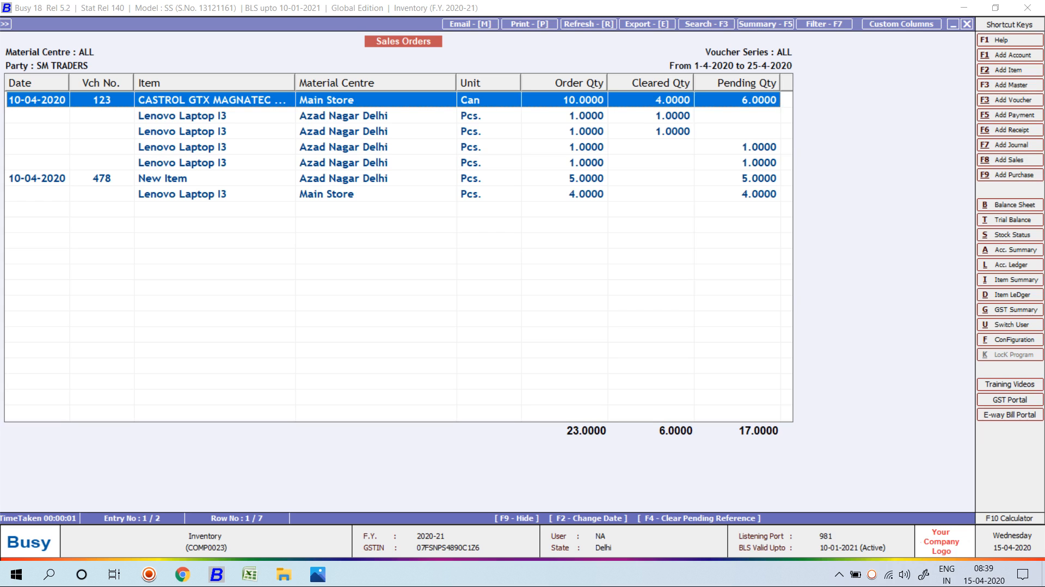
key("Escape")
key("Escape")
key("Escape")
key("Escape")
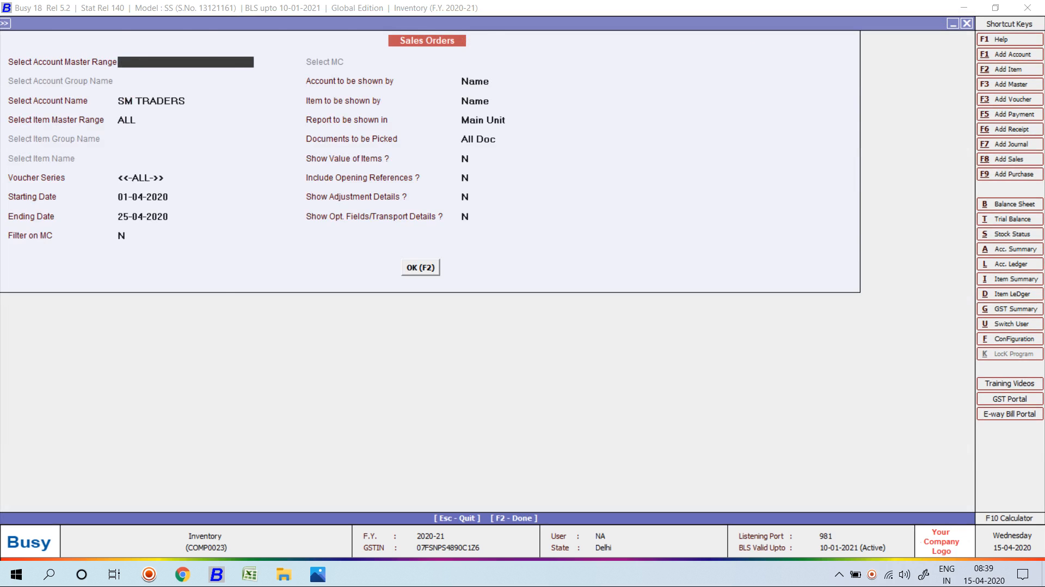
key("Down")
key("Down")
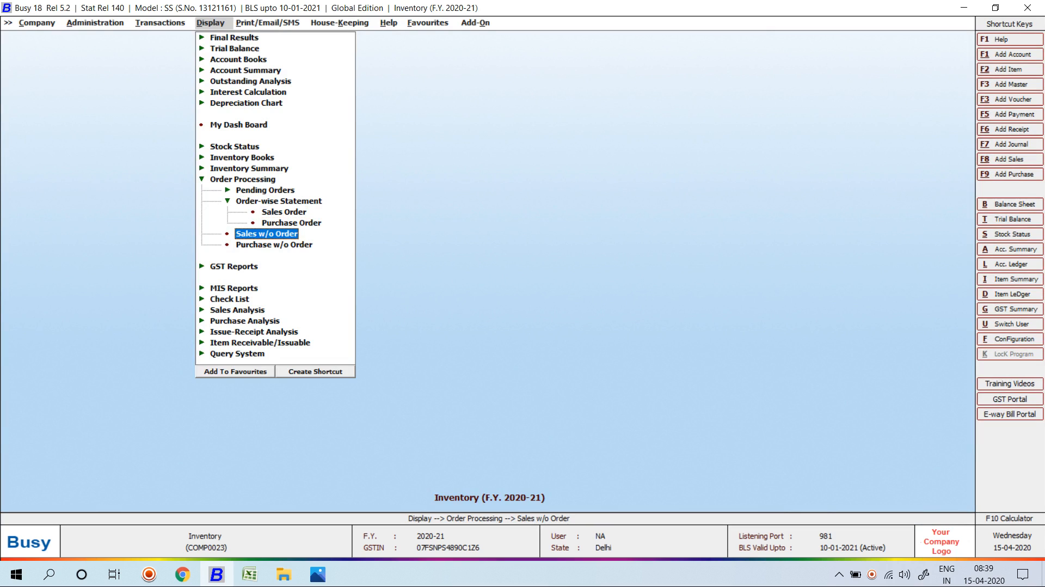
View the Sales w/o Order report for all accounts and items: three sales totalling 109.
key("Return")
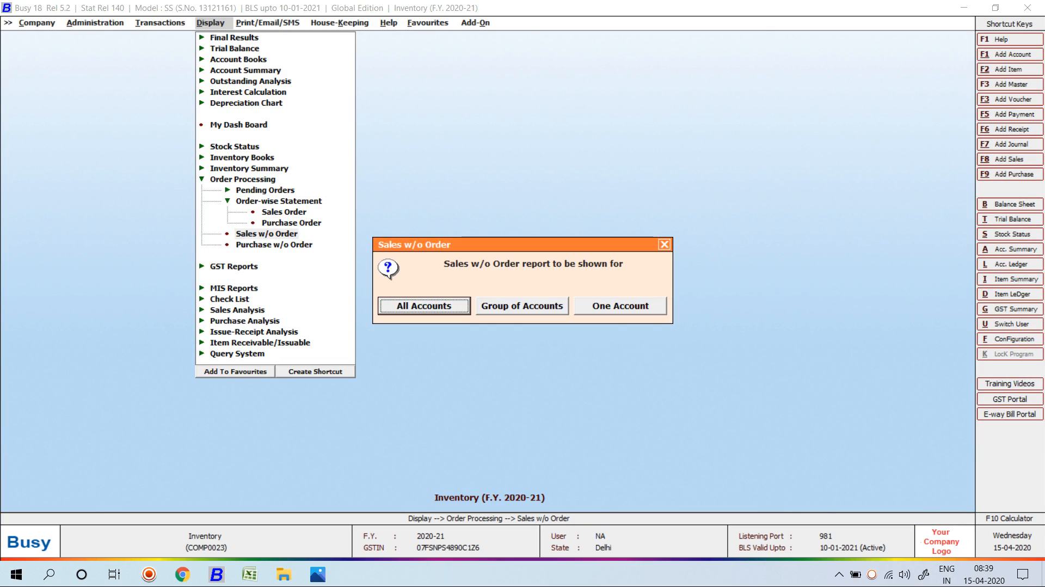
key("Return")
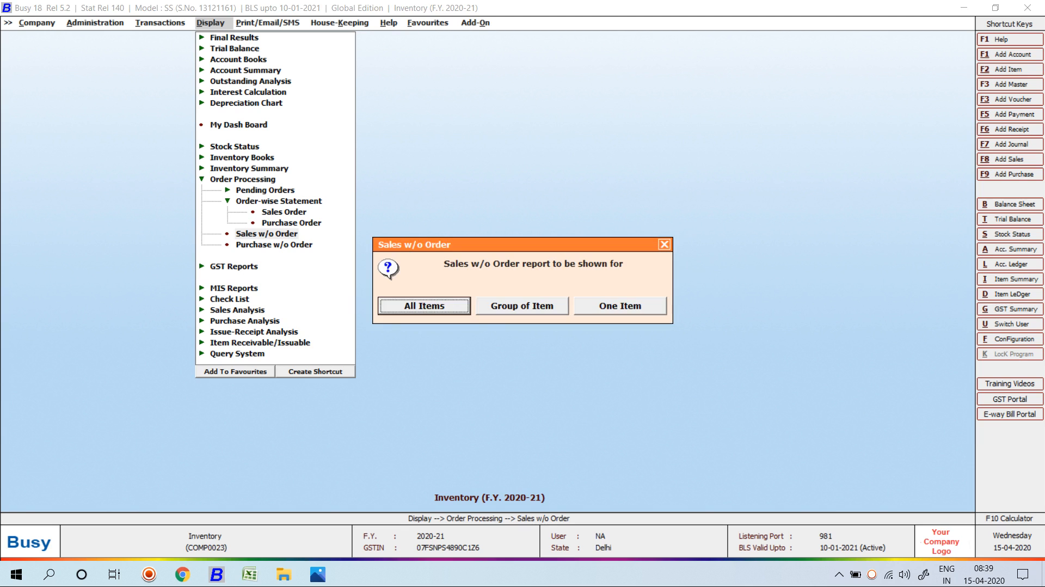
key("Return")
key("F2")
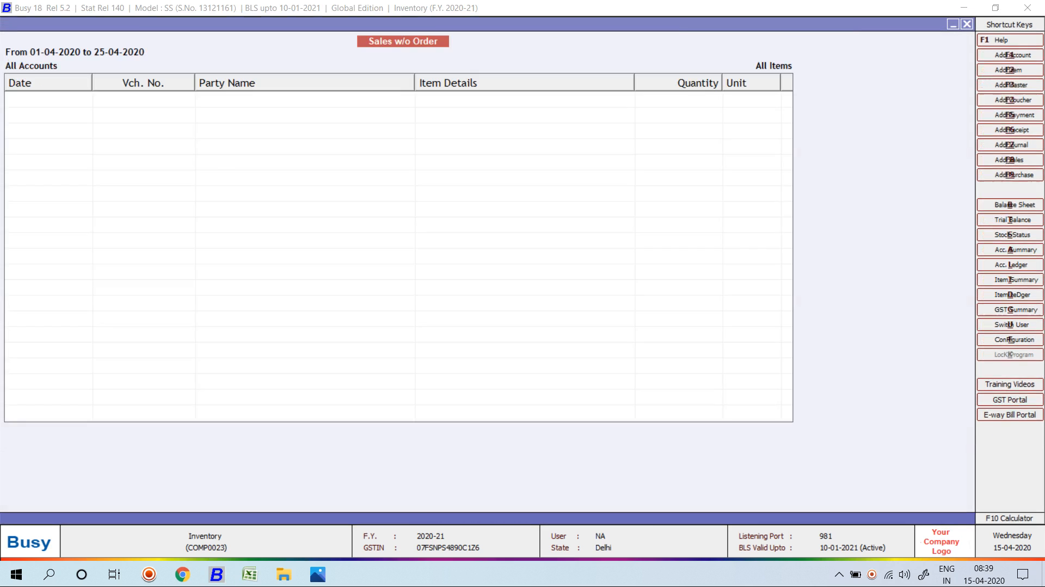
key("Down")
key("Down")
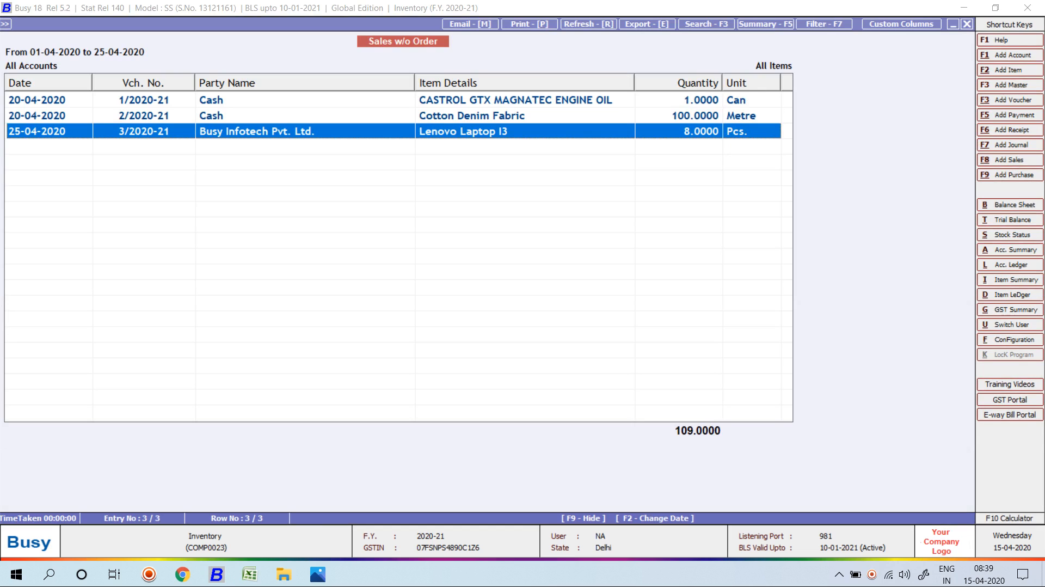
key("Escape")
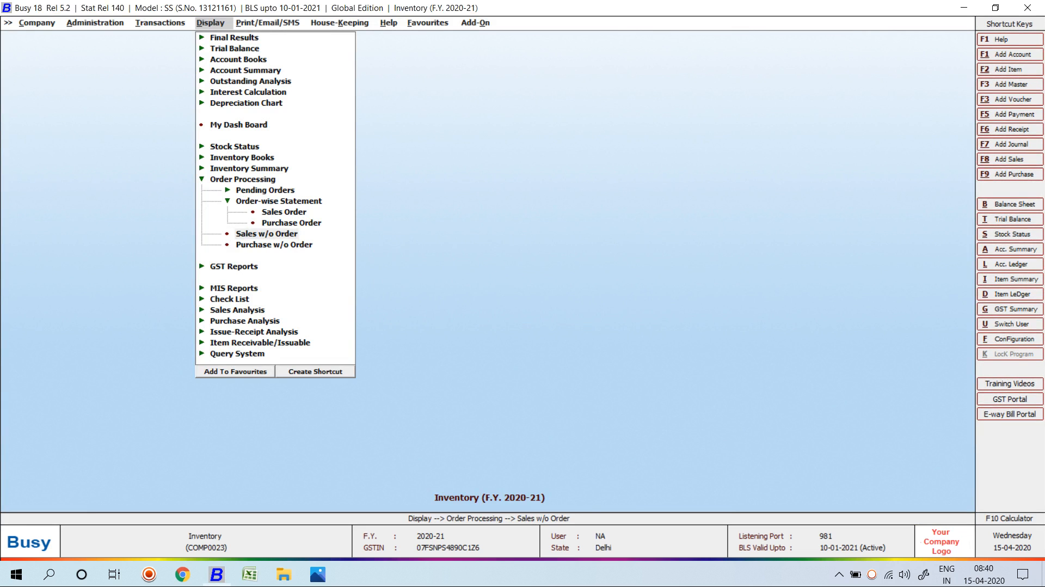
Back out of the order-processing and Transactions menus and leave Busy for the Windows desktop.
key("Down")
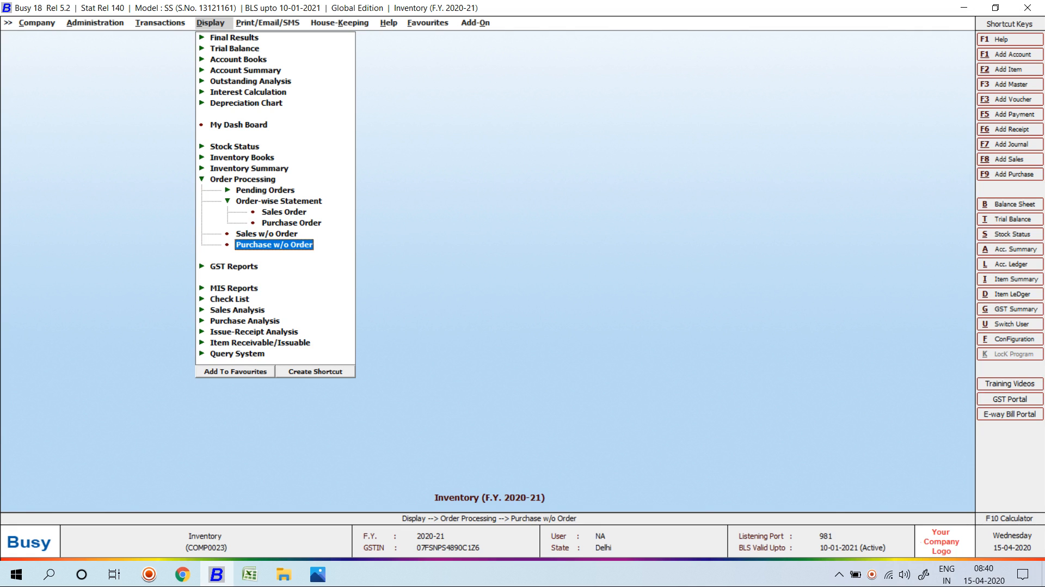
key("Escape")
key("Left")
key("Escape")
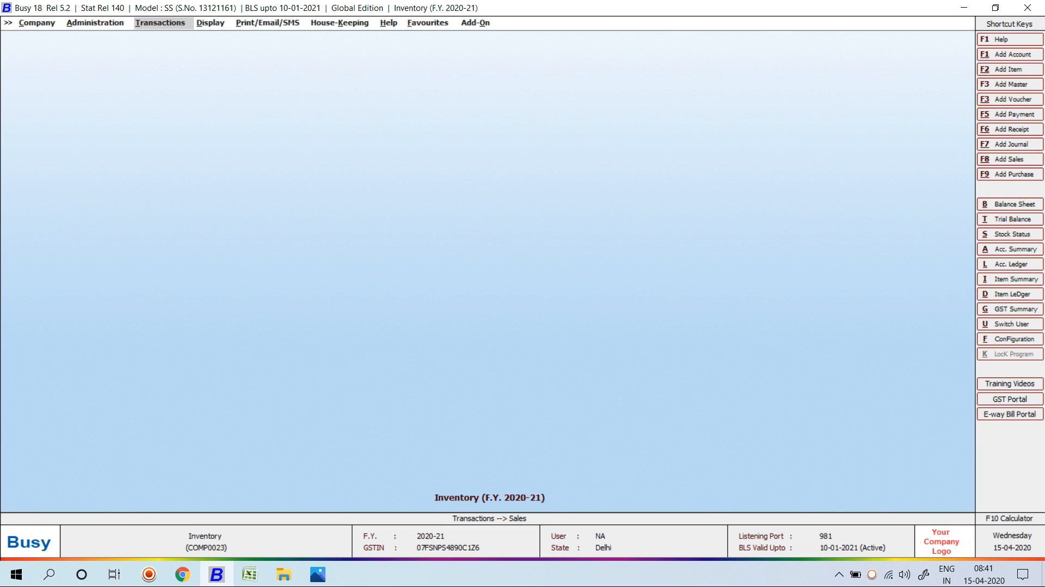
key("super+d")
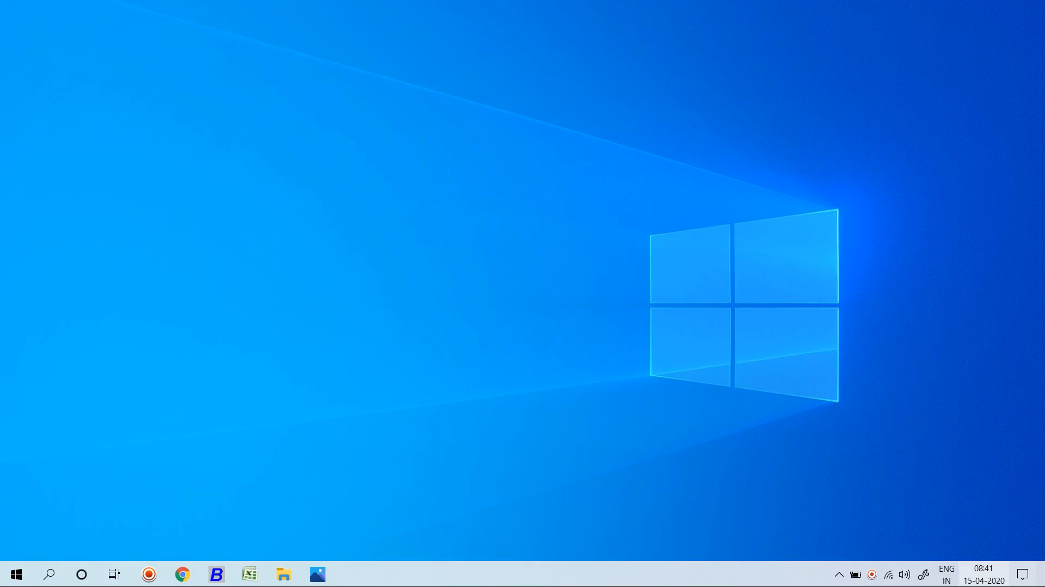